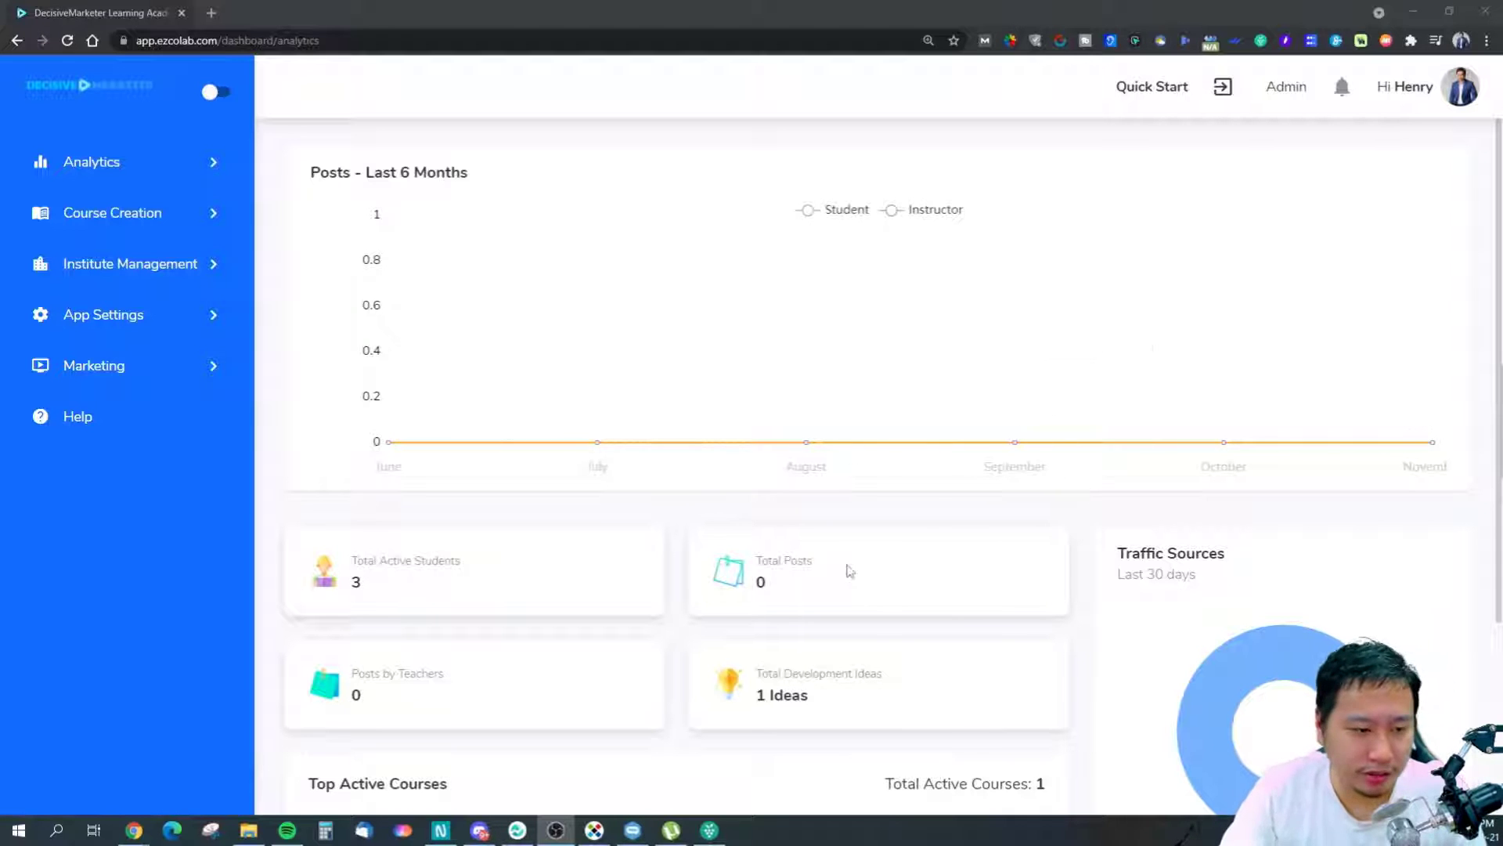
Scroll the Analytics dashboard to review its stat cards: 3 active students, 0 posts, 1 idea.
scroll(864, 566, "down", 3)
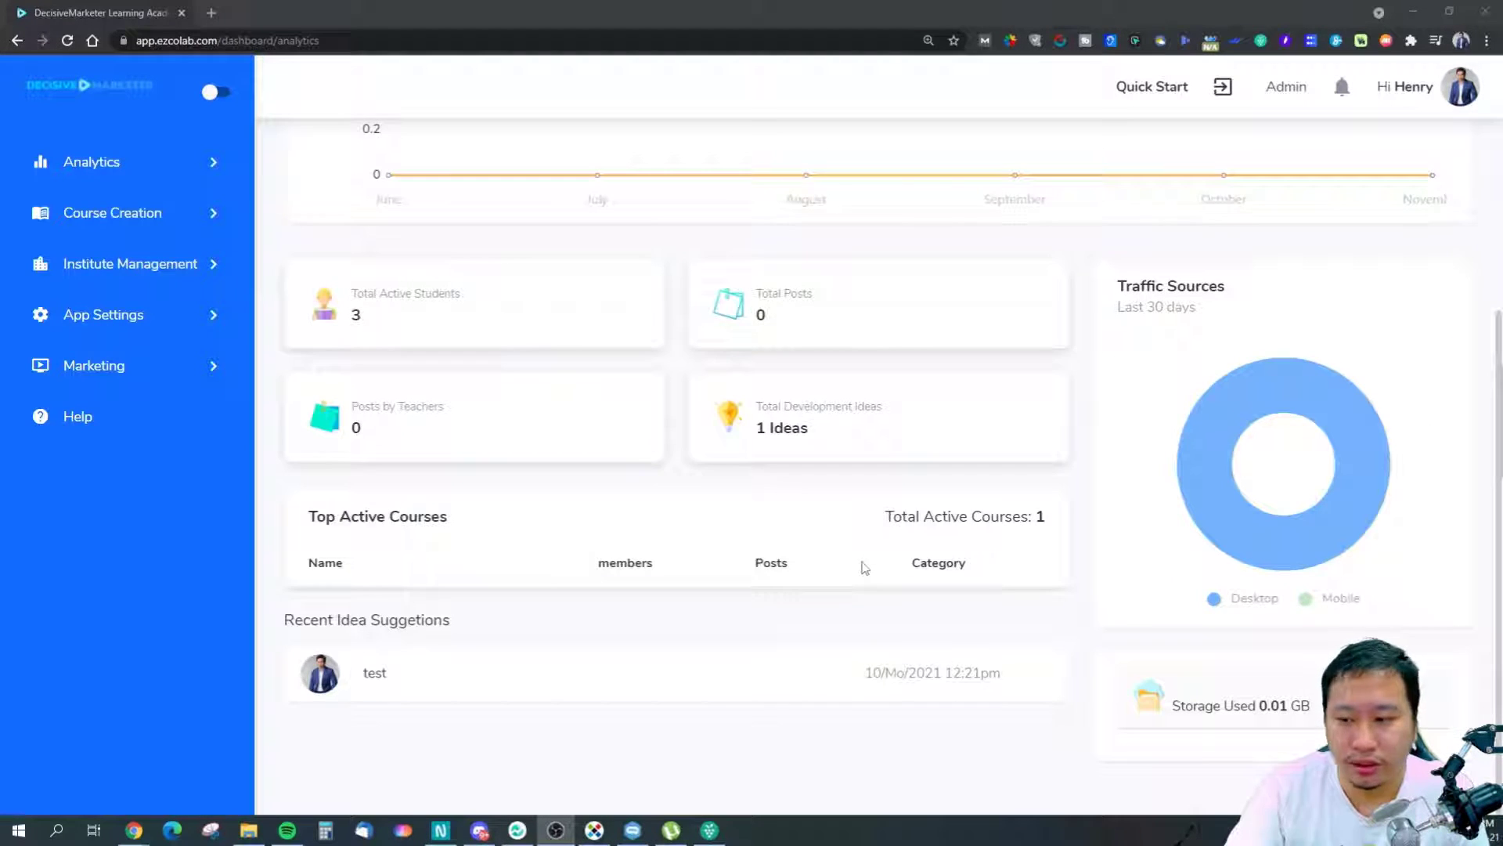
scroll(744, 546, "up", 3)
scroll(759, 546, "down", 3)
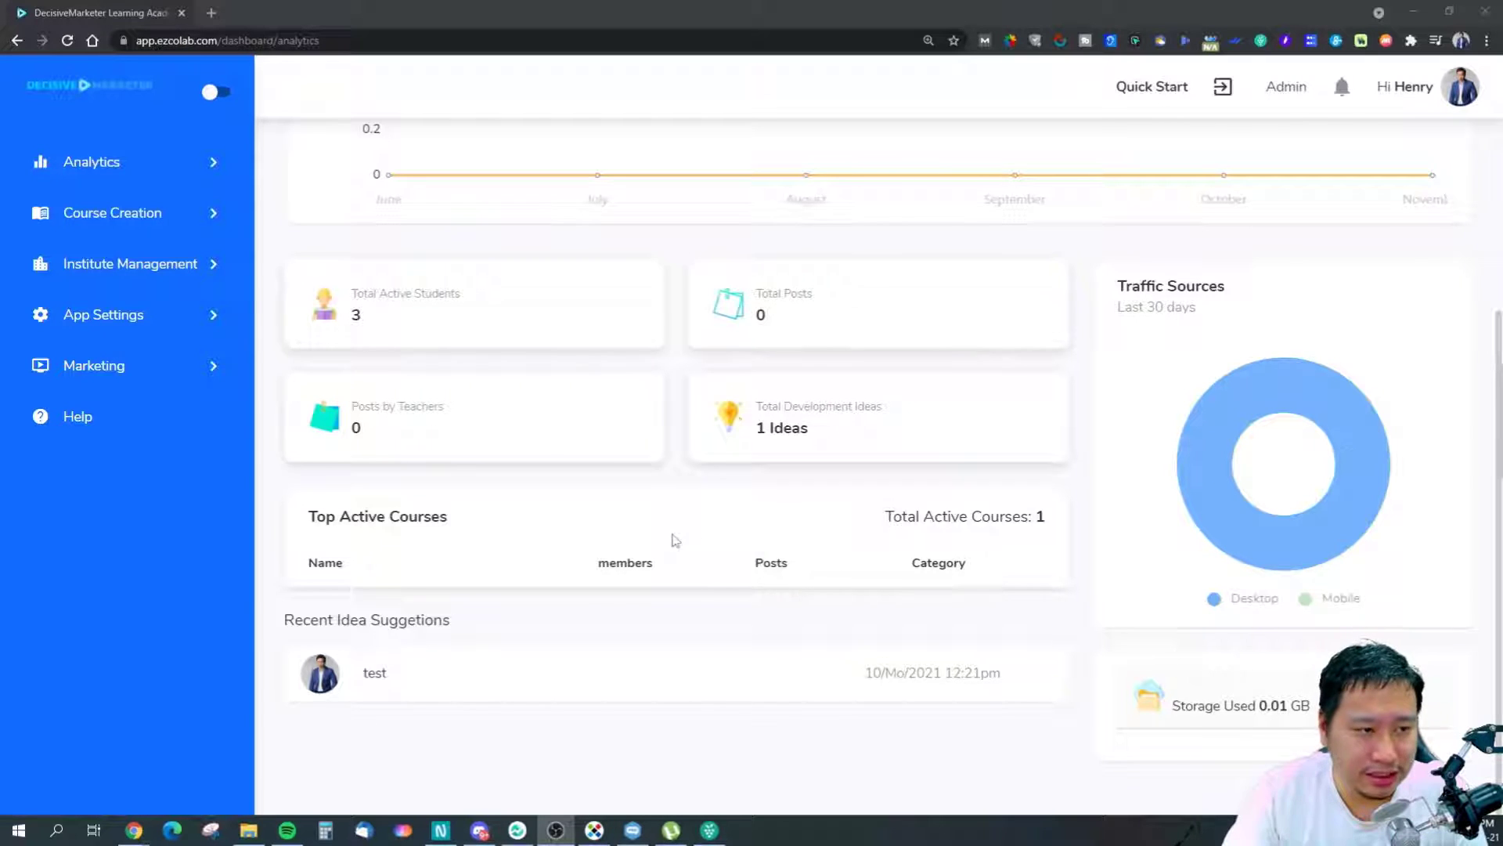
scroll(673, 541, "up", 3)
scroll(674, 541, "down", 2)
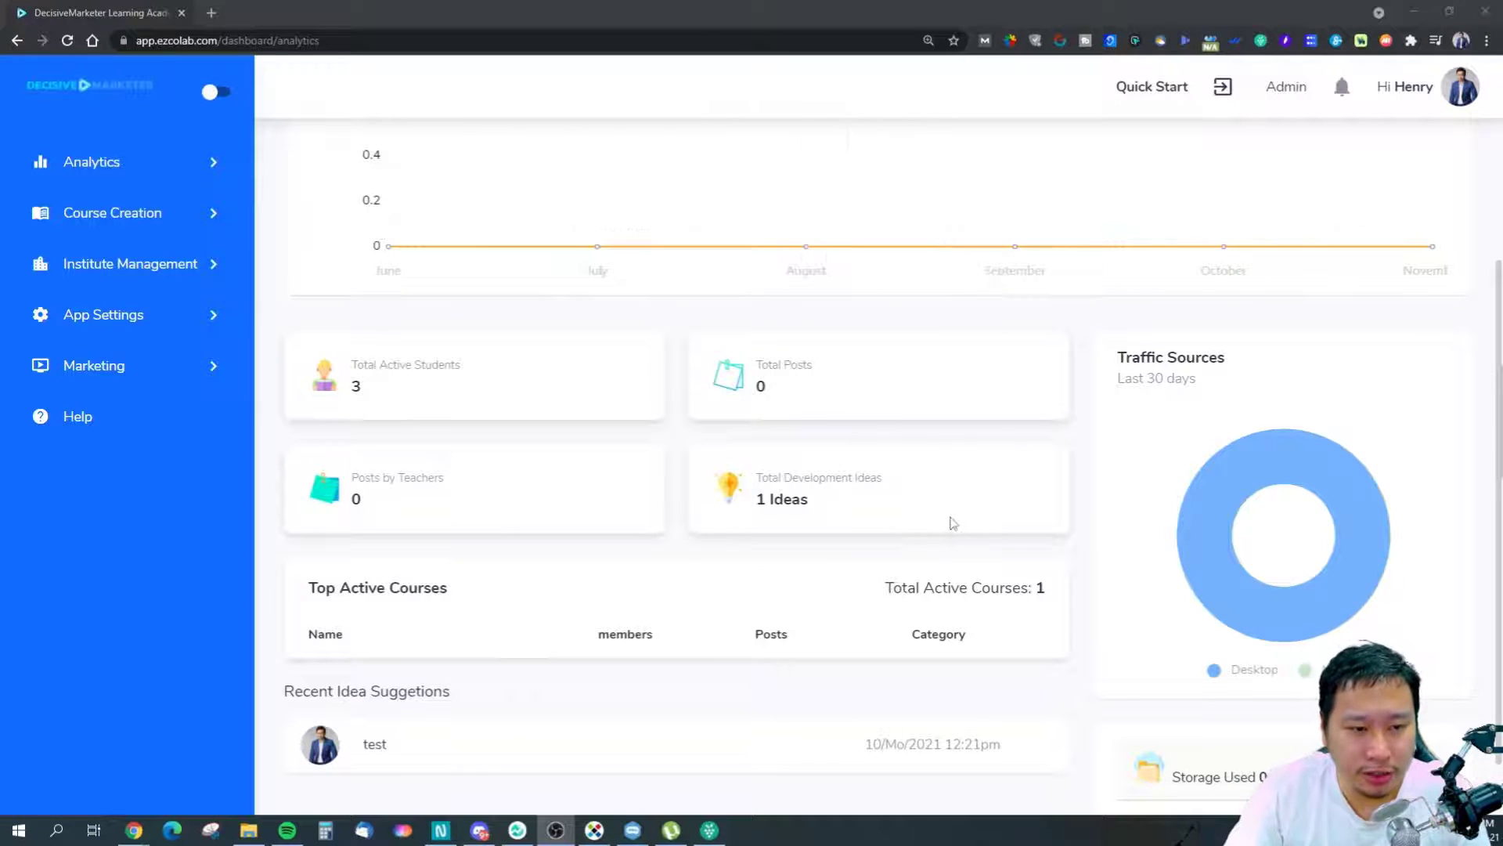
scroll(949, 522, "up", 2)
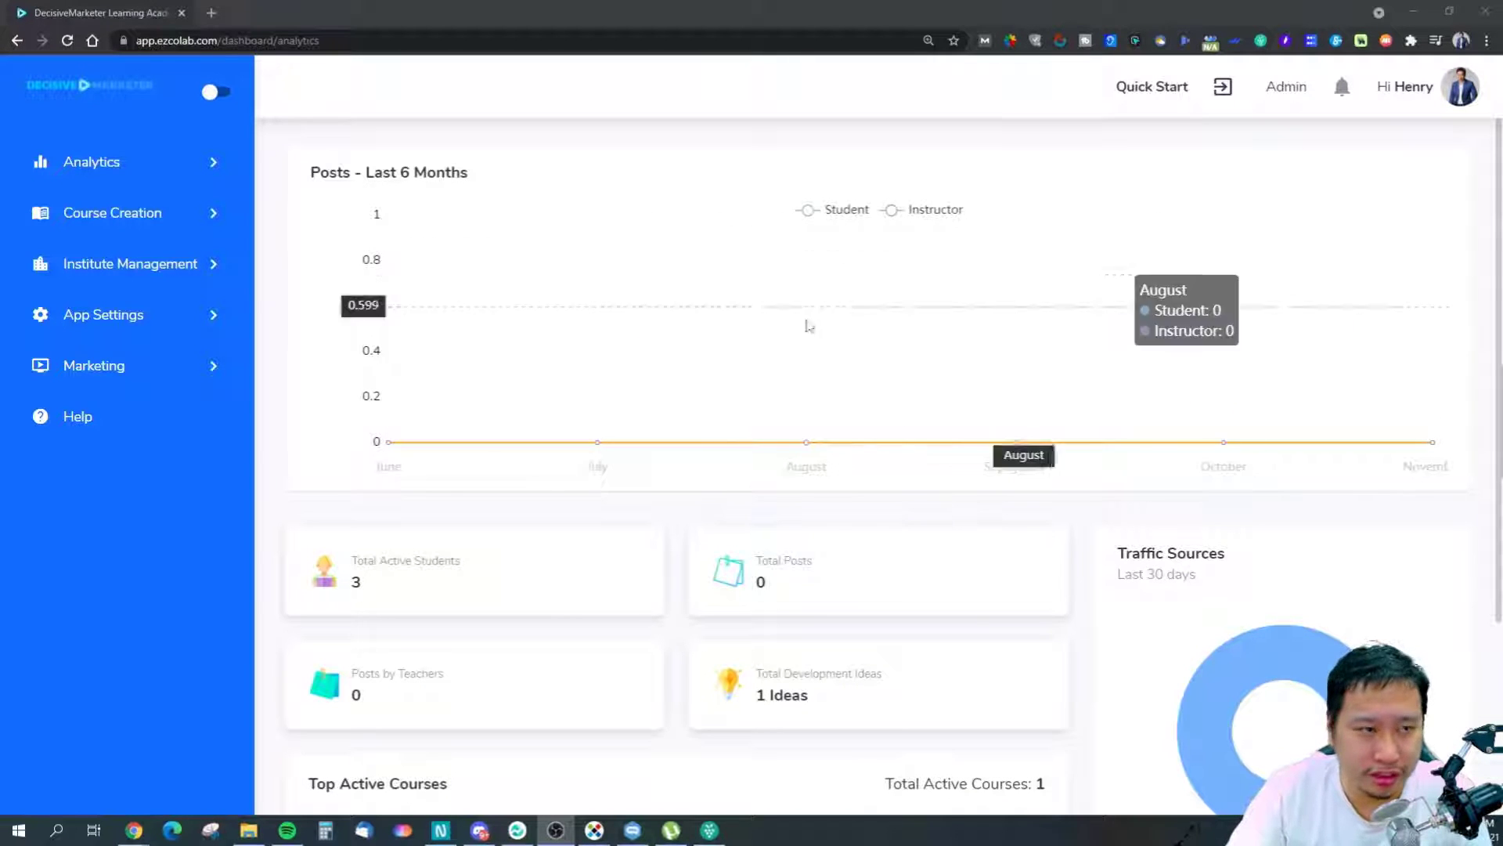
left_click(1461, 94)
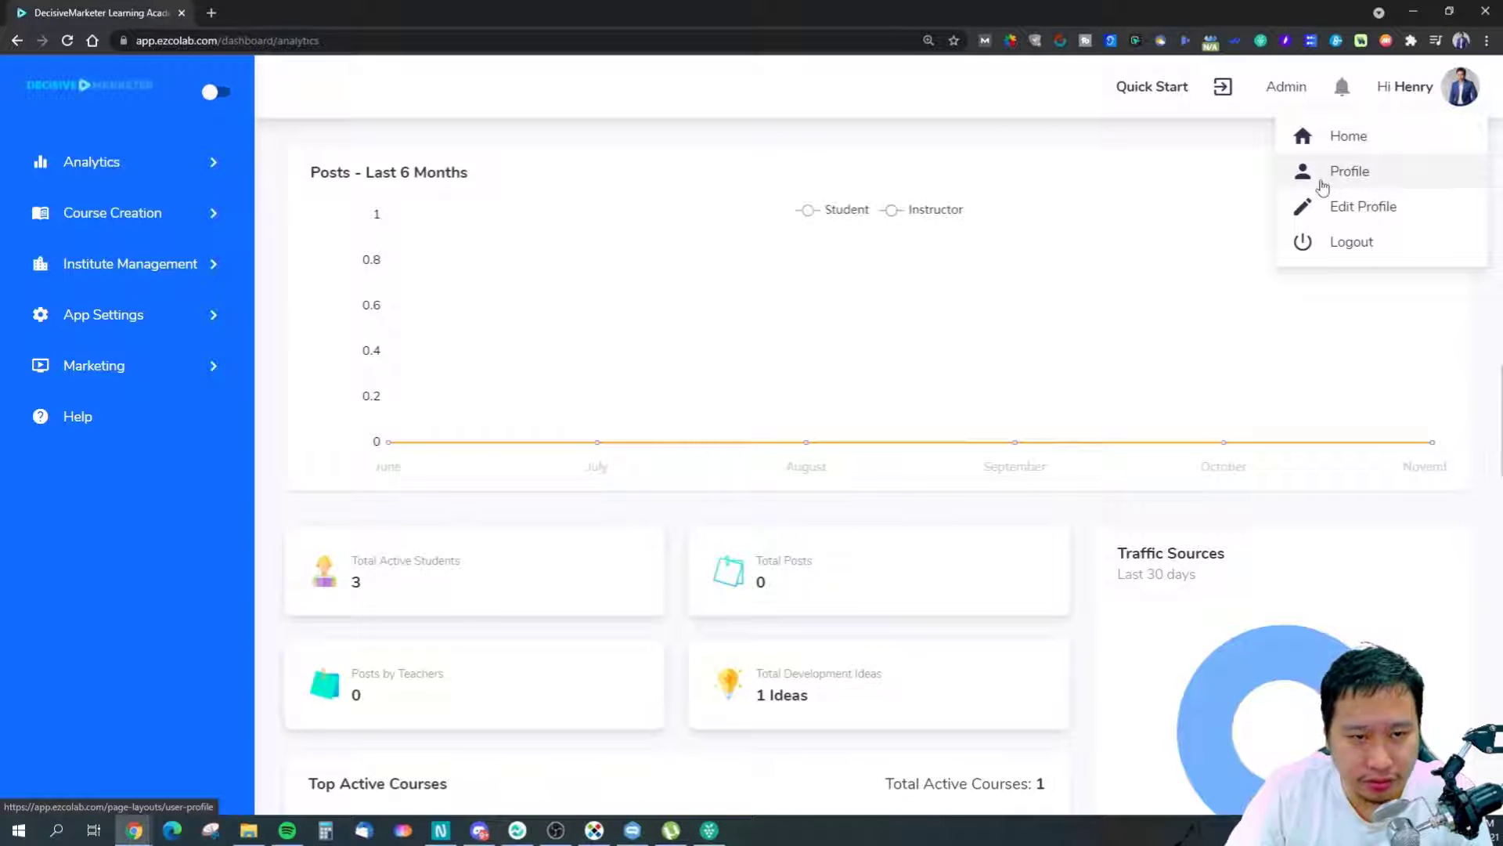
left_click(1327, 178)
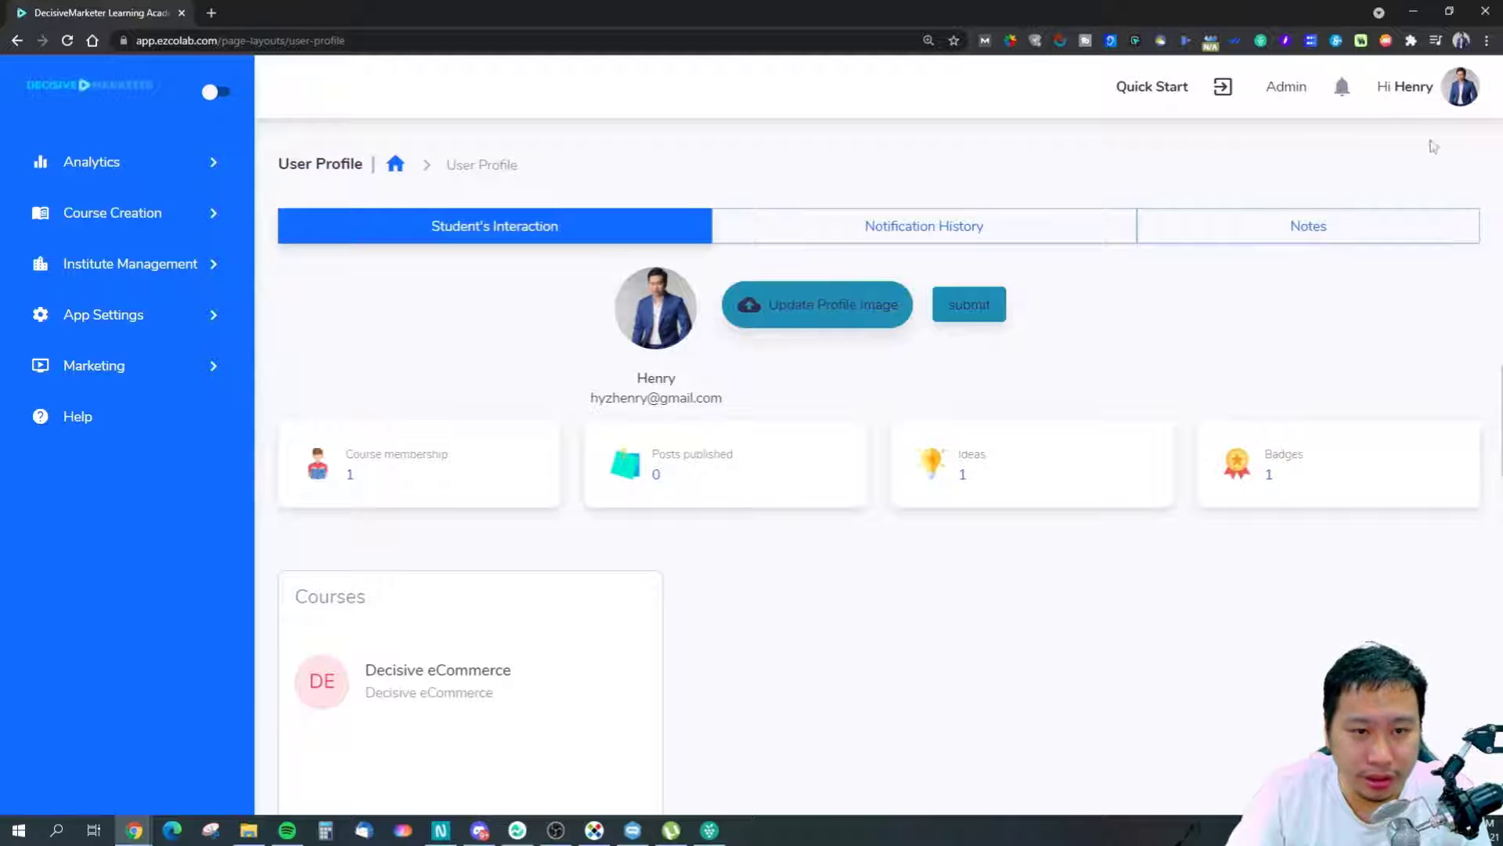
left_click(1409, 86)
left_click(1355, 207)
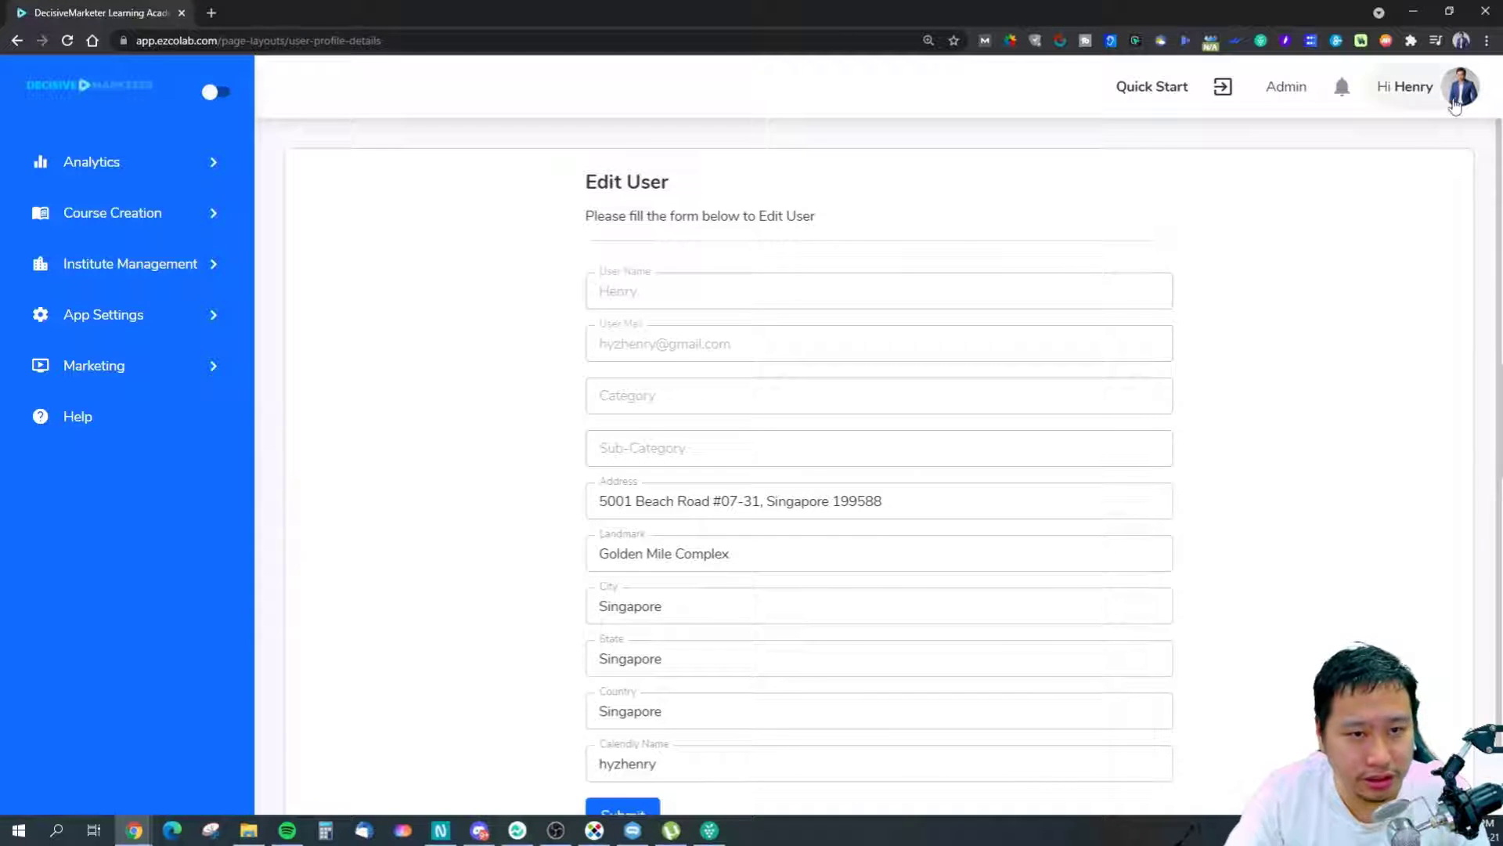
left_click(1405, 86)
left_click(1344, 137)
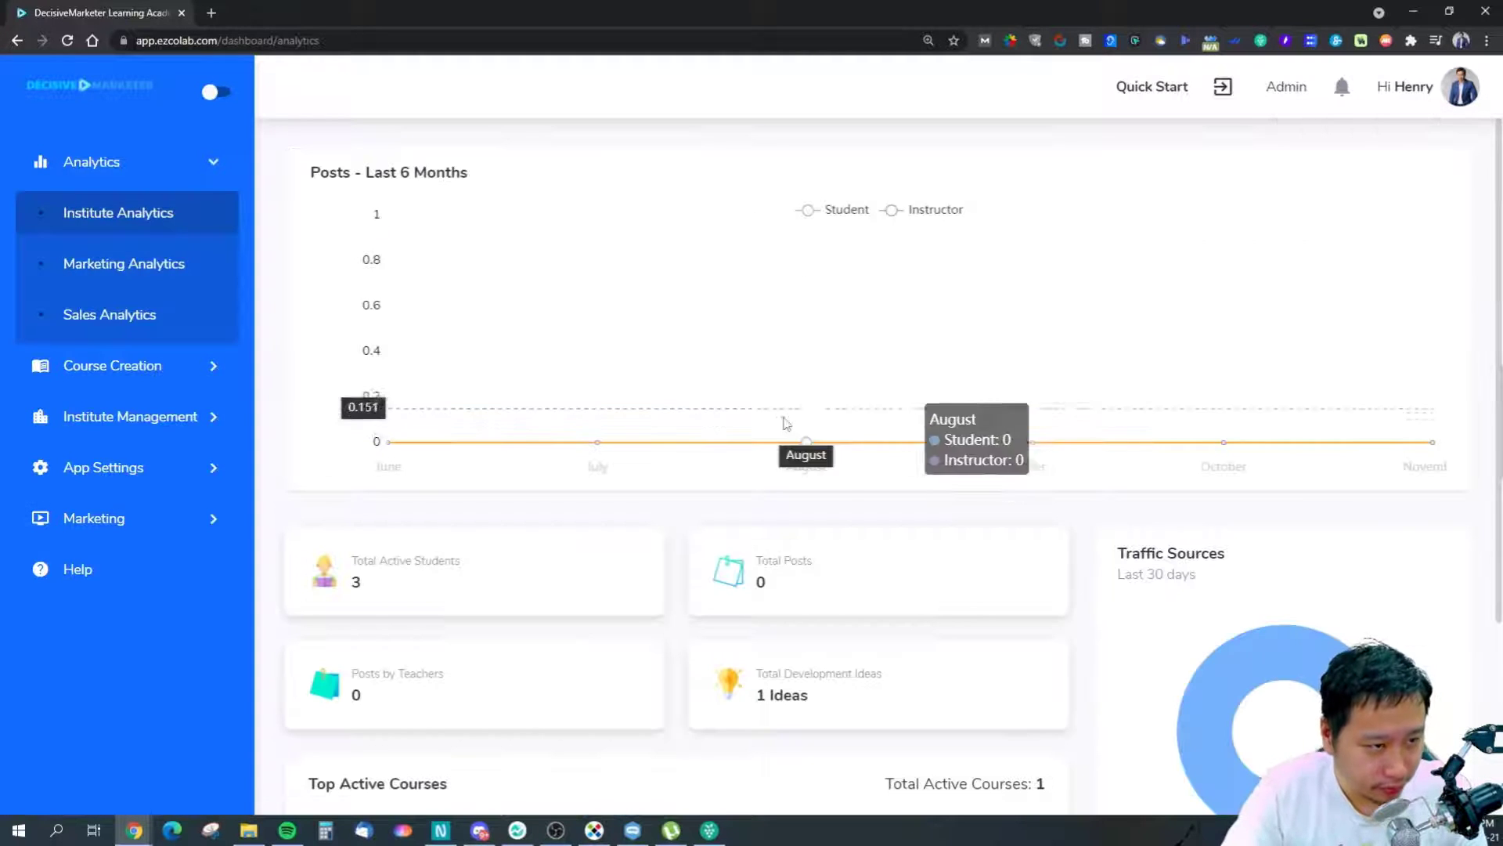
Go to Manage Features under App Settings to see the institute's feature switches and limits.
left_click(101, 417)
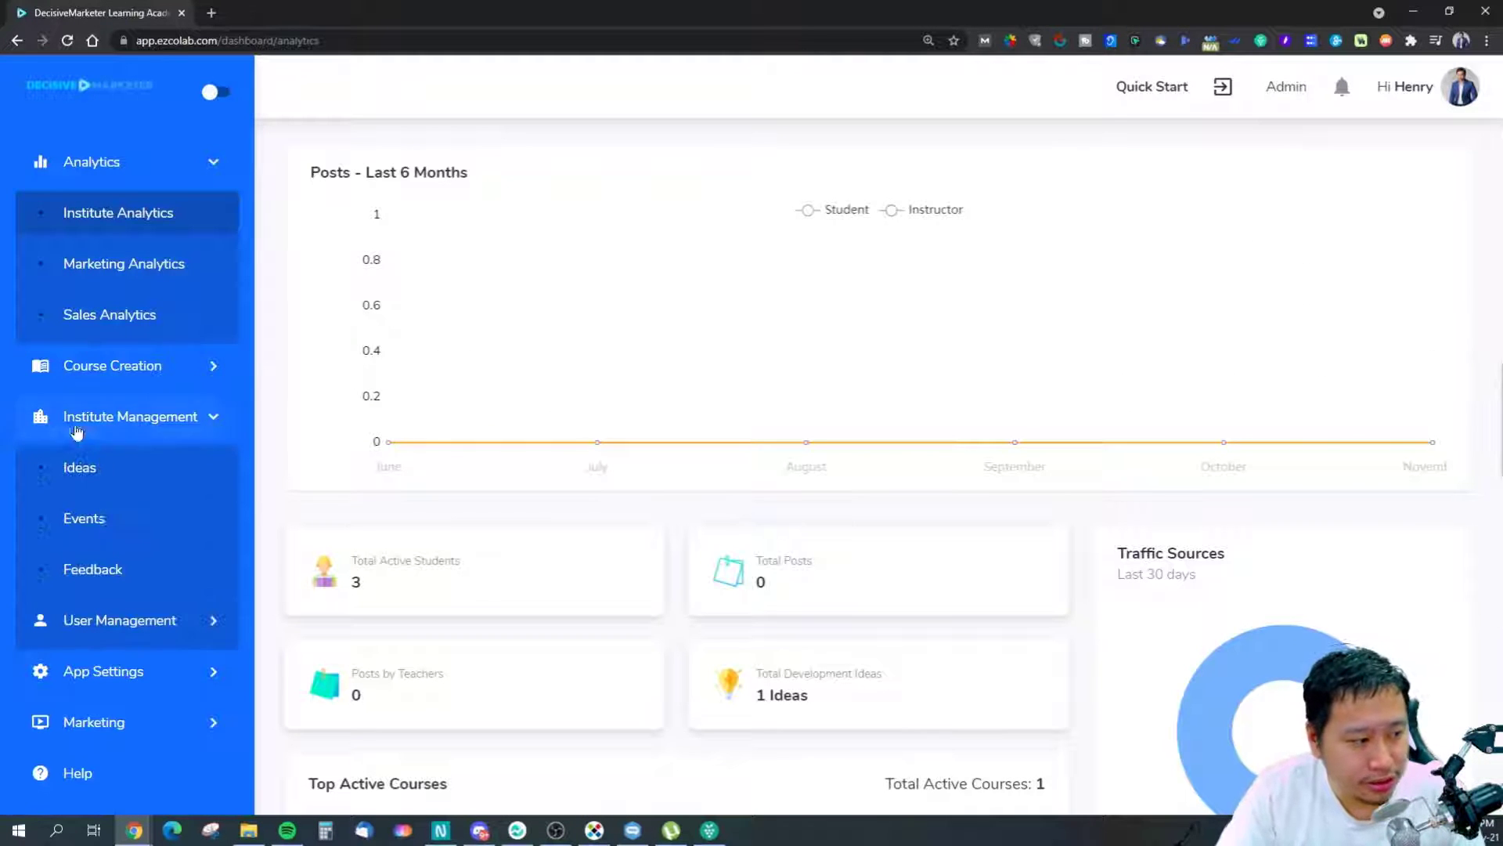
left_click(122, 426)
left_click(139, 470)
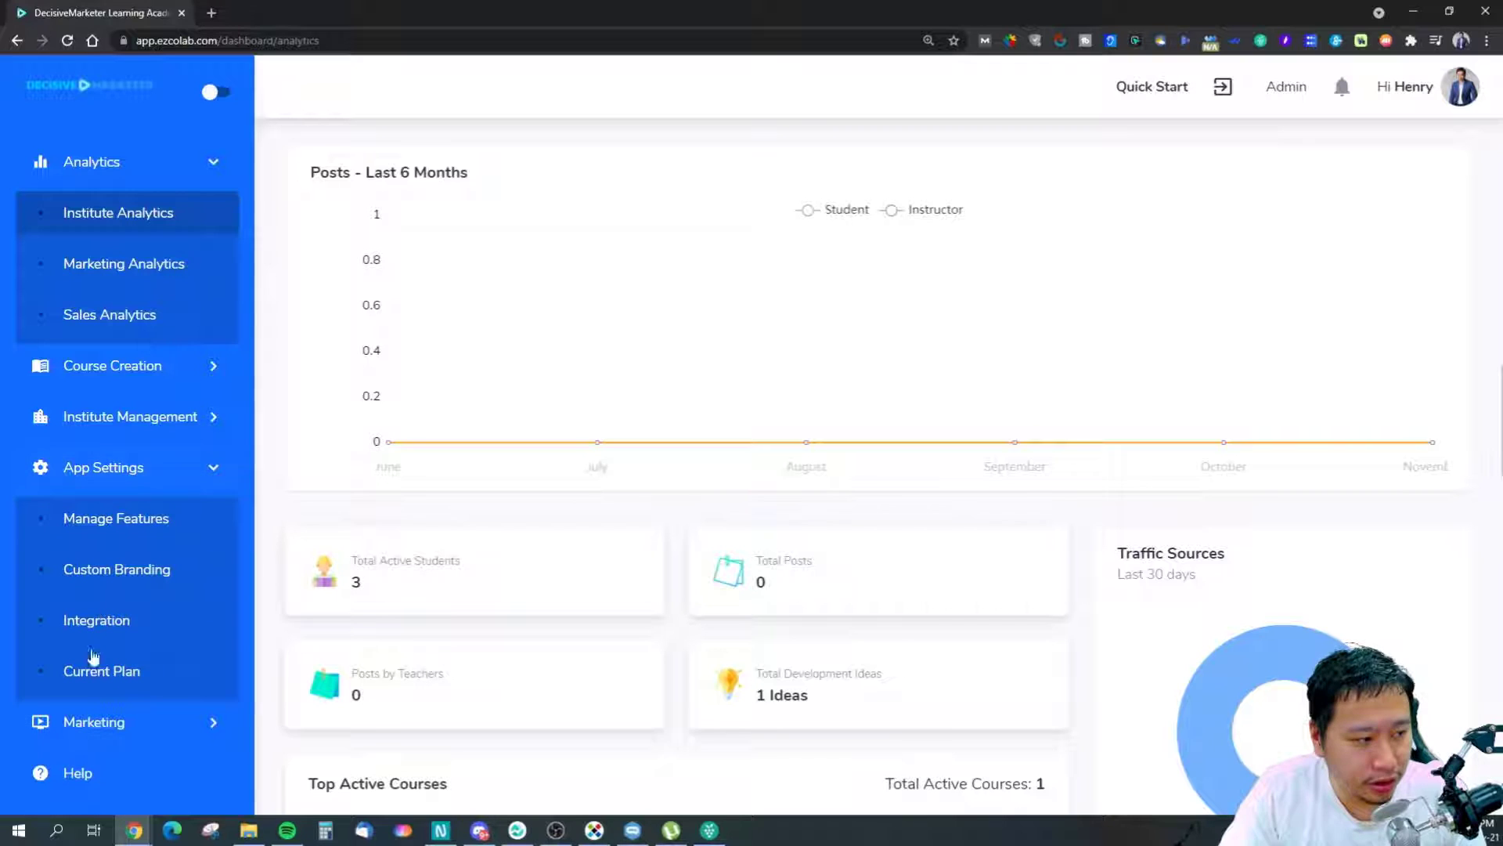
left_click(109, 521)
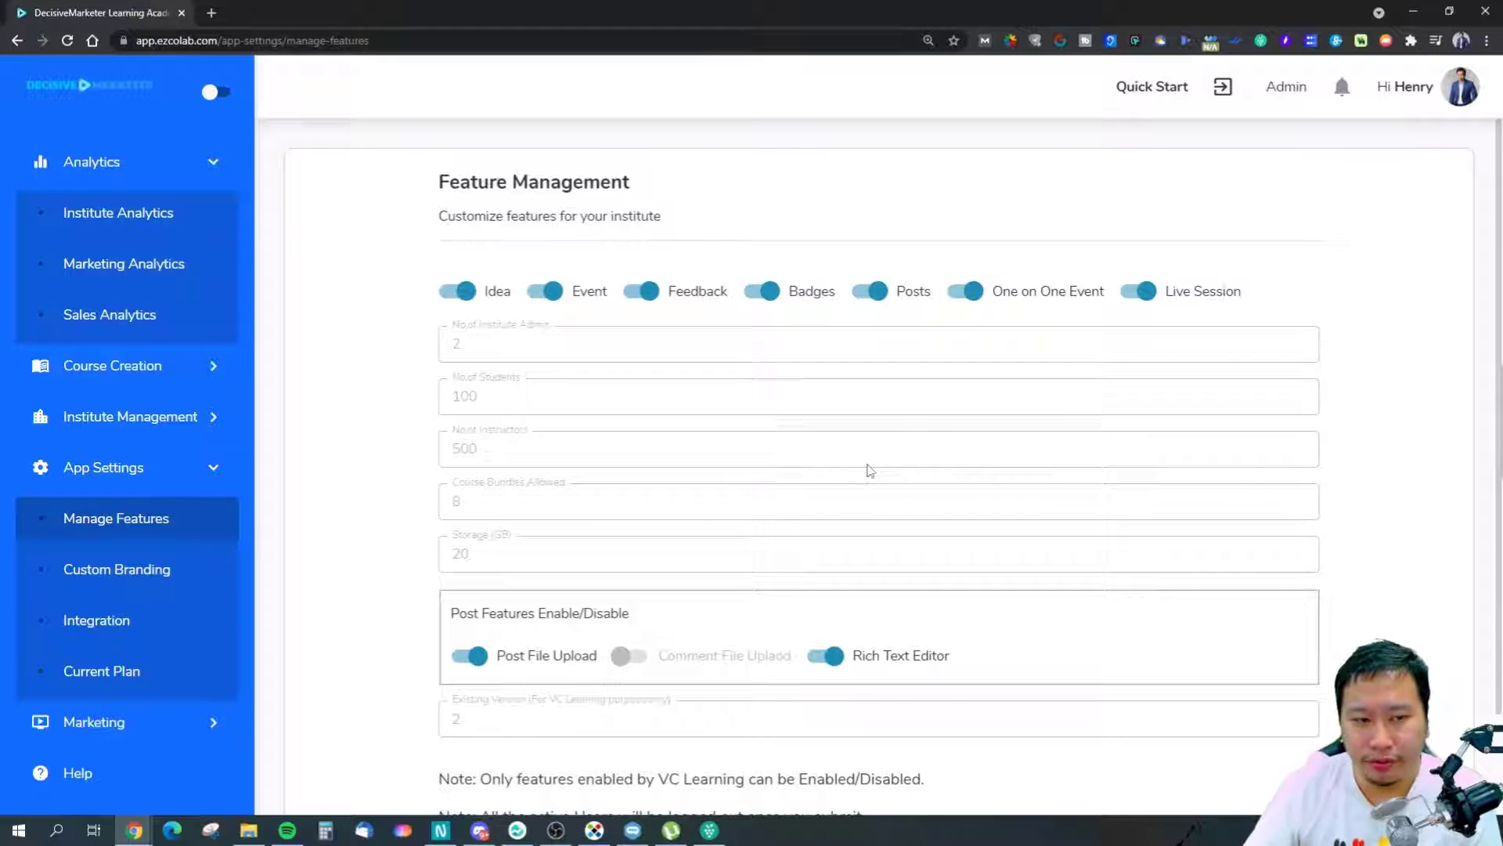
Switch off Live Session, One on One Event and Event, keeping Idea switched on.
left_click(1142, 292)
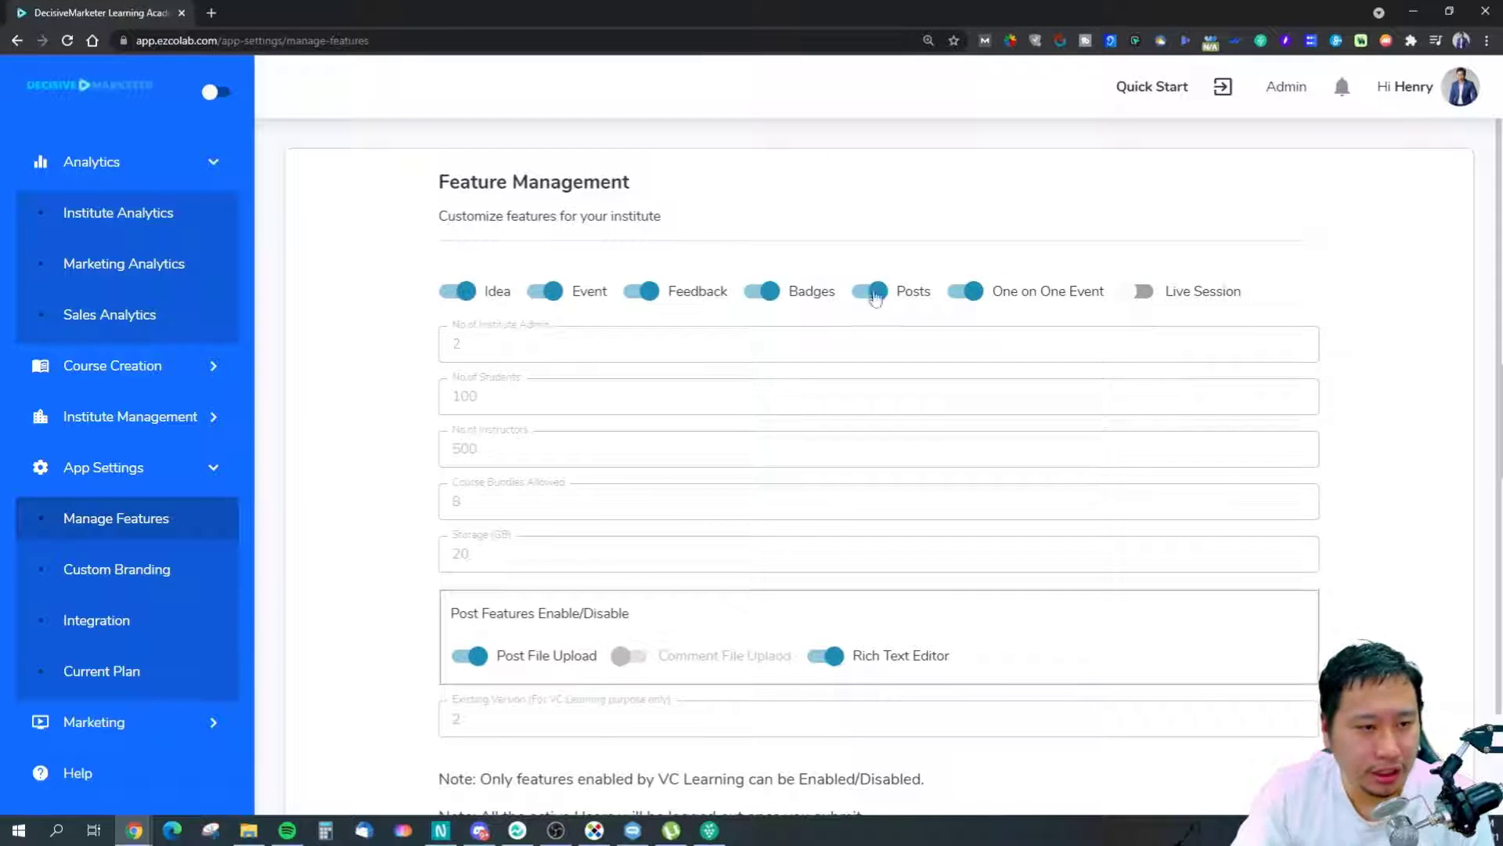
left_click(966, 294)
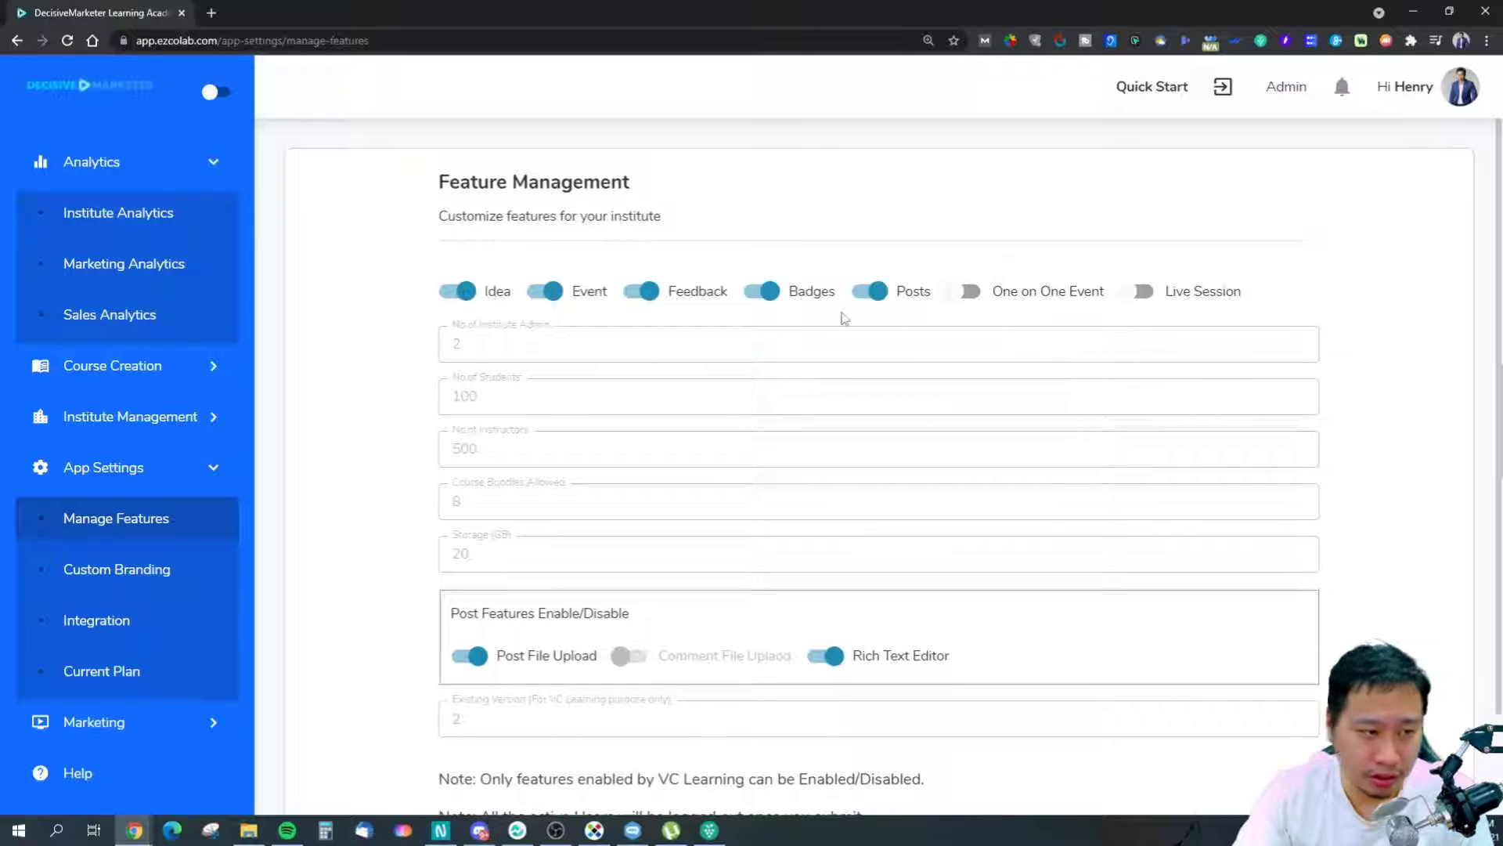
left_click(540, 303)
left_click(540, 303)
left_click(541, 303)
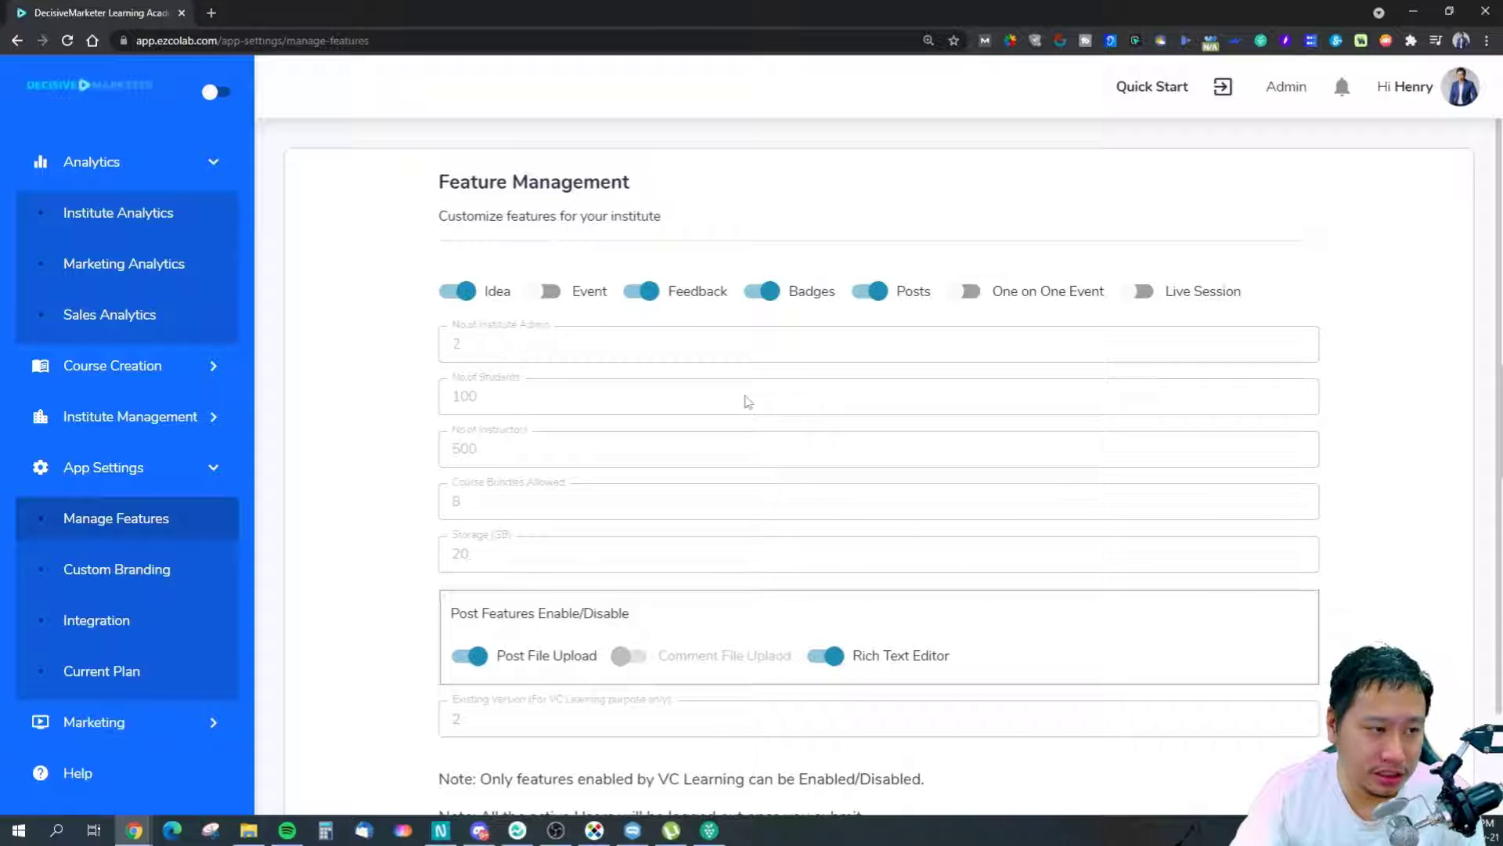
left_click(462, 300)
left_click(462, 301)
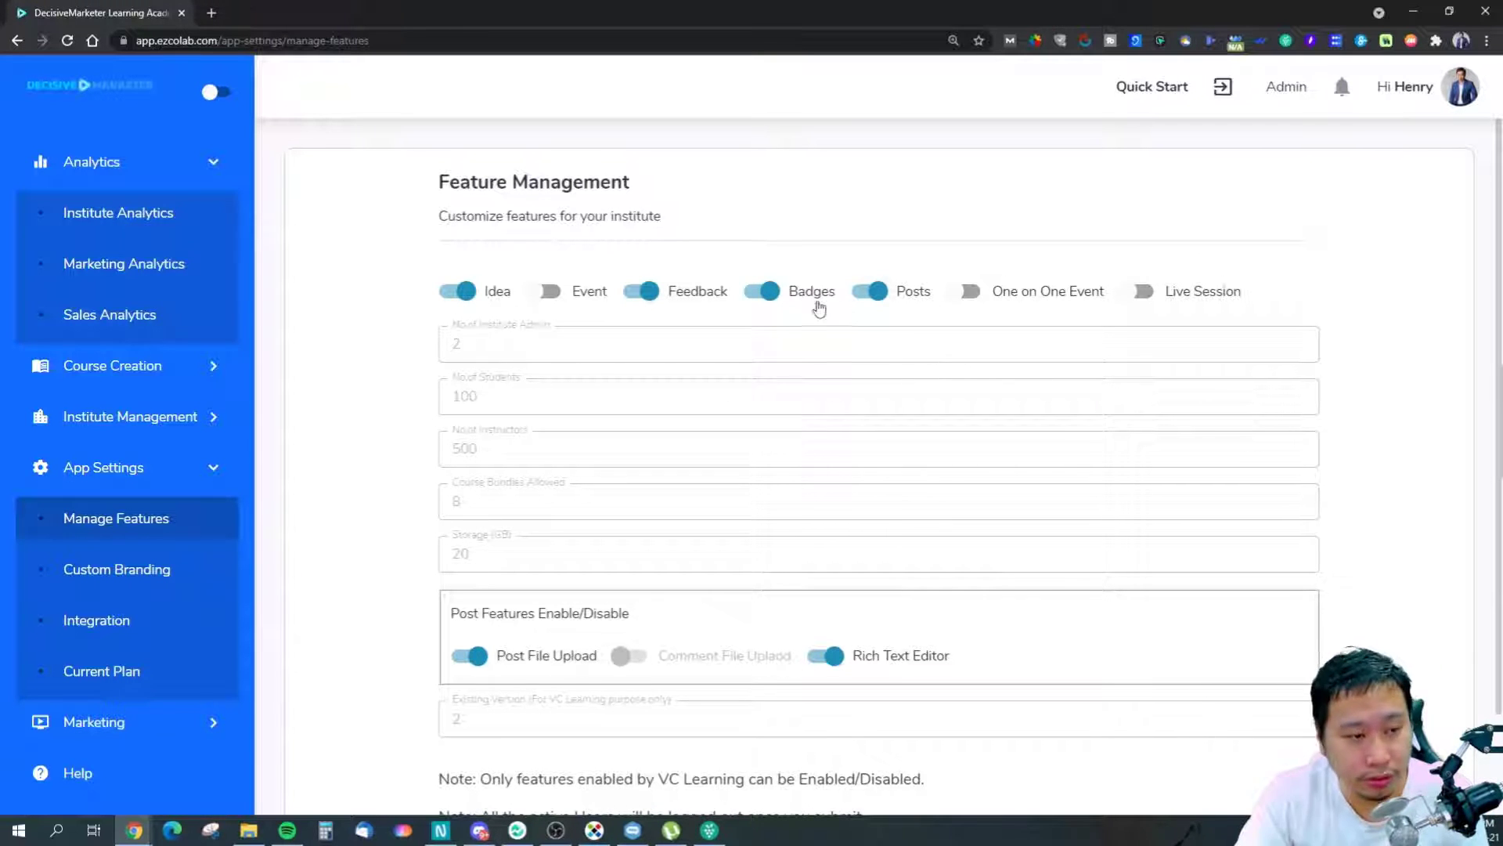
scroll(638, 530, "down", 2)
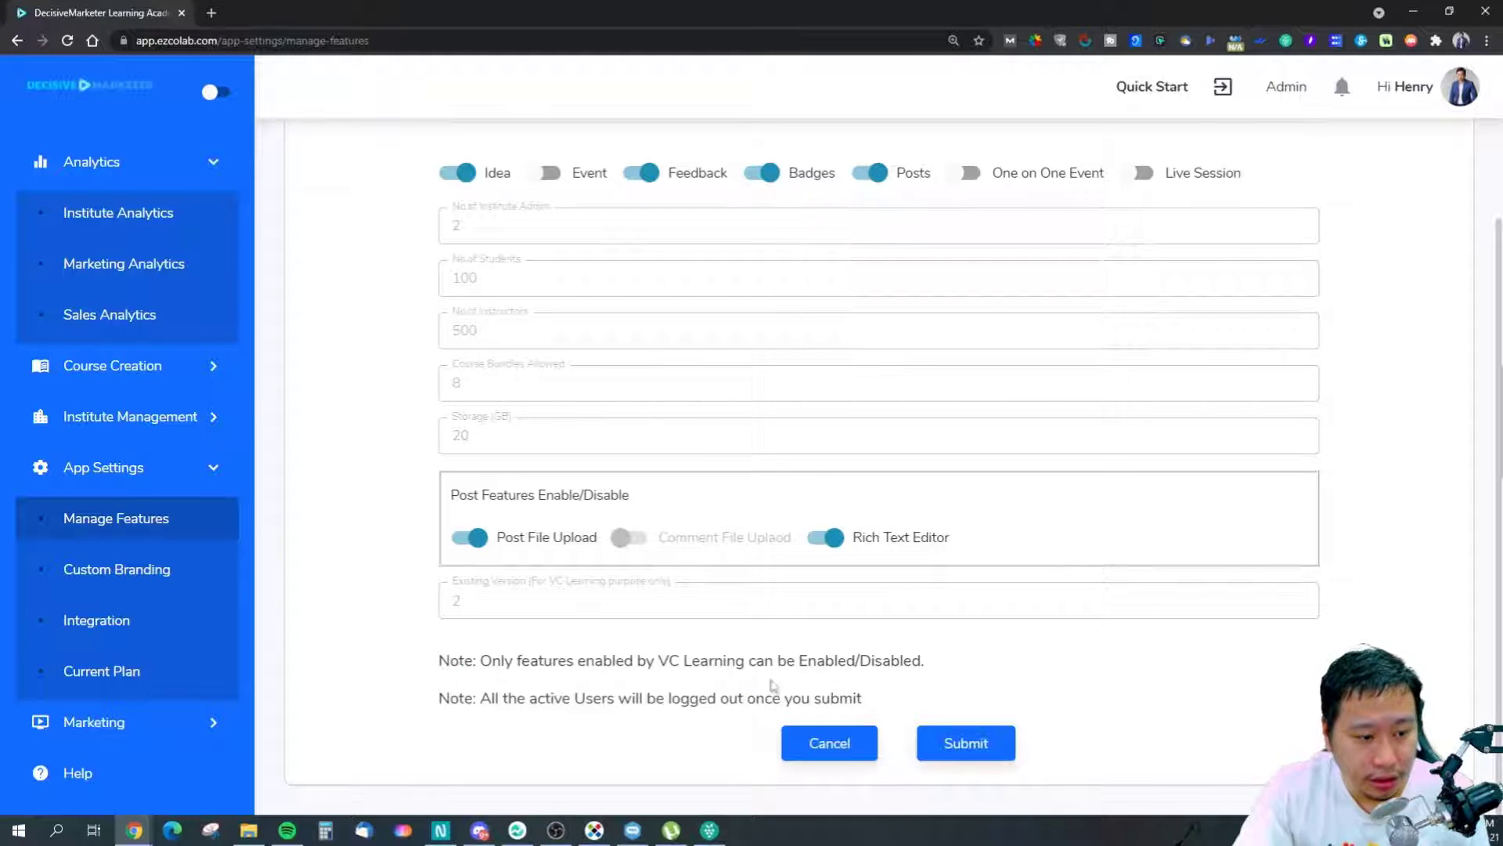
scroll(977, 713, "up", 2)
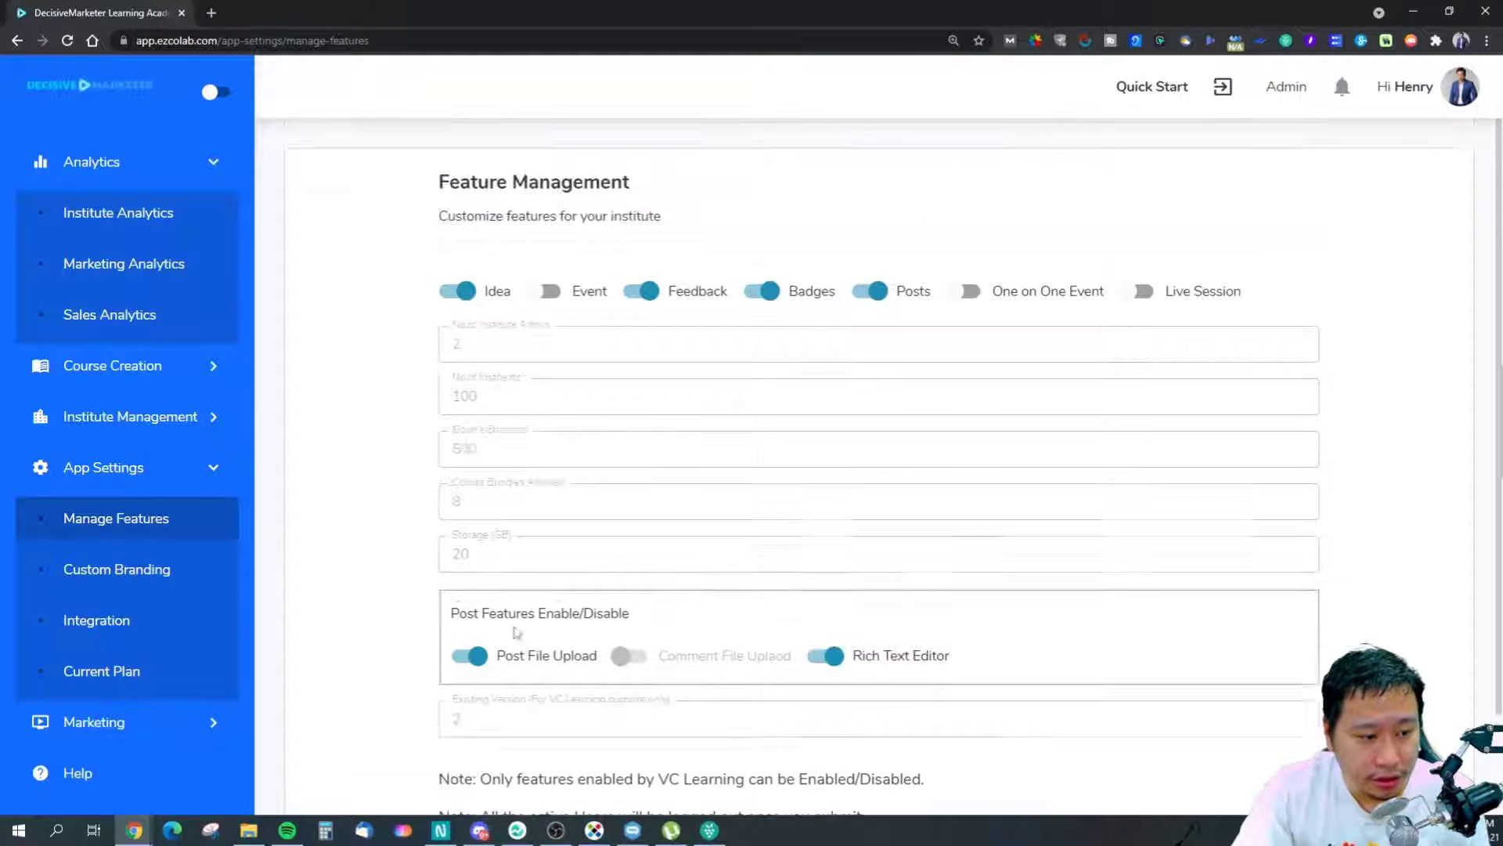
Open Custom Branding and look over the institute name, alias and signup URL fields.
left_click(102, 577)
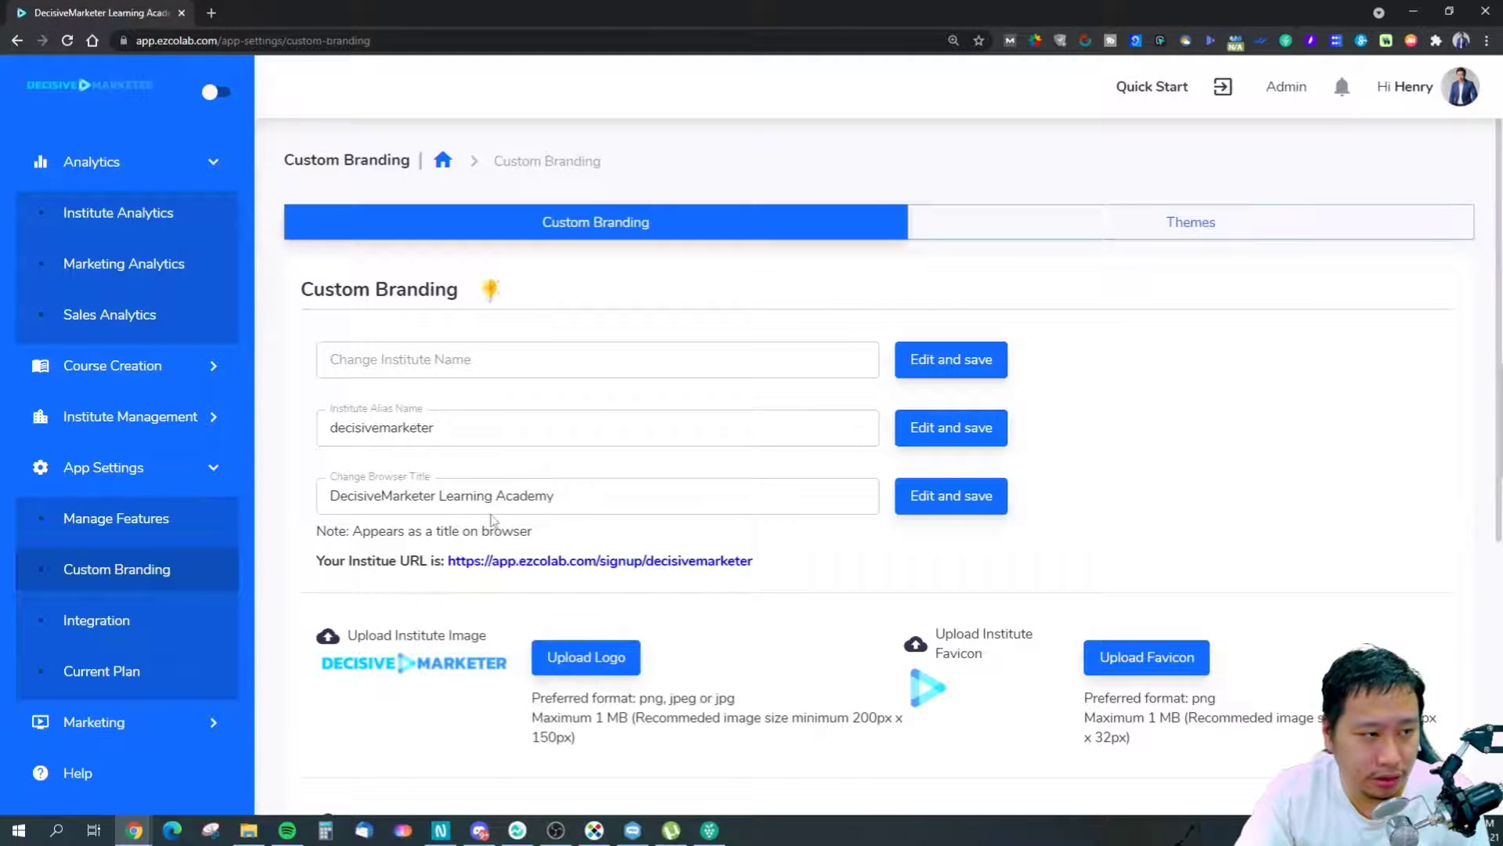
scroll(493, 521, "down", 6)
scroll(494, 518, "up", 5)
scroll(468, 521, "up", 1)
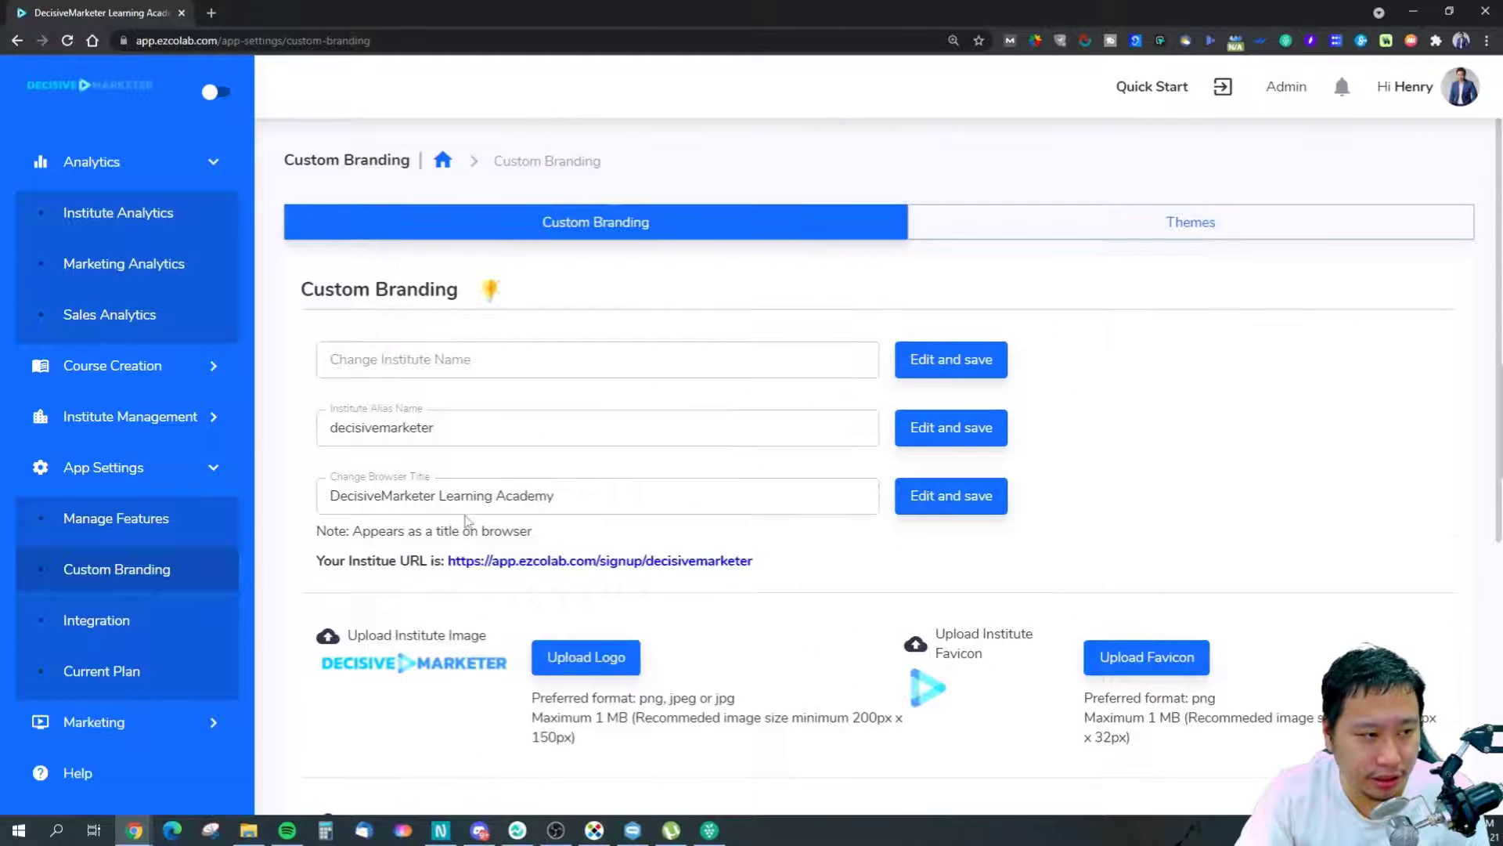
left_click(458, 368)
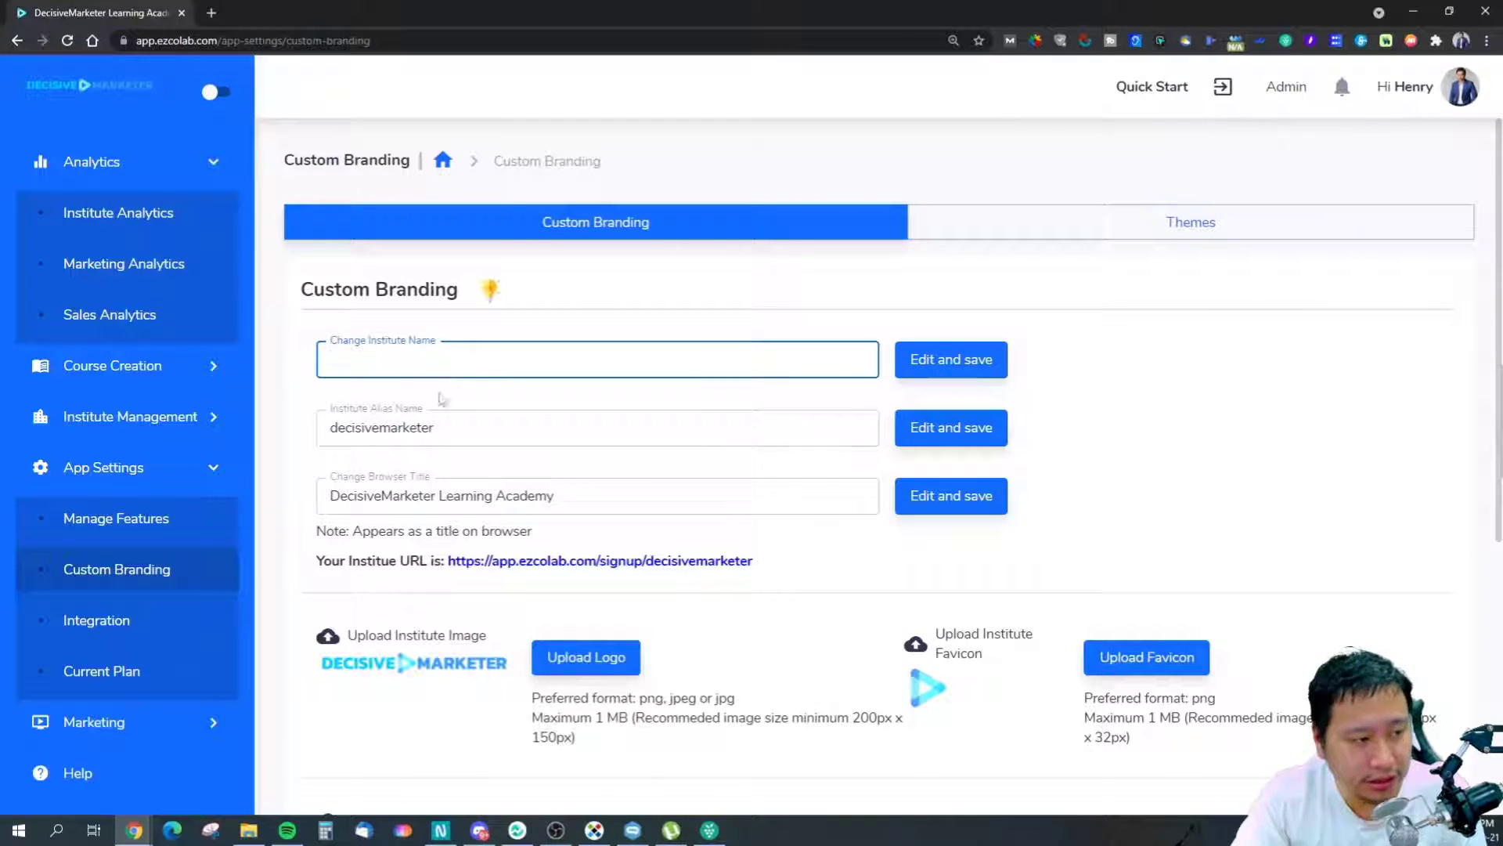
left_click_drag(492, 435, 310, 453)
left_click(299, 458)
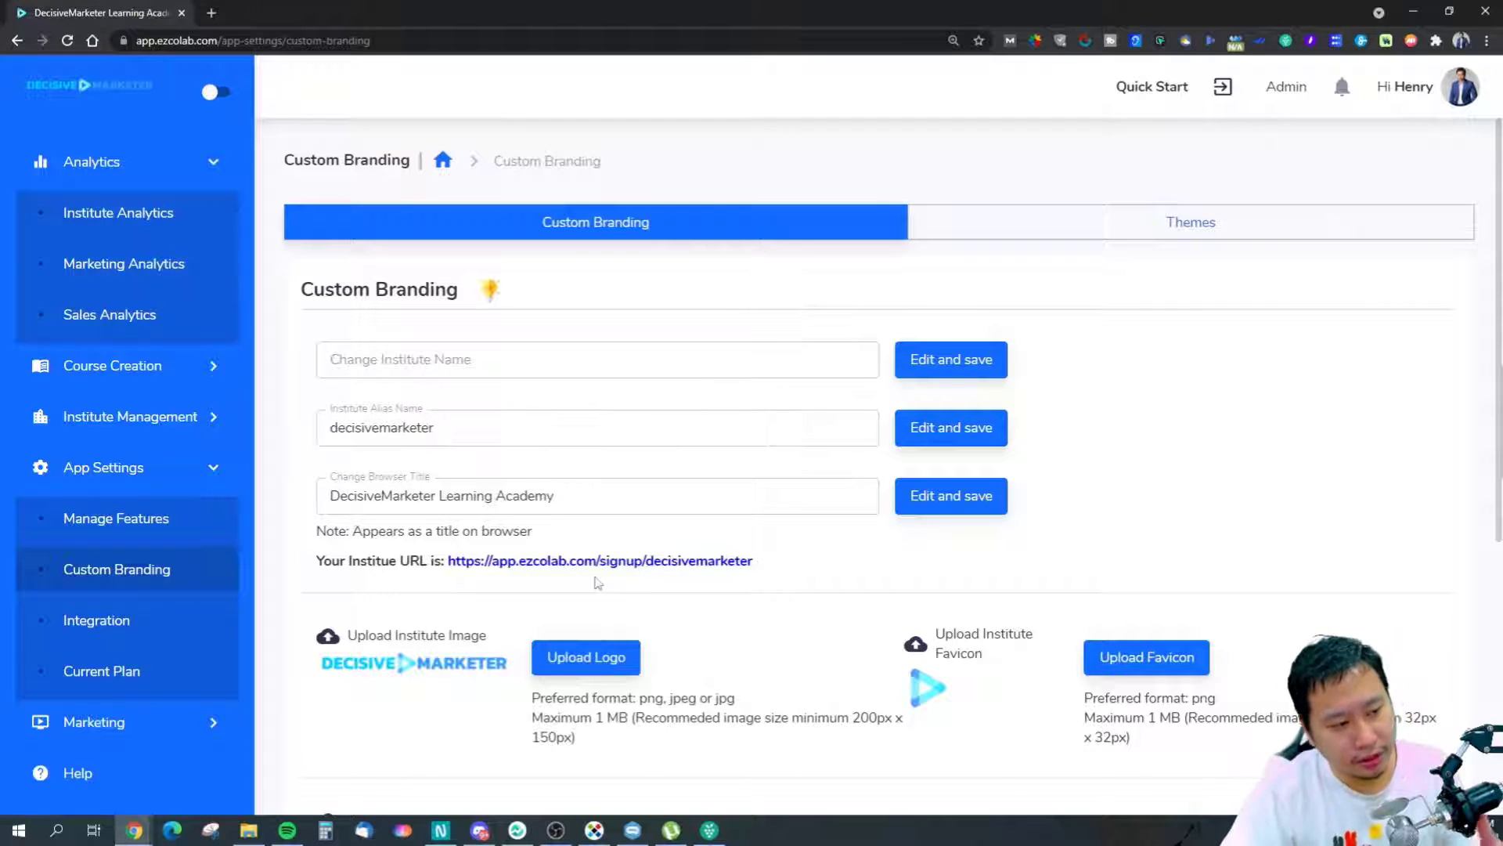
left_click_drag(762, 561, 643, 561)
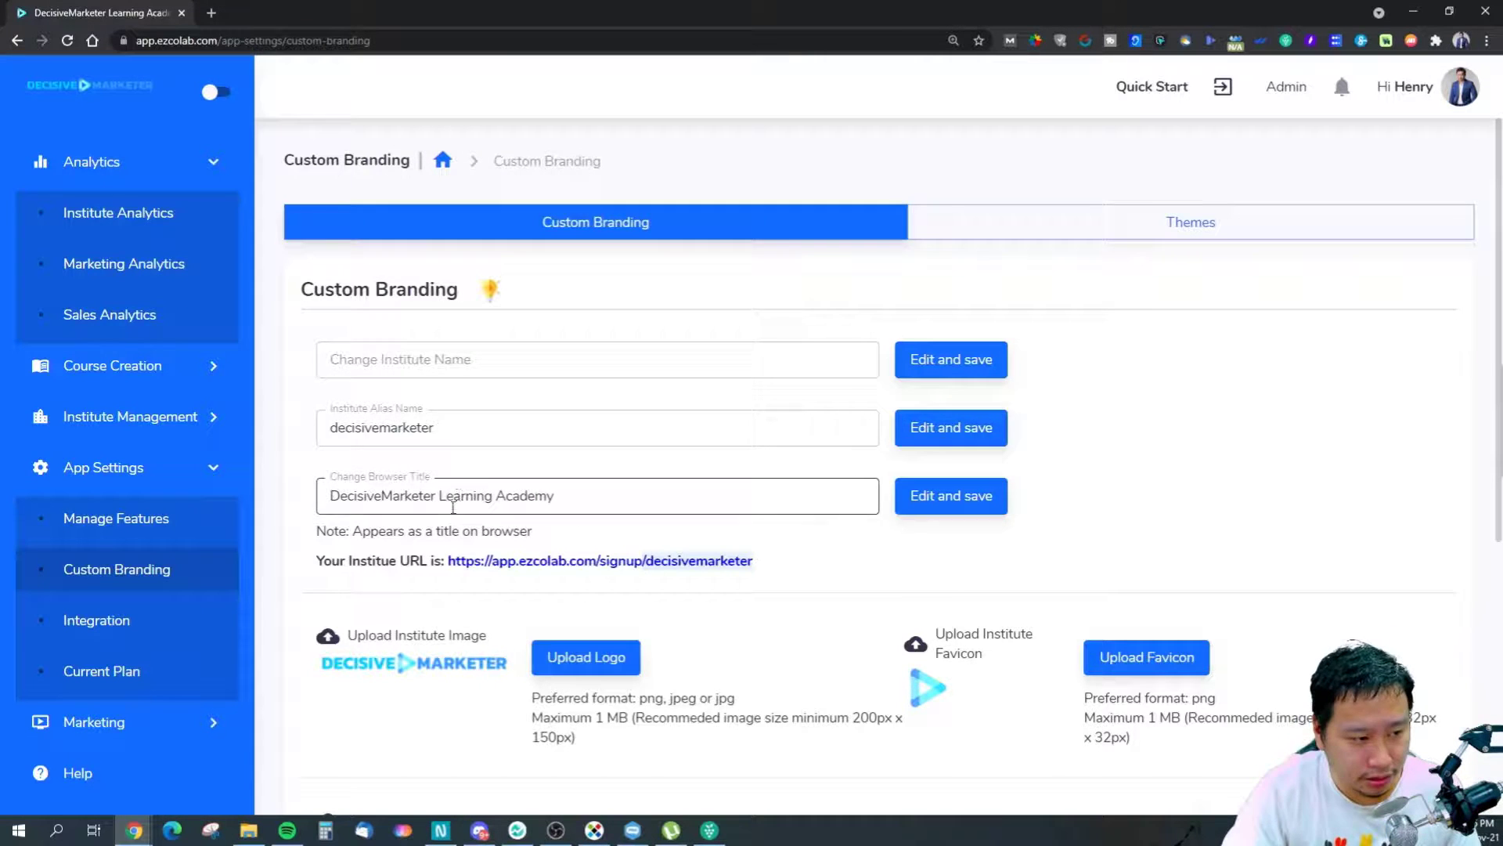
scroll(414, 548, "down", 2)
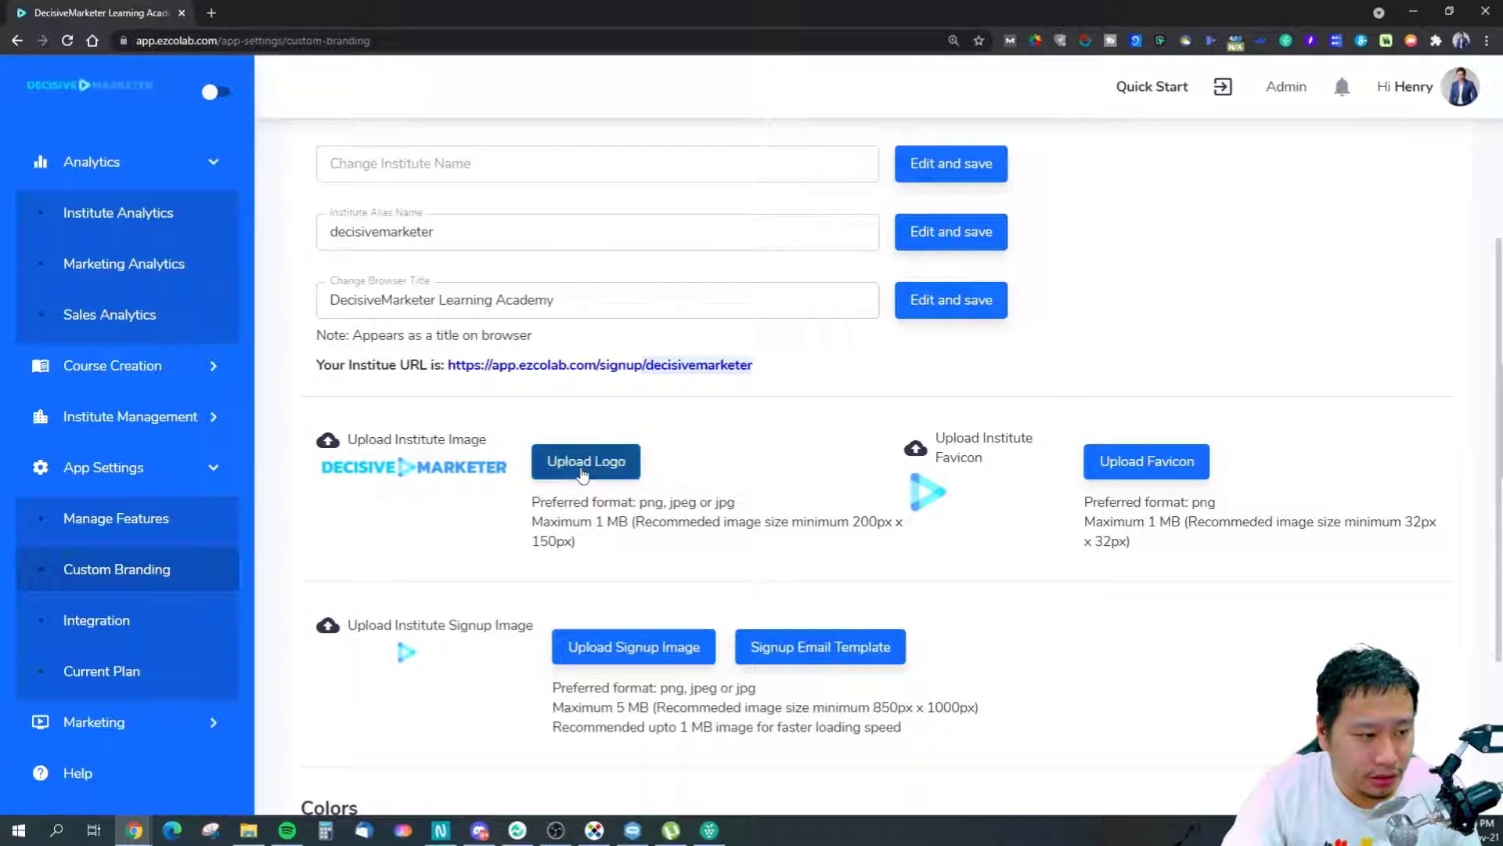
Re-upload the institute logo from 'Decisive Marketer Logo Final-white text.png'.
left_click(620, 477)
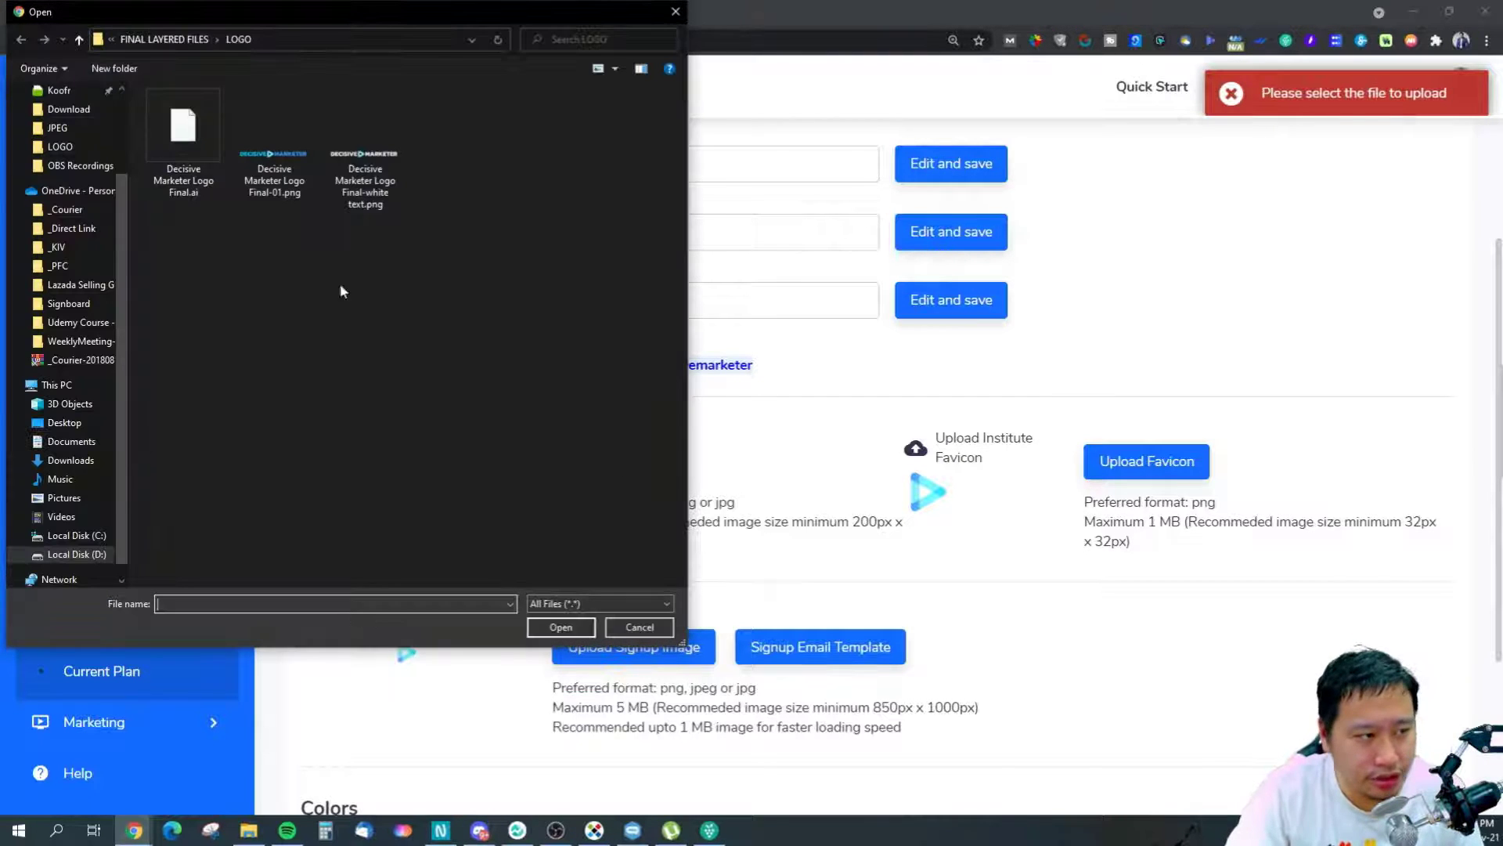
left_click(365, 149)
left_click(559, 627)
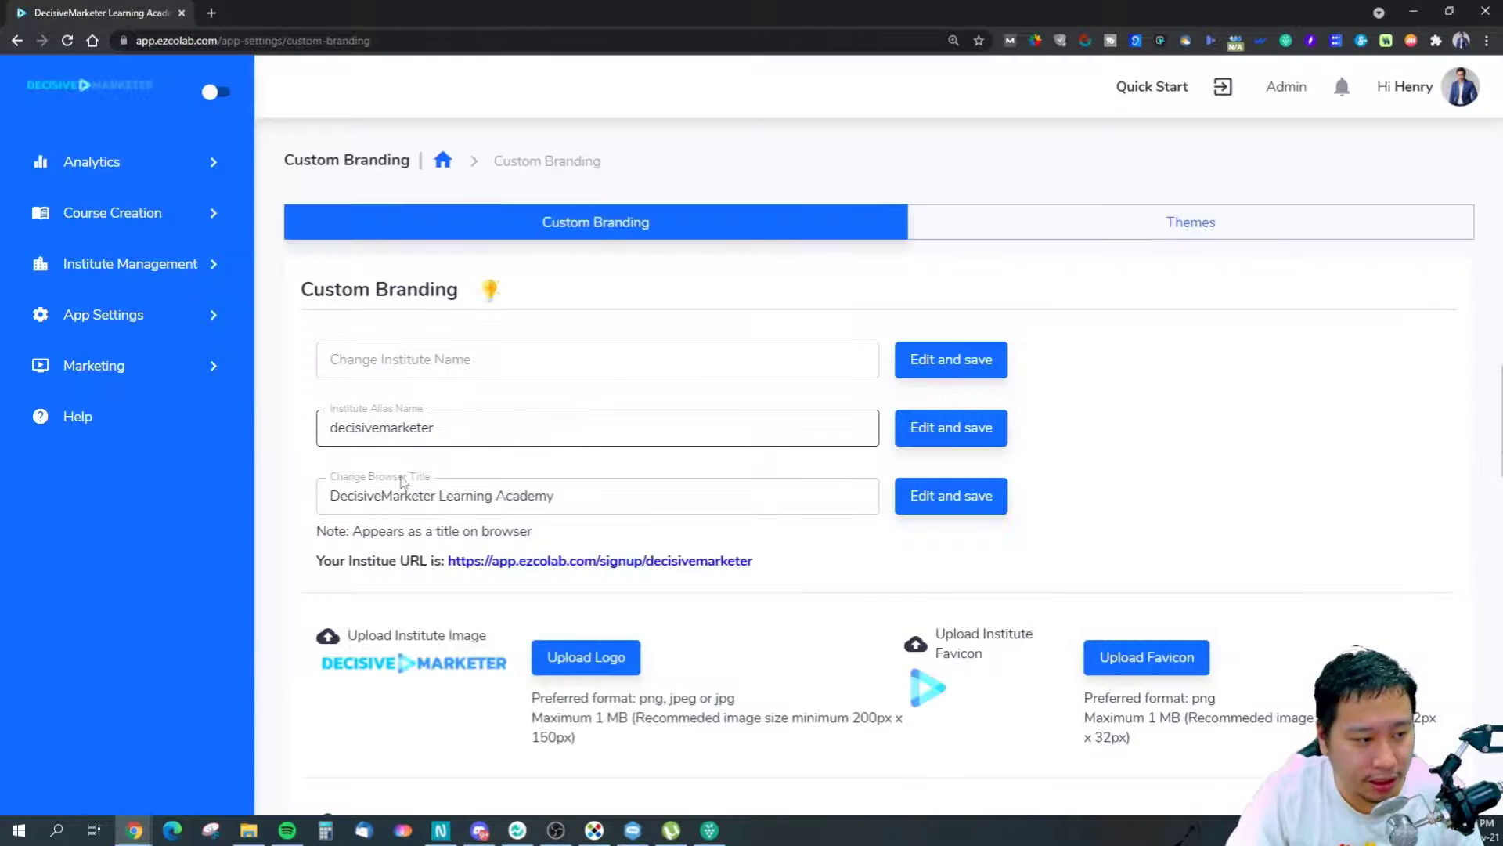
scroll(399, 481, "down", 3)
scroll(422, 462, "up", 2)
scroll(423, 479, "down", 2)
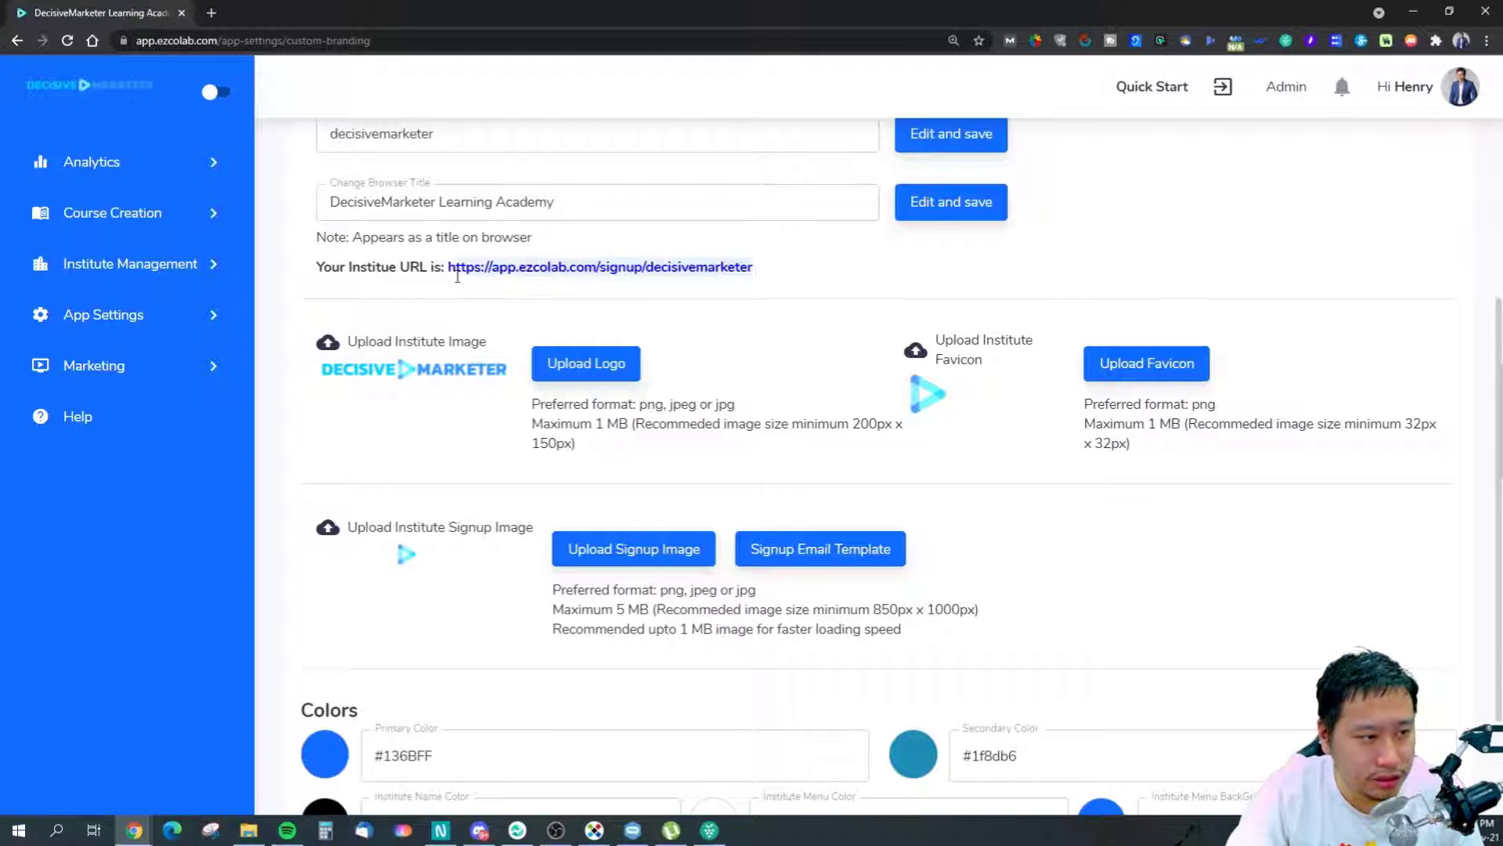
Open the institute signup URL in a new tab, view the signup page, and return to branding.
right_click(454, 268)
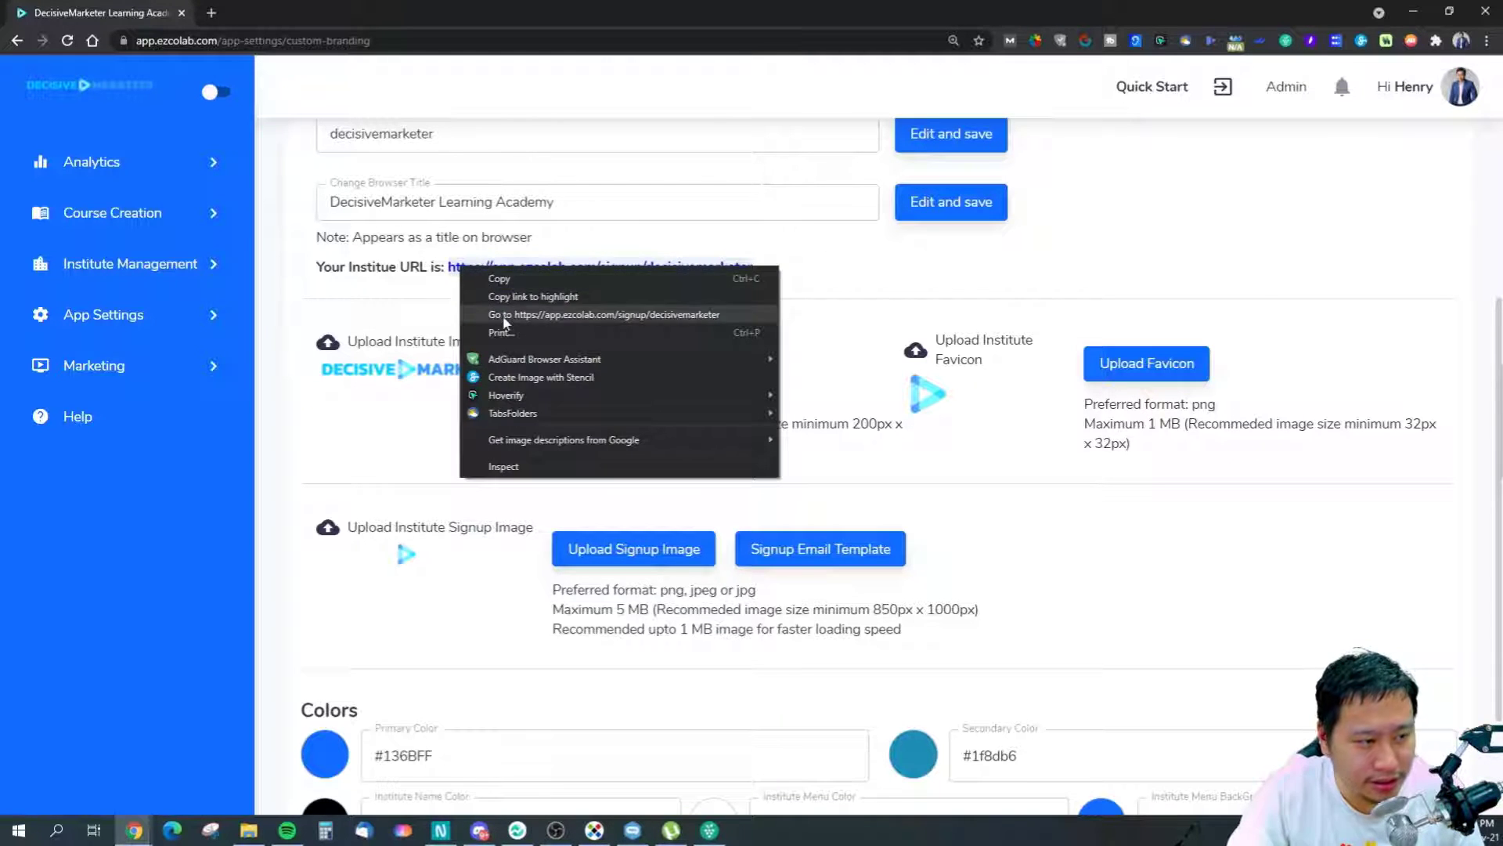
left_click(521, 313)
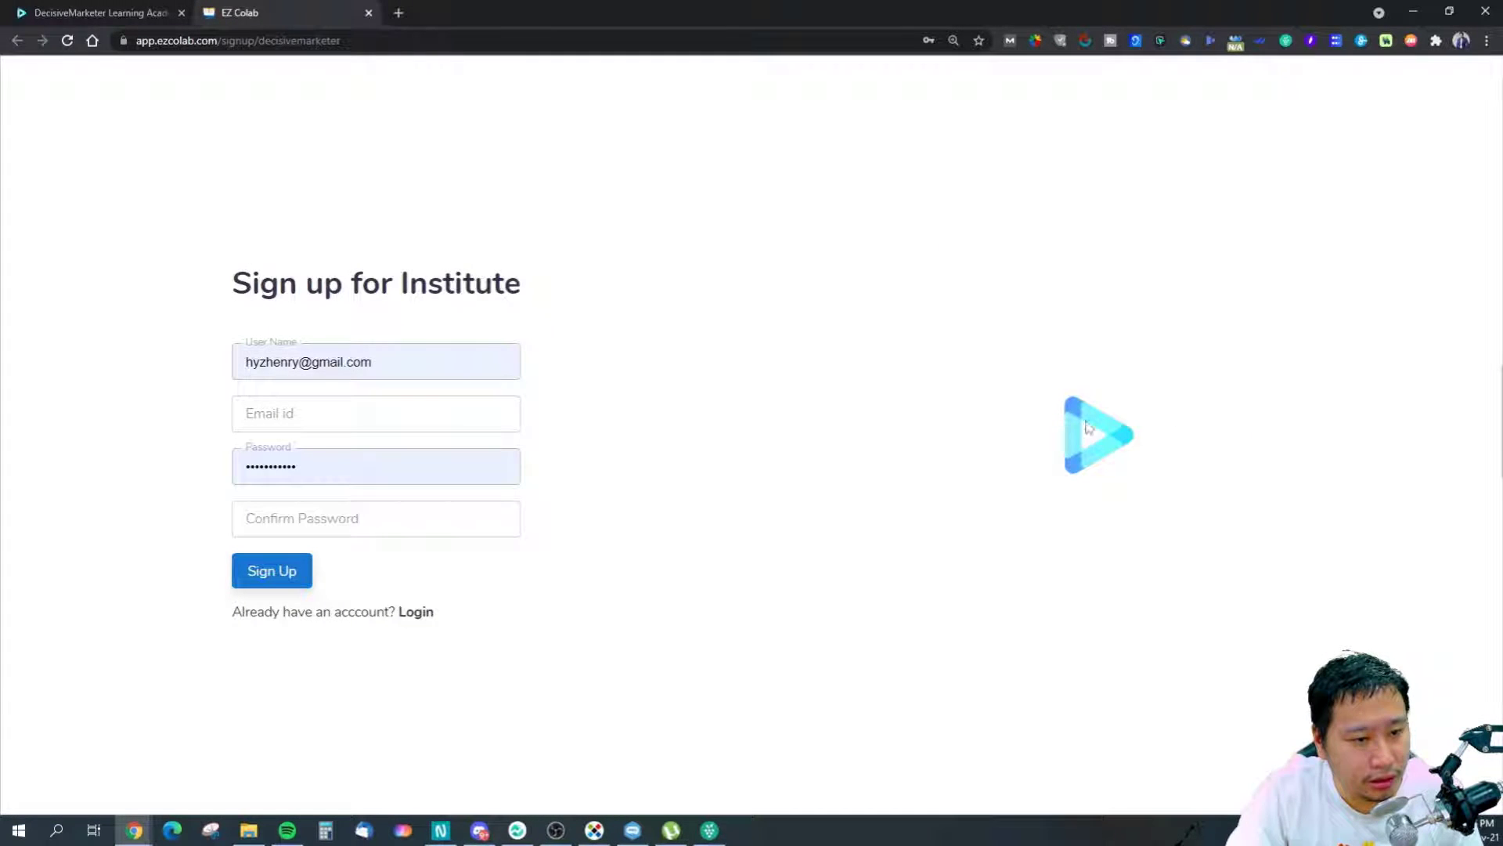
left_click(368, 14)
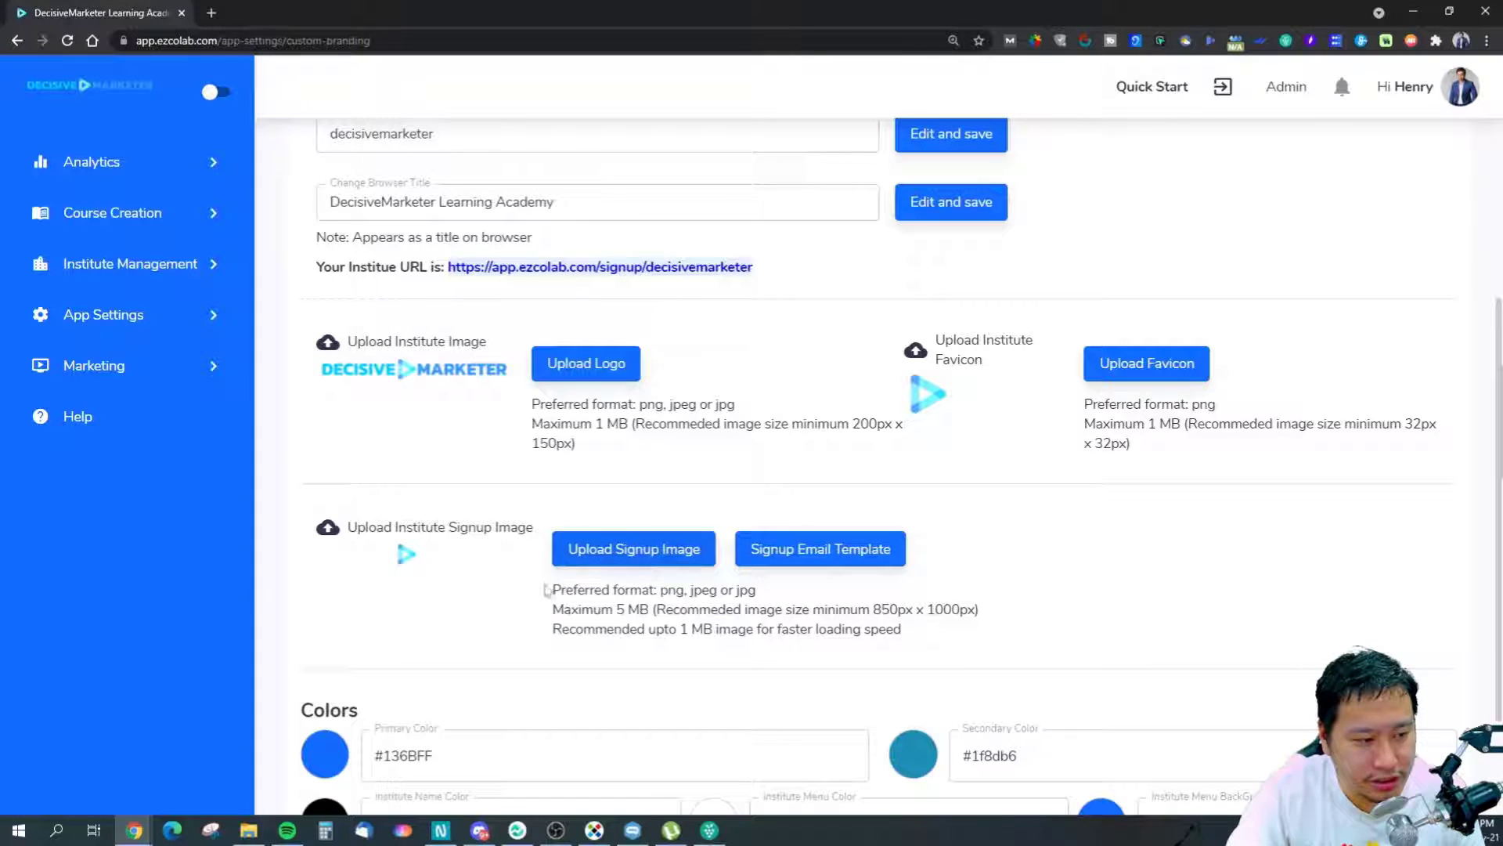
scroll(584, 579, "down", 2)
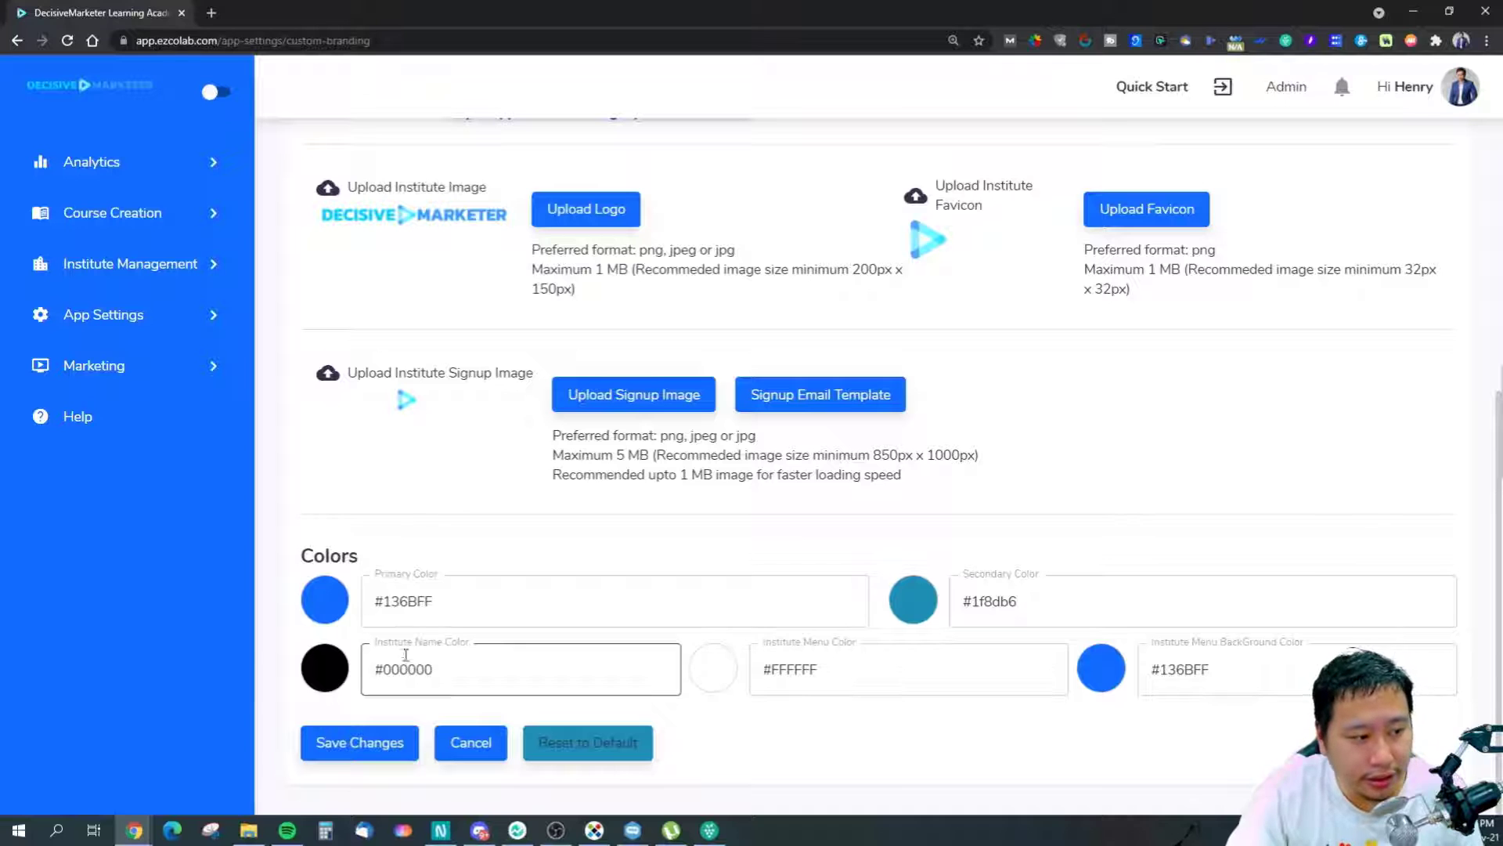
scroll(804, 302, "up", 4)
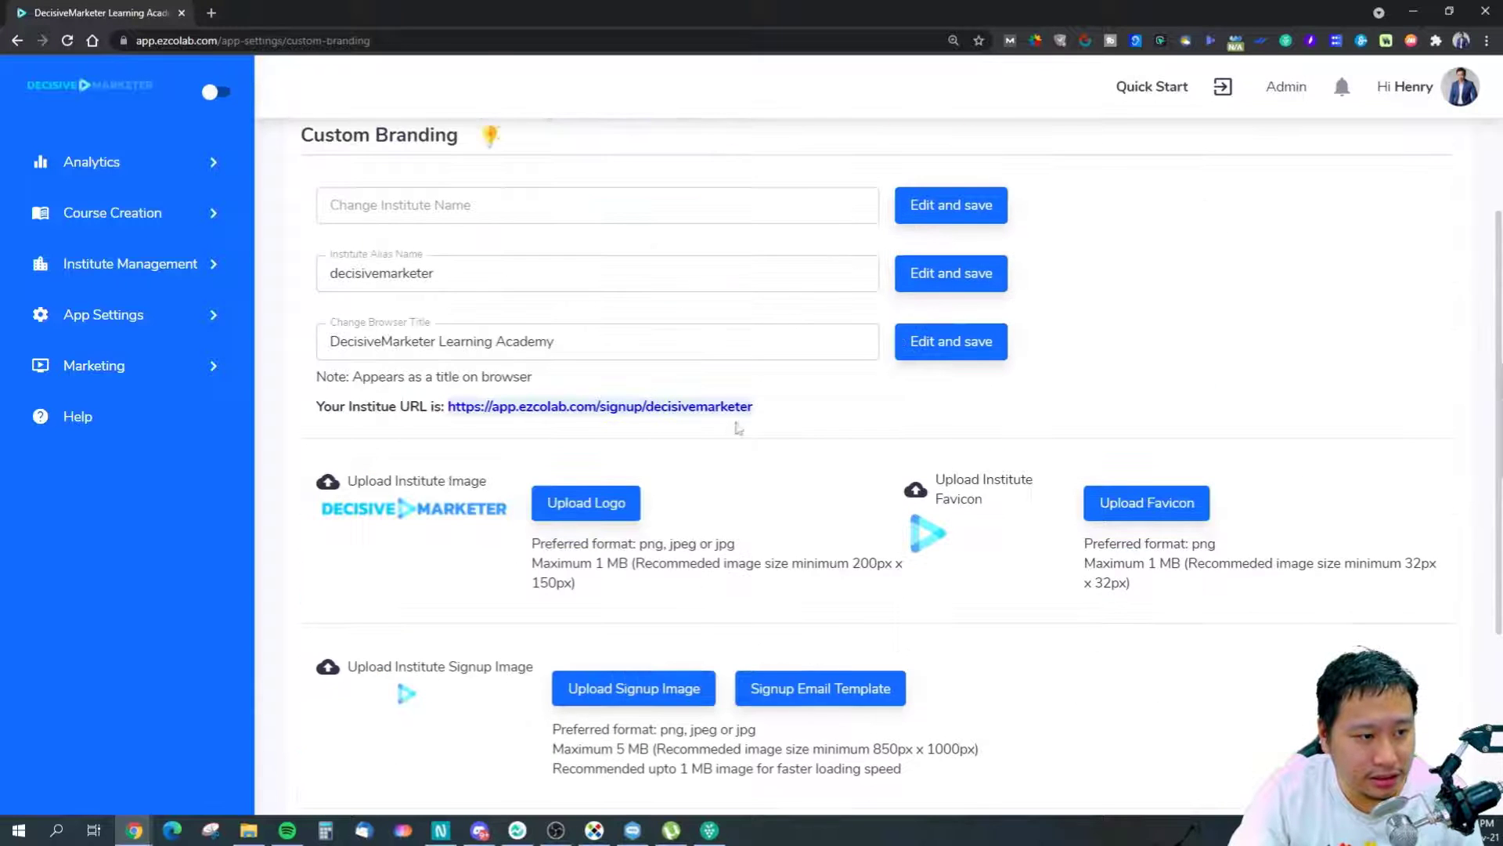
right_click(745, 421)
left_click(772, 452)
left_click(86, 11)
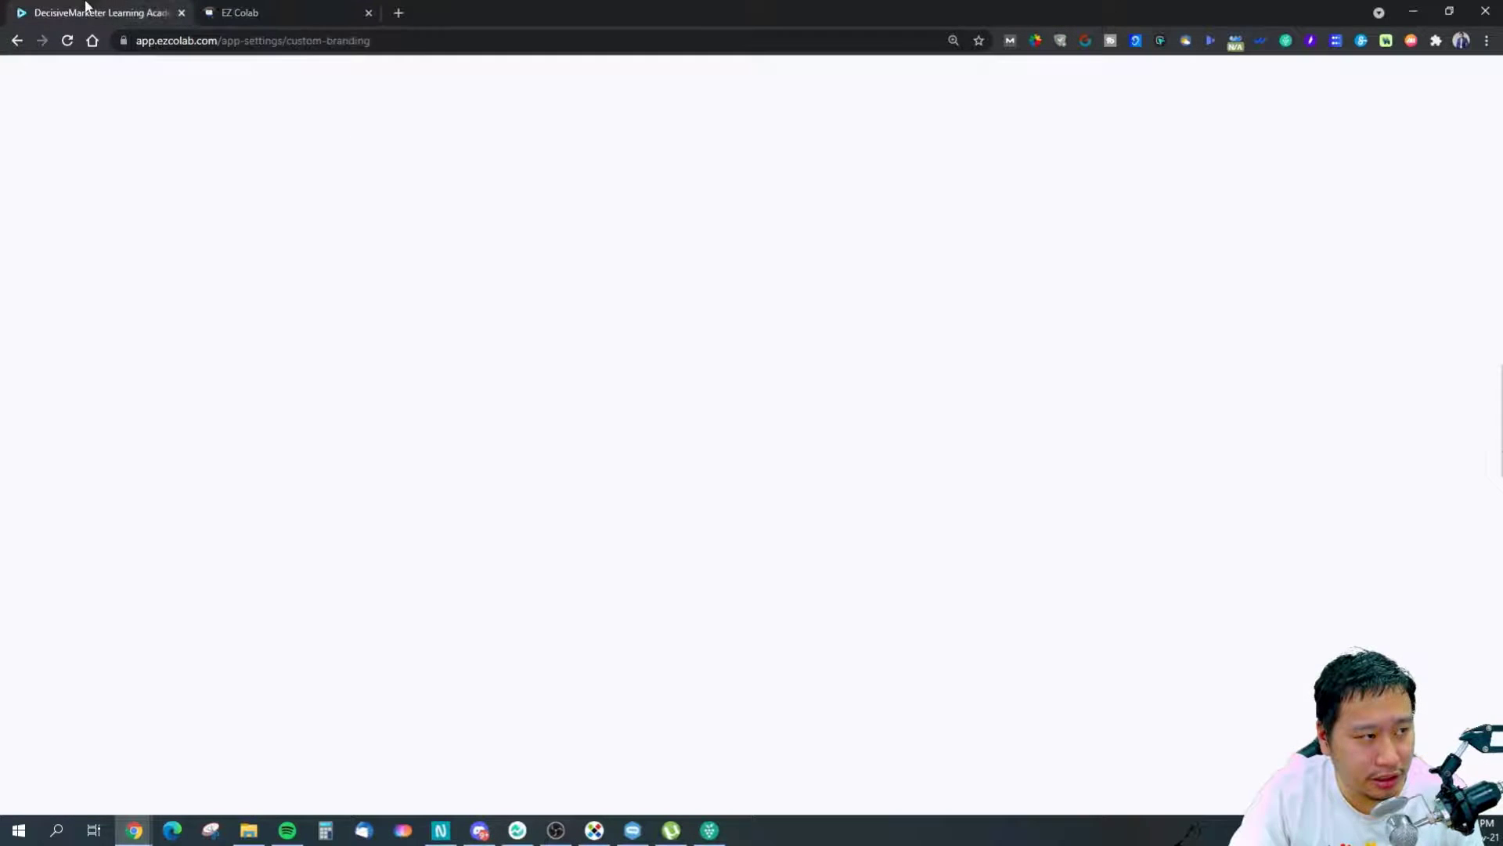
scroll(595, 603, "down", 1)
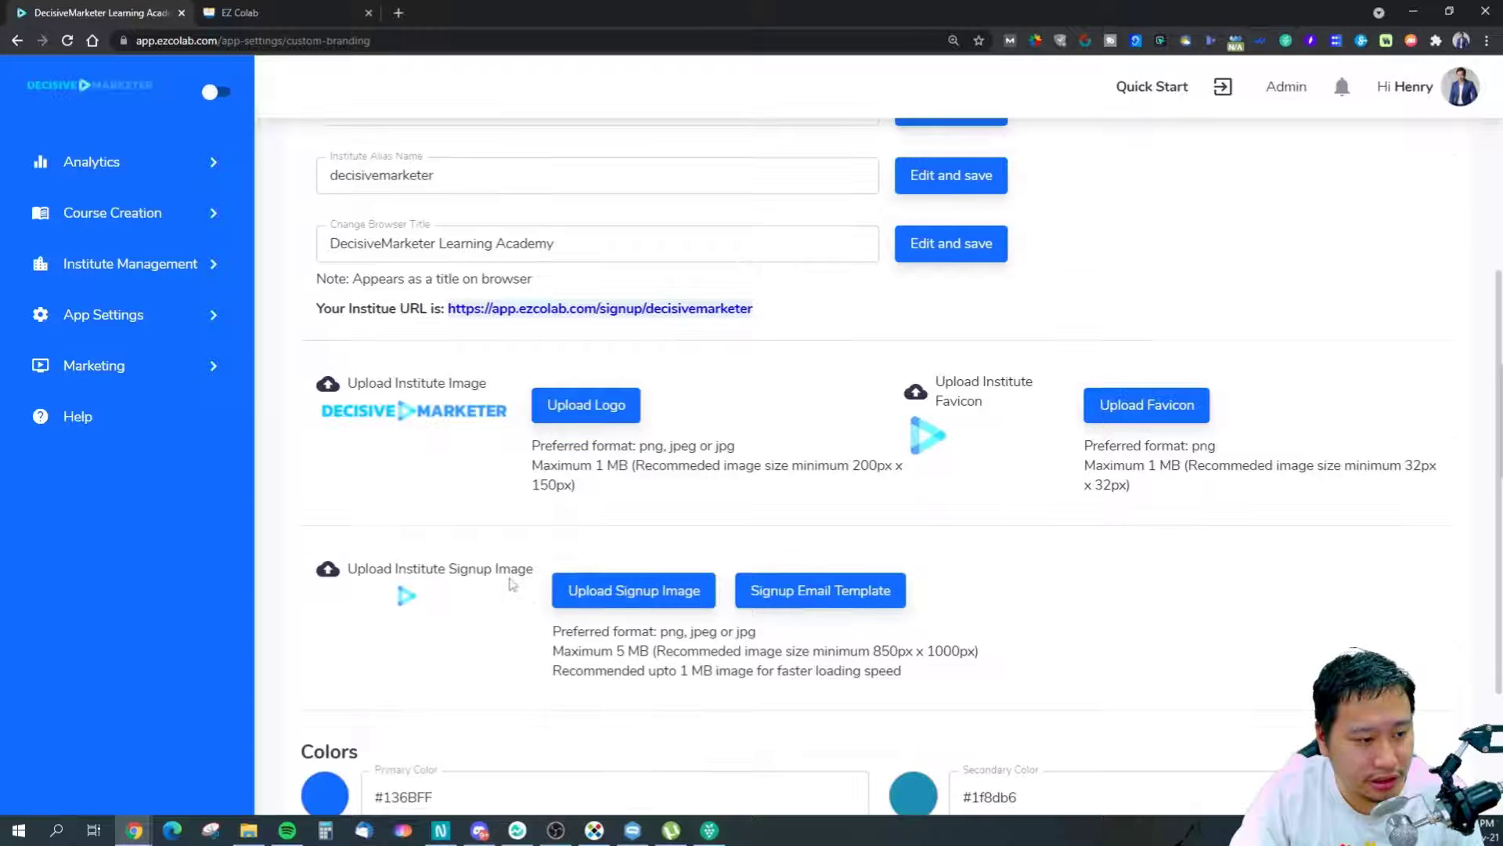
left_click(316, 8)
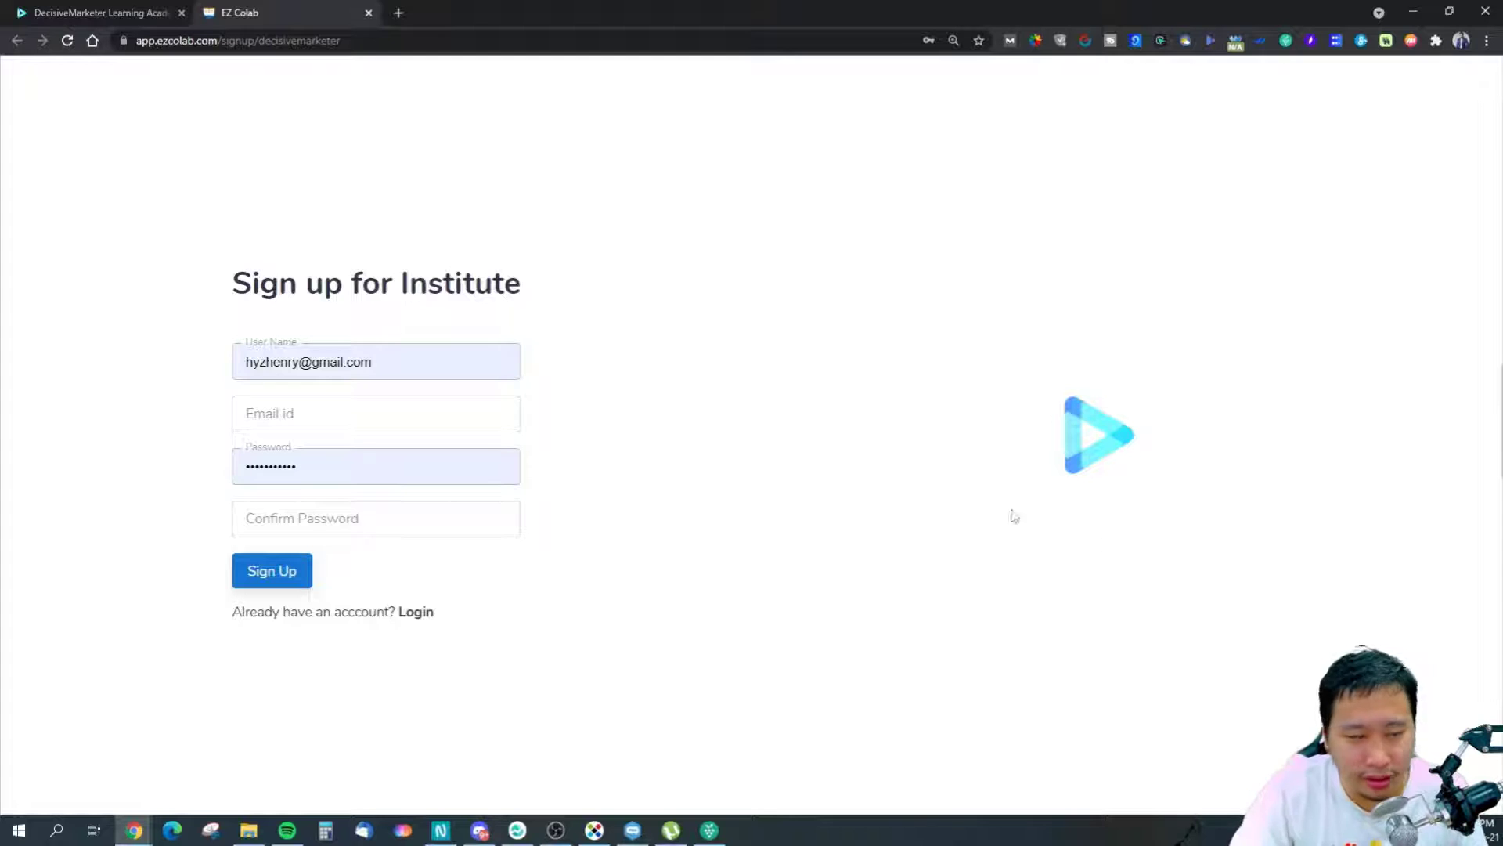
left_click(37, 9)
Check the recommended signup image dimensions and the colour settings further down Custom Branding.
scroll(587, 599, "down", 1)
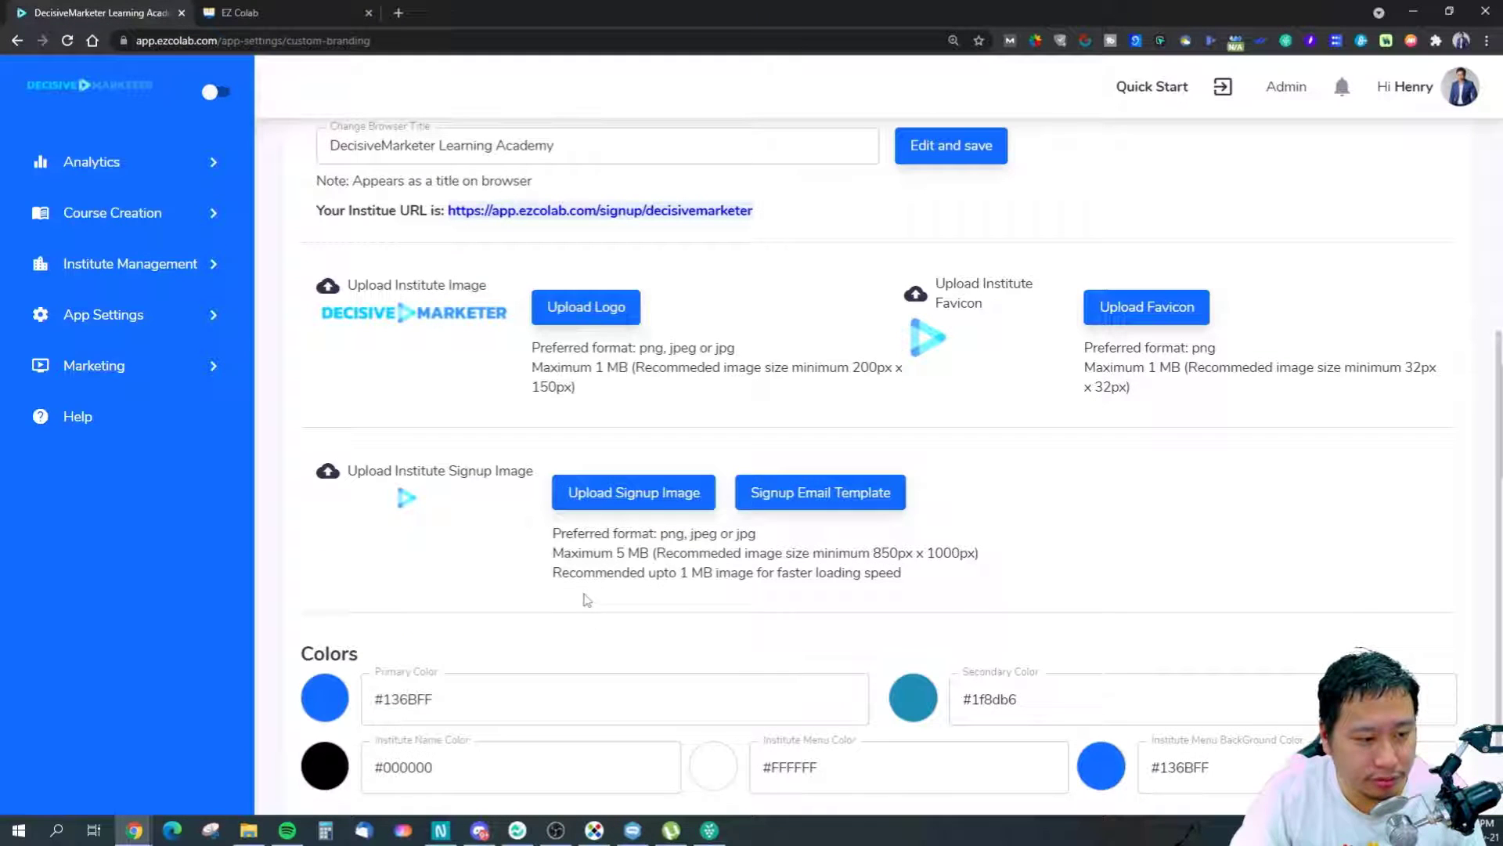
left_click_drag(873, 554, 980, 548)
left_click(960, 559)
scroll(480, 506, "down", 1)
left_click_drag(470, 619, 352, 595)
Inspect the secondary, institute name and menu colour values in Custom Branding.
left_click(976, 600)
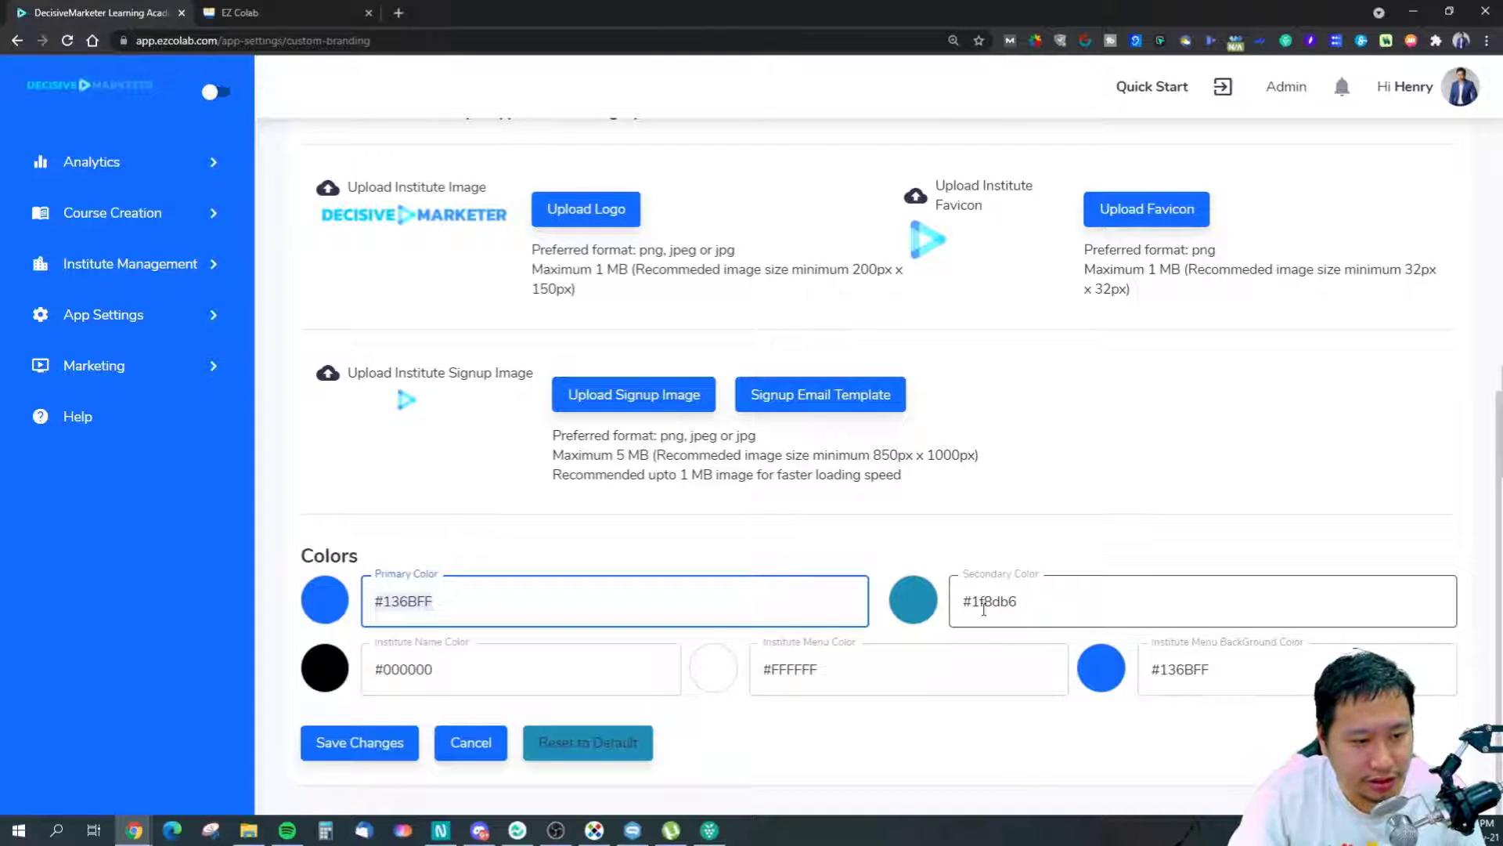
left_click(454, 671)
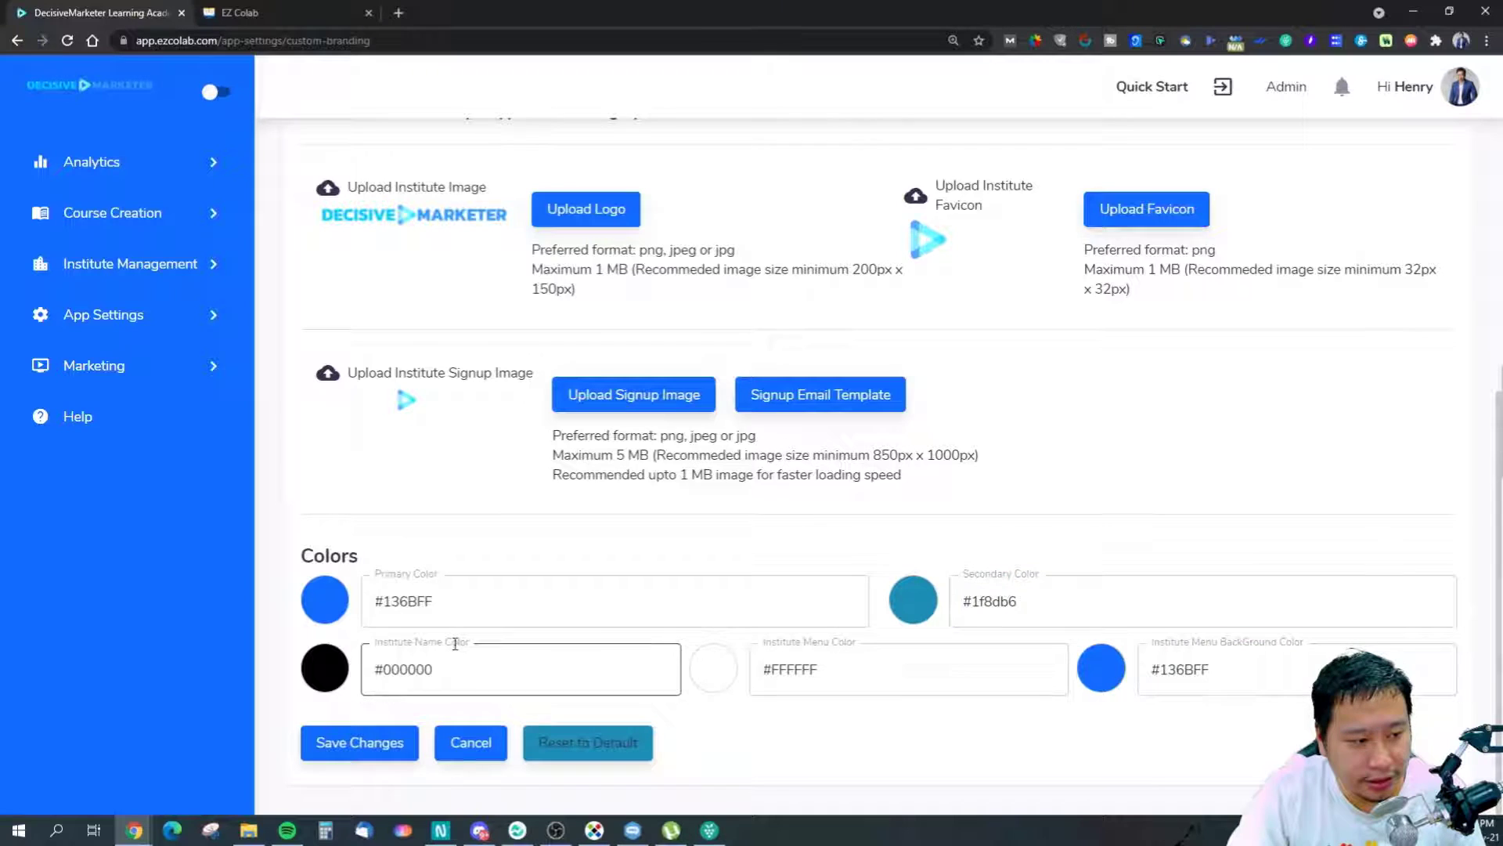
left_click_drag(472, 682, 363, 671)
left_click(848, 656)
left_click(522, 653)
Move to the Themes settings to view the dashboard theme cards and their colours.
scroll(493, 662, "up", 6)
left_click(380, 368)
scroll(368, 360, "down", 5)
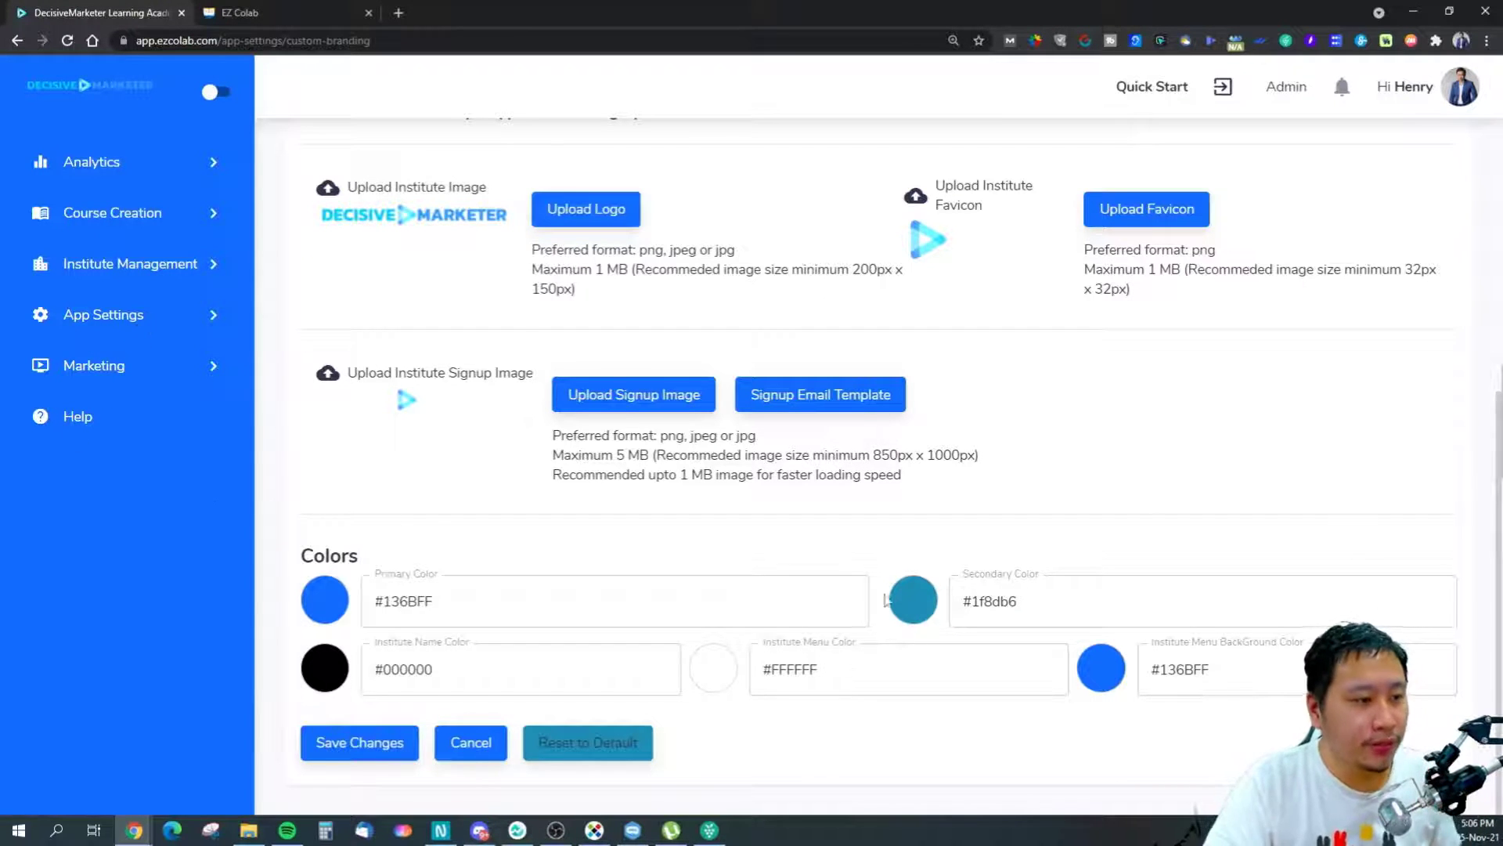
scroll(724, 484, "up", 5)
left_click(932, 227)
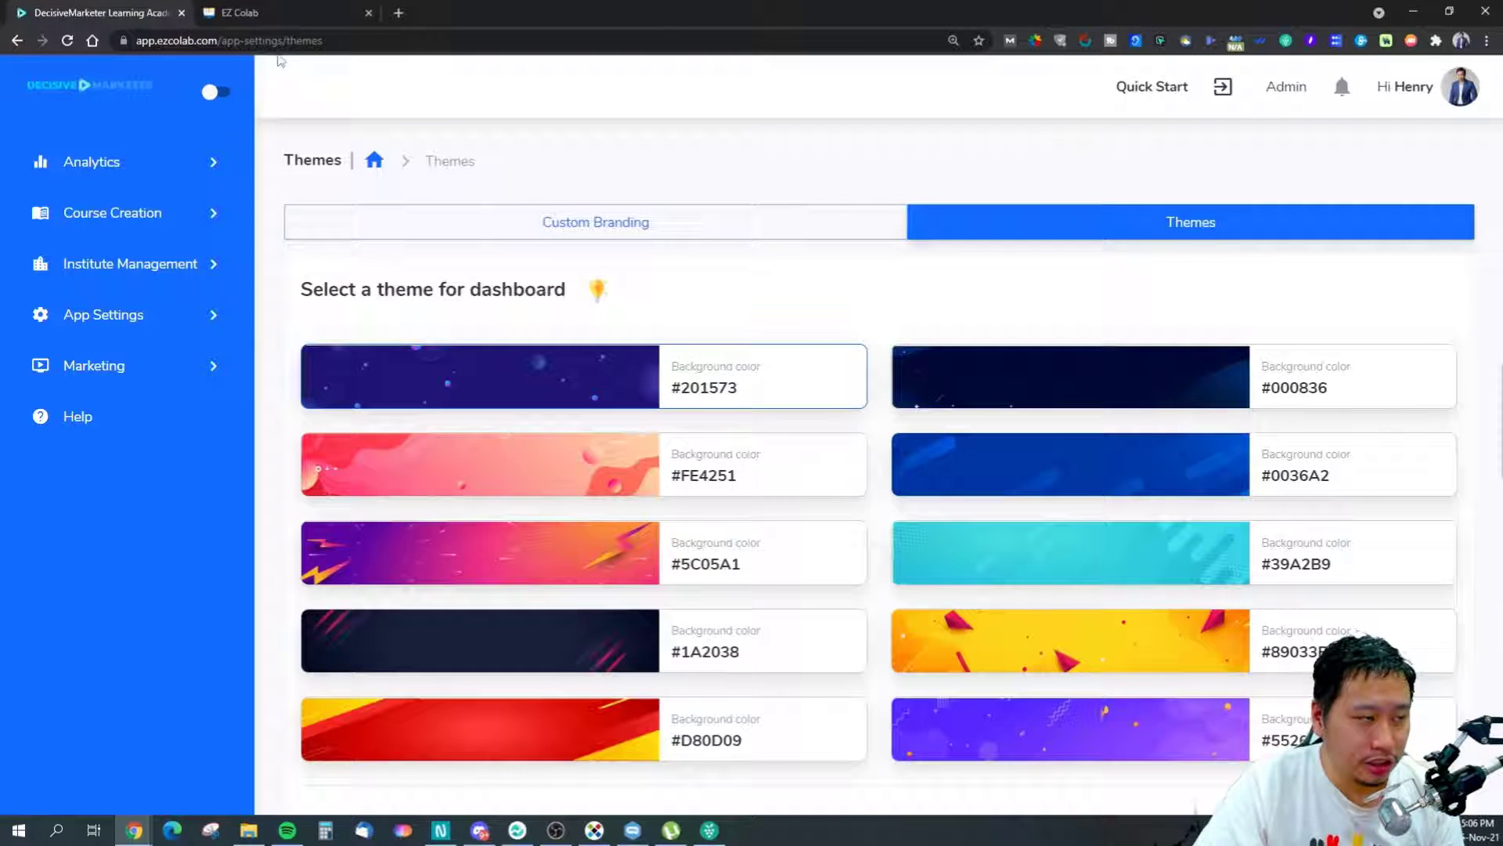
Glance at the signup tab, then scroll through the Themes page's personalize and background options.
left_click(290, 11)
left_click(106, 11)
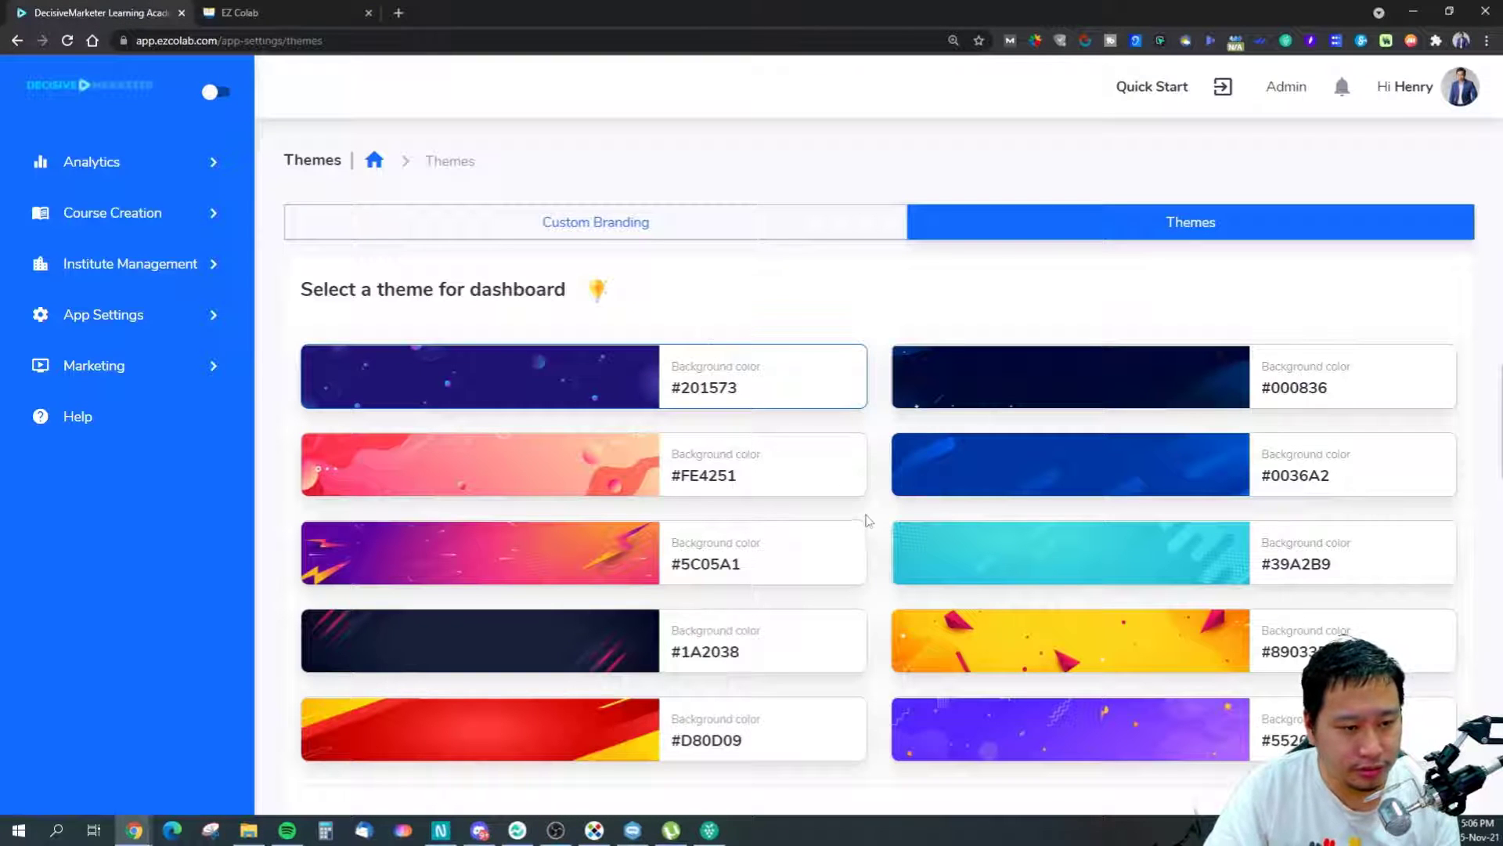
scroll(871, 520, "down", 5)
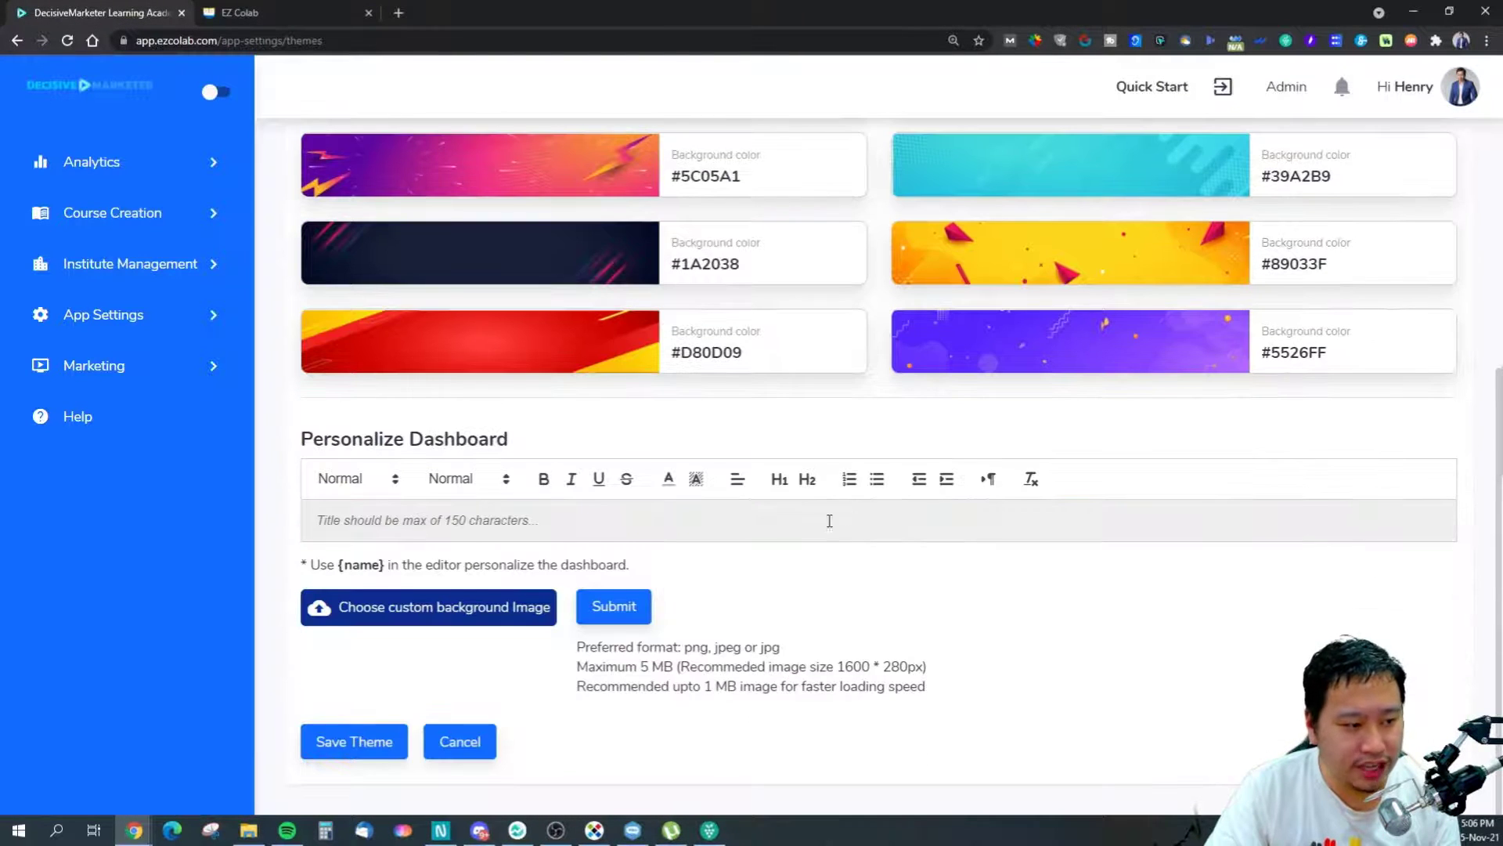
scroll(627, 435, "up", 5)
scroll(654, 435, "down", 5)
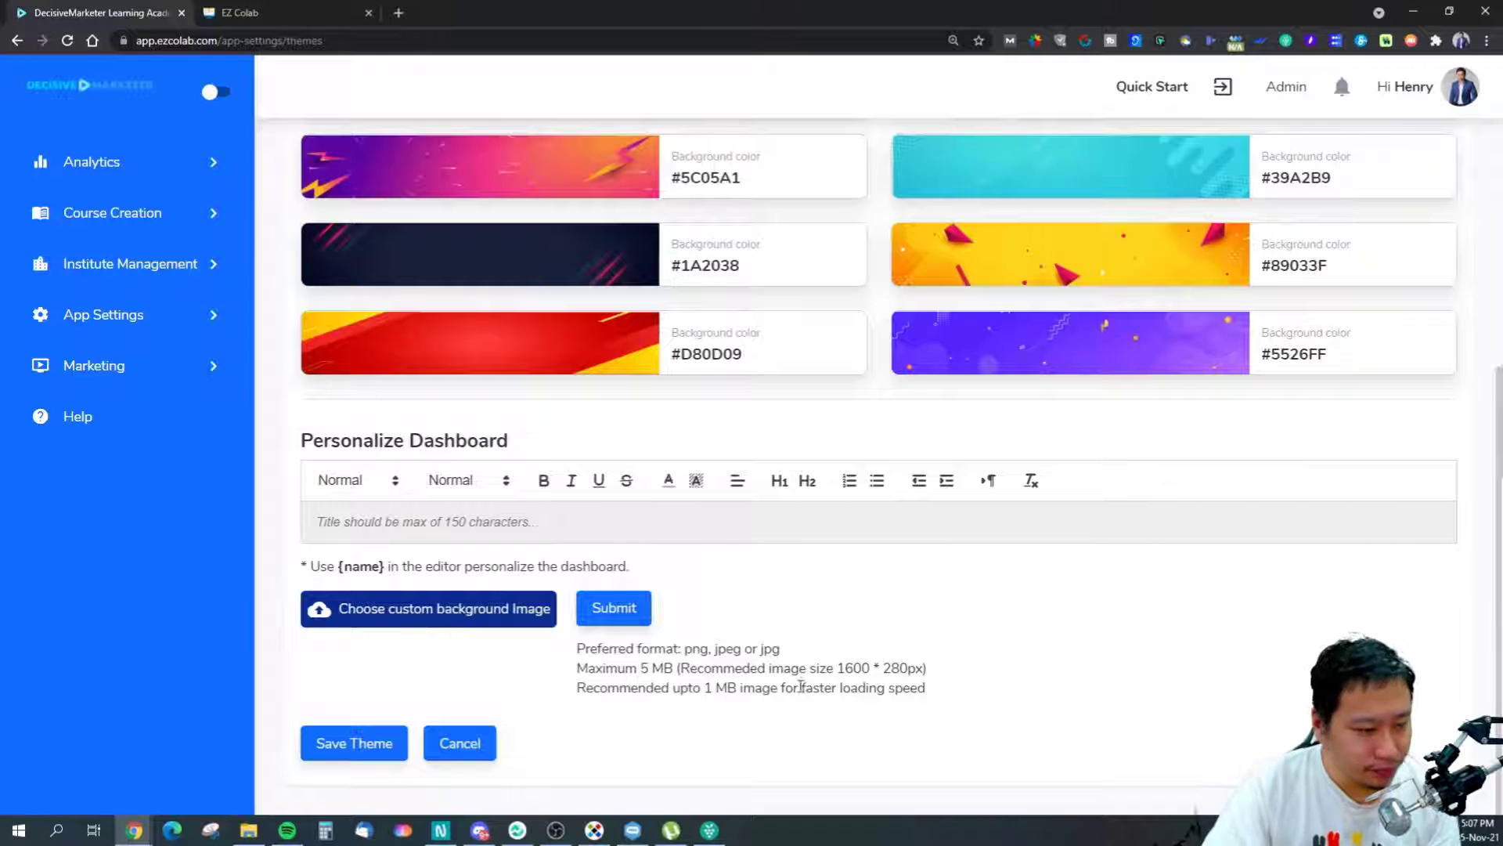
scroll(626, 592, "up", 5)
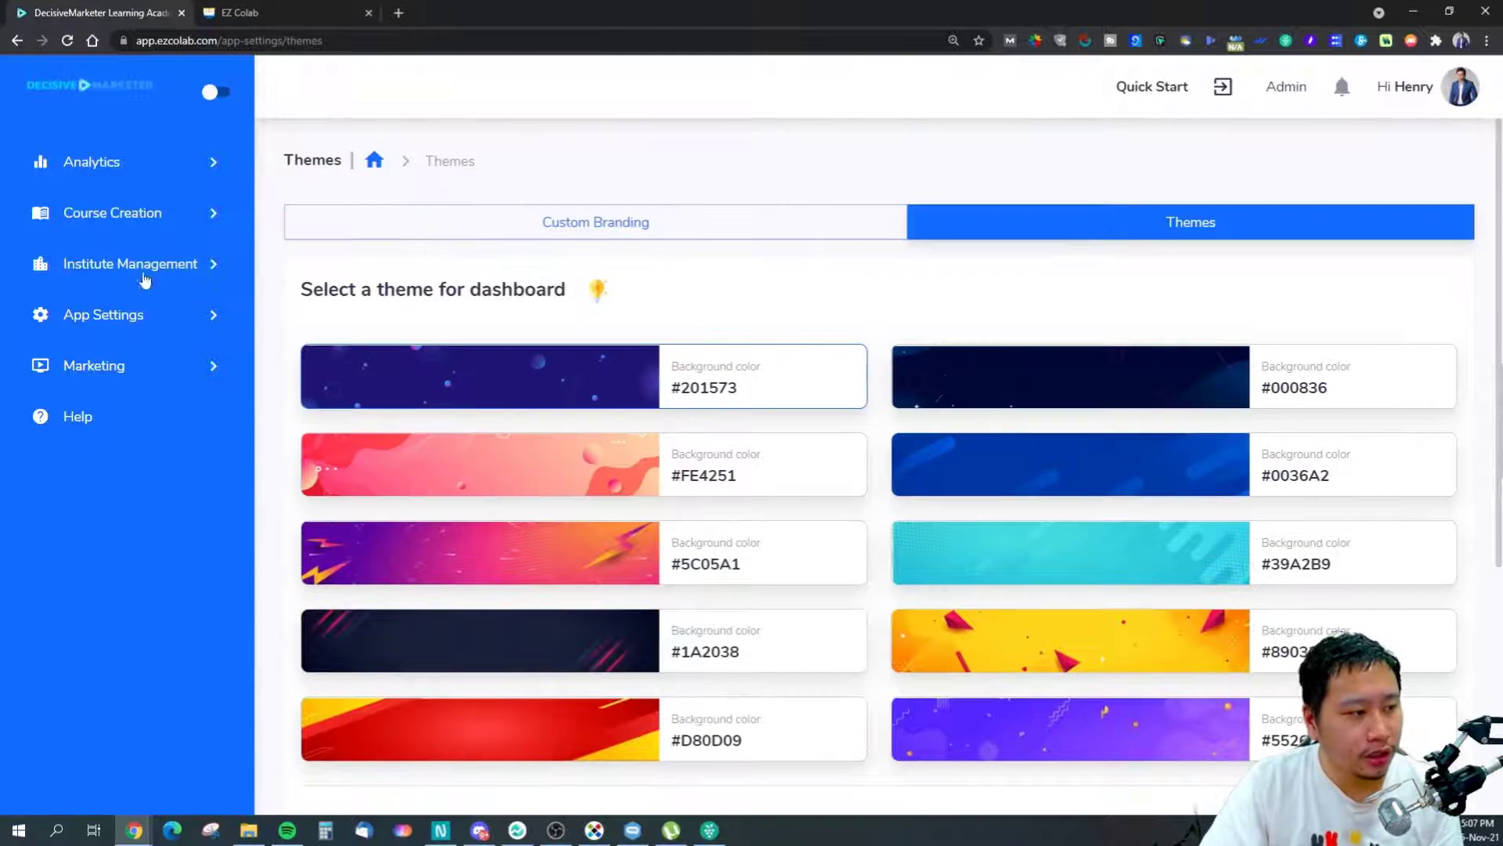
Expand App Settings in the sidebar after briefly opening Marketing.
left_click(114, 380)
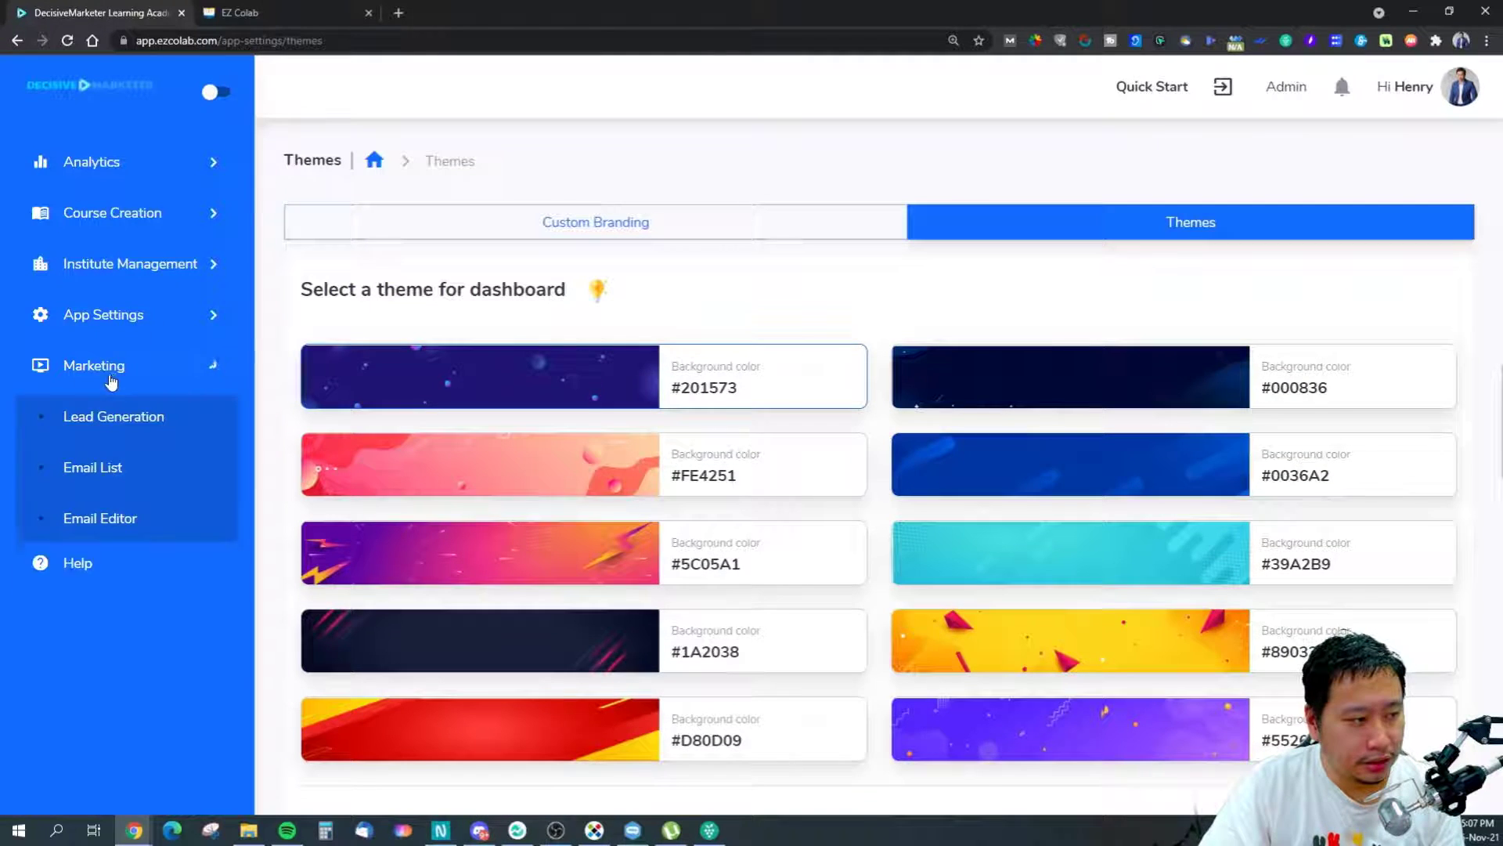
left_click(97, 360)
left_click(113, 314)
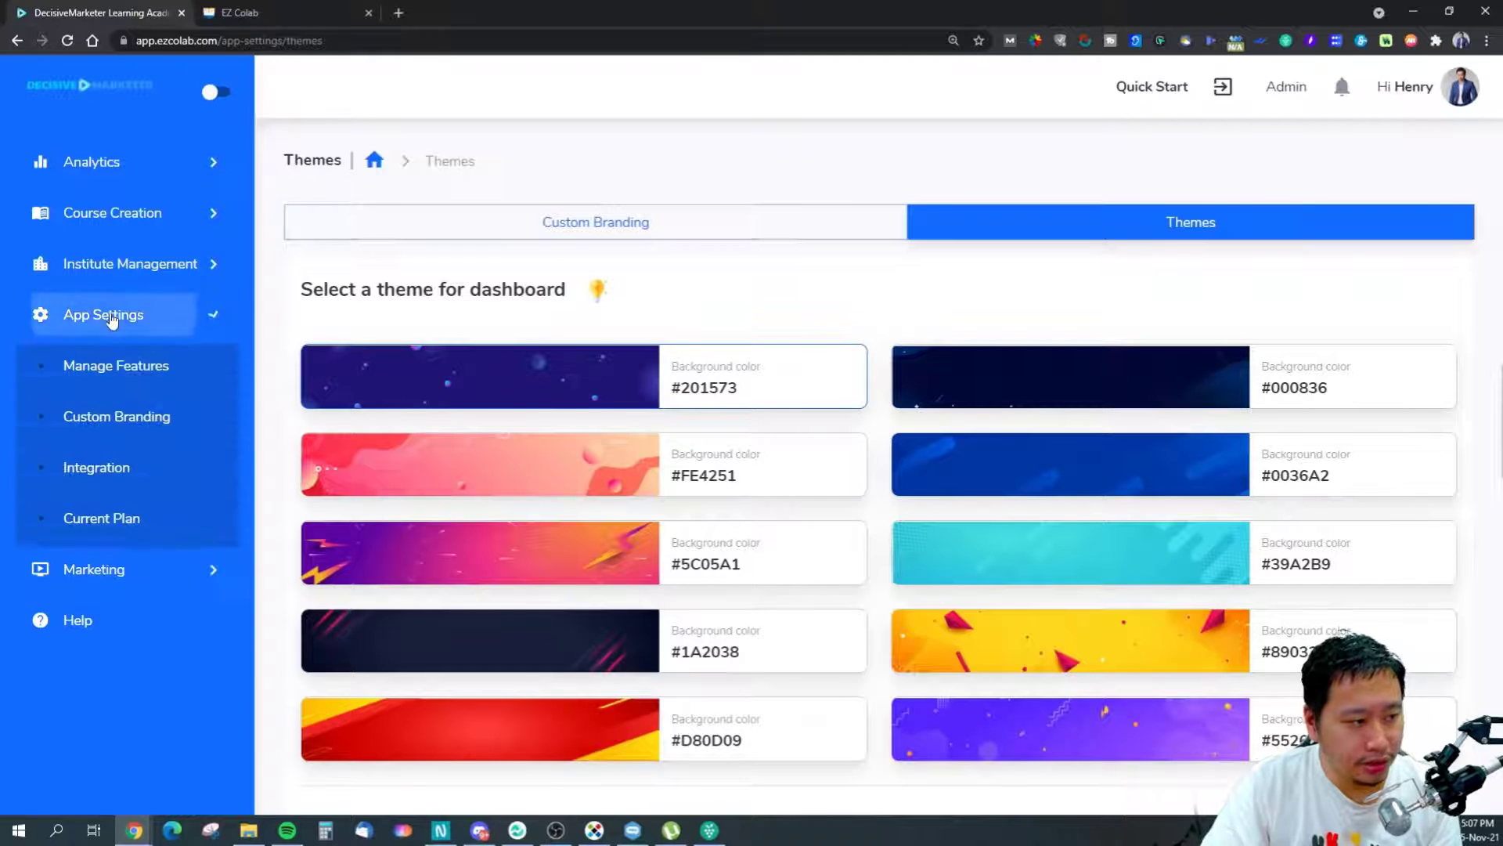
Review the SendGrid, Zoom and Stripe integration cards, then expand the Analytics section.
left_click(97, 470)
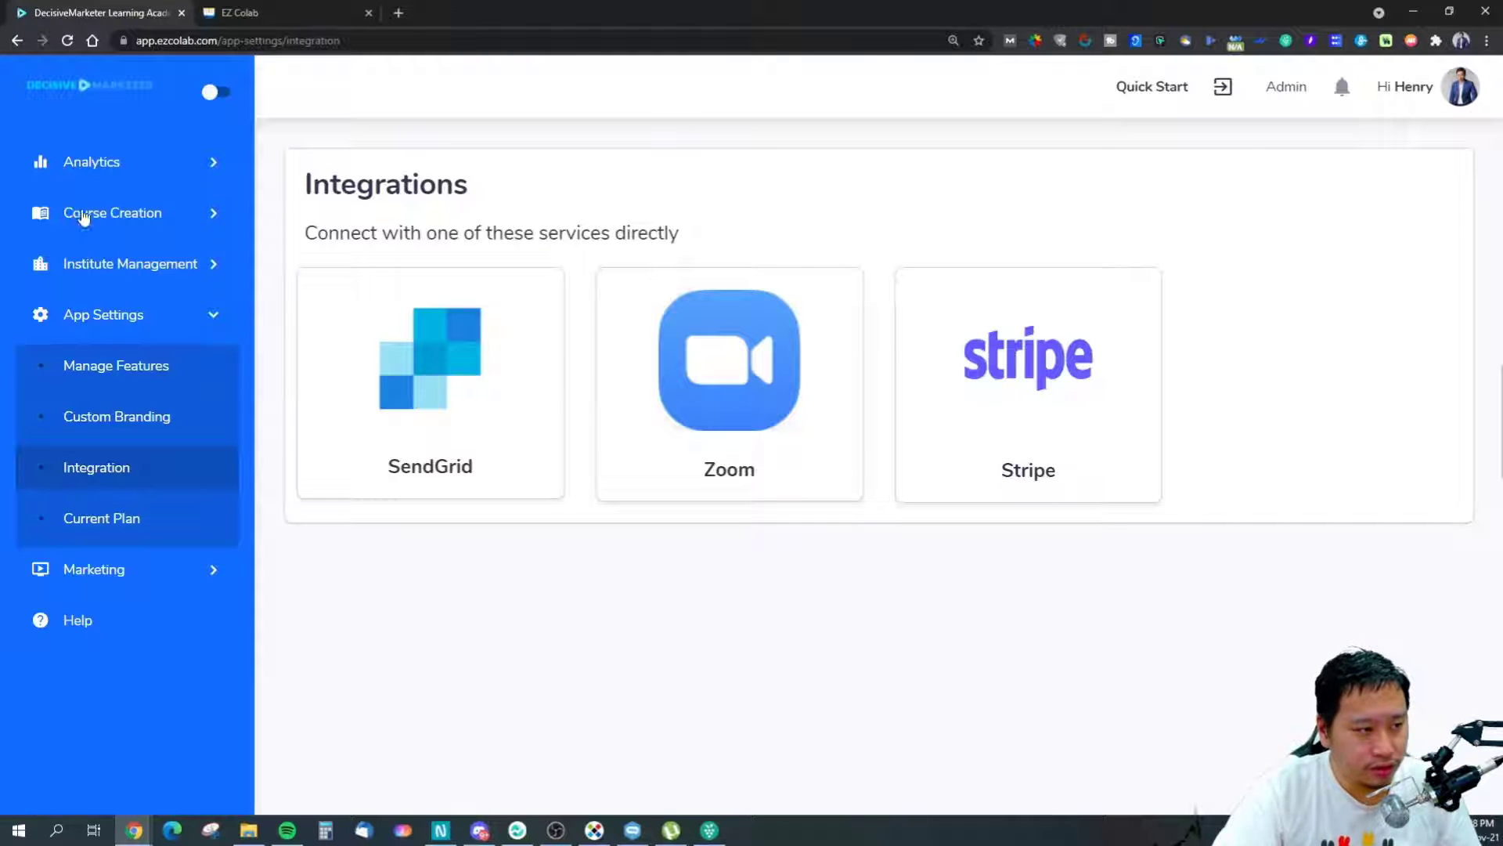
left_click(98, 165)
Visit the Institute and Marketing Analytics dashboards, then the Sales Dashboard with all earnings at 0.
left_click(133, 222)
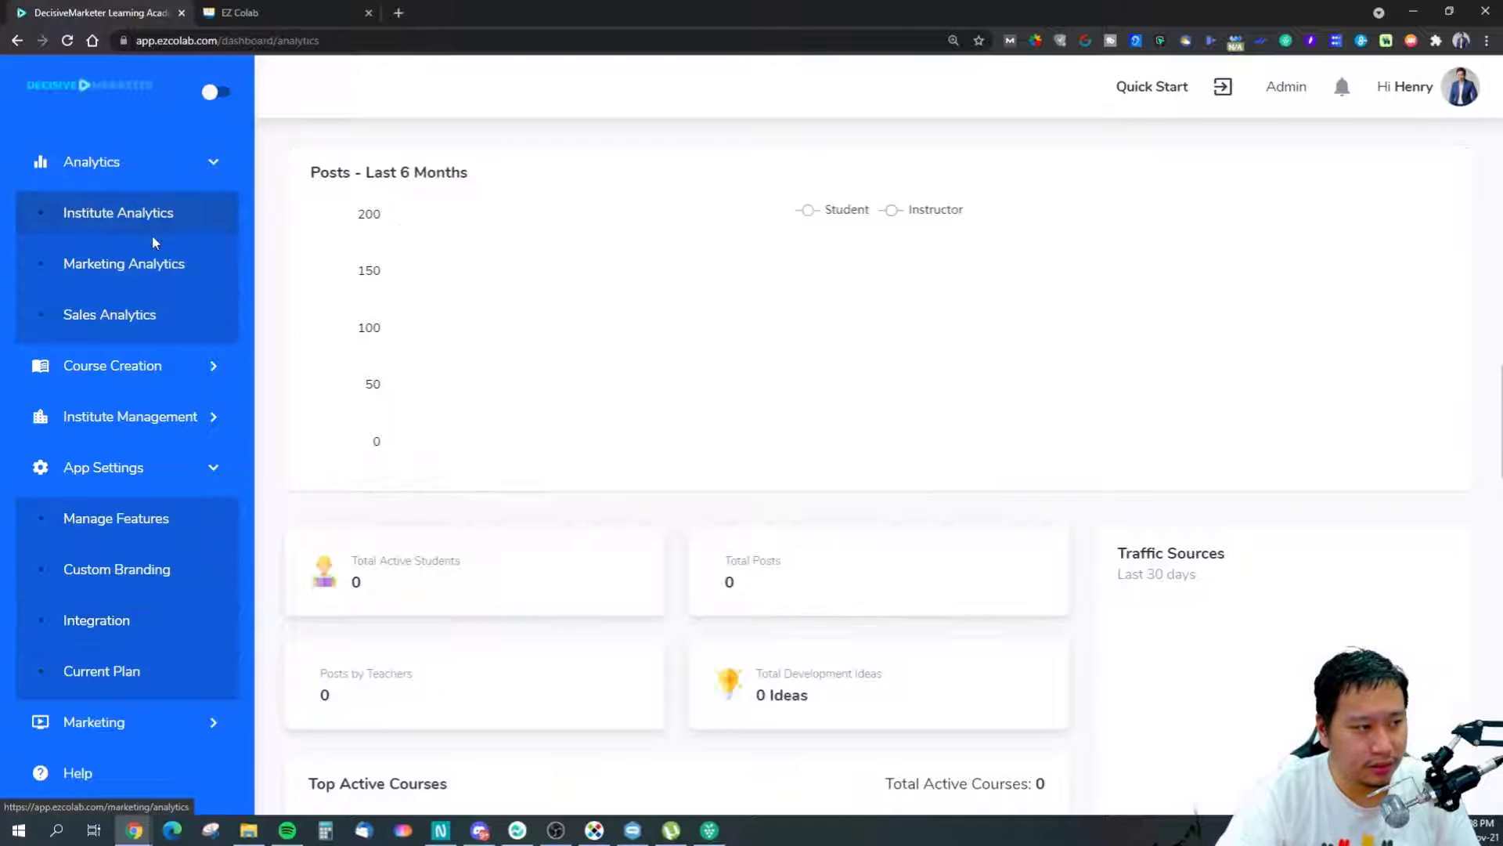
scroll(640, 493, "down", 3)
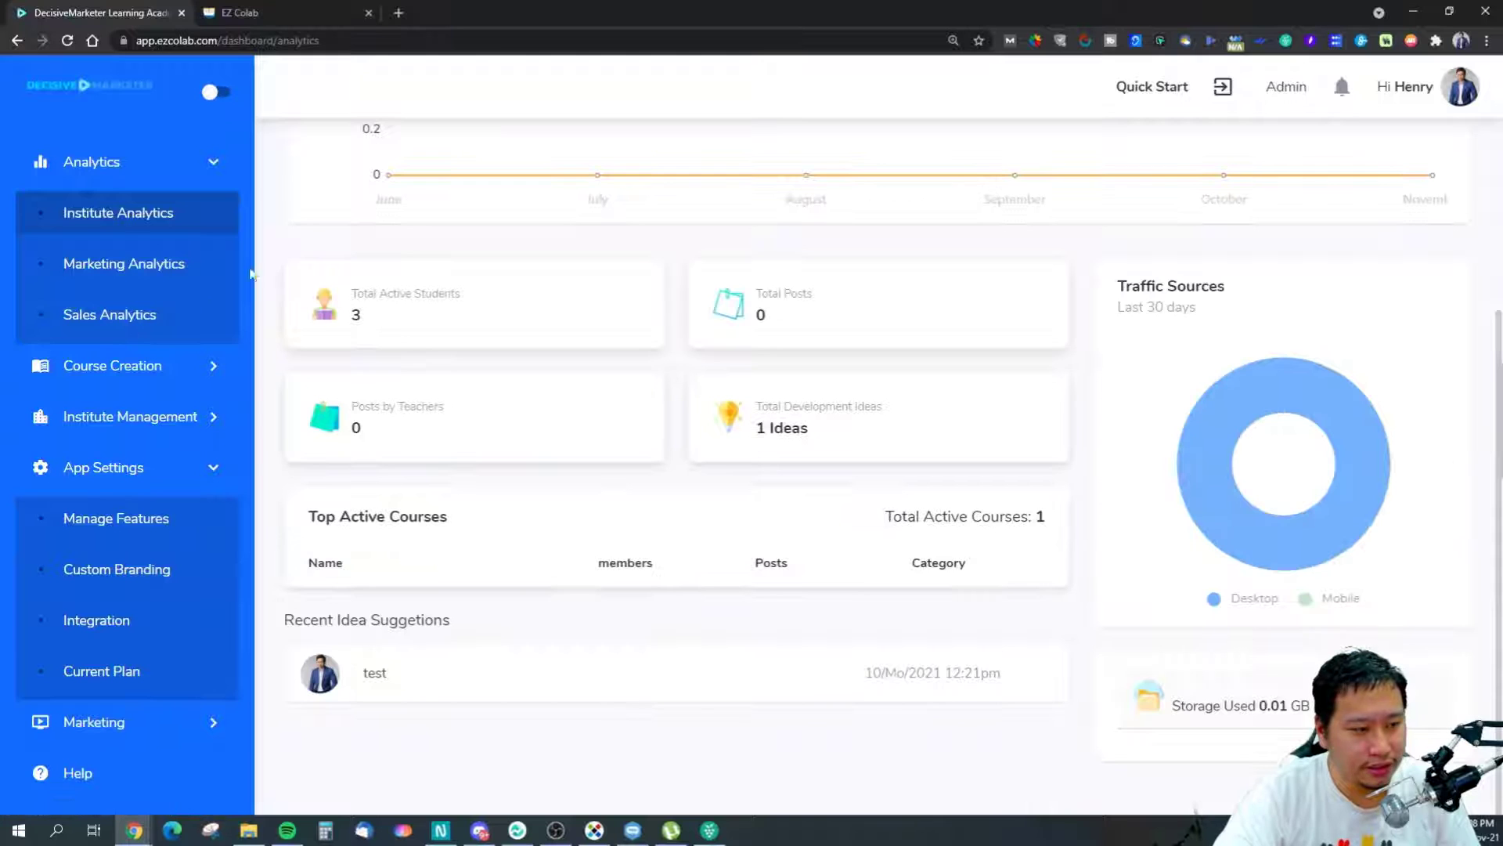
left_click(127, 262)
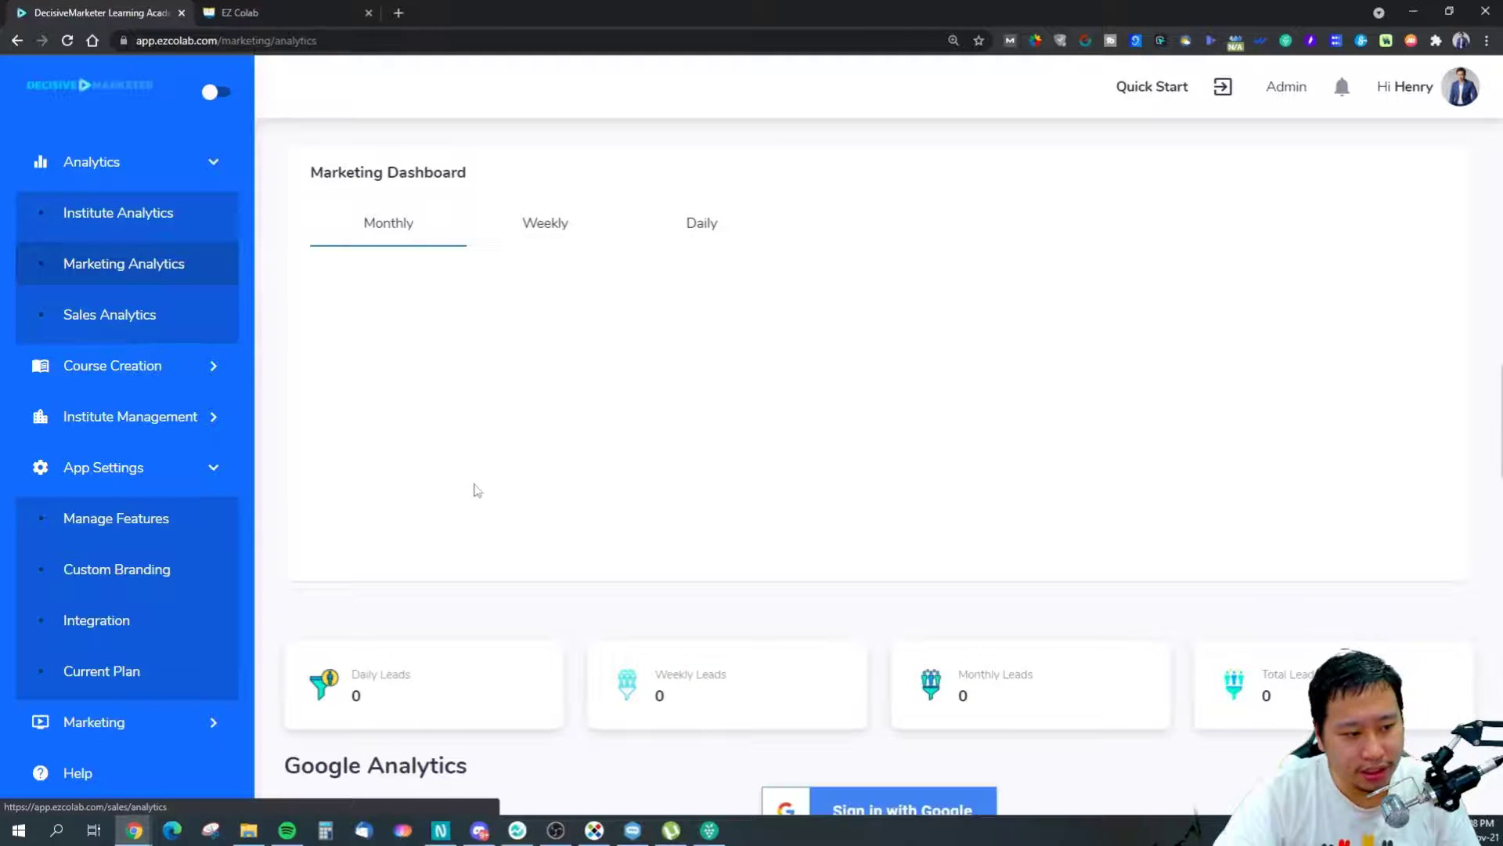
scroll(548, 525, "down", 1)
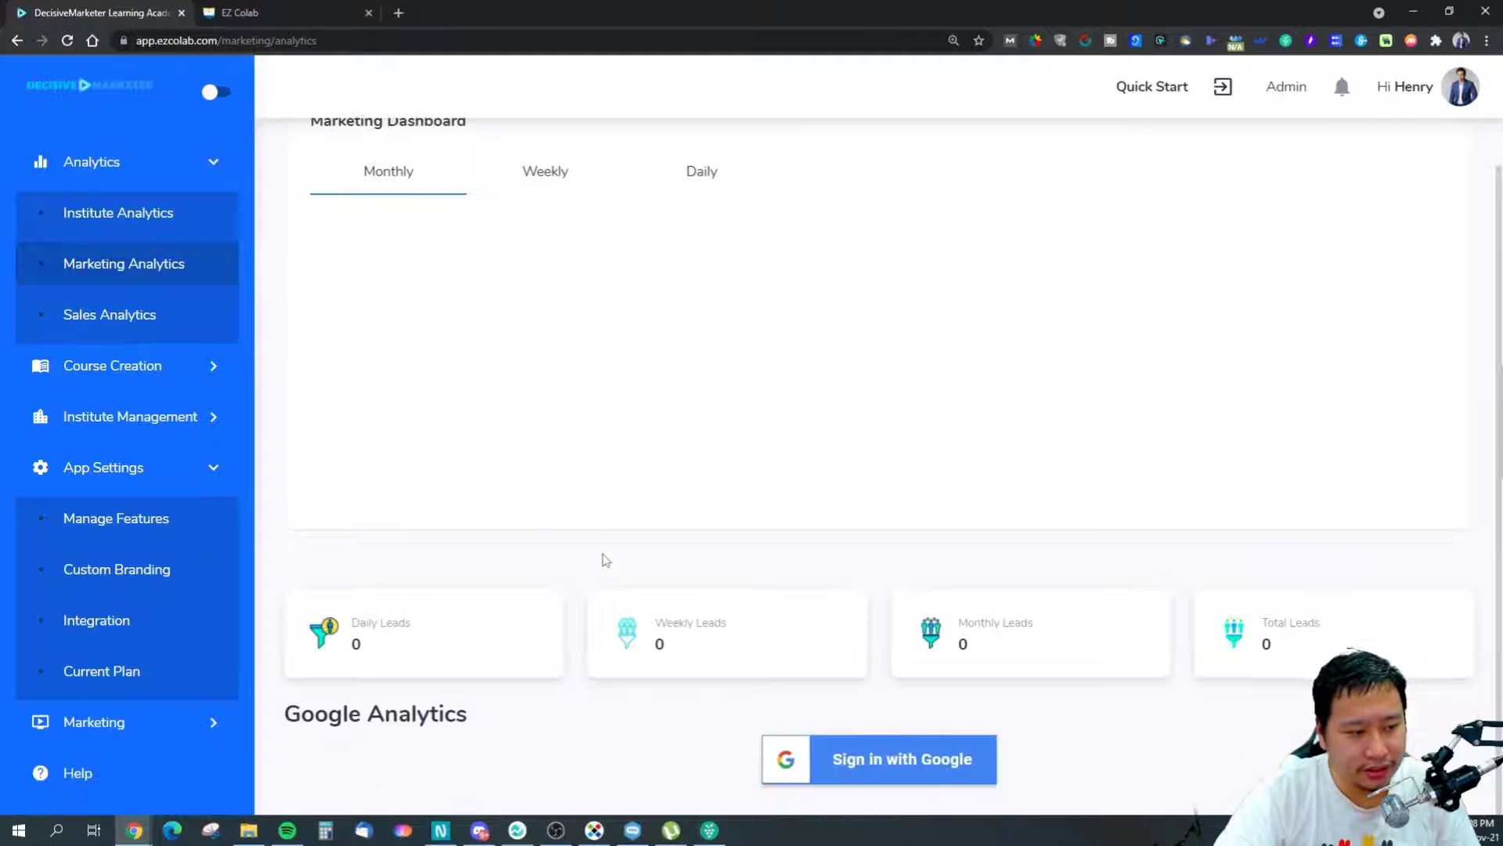
left_click(100, 326)
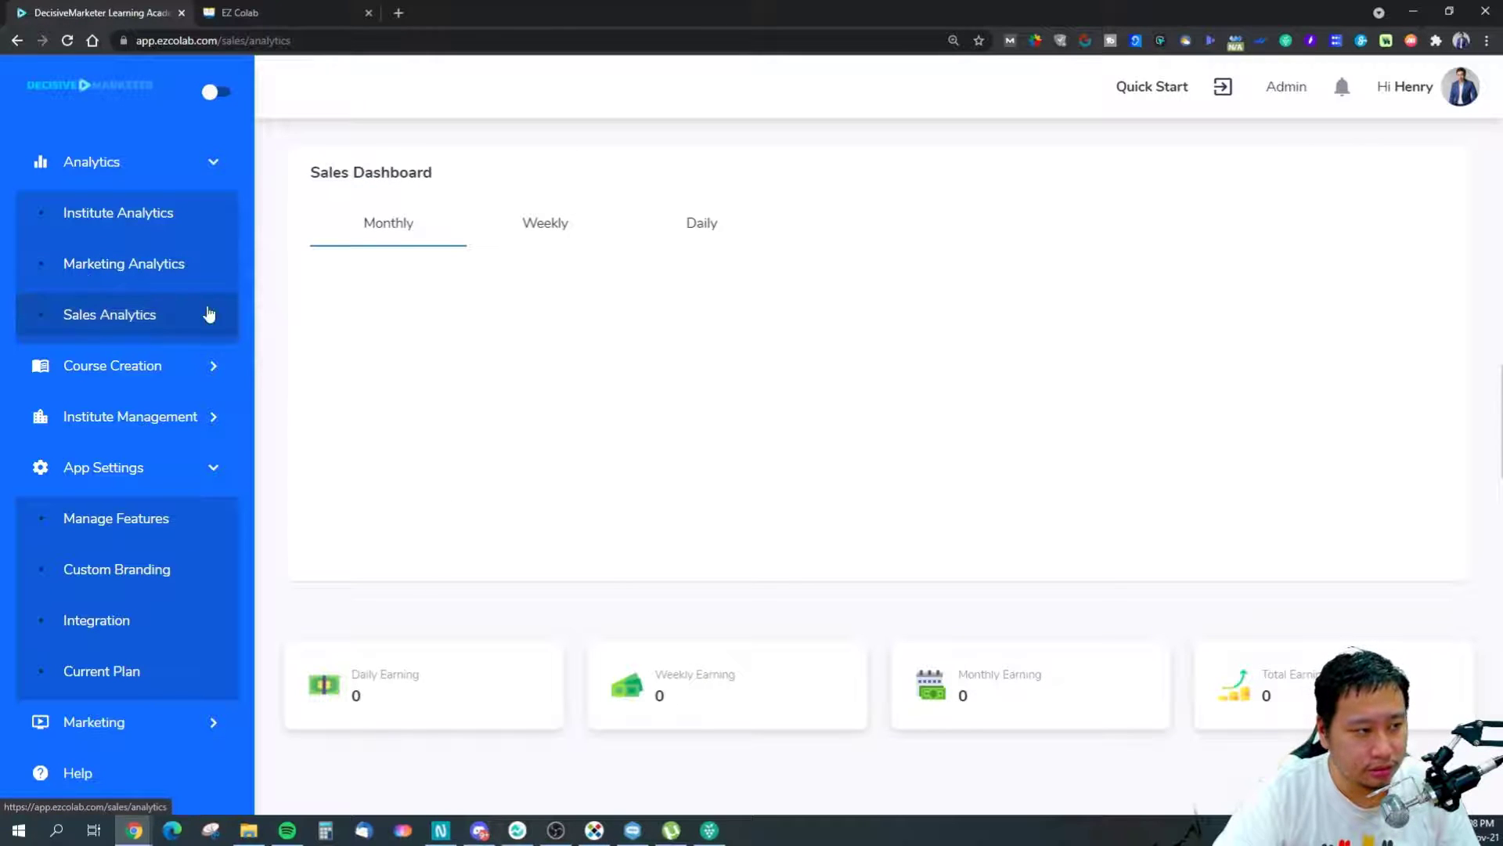
left_click(115, 368)
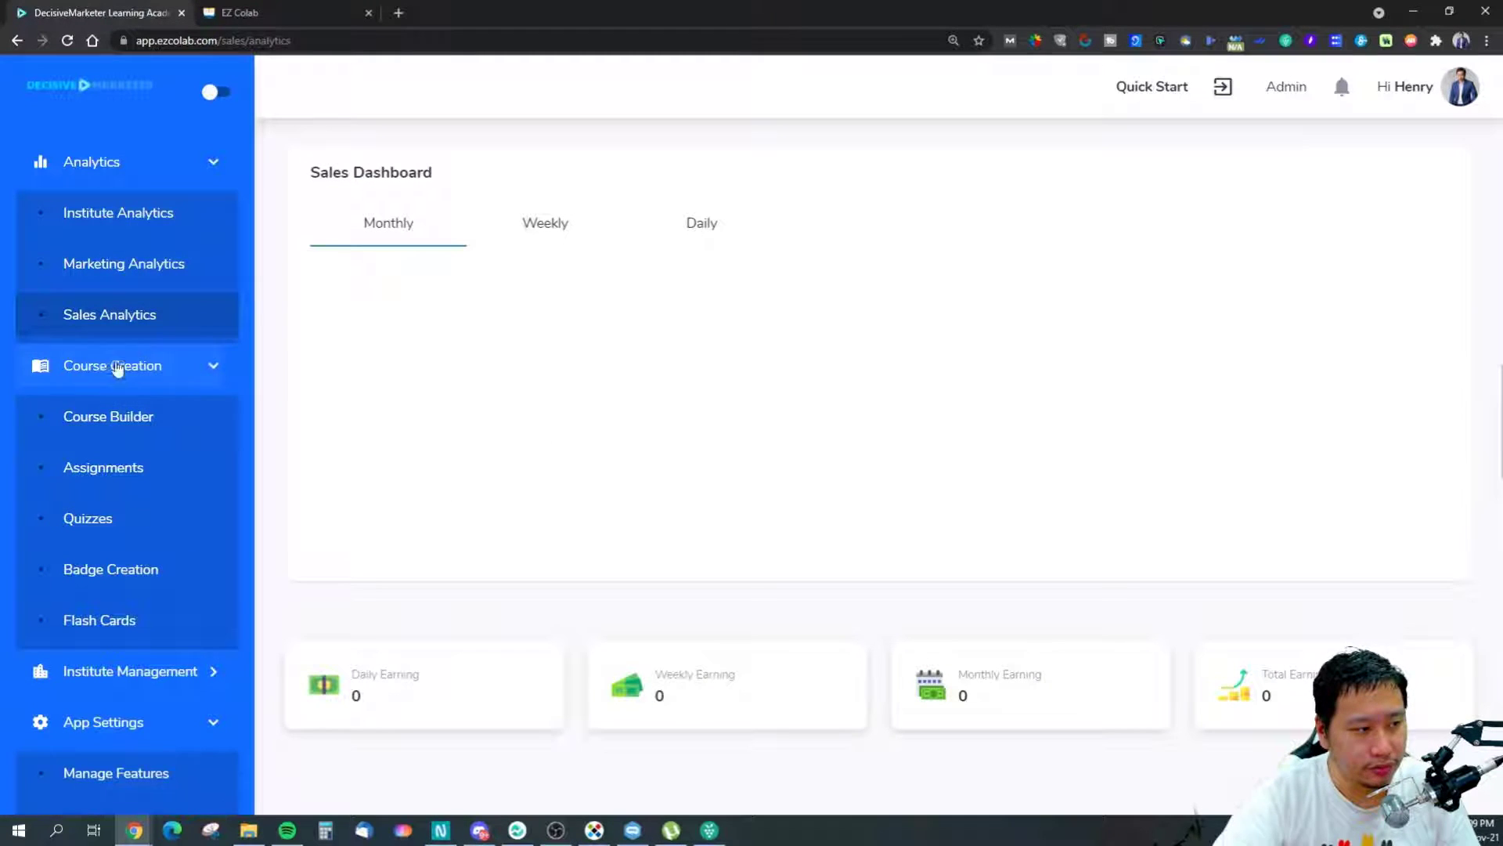
Browse the DecisiveMarketer course bundle, then the Course List showing Decisive eCommerce with 3 members.
left_click(111, 416)
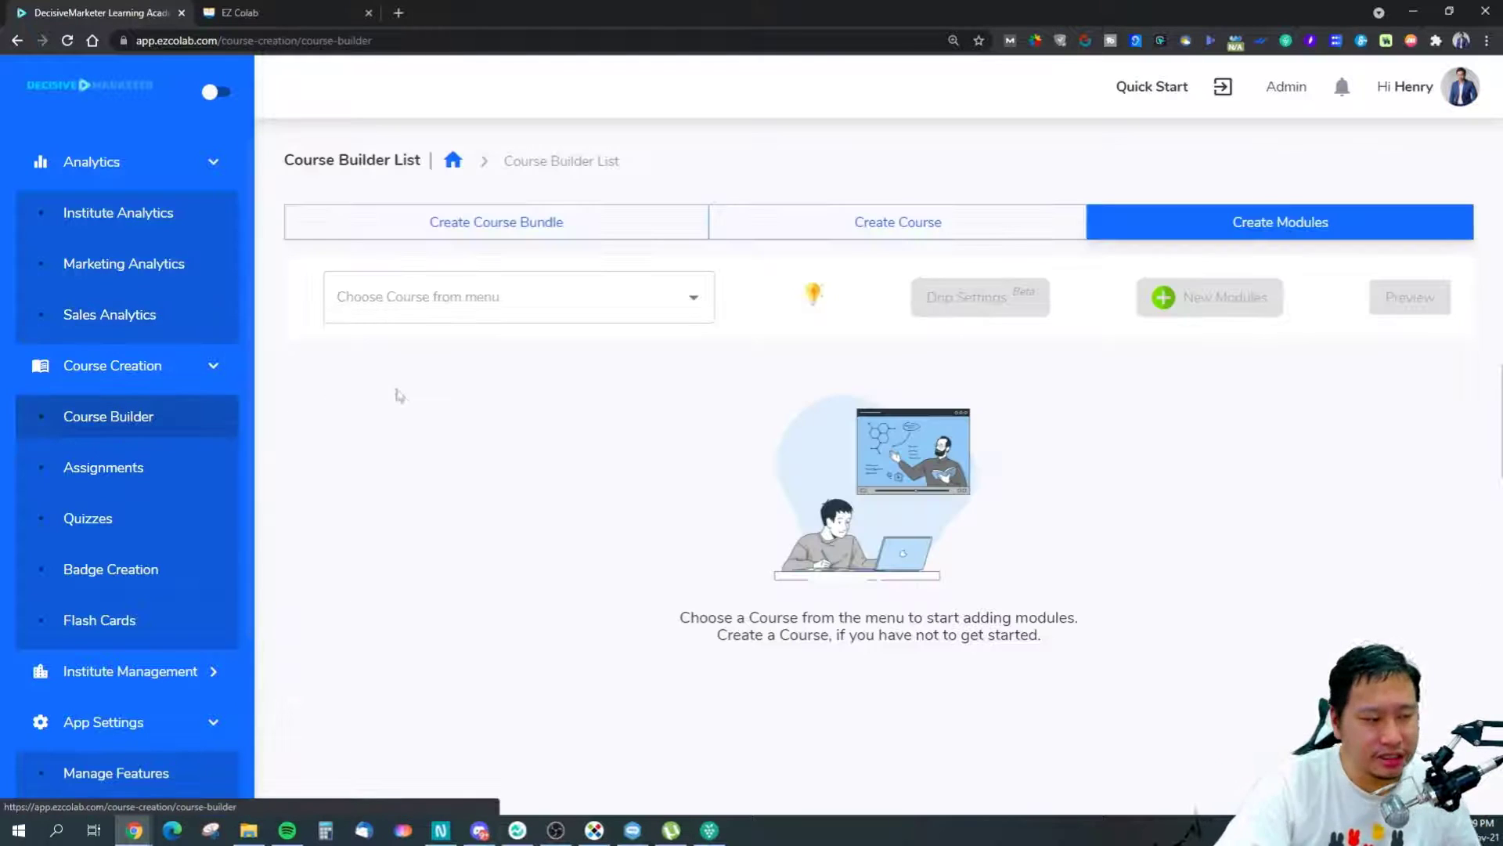
left_click(449, 219)
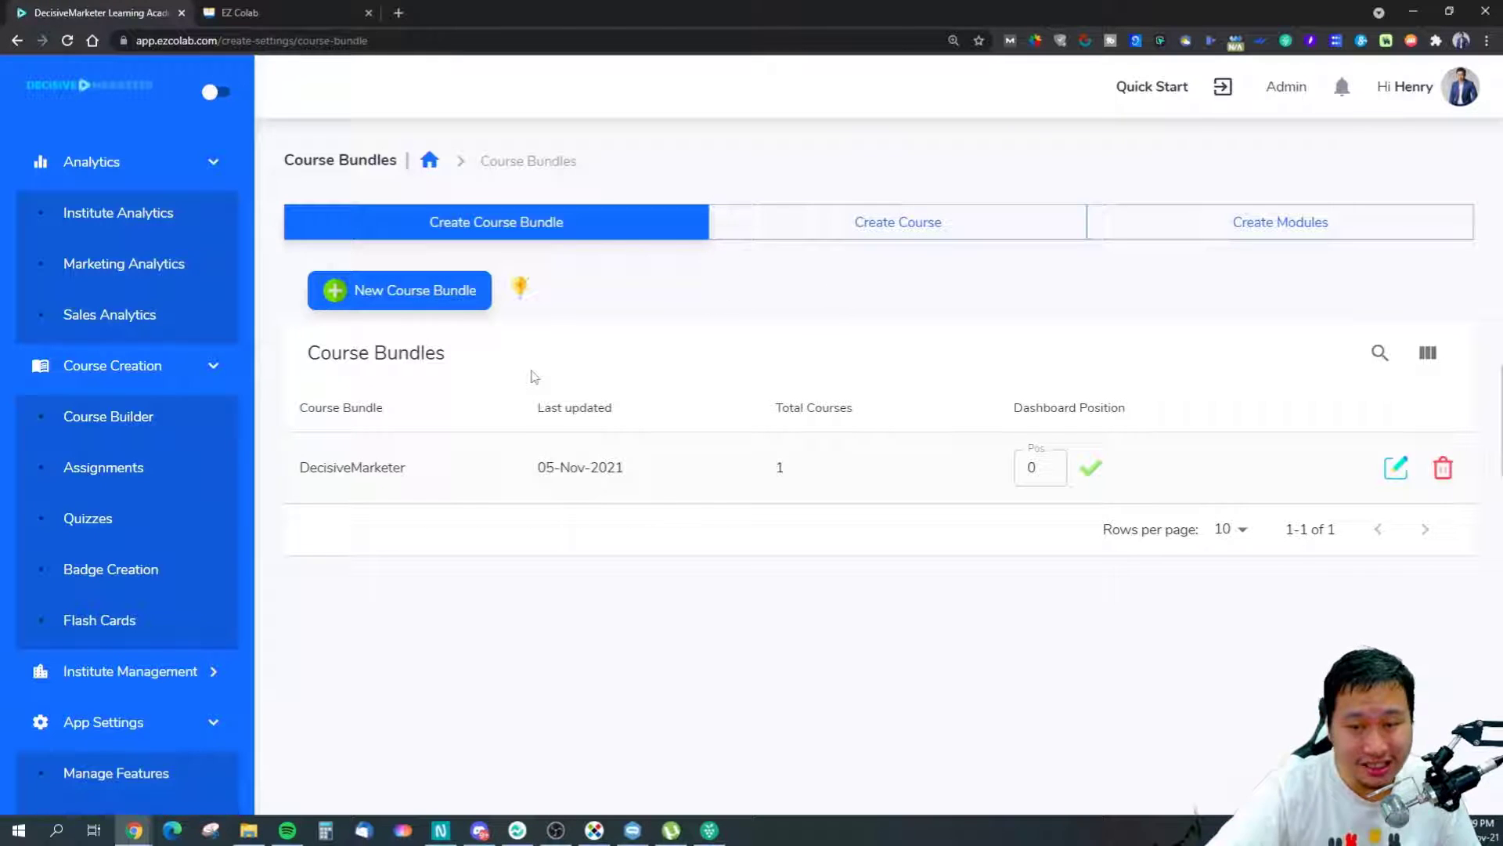
left_click(127, 678)
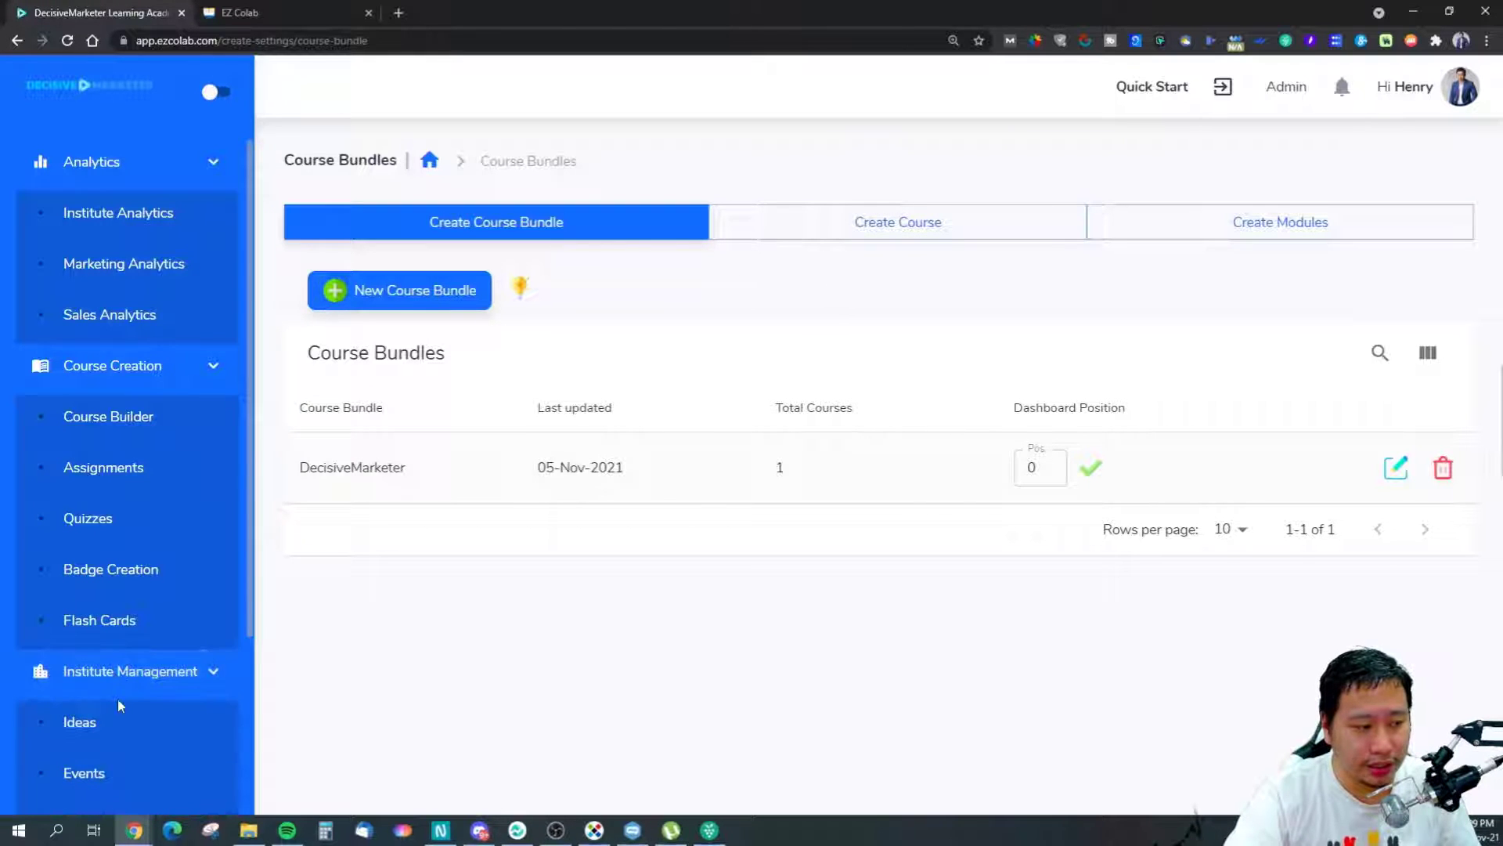
scroll(121, 704, "down", 3)
scroll(94, 691, "down", 1)
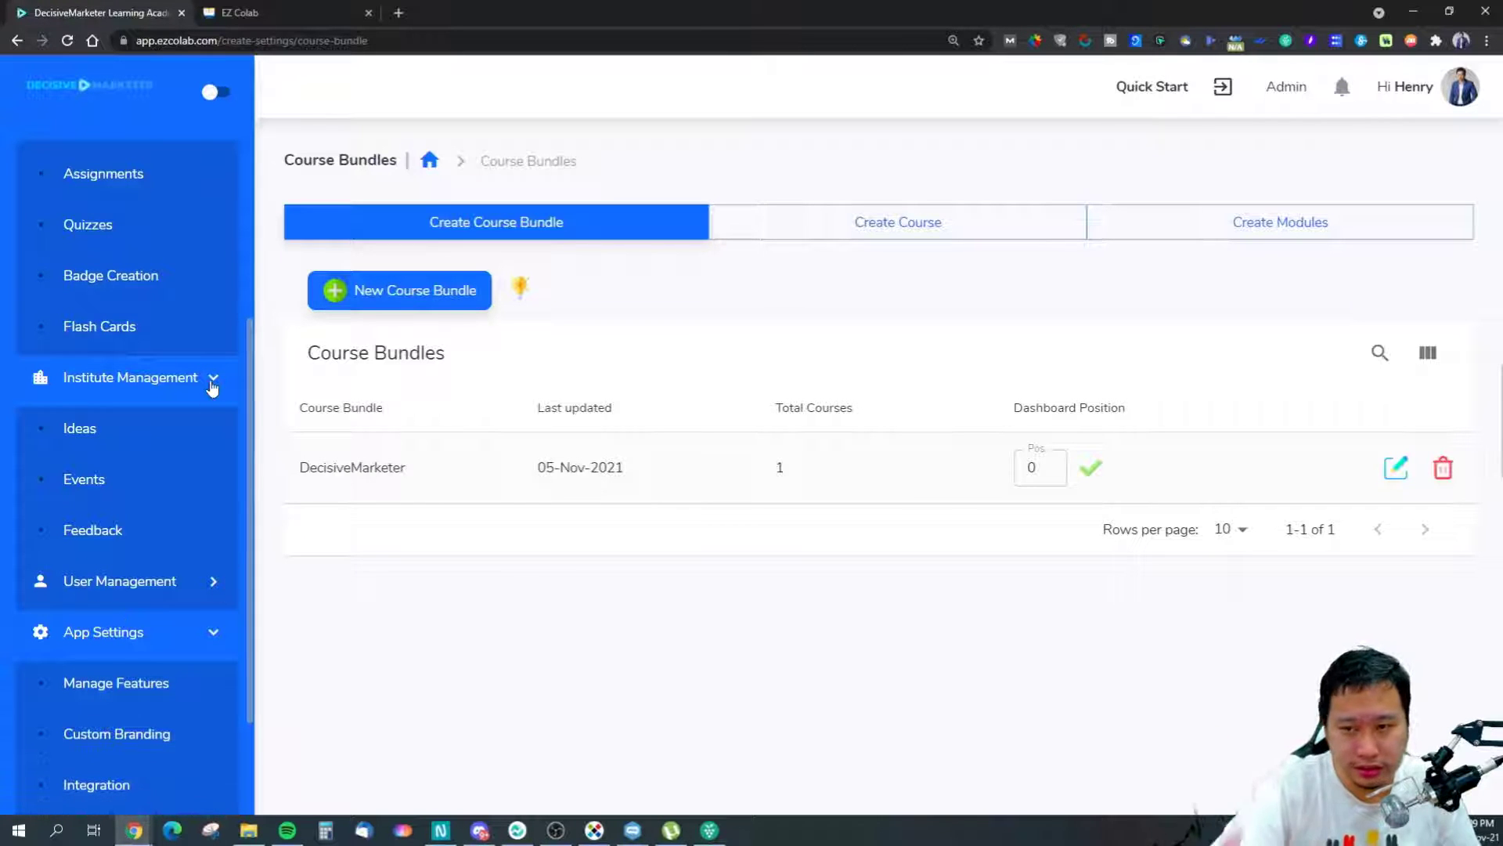
scroll(215, 386, "up", 2)
scroll(215, 386, "up", 1)
scroll(149, 489, "down", 2)
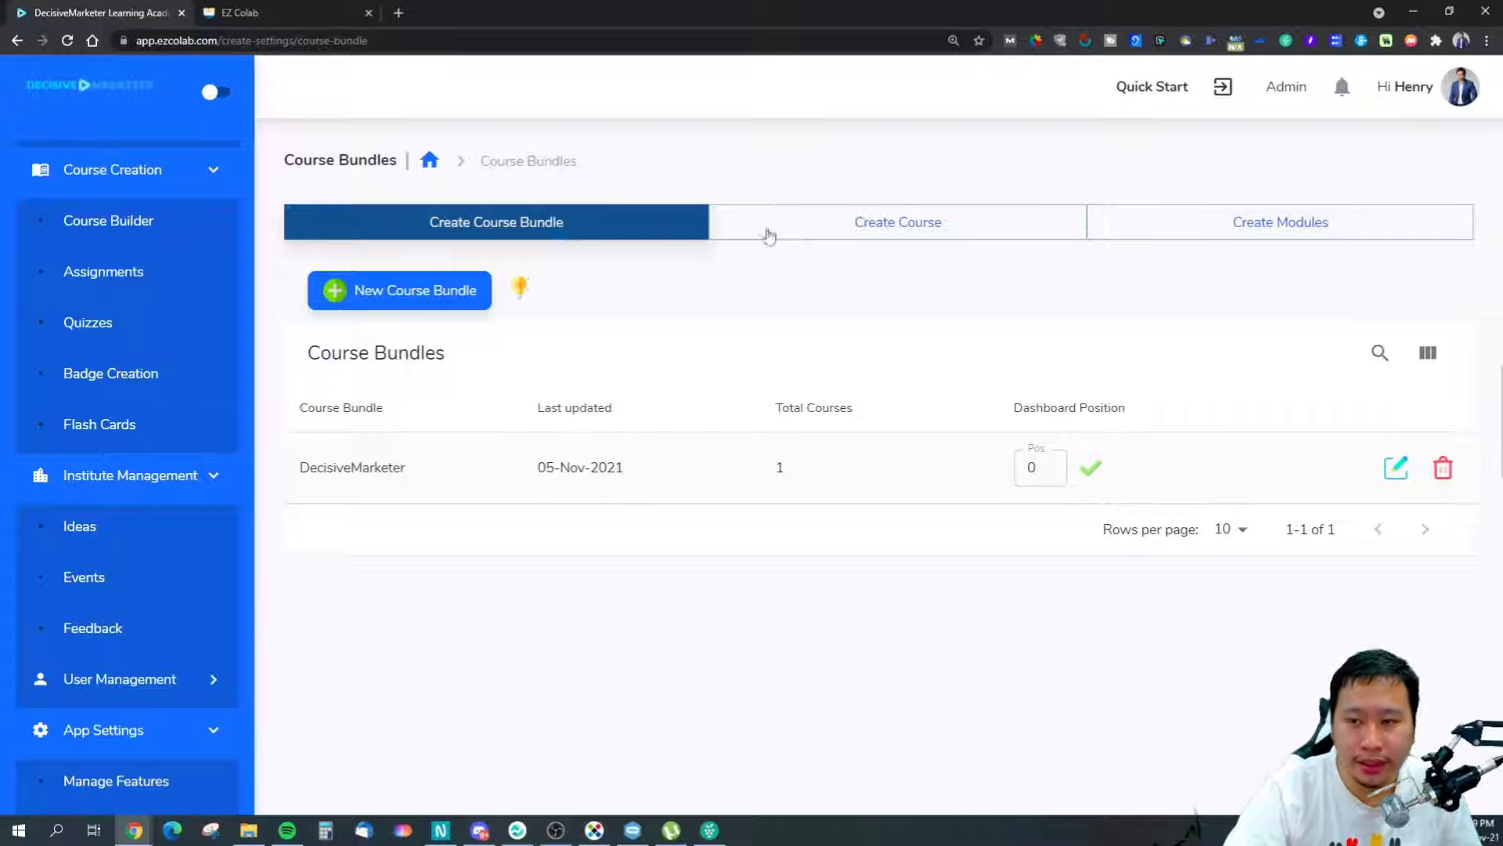
left_click(836, 235)
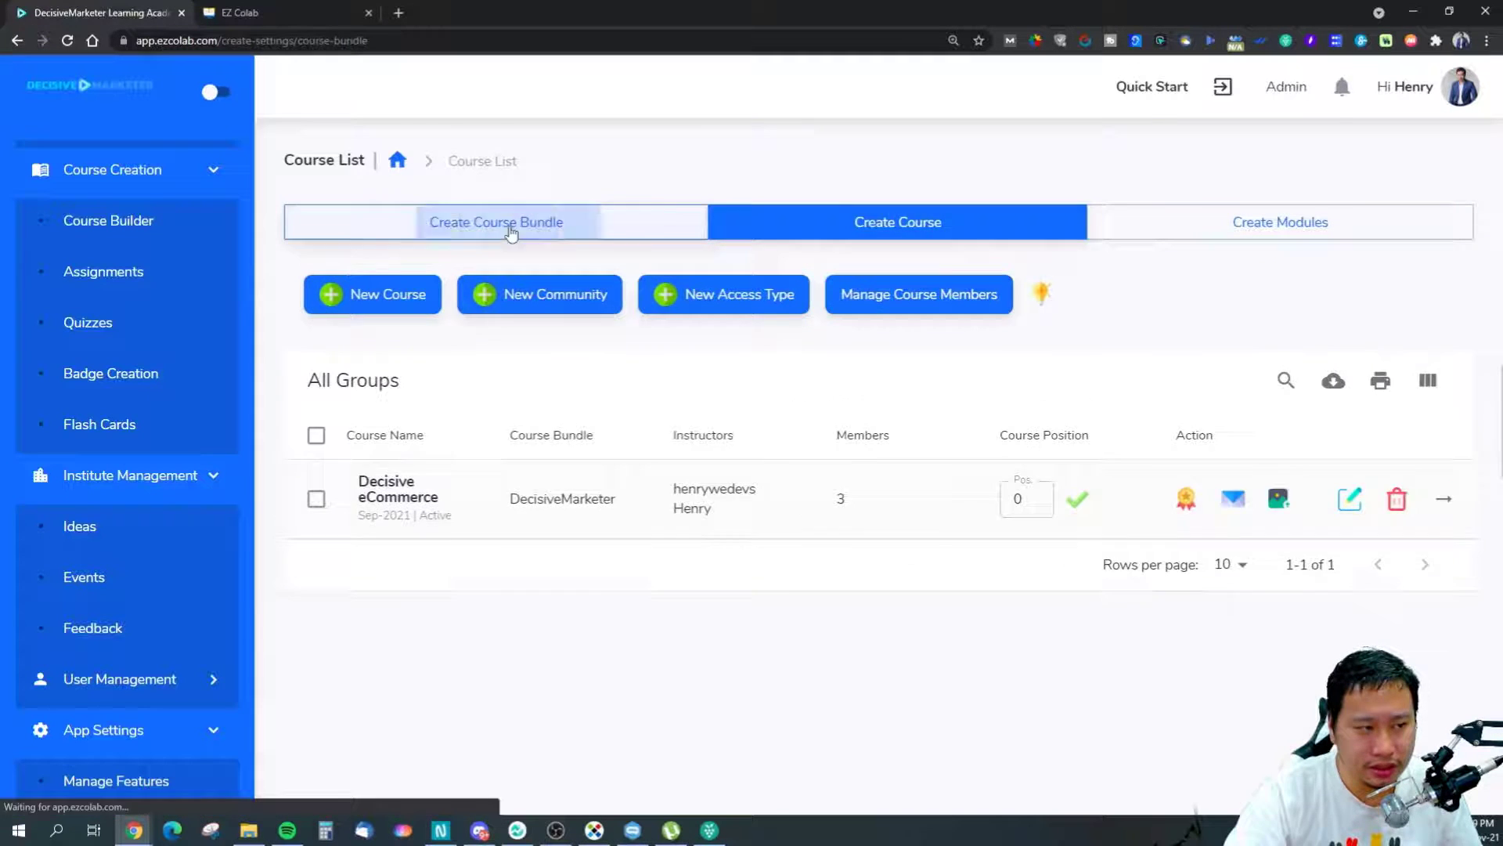
View the course bundles, then return to the Course List showing Decisive eCommerce.
left_click(509, 228)
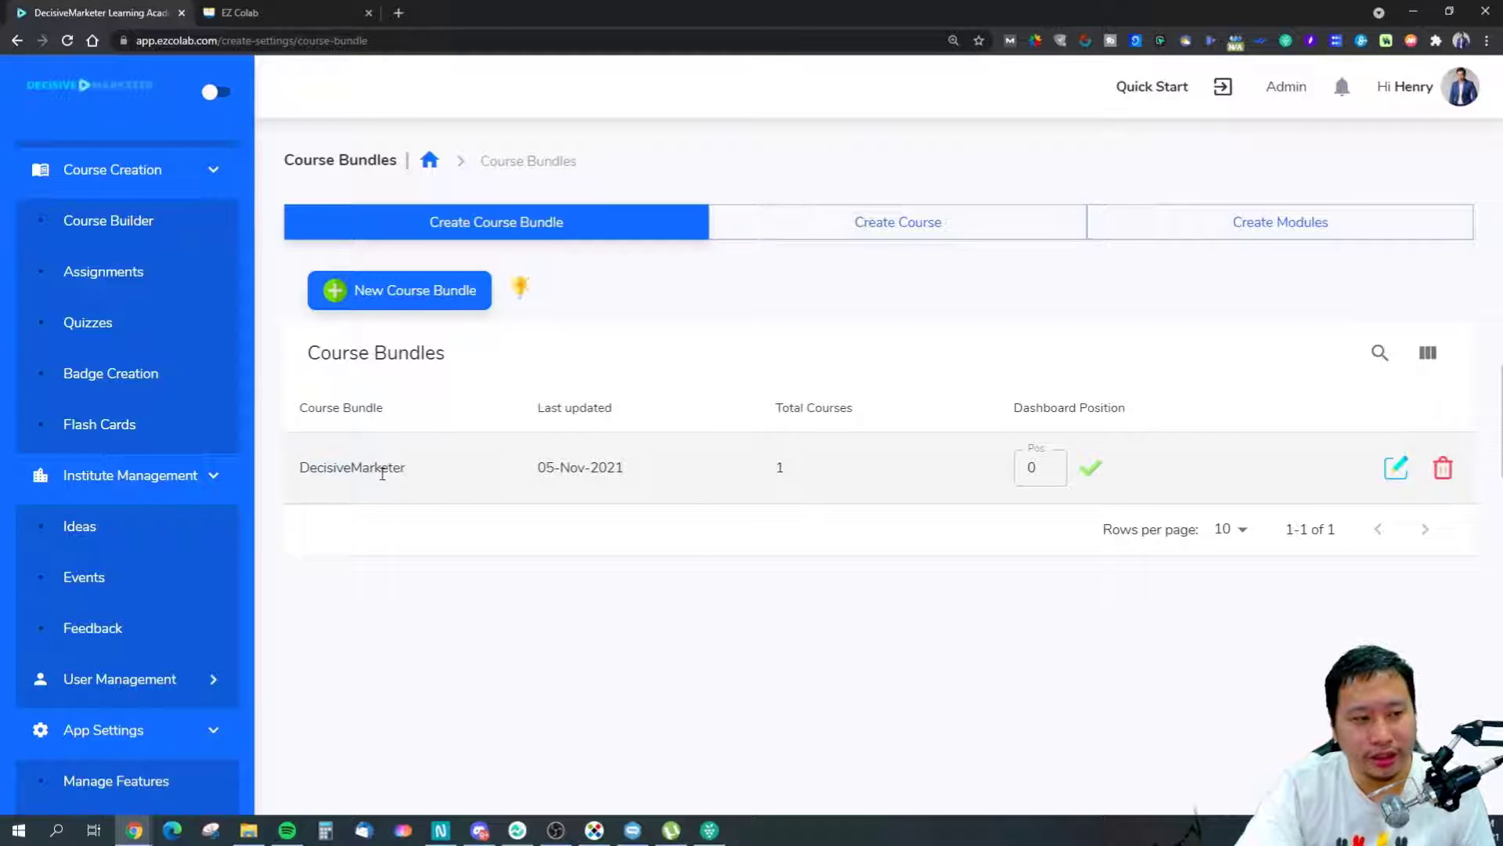
left_click(885, 223)
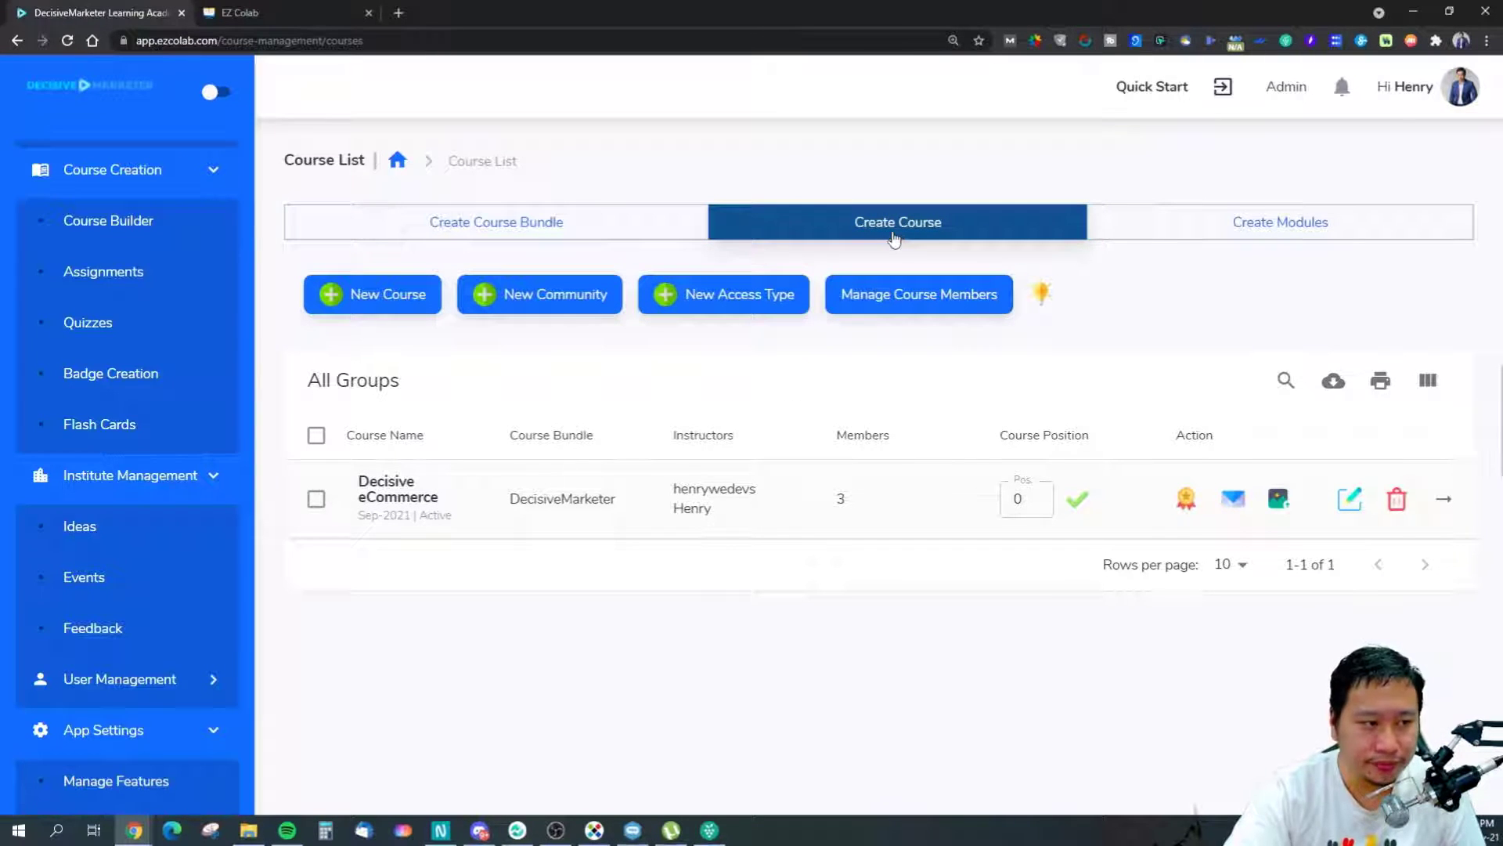
Pick Decisive eCommerce in Create Modules, then check the bundles and return to the Course List.
left_click(1241, 217)
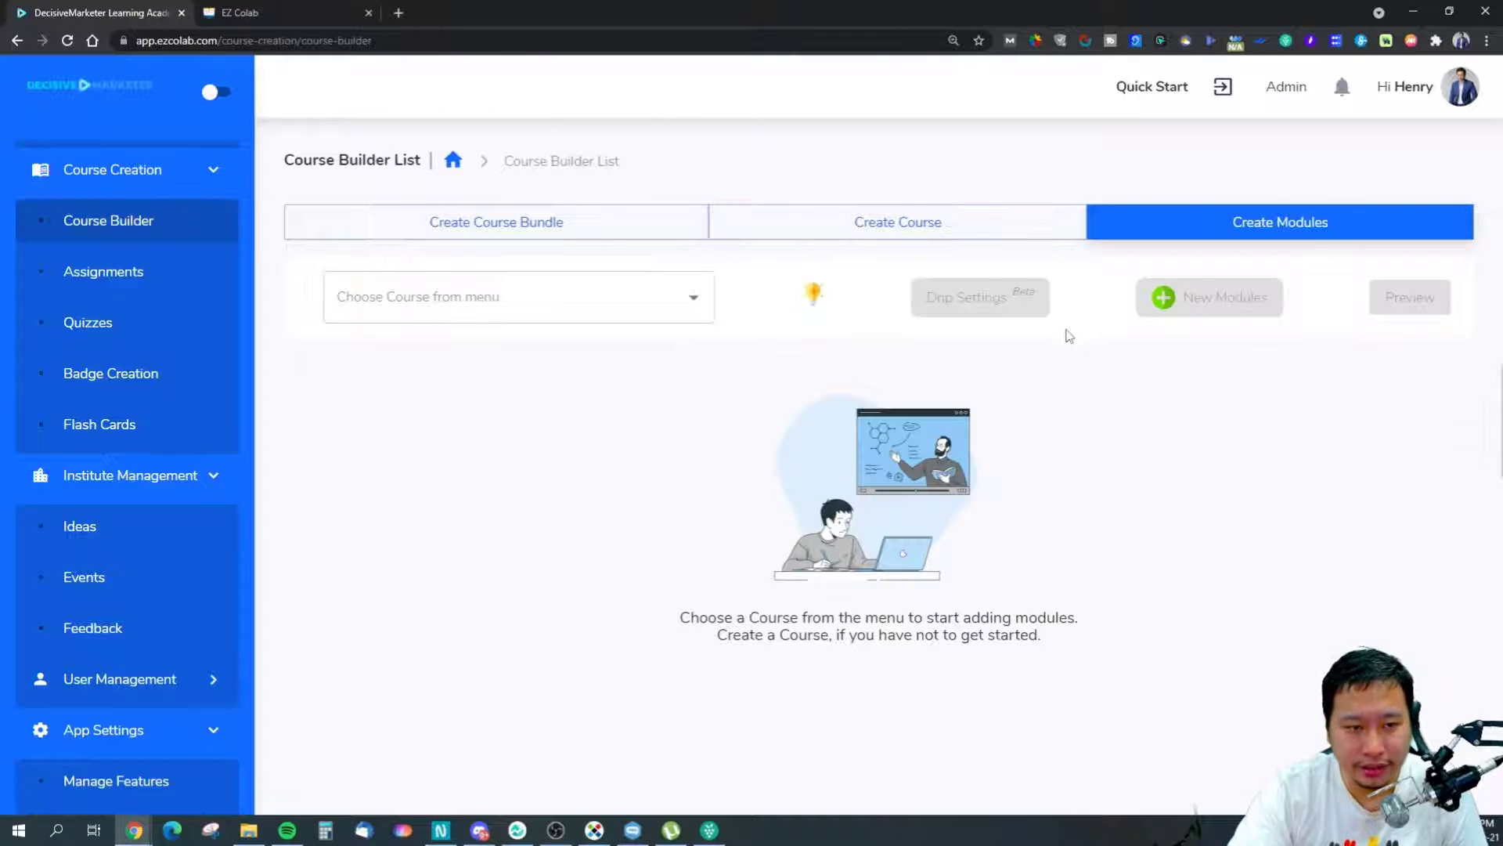
left_click(557, 295)
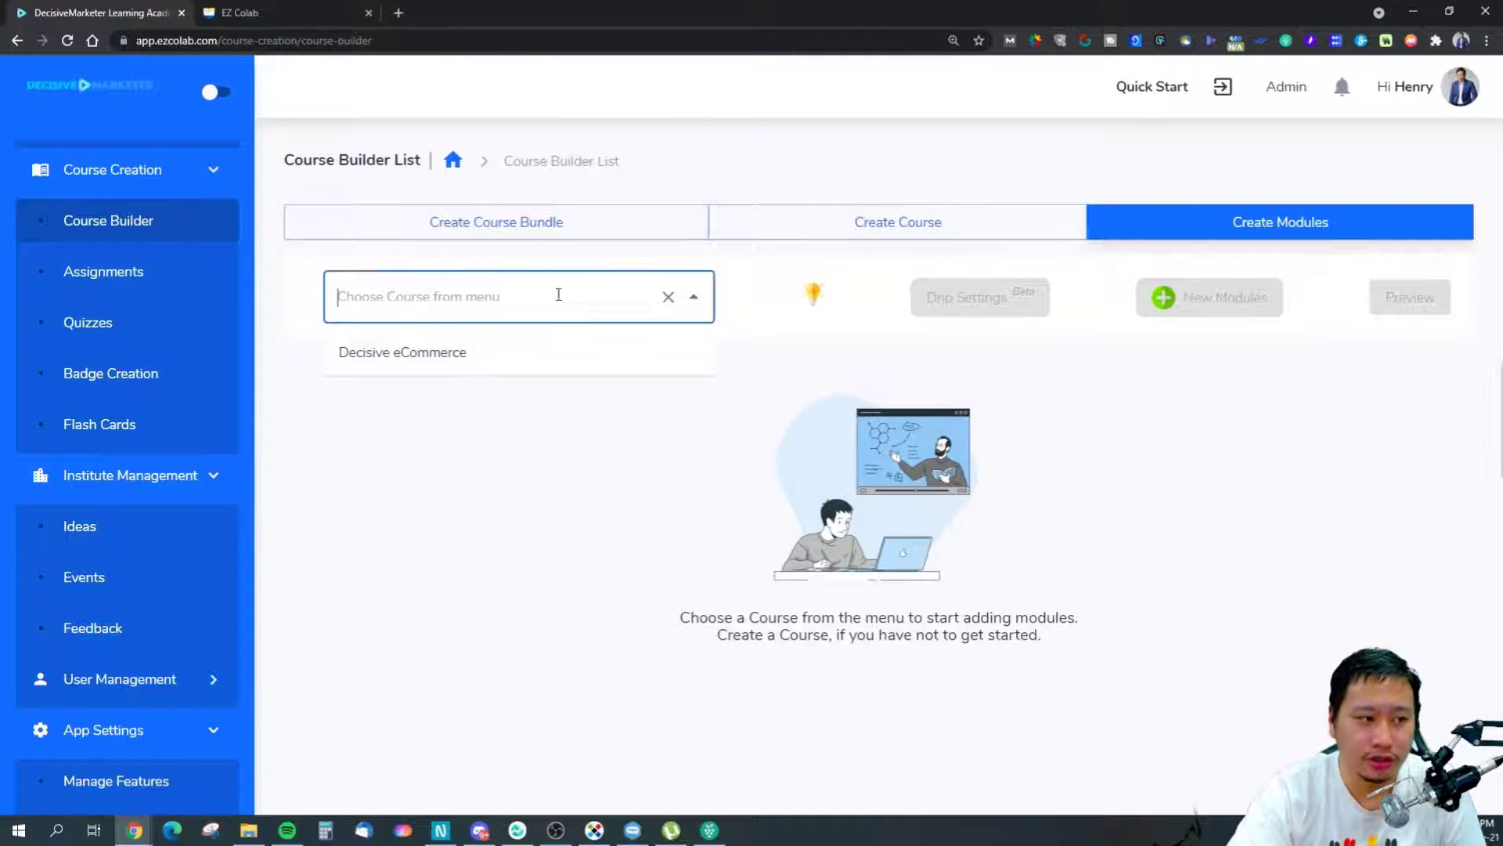
left_click(490, 360)
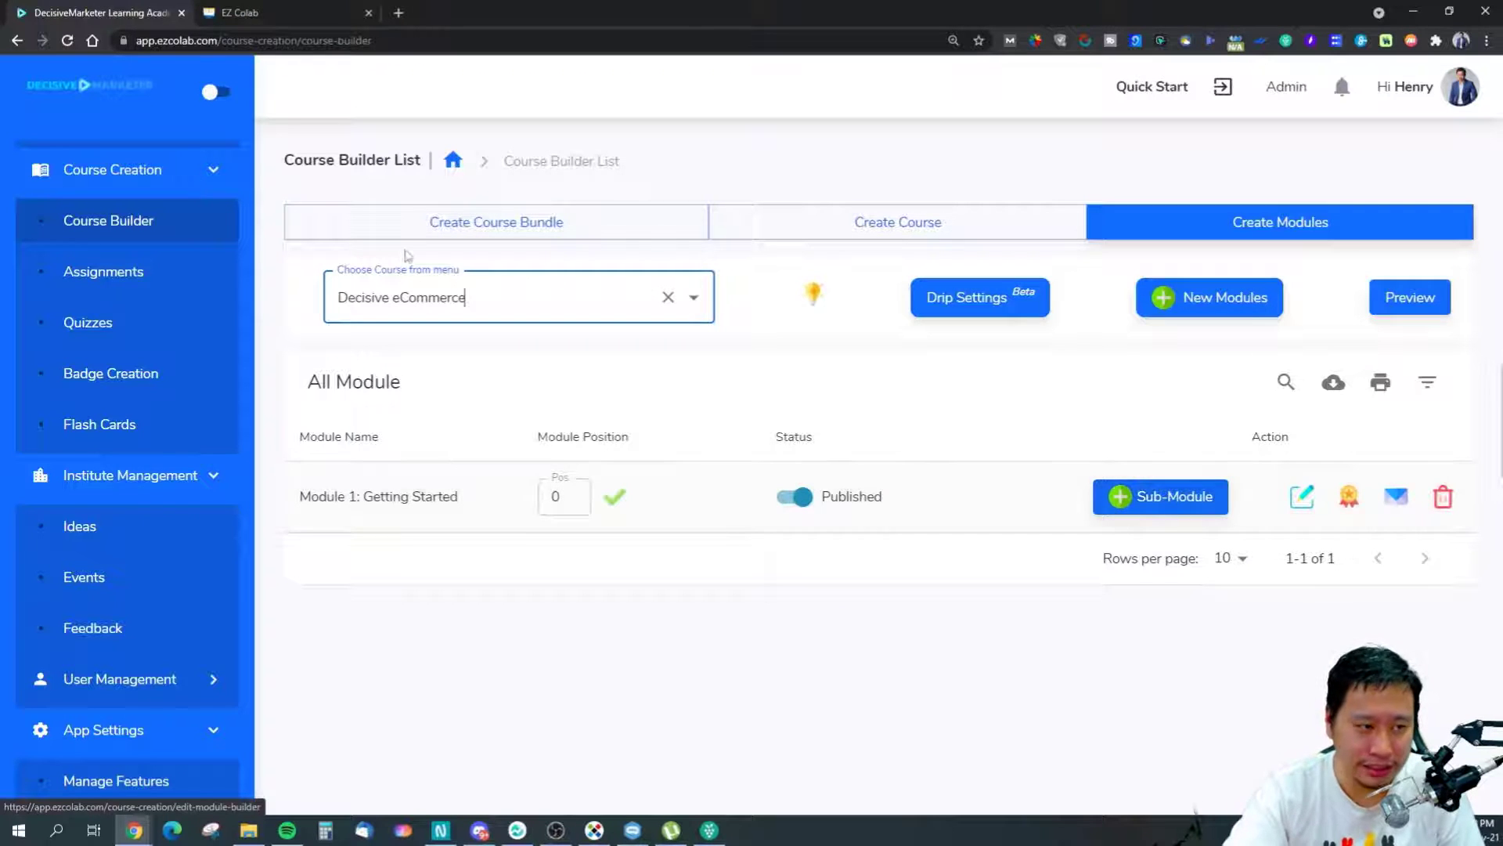
left_click(501, 223)
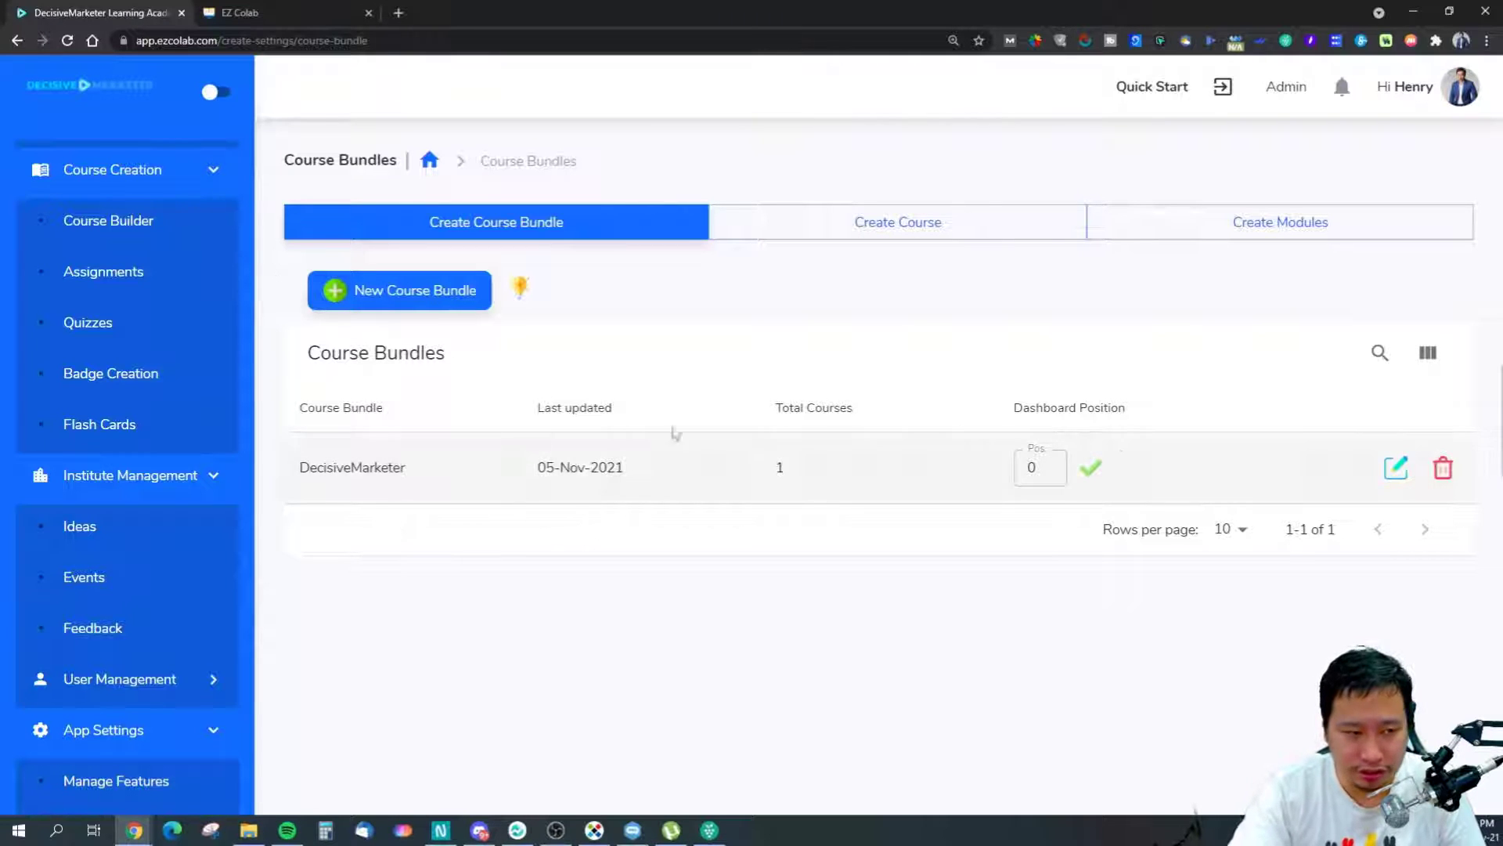
left_click(864, 234)
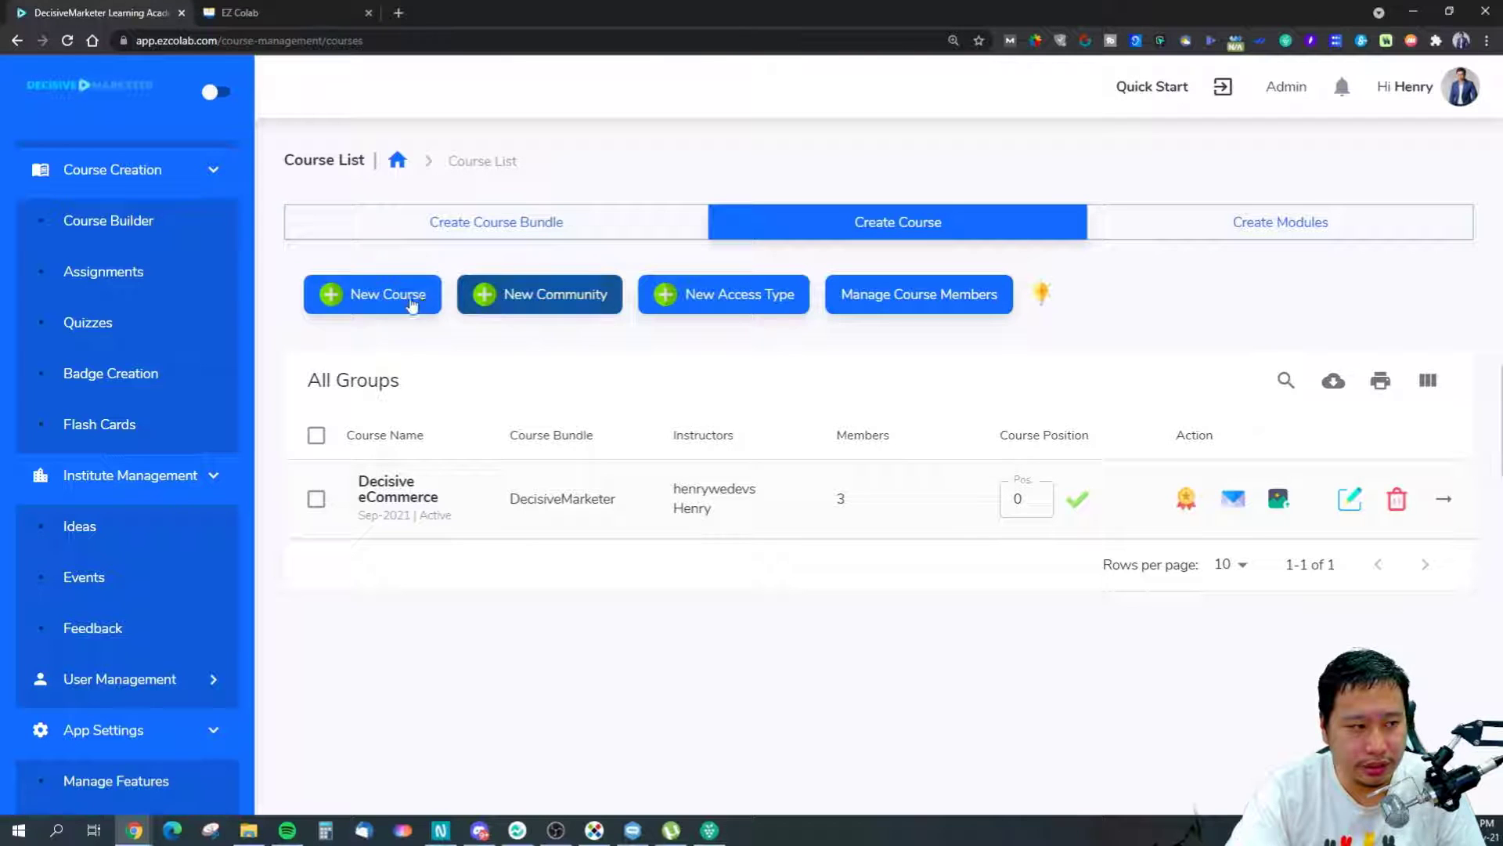
left_click(554, 296)
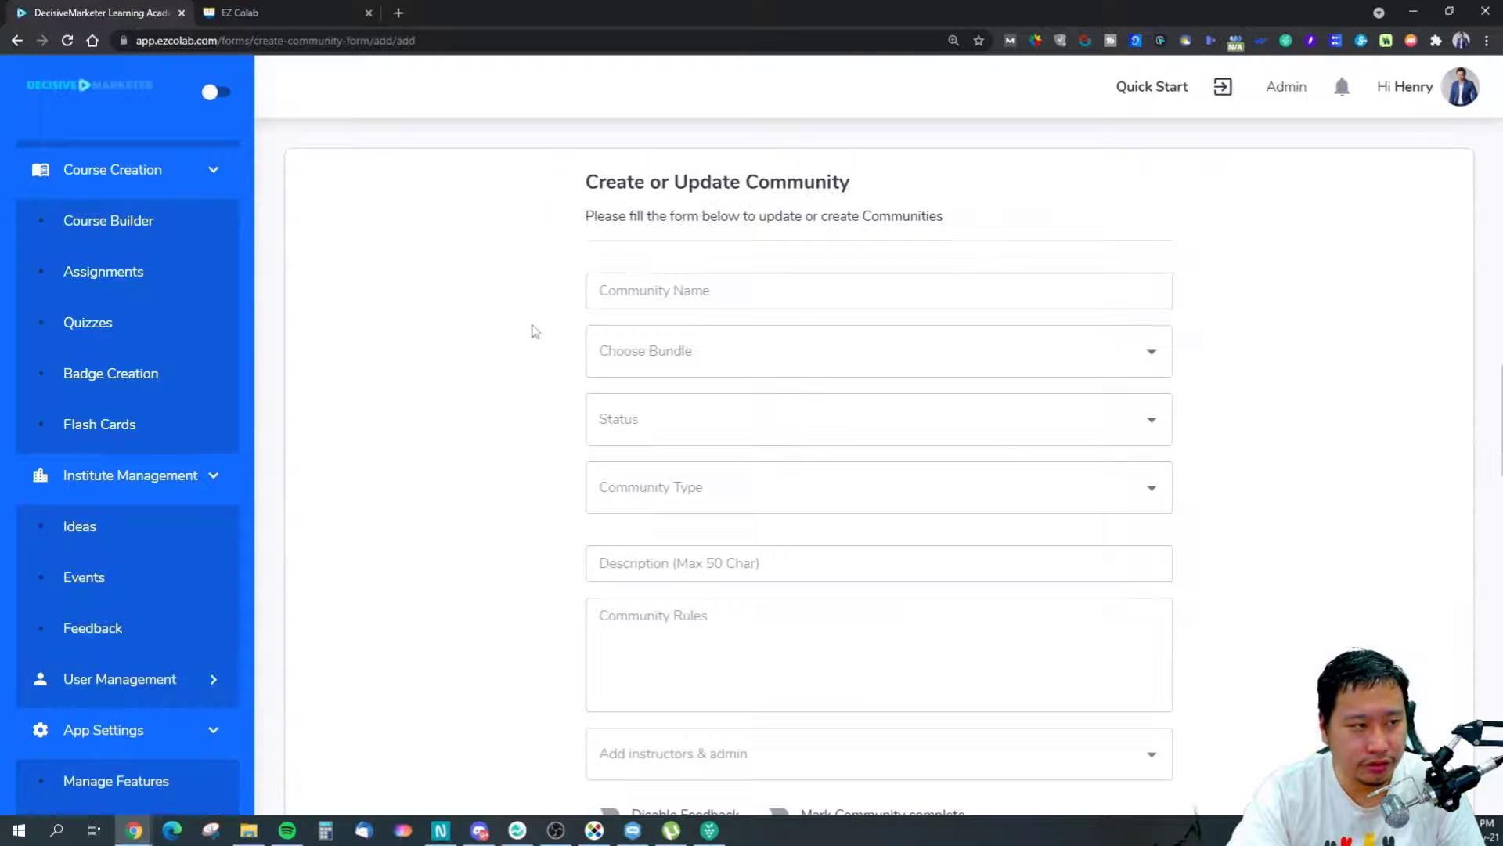
scroll(644, 527, "down", 3)
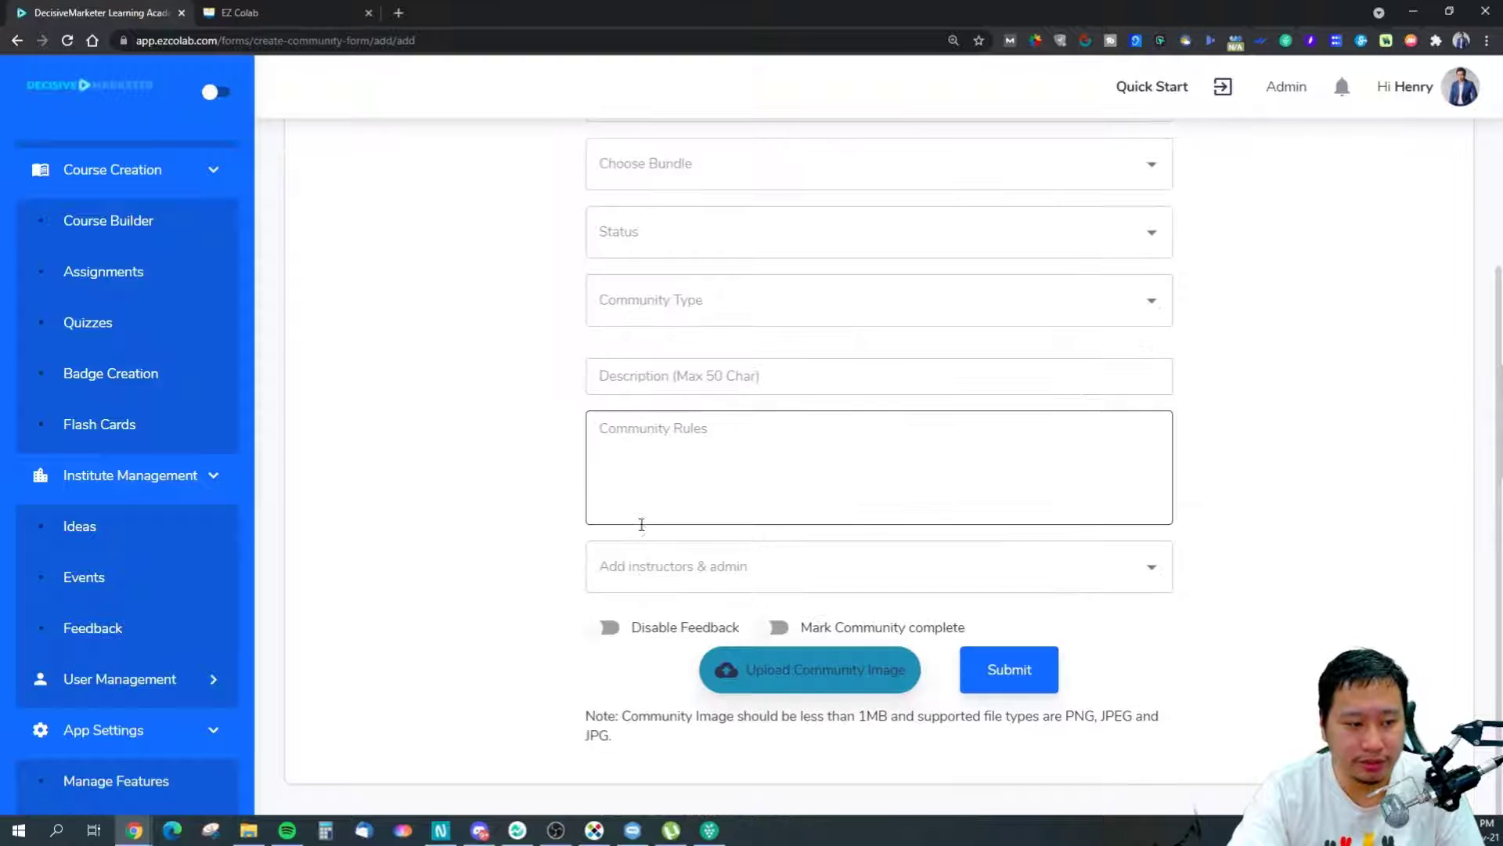
scroll(462, 460, "up", 3)
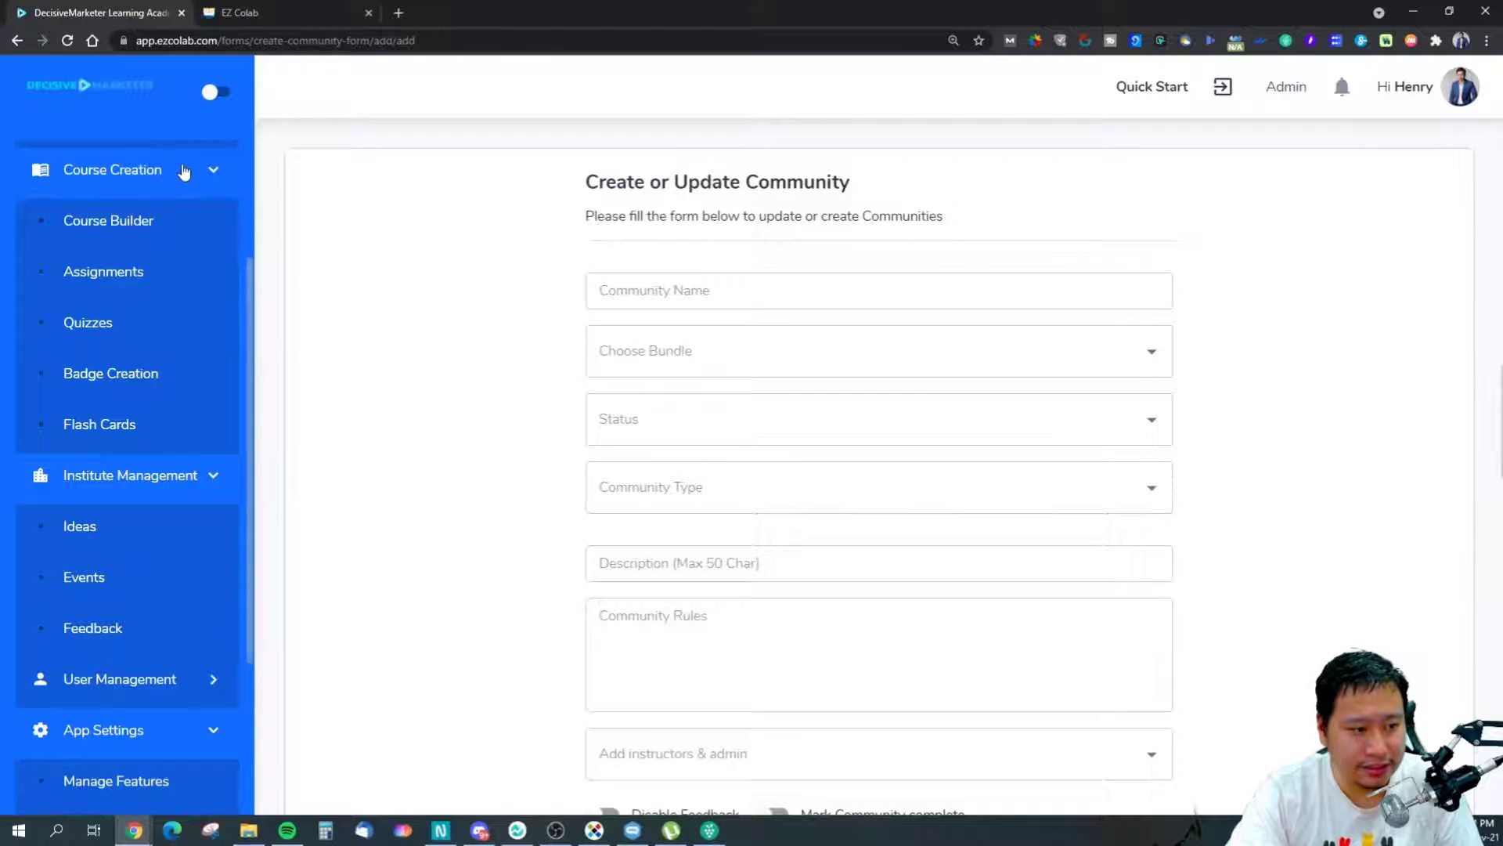
left_click(23, 40)
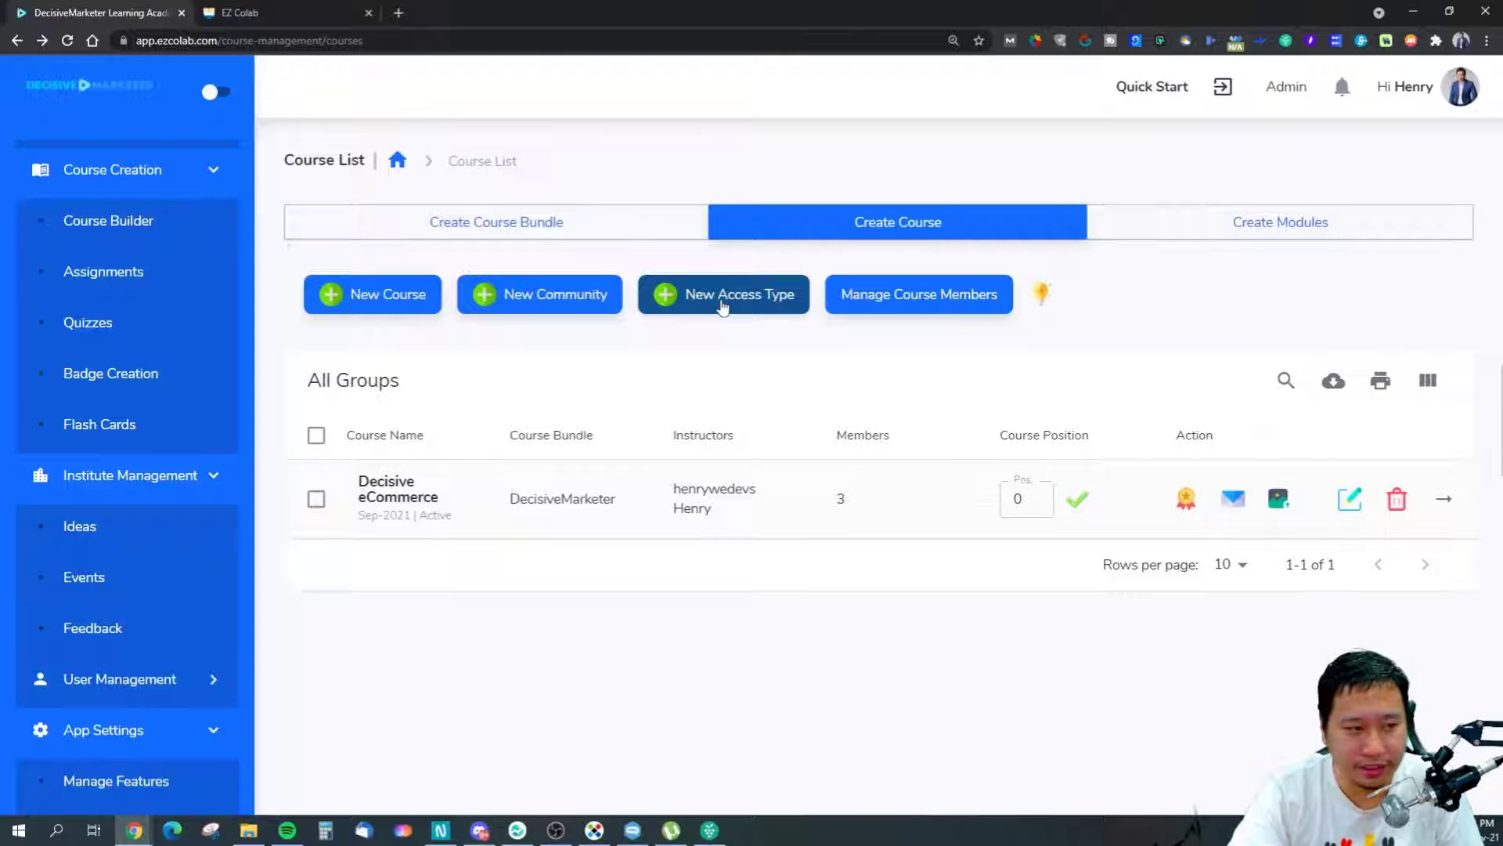
Start a new access type named 'test', then cancel without creating it.
left_click(722, 306)
left_click(728, 441)
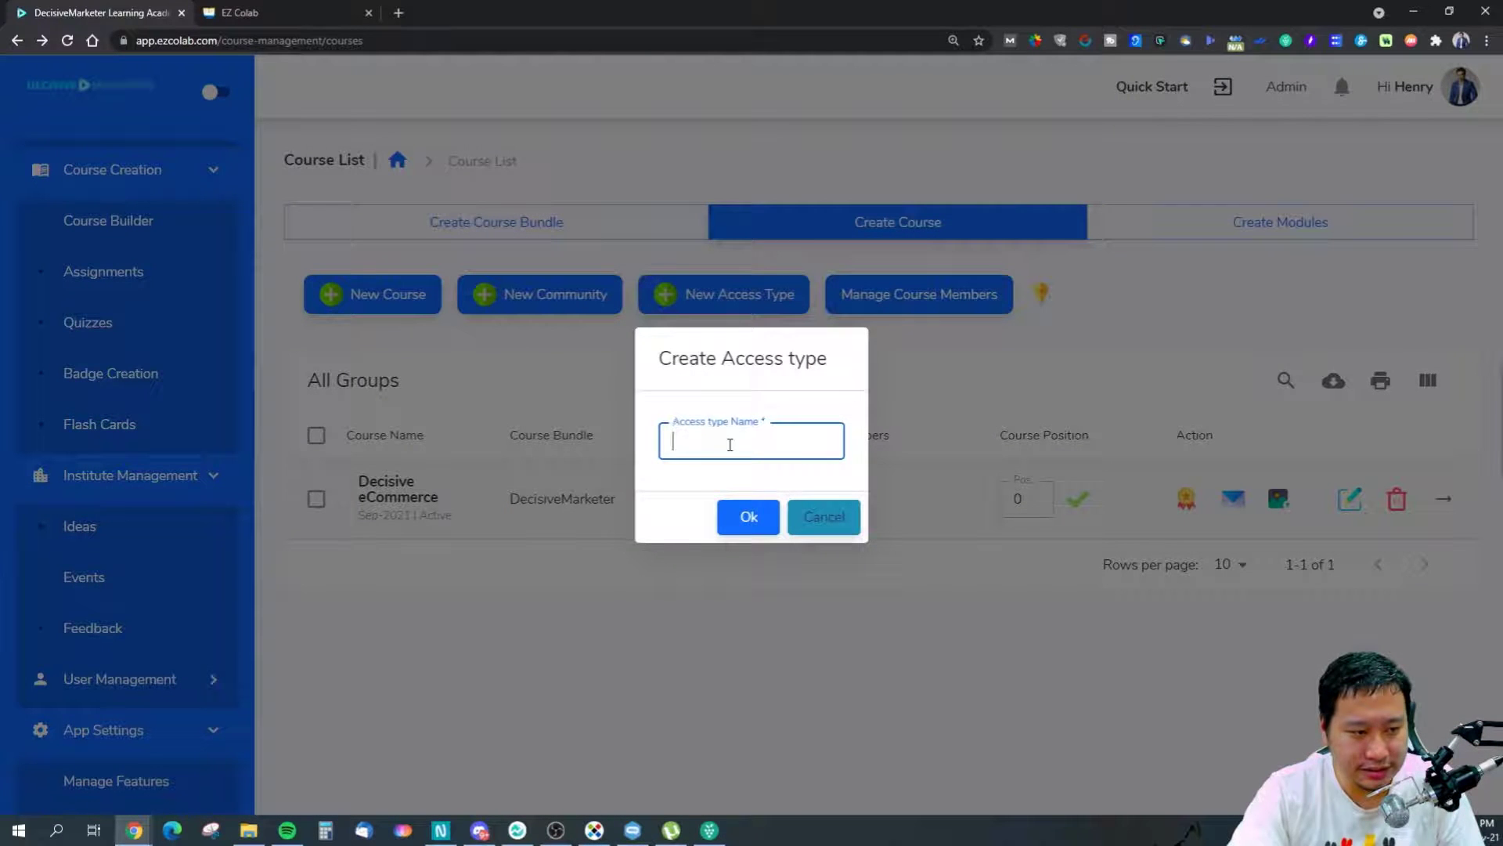
type("test")
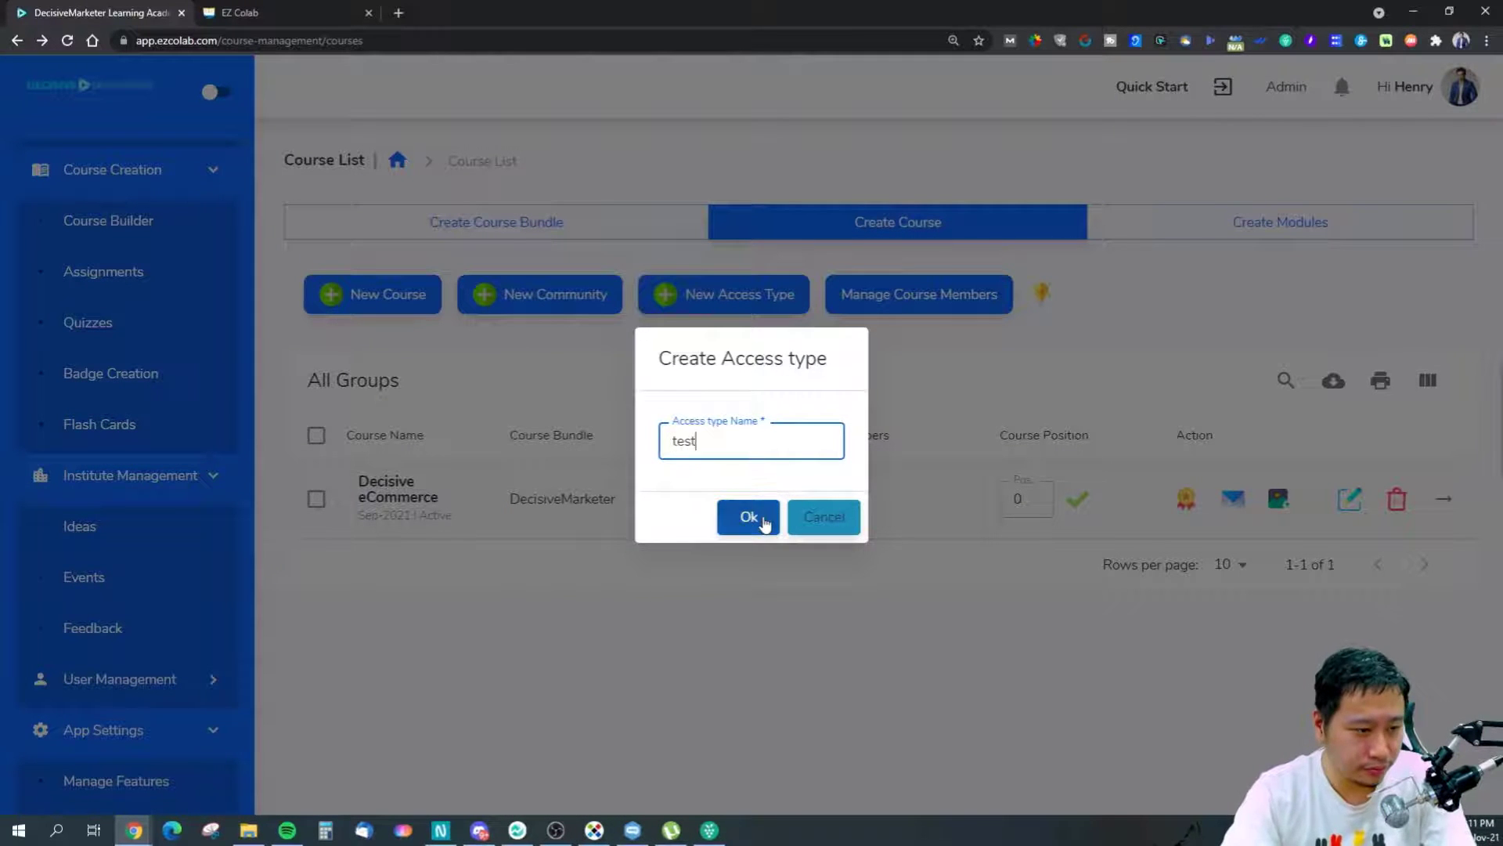
left_click(748, 517)
left_click(763, 514)
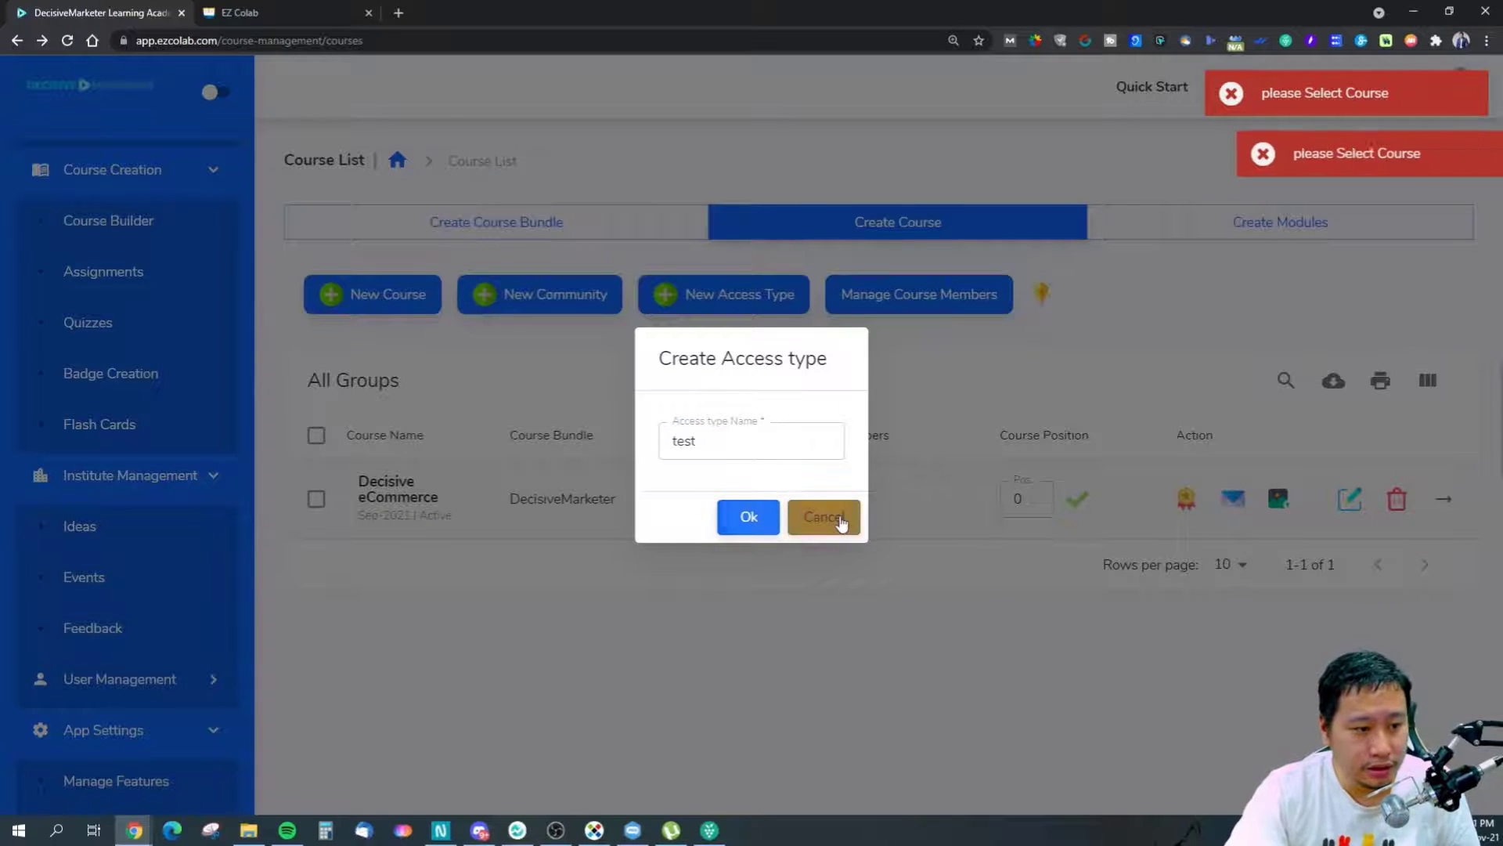
left_click(821, 515)
Tick the Decisive eCommerce course row, then reopen and cancel the access type form.
left_click(317, 499)
left_click(744, 302)
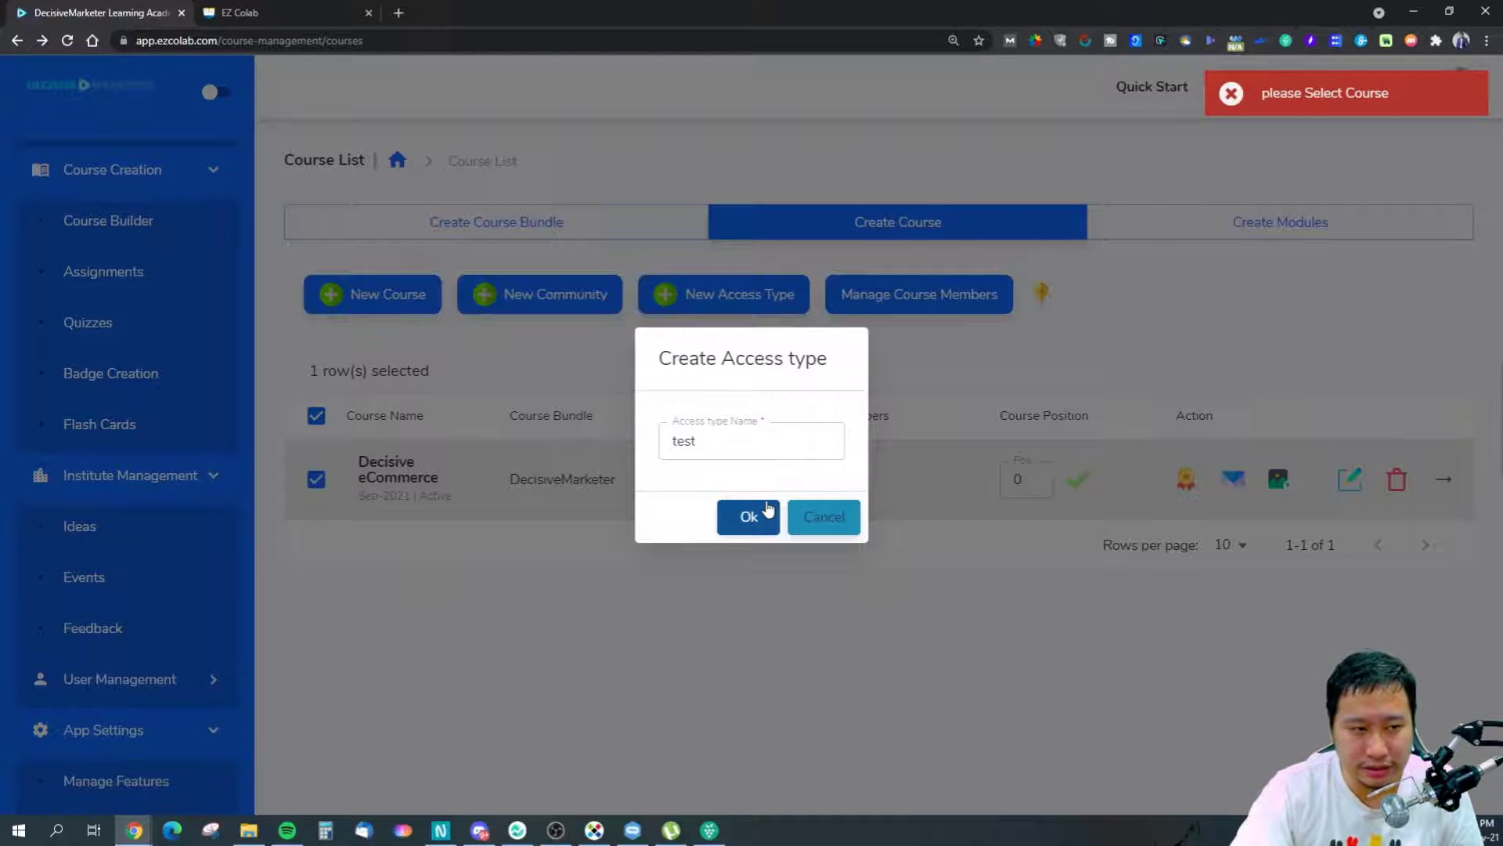
left_click(800, 520)
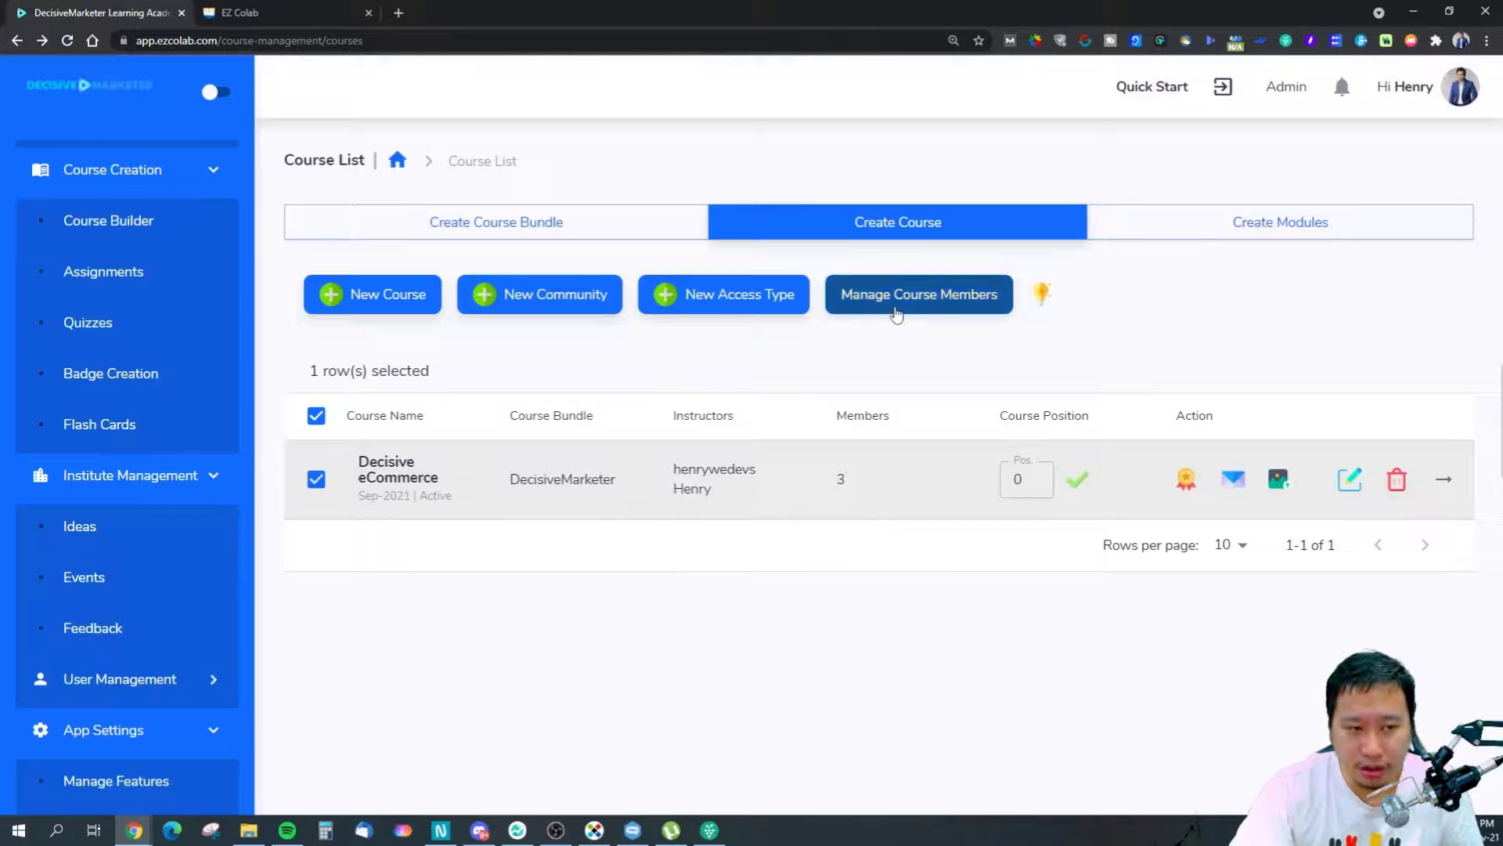
left_click(896, 310)
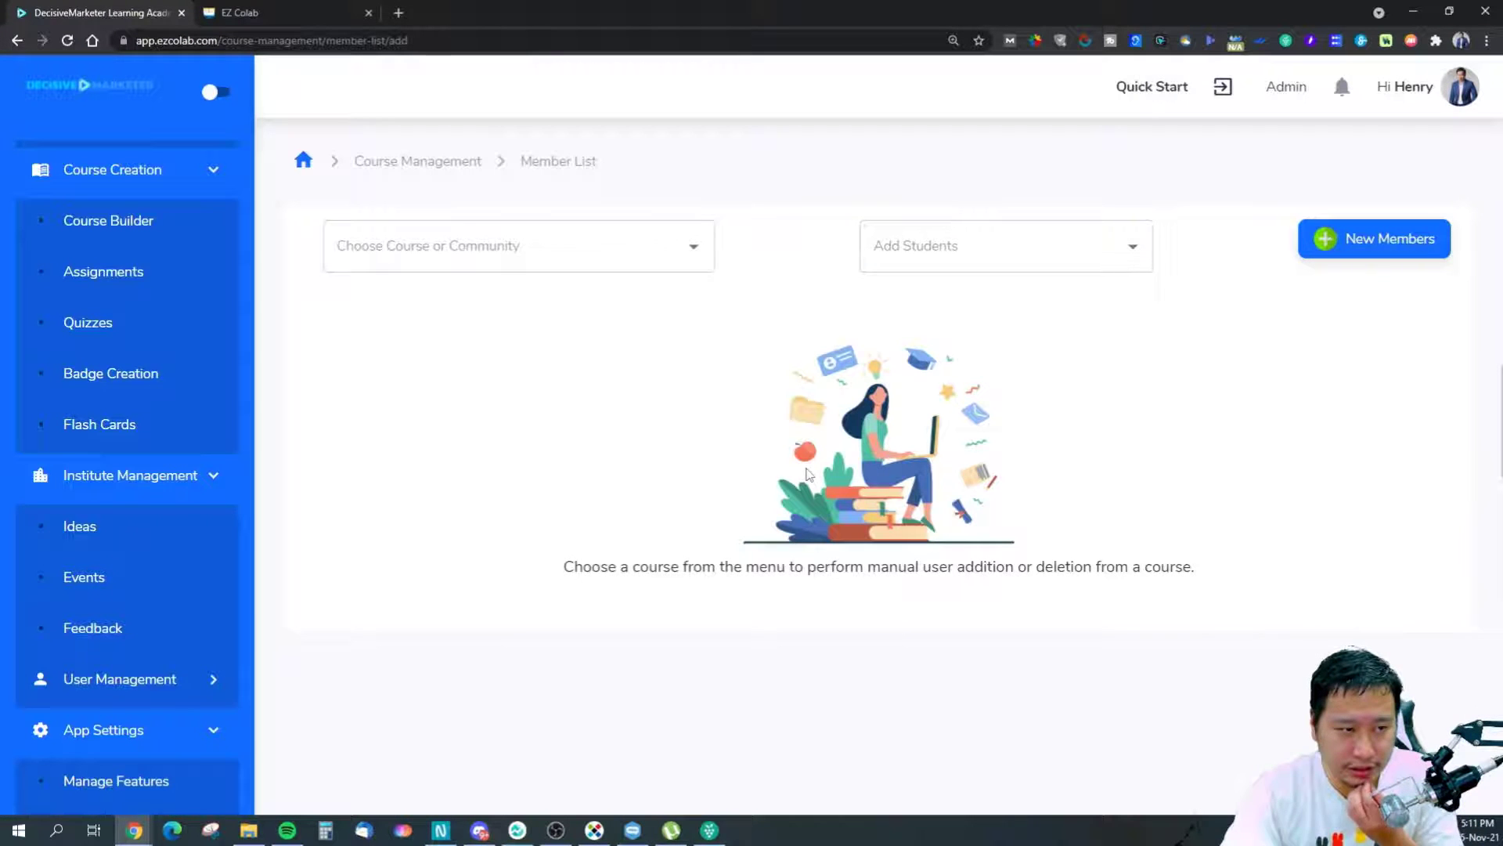
View Decisive eCommerce's members in Manage Course Members, then go back to the course list.
left_click(527, 238)
left_click(537, 298)
left_click(989, 258)
left_click(990, 258)
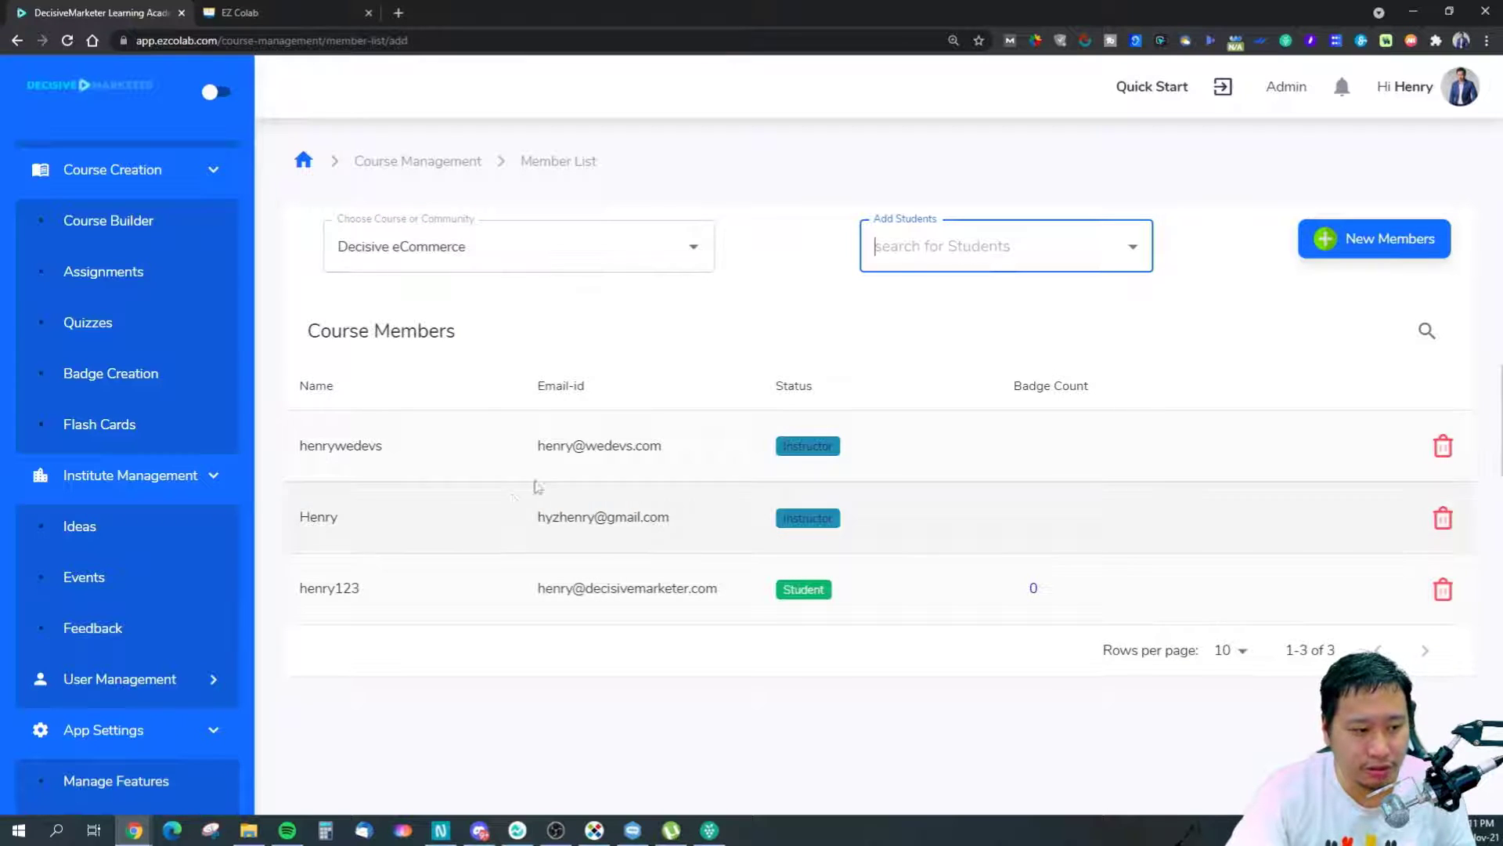
left_click(17, 40)
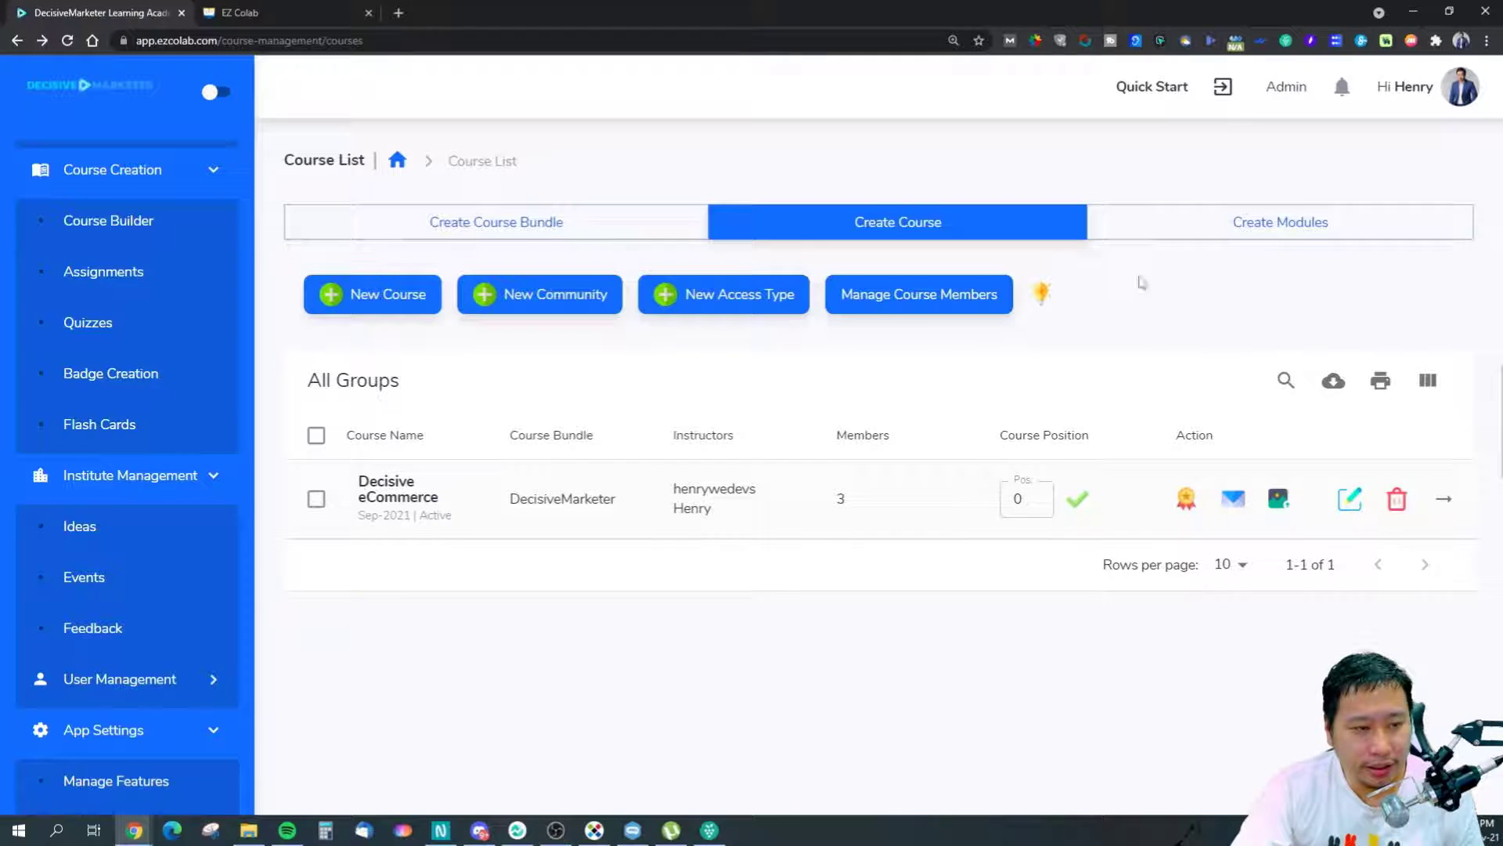
Select Decisive eCommerce in Create Modules and open its Drip Settings.
left_click(1277, 233)
left_click(550, 287)
left_click(474, 351)
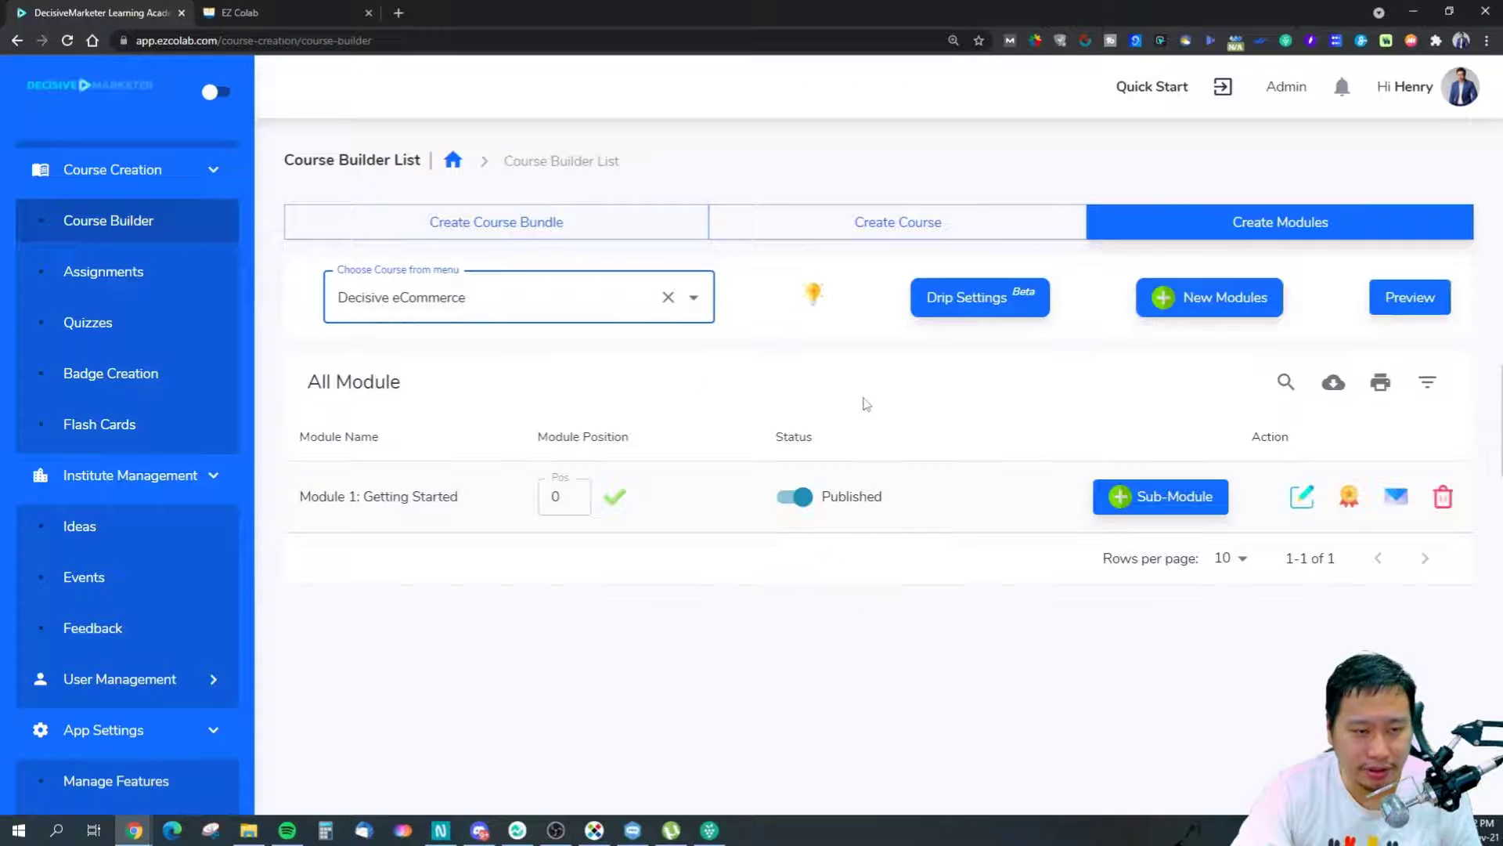
left_click(942, 315)
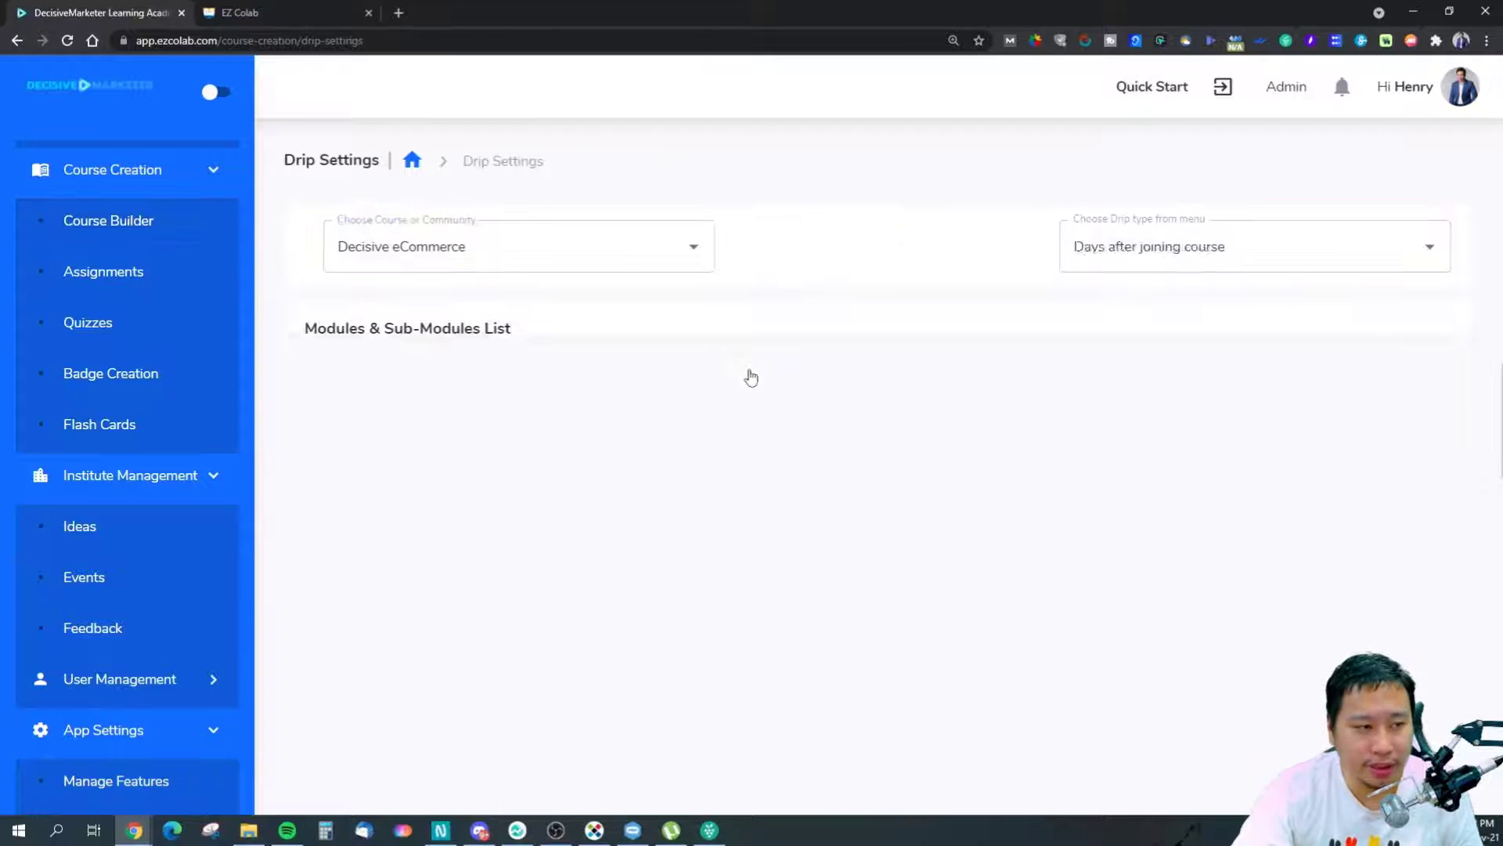
Expand Module 1: Getting Started and leave the drip type on Immediate release.
left_click(1153, 402)
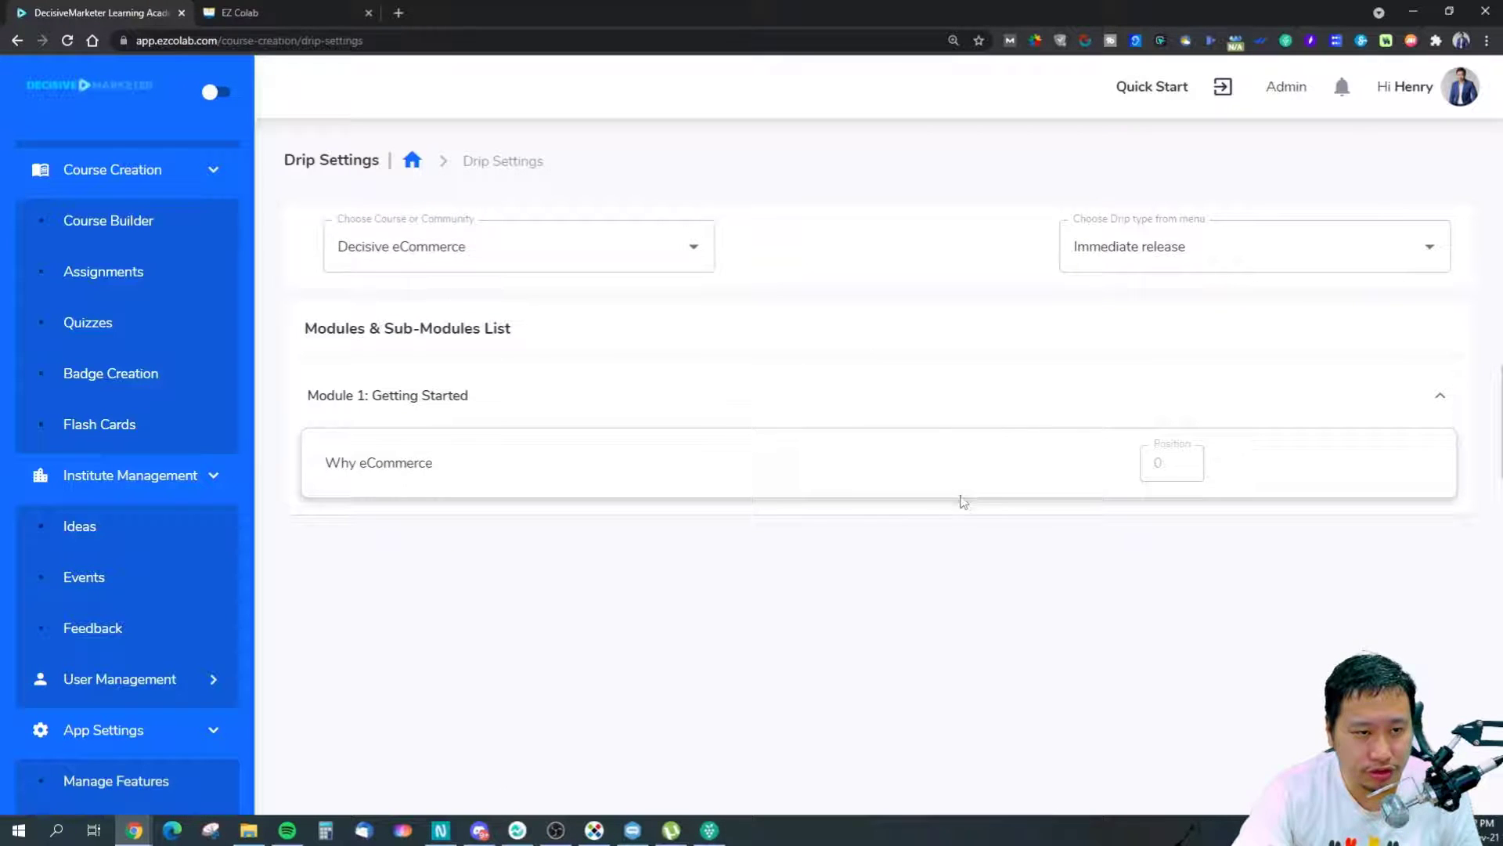
left_click(1215, 239)
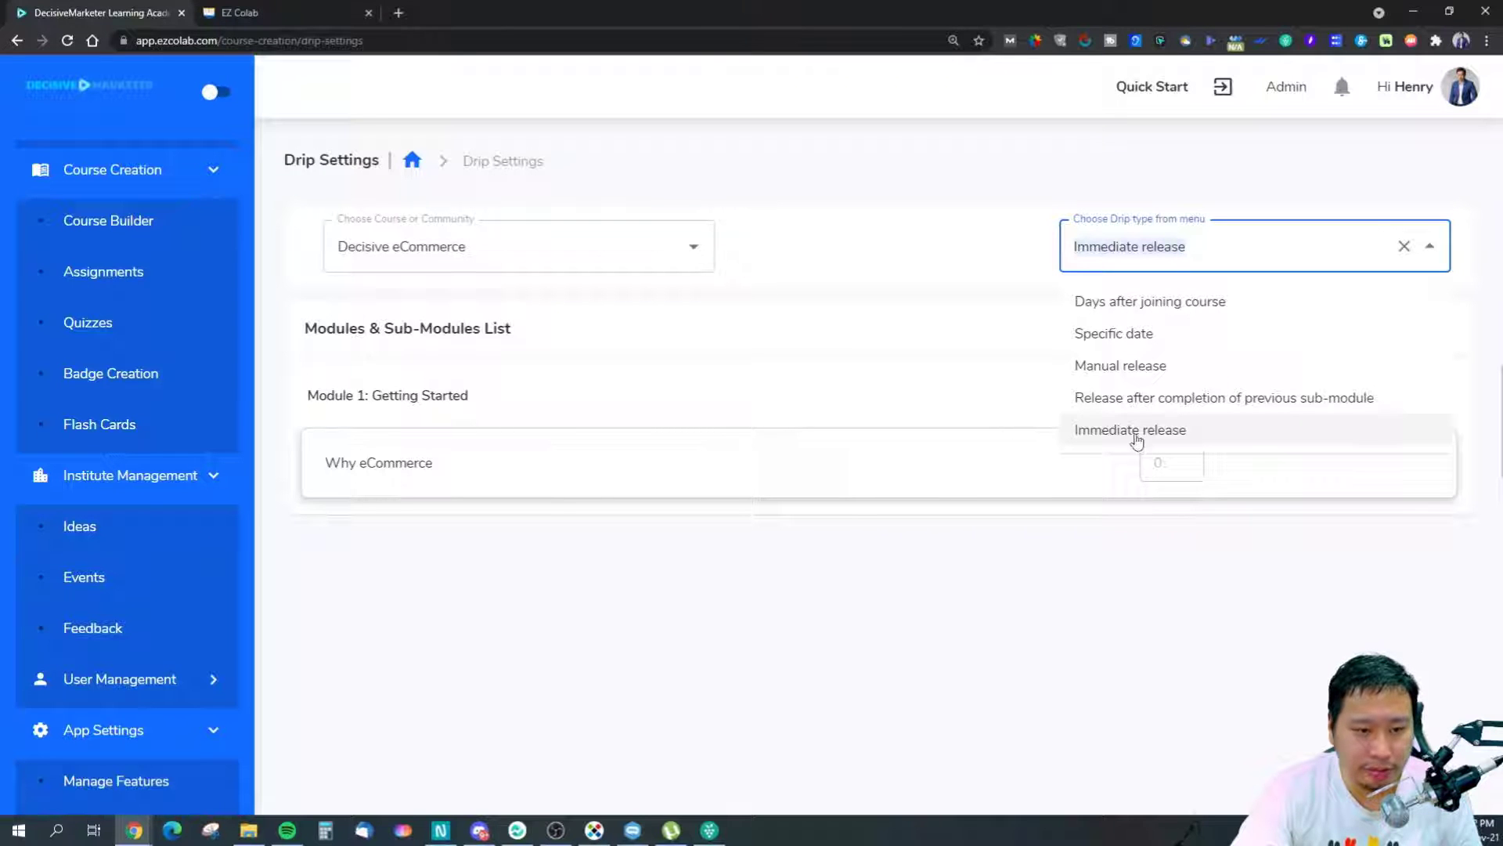
left_click(971, 595)
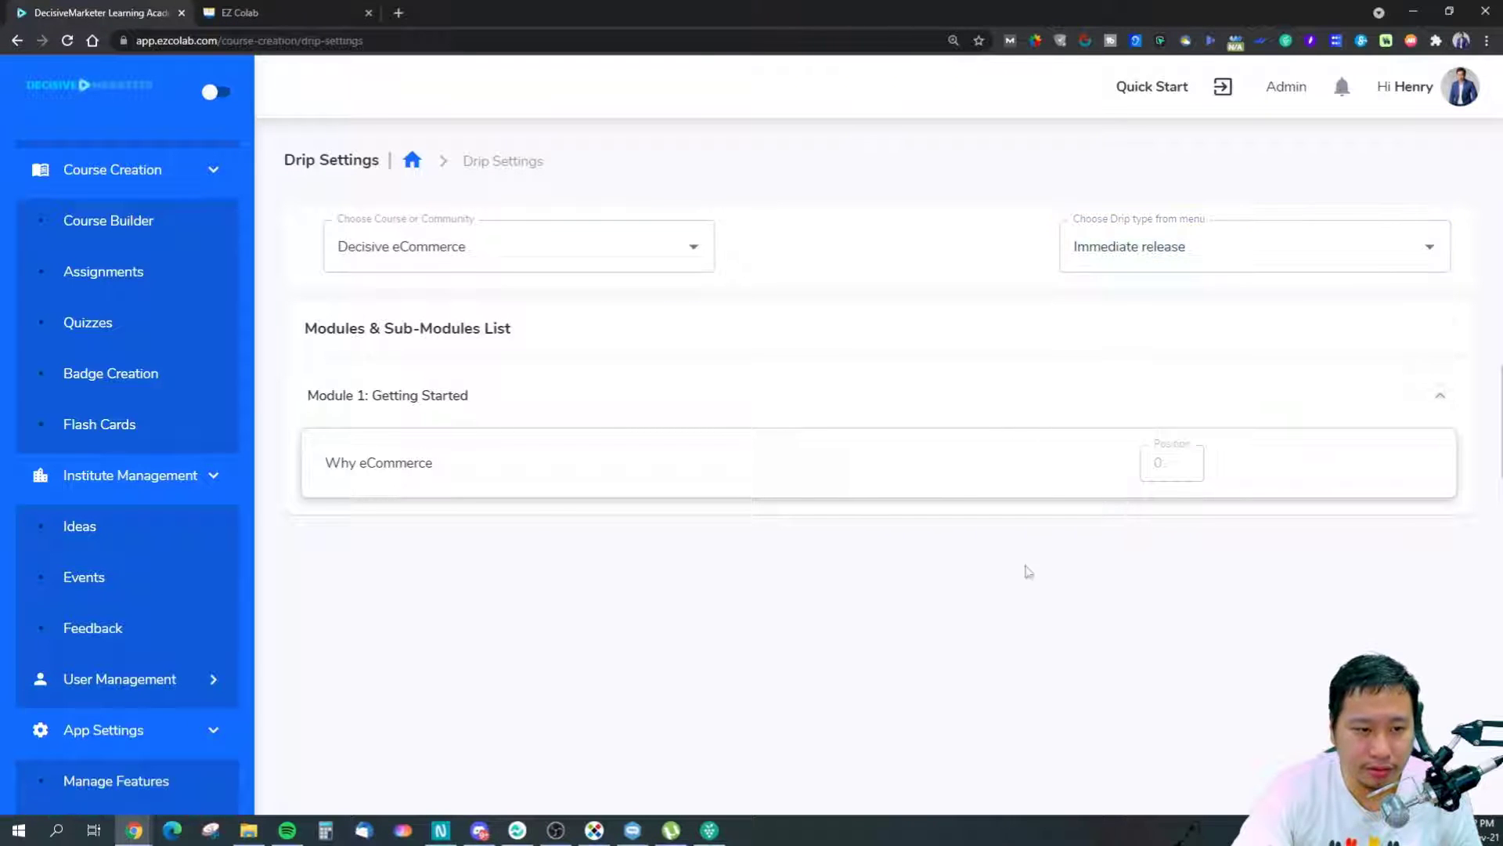
left_click(1204, 252)
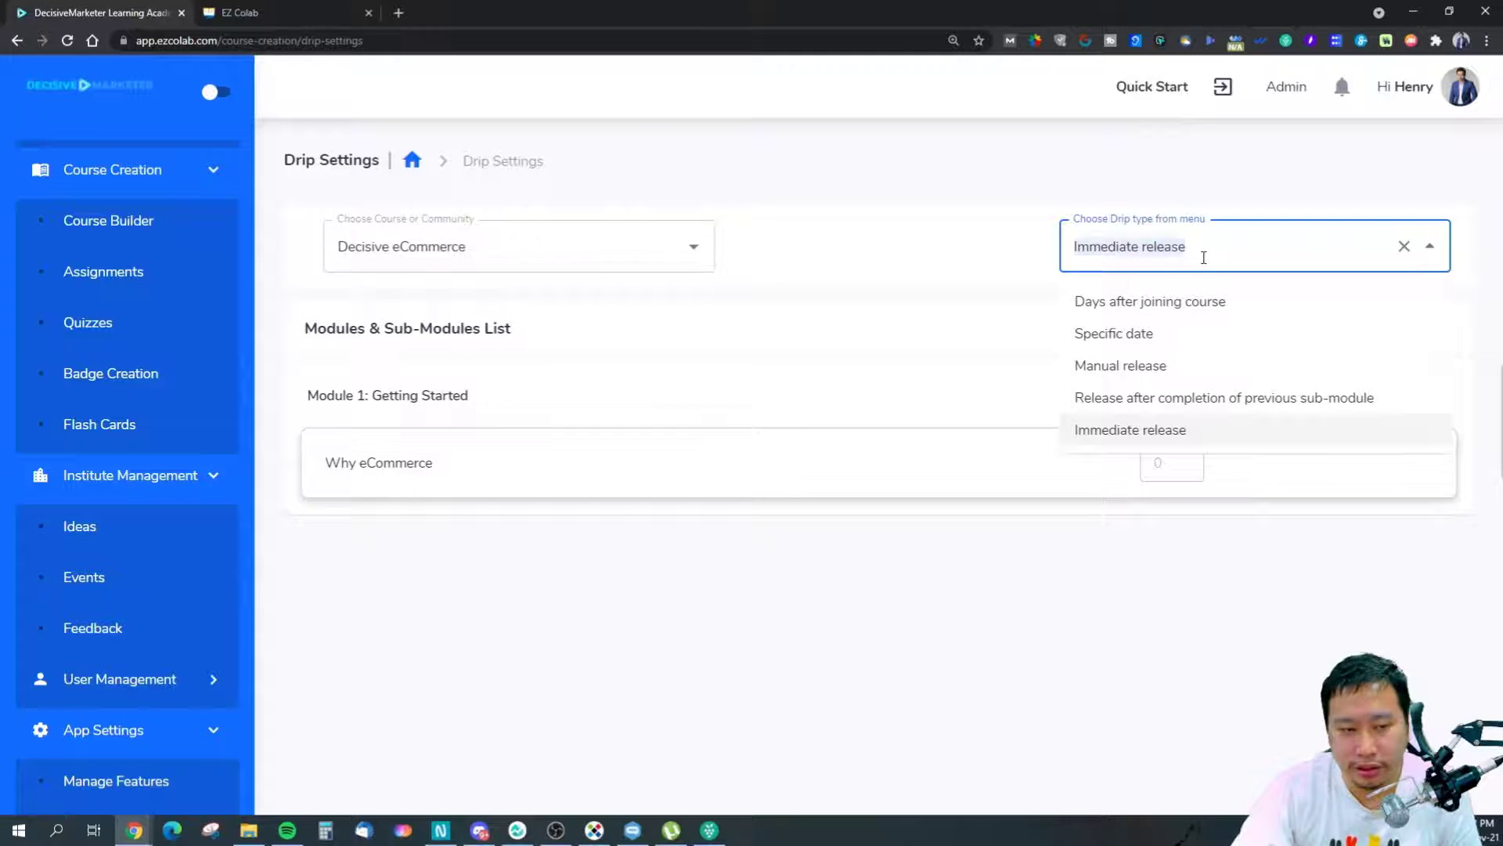
left_click(899, 379)
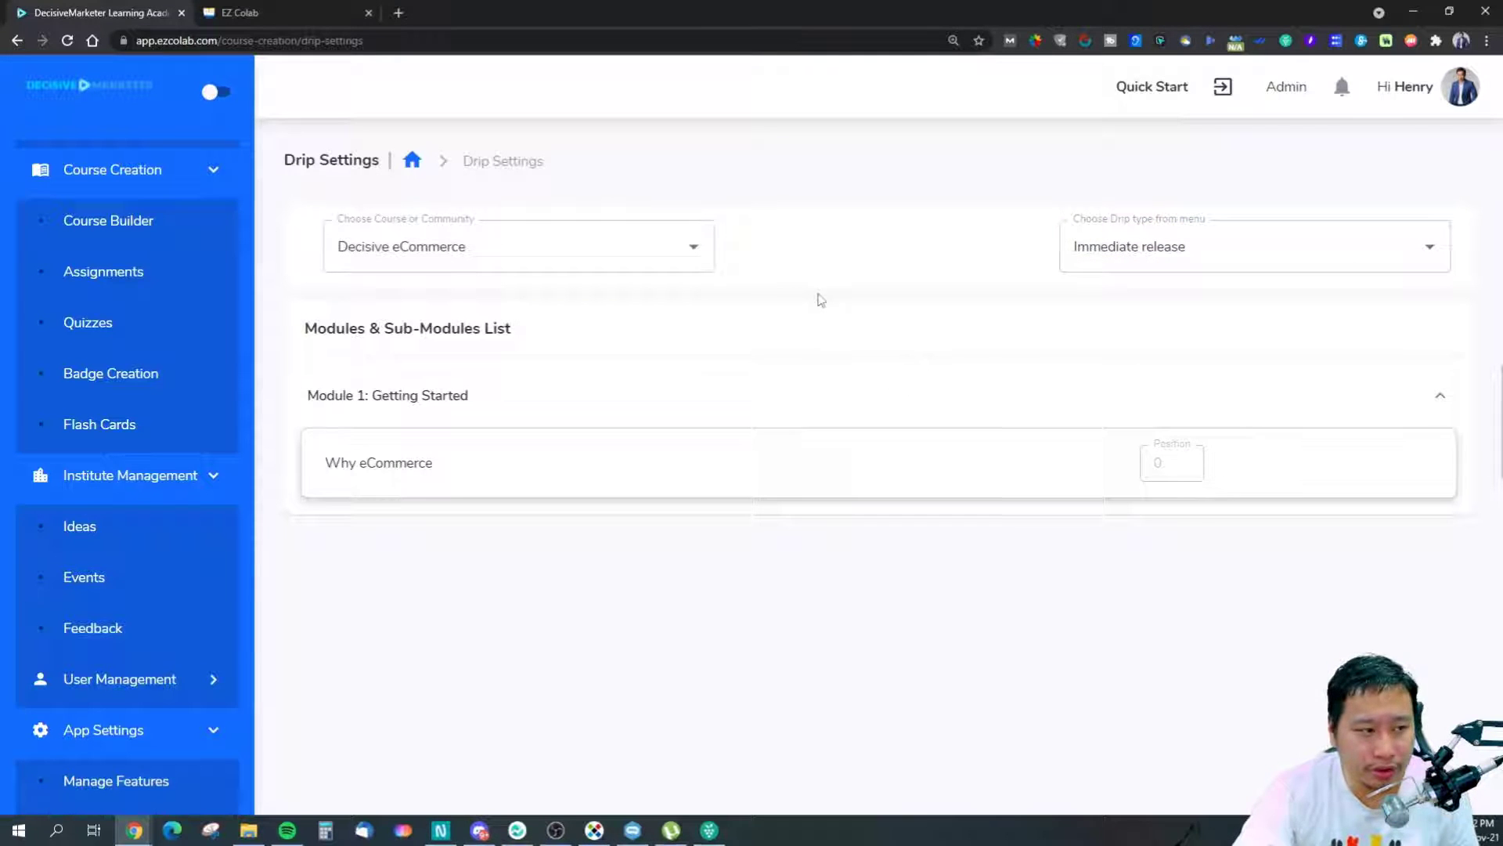
left_click(11, 40)
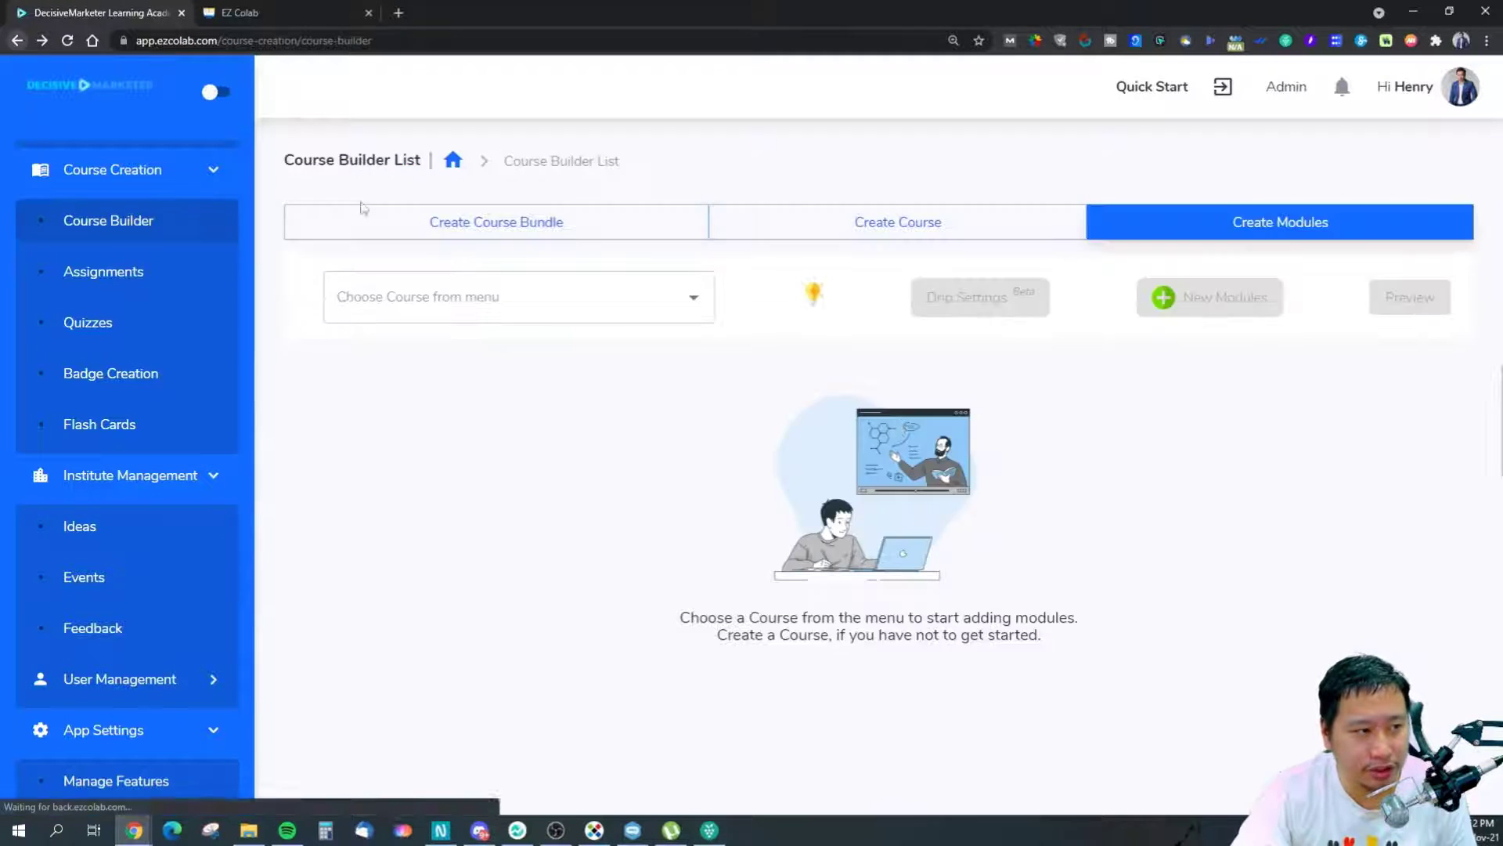
left_click(638, 302)
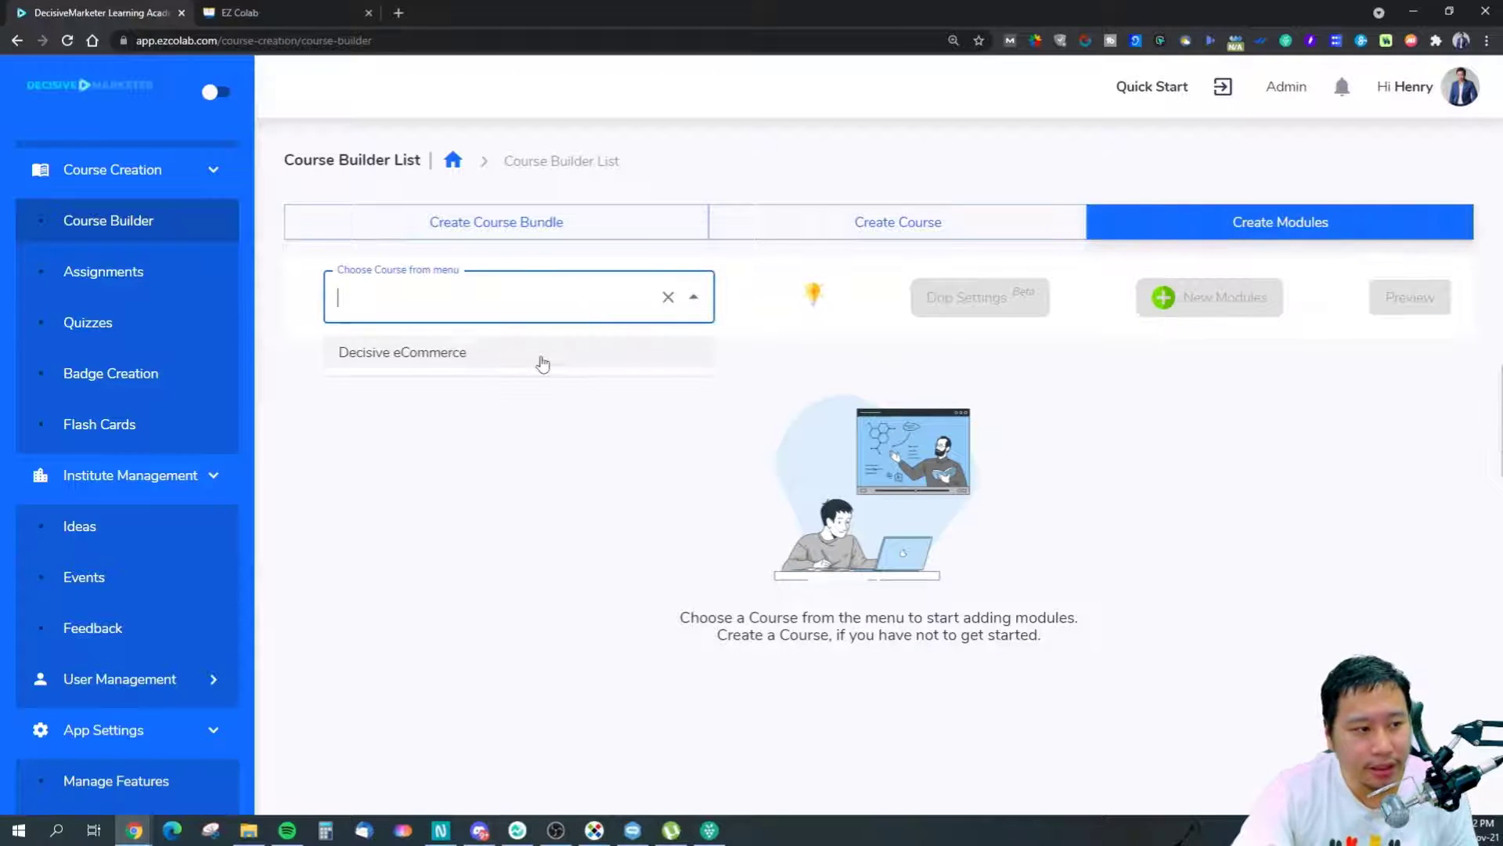
left_click(540, 356)
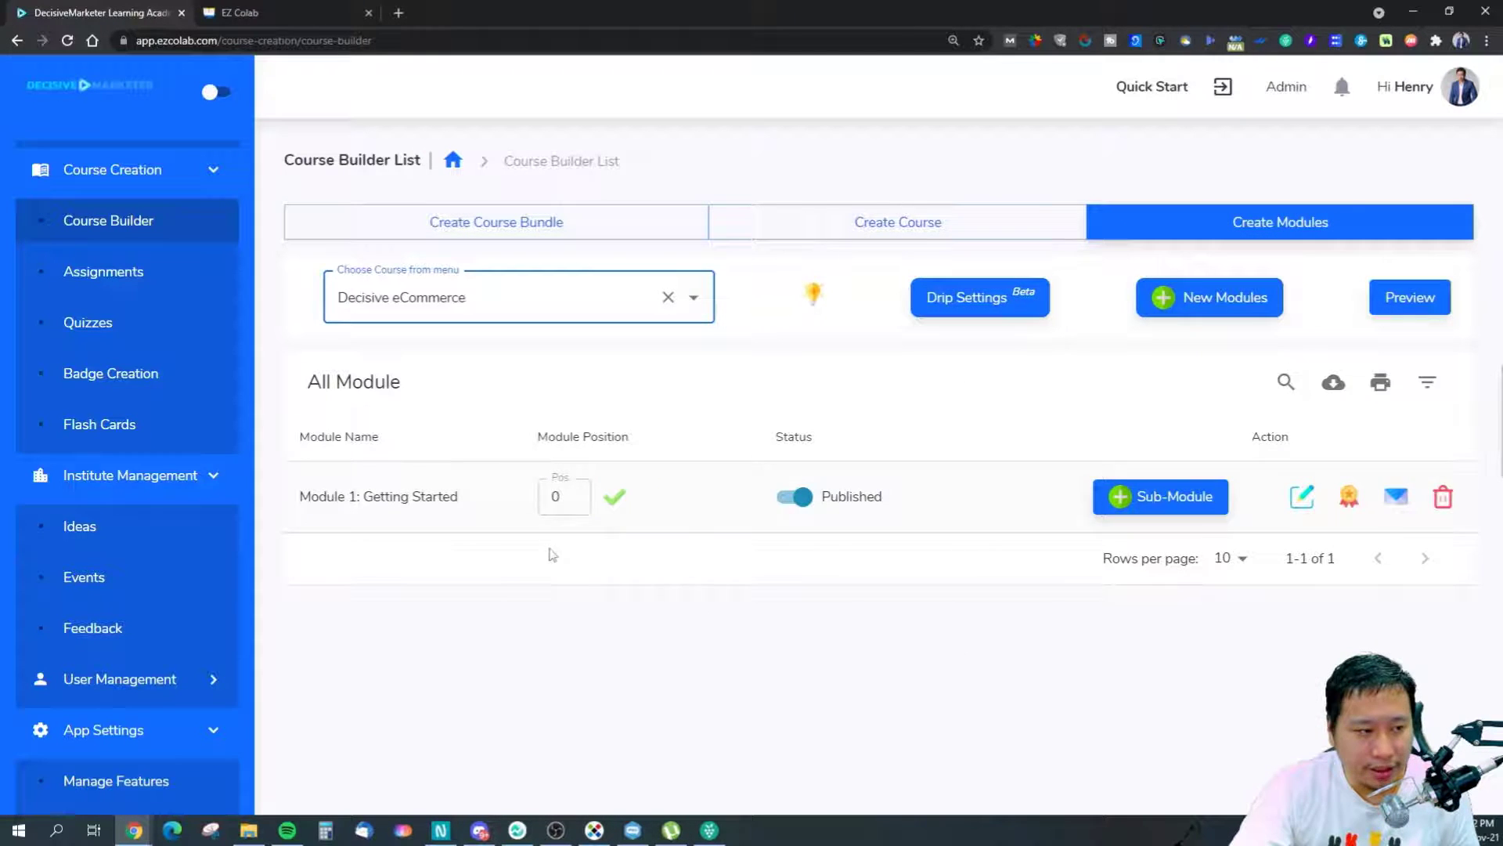
left_click(1417, 298)
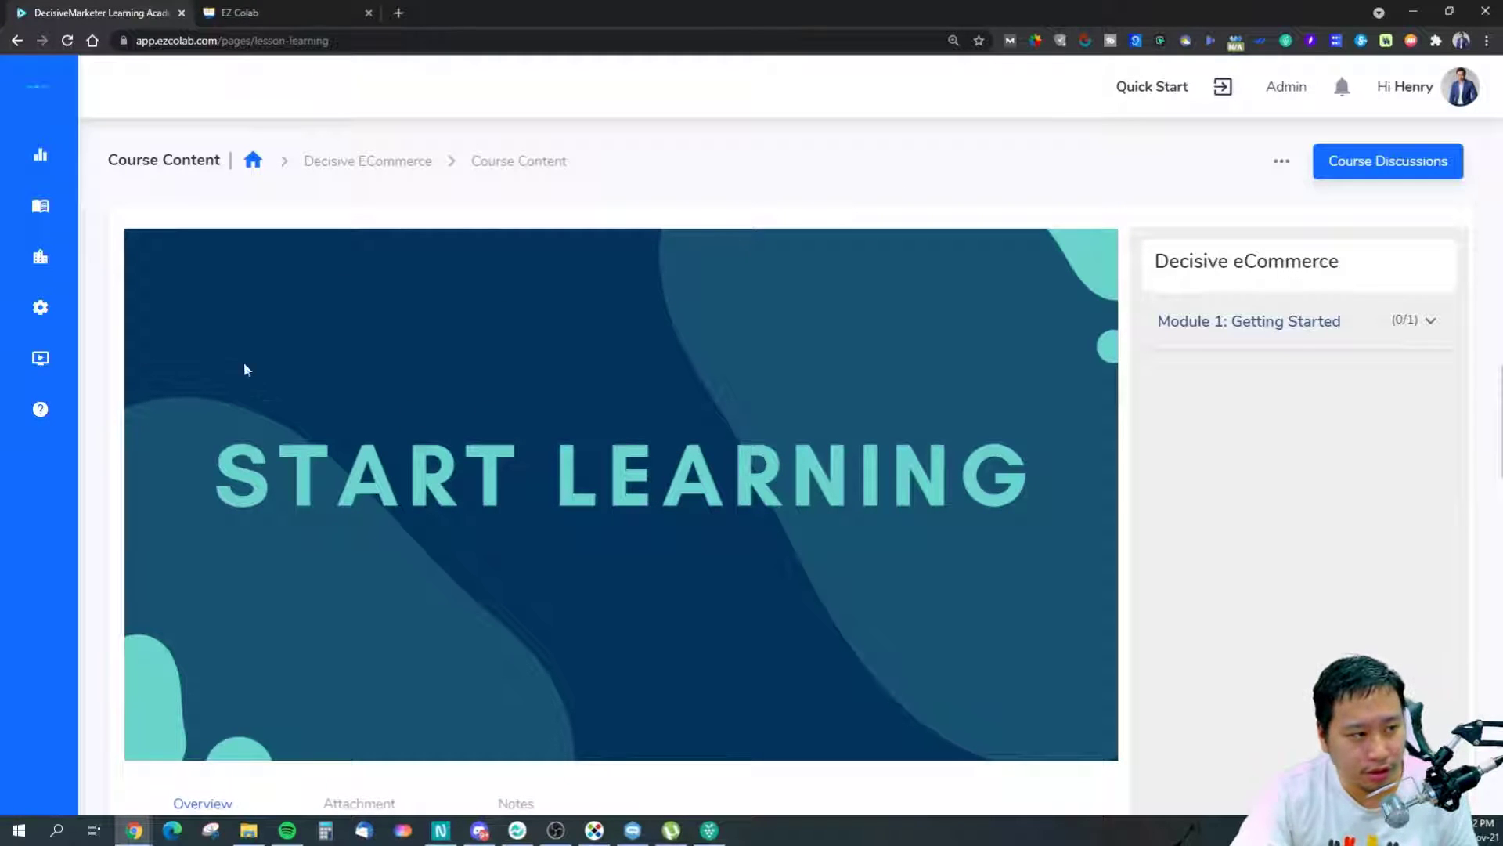
scroll(1064, 355, "down", 1)
left_click(1232, 231)
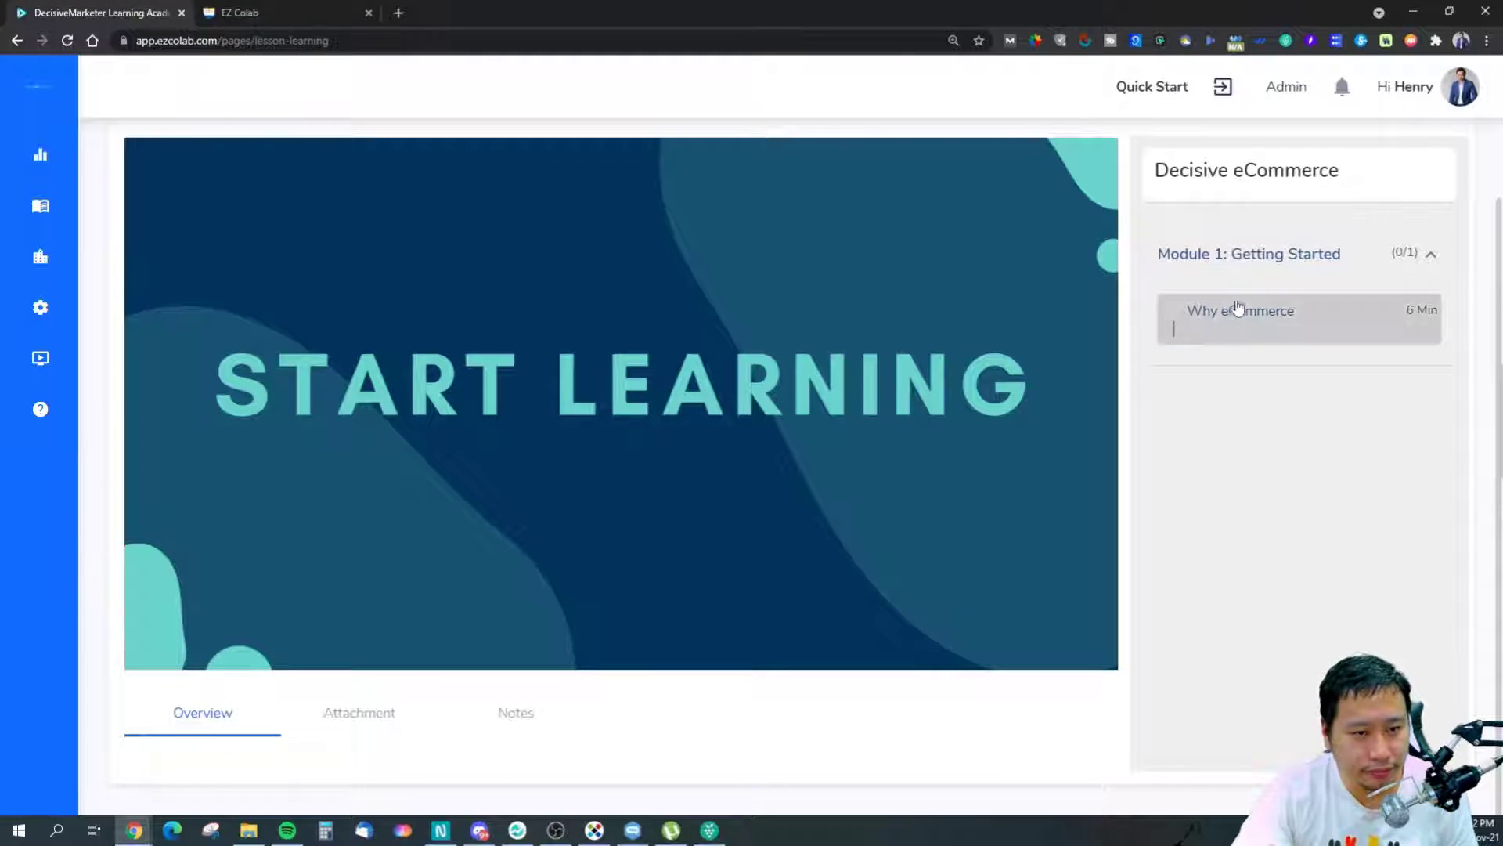
left_click(1236, 311)
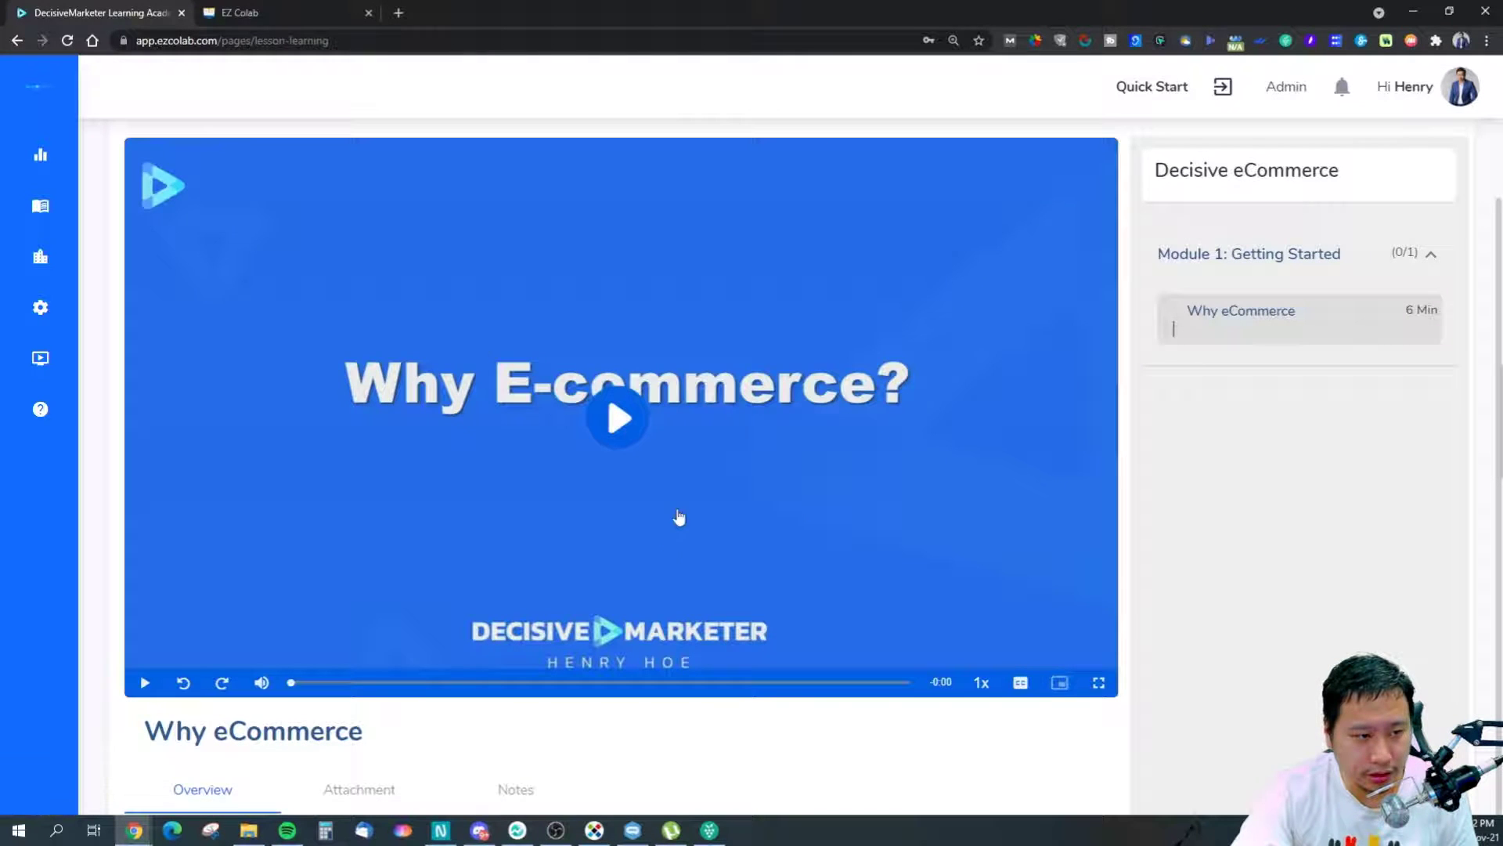
left_click(16, 40)
left_click(416, 312)
left_click(372, 360)
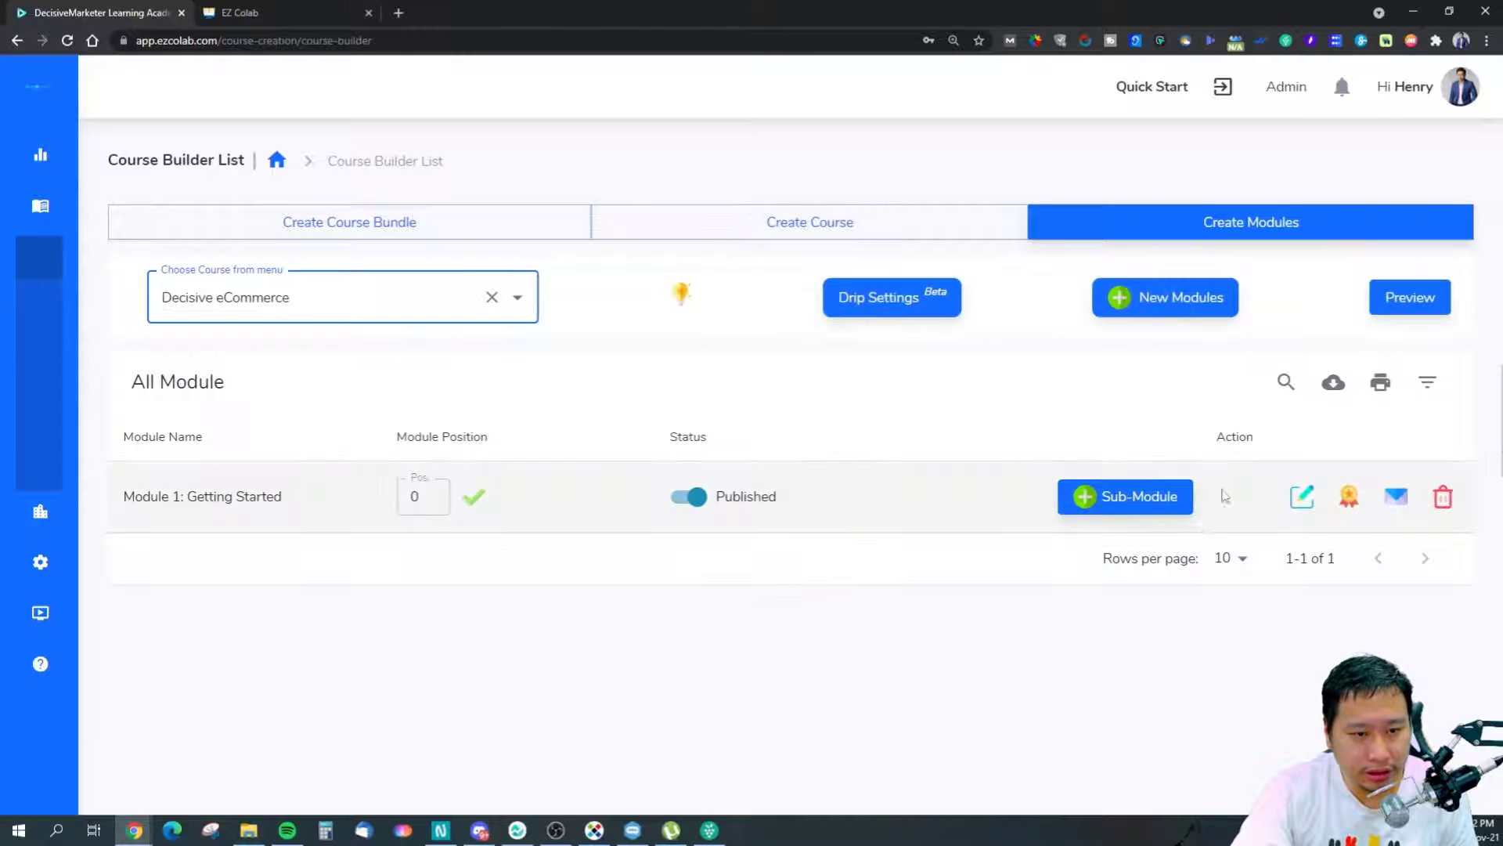
left_click(1135, 496)
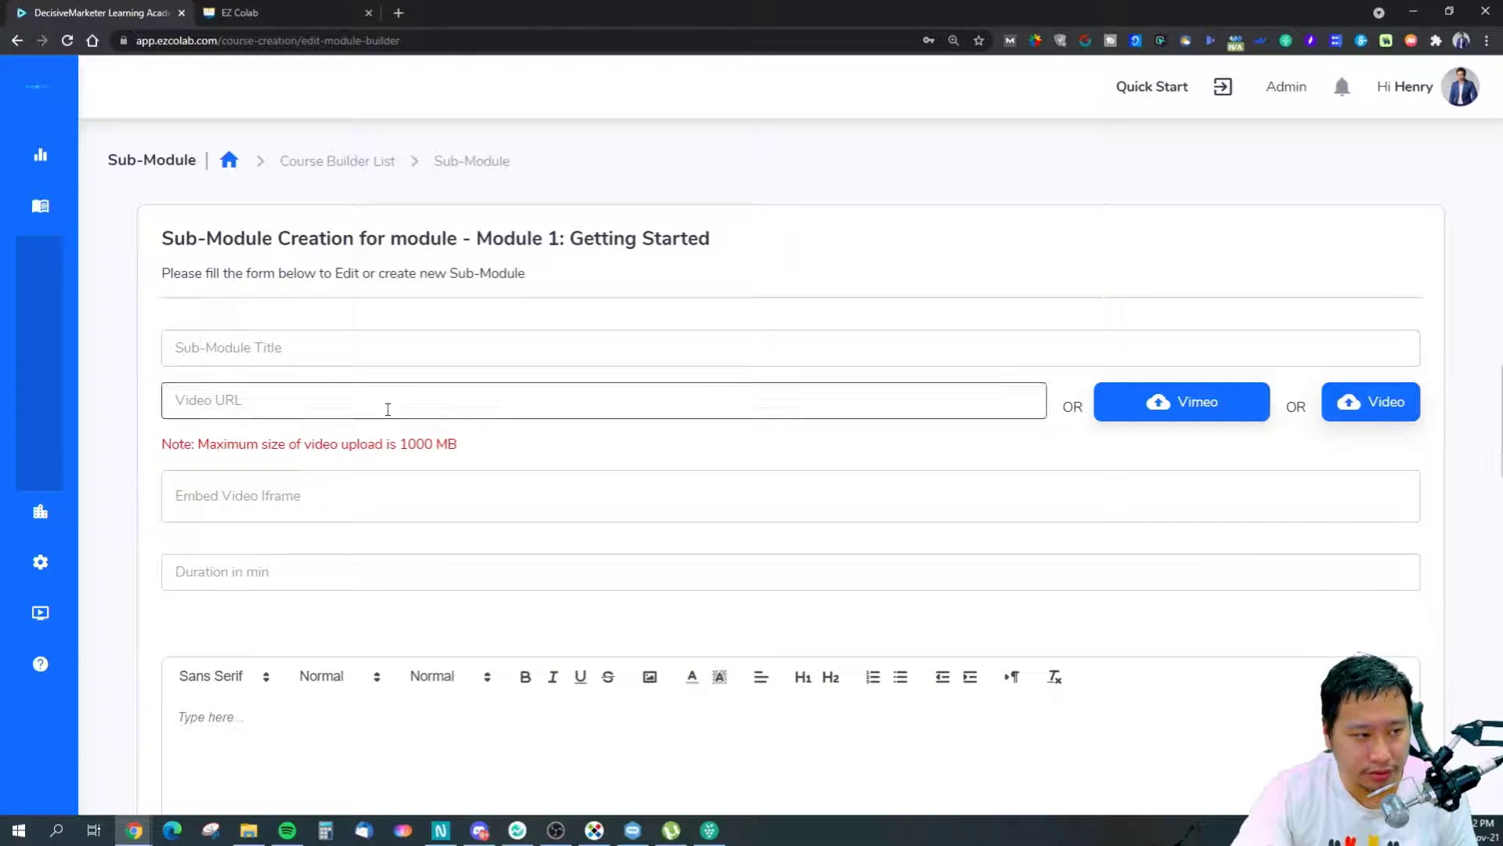
scroll(282, 382, "down", 4)
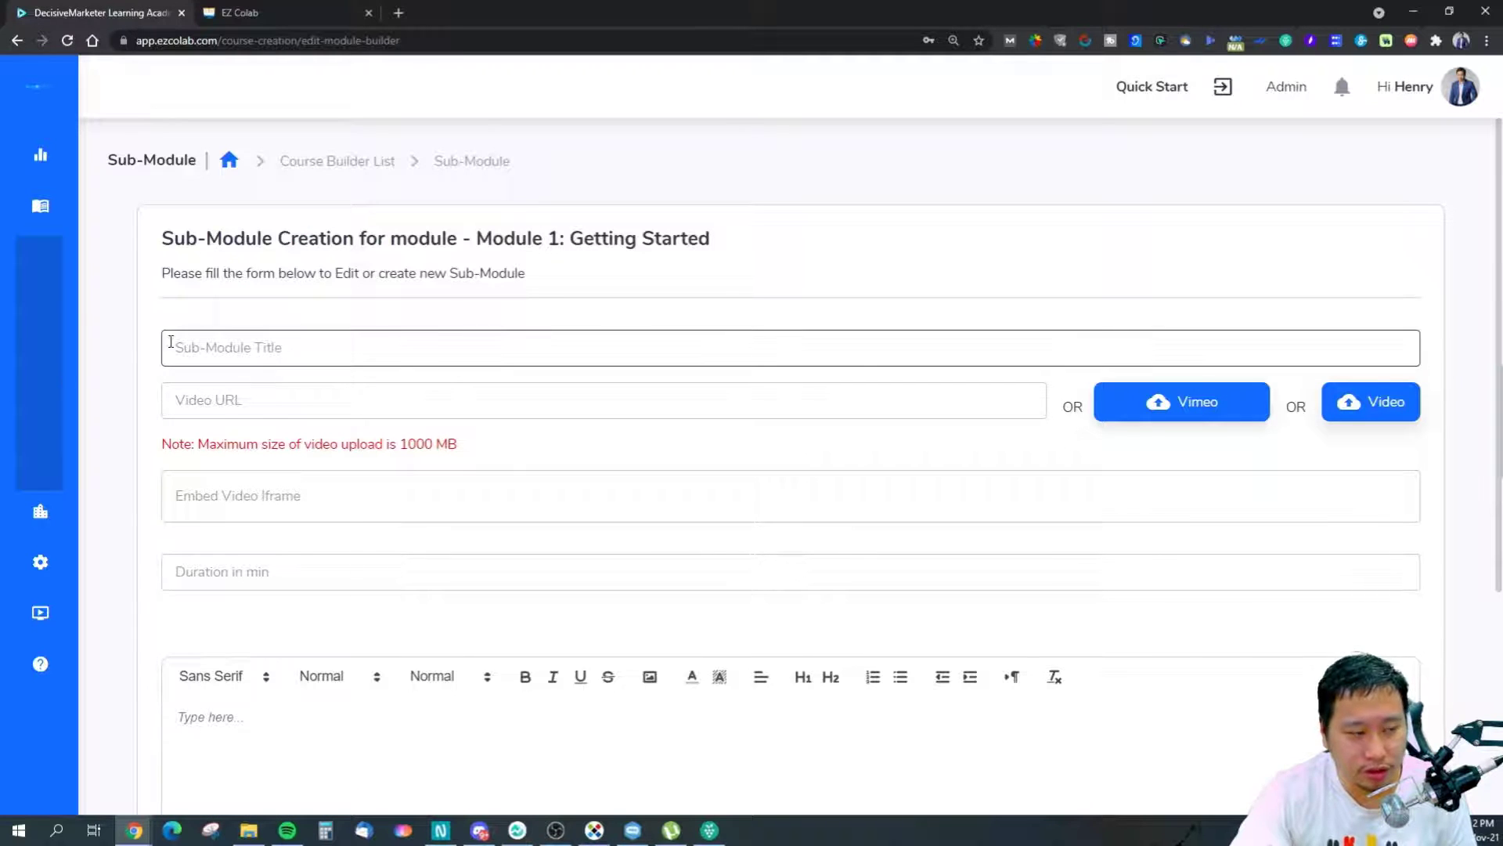
left_click(297, 344)
left_click(275, 396)
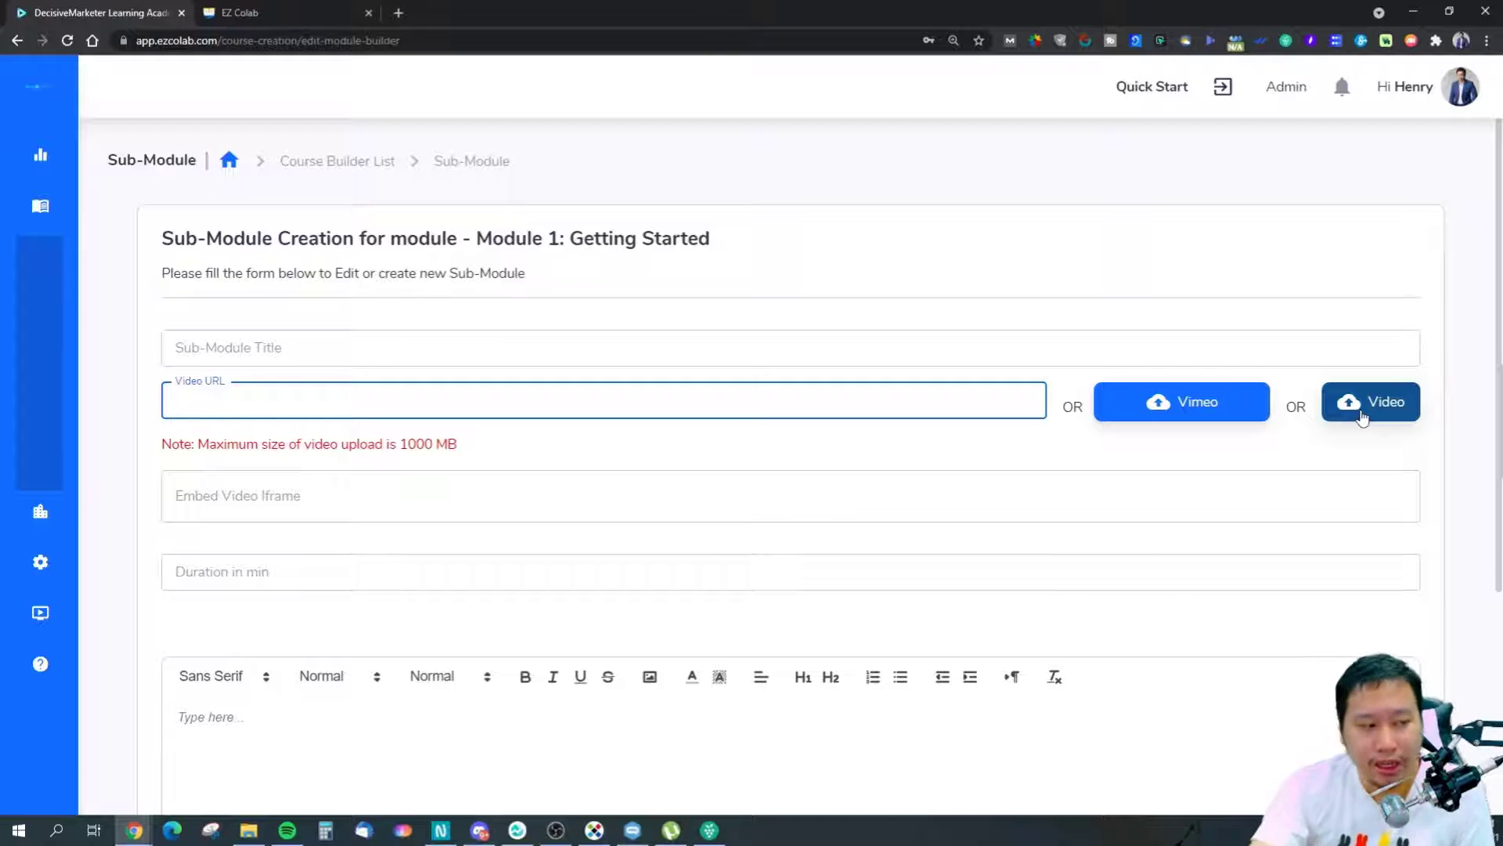
left_click(850, 517)
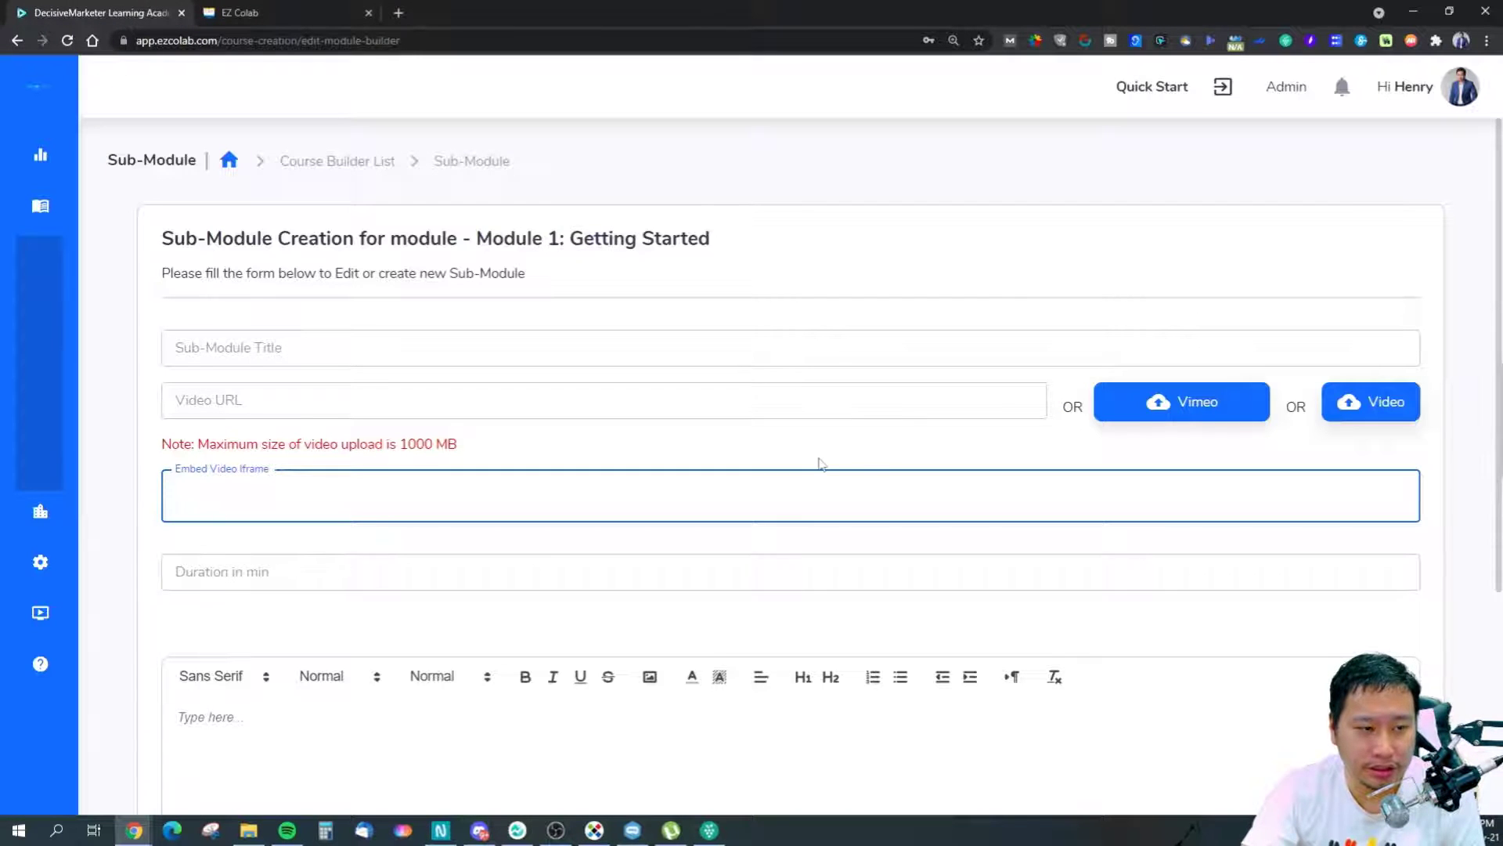
scroll(783, 548, "down", 3)
scroll(758, 631, "up", 3)
left_click(215, 572)
scroll(252, 607, "down", 3)
left_click(235, 484)
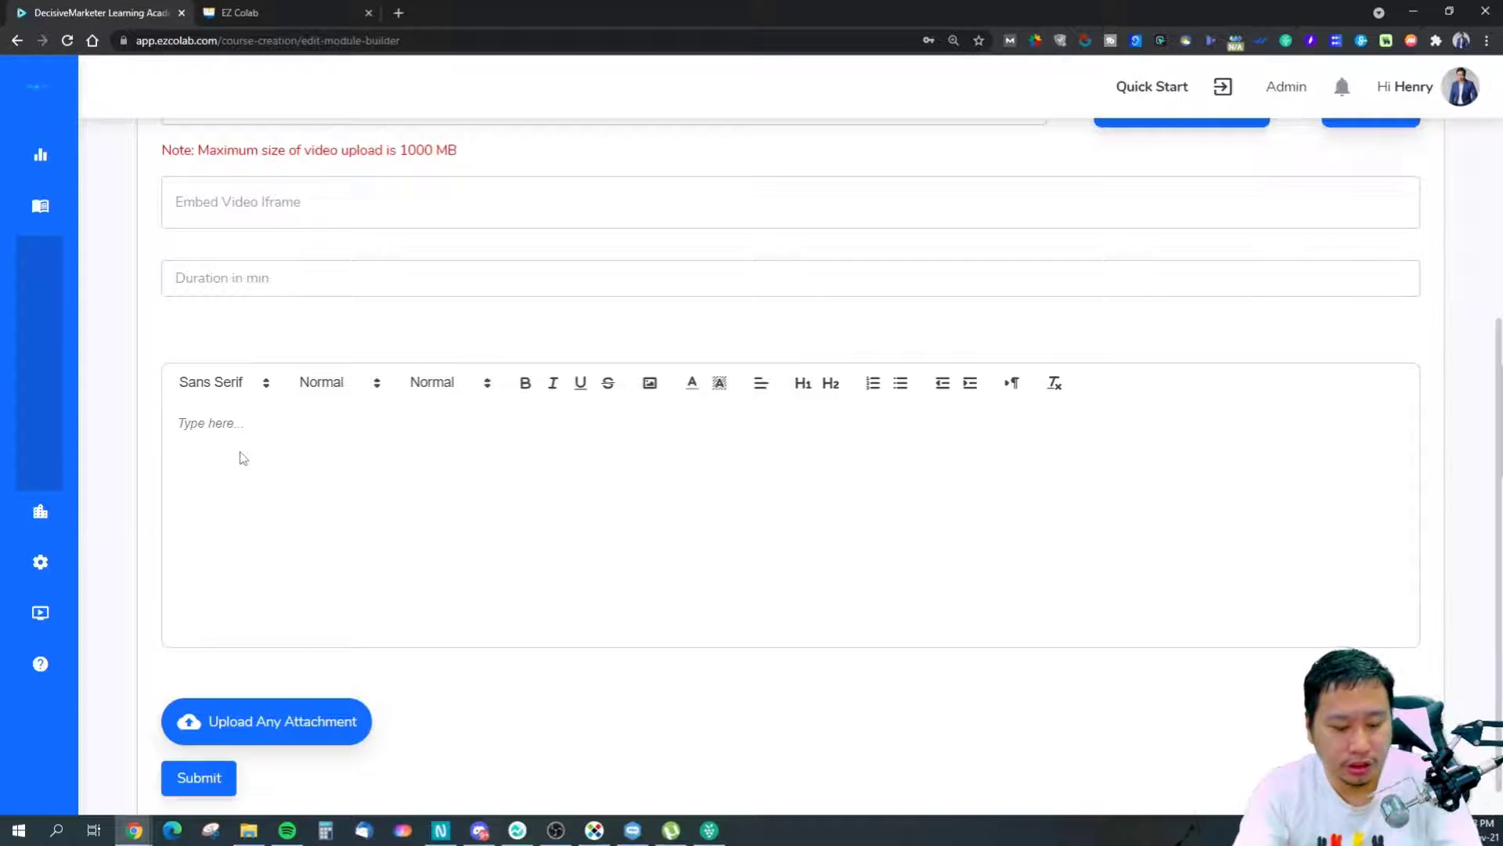
left_click(236, 416)
type("Test")
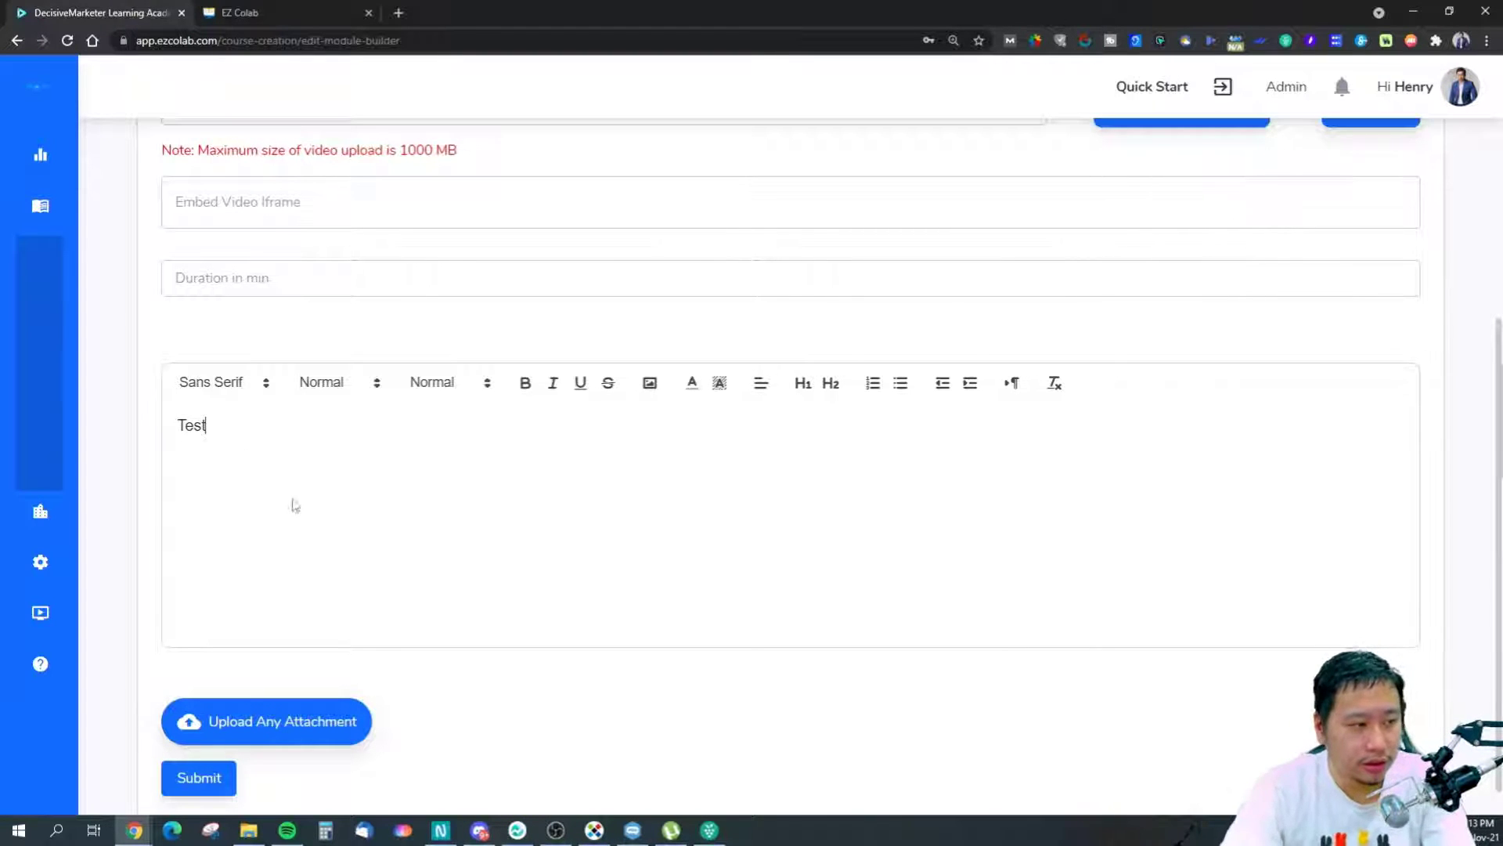
scroll(295, 650, "down", 1)
left_click(345, 688)
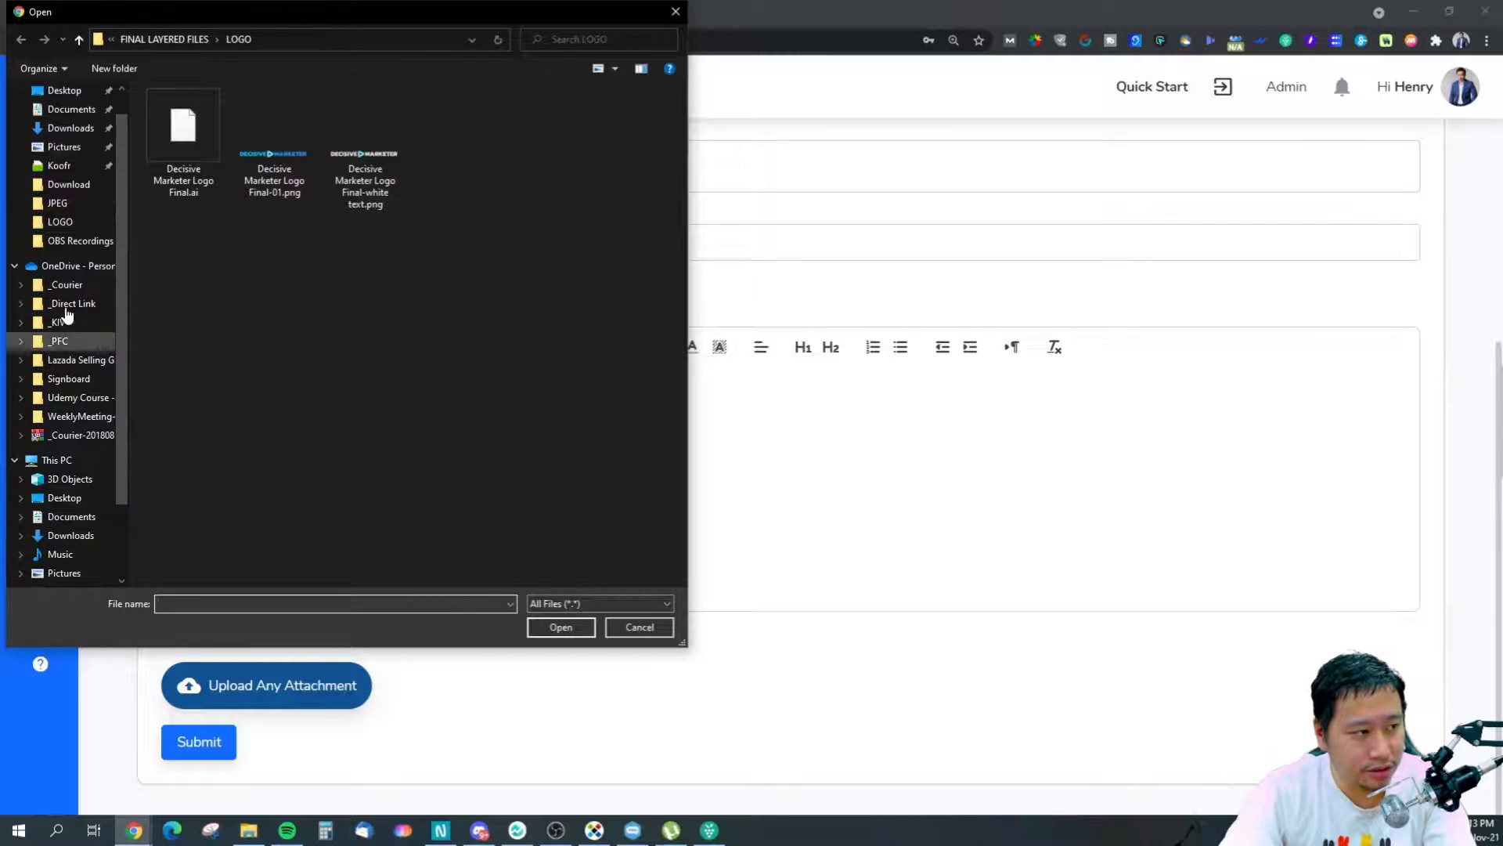
left_click(68, 184)
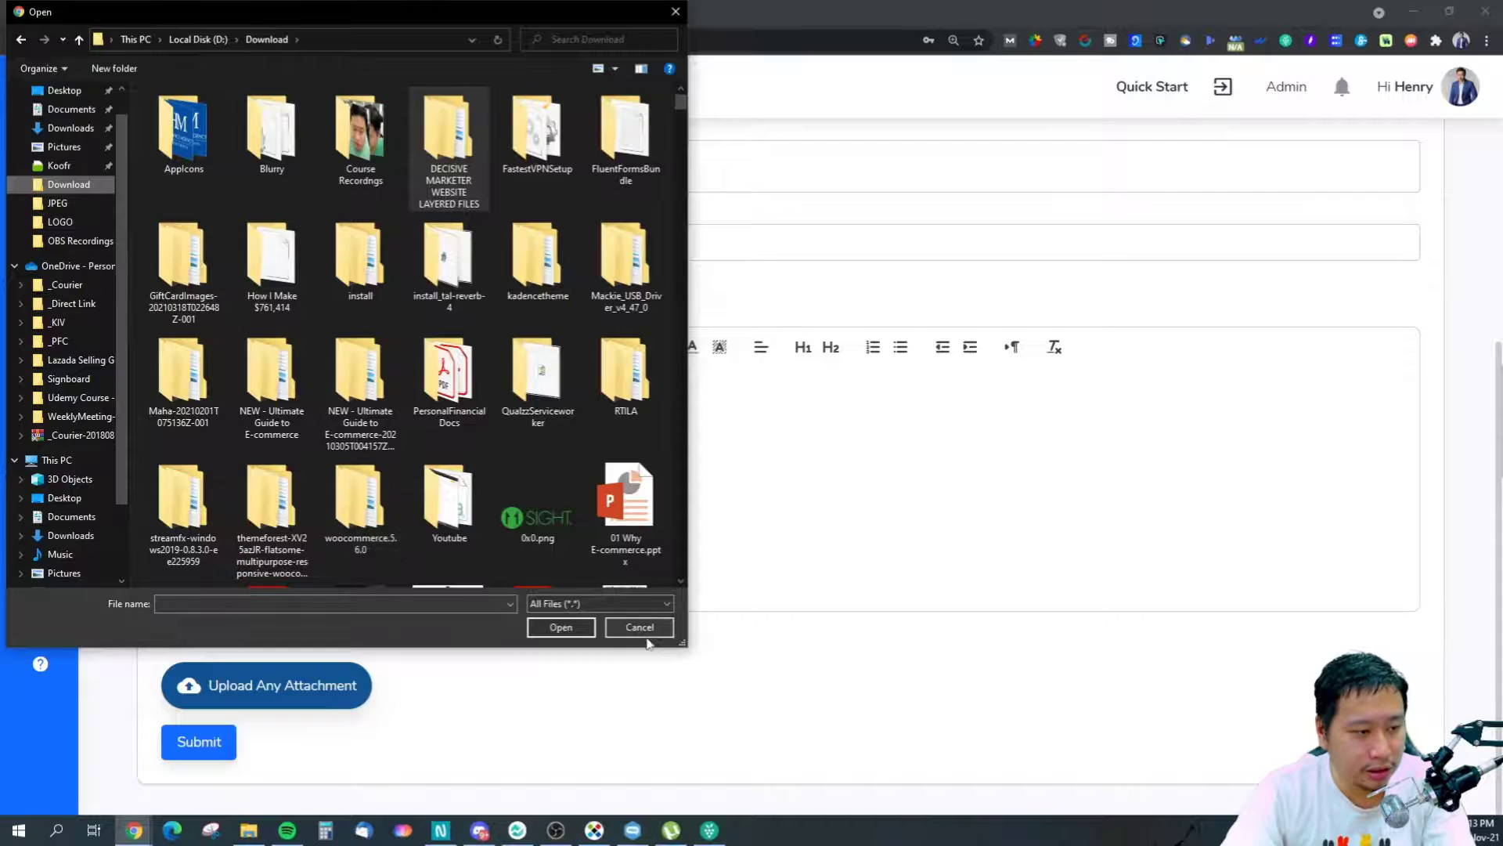
left_click(643, 633)
scroll(522, 624, "up", 4)
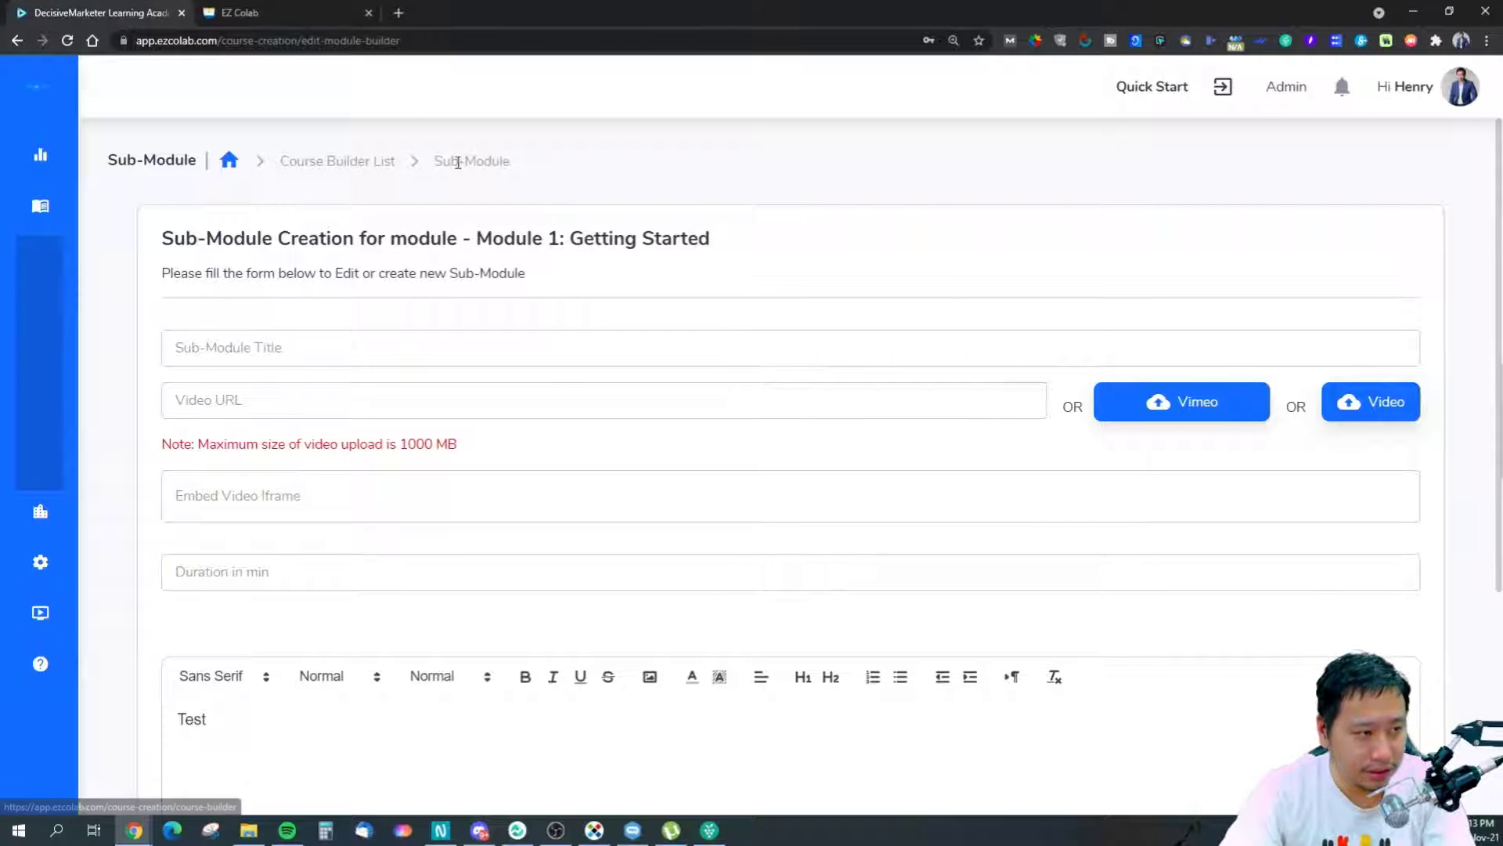
left_click(387, 173)
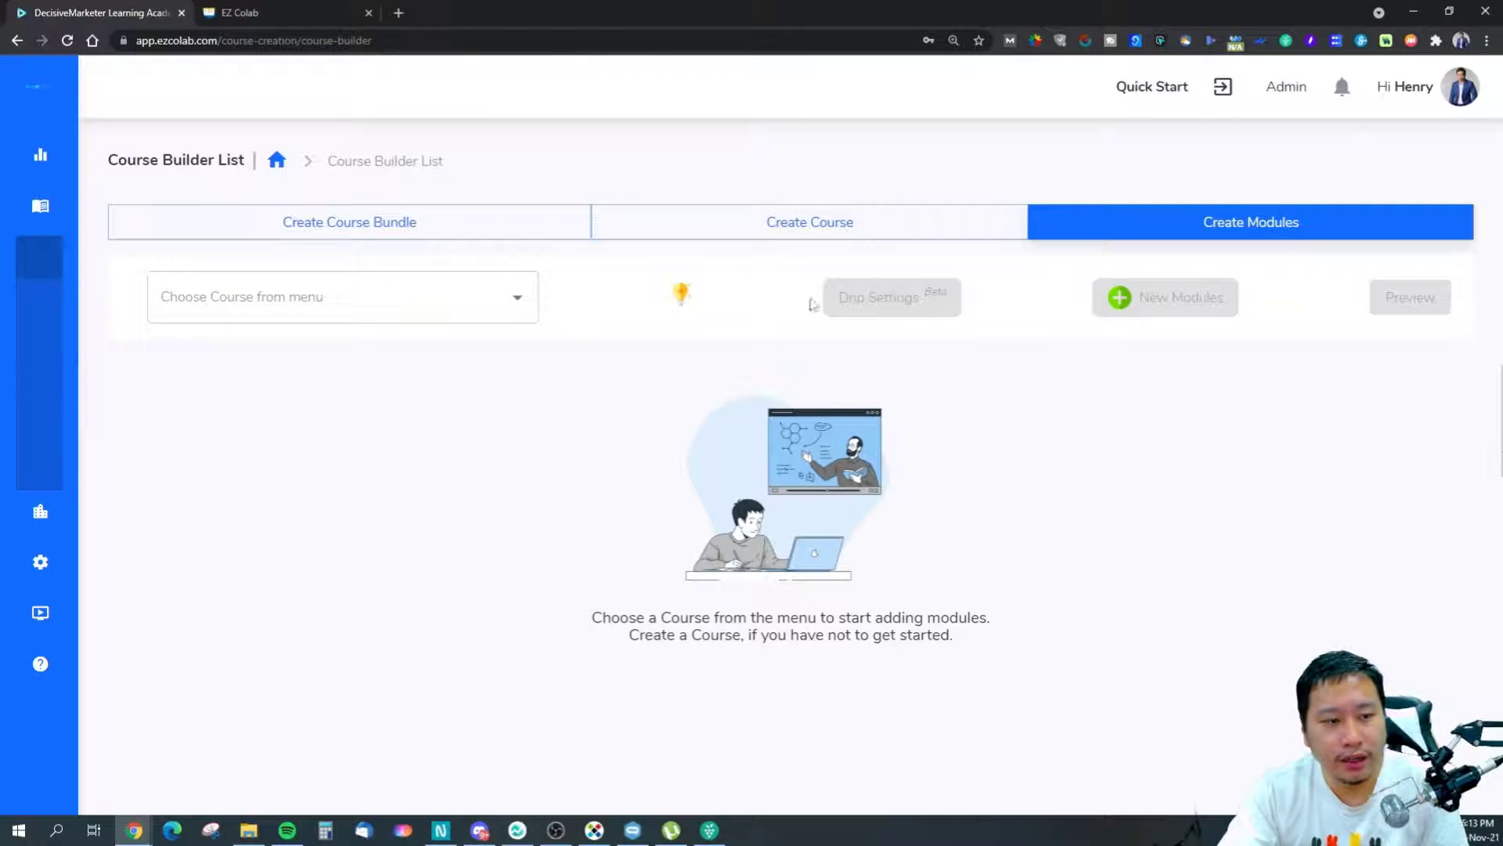
left_click(336, 299)
Choose Decisive eCommerce and open Module 1's Why eCommerce sub-module for editing.
left_click(335, 356)
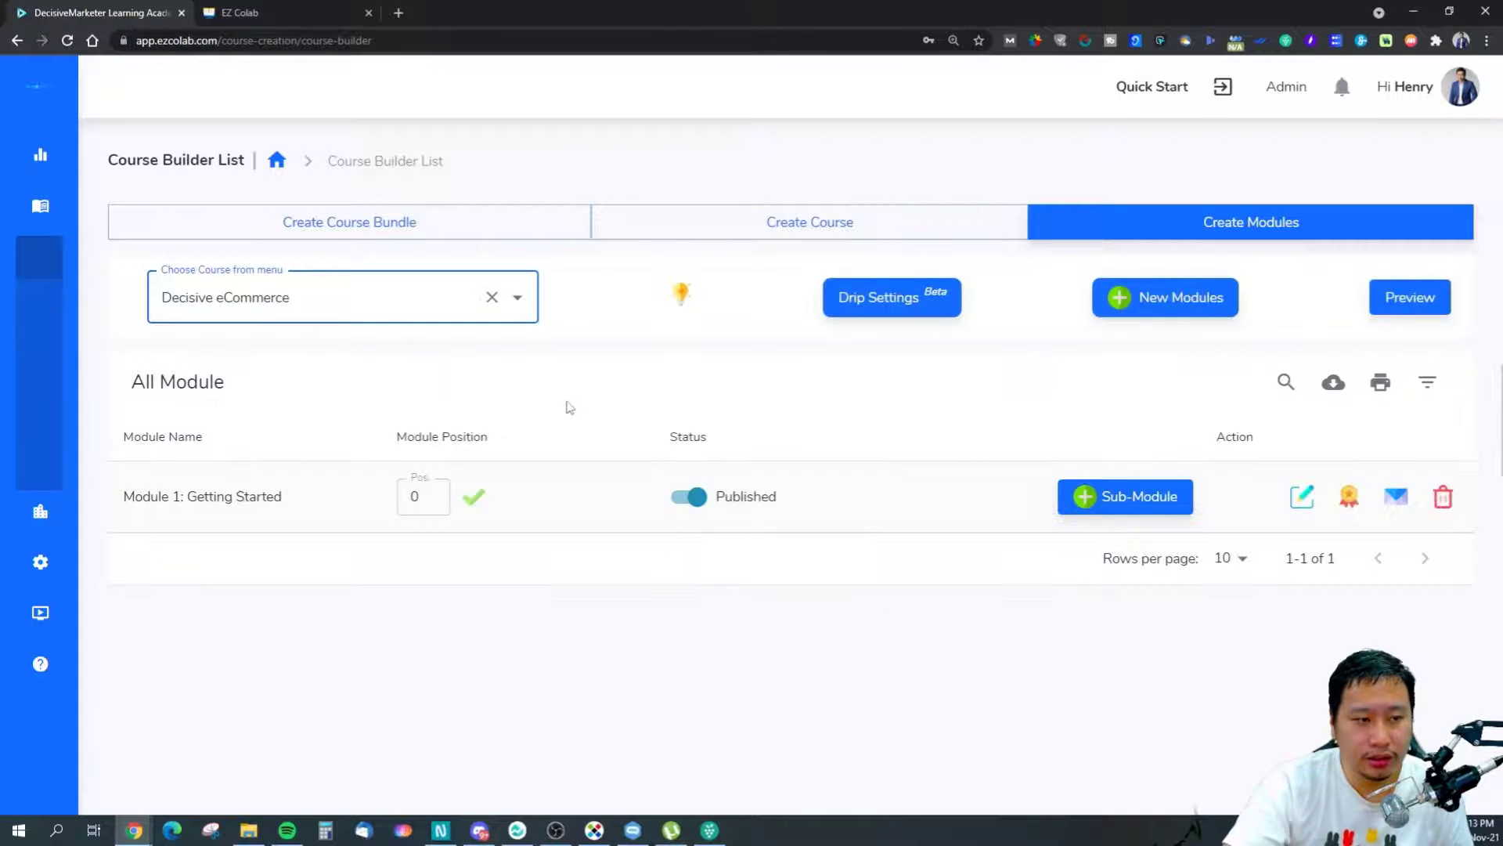
left_click(1299, 501)
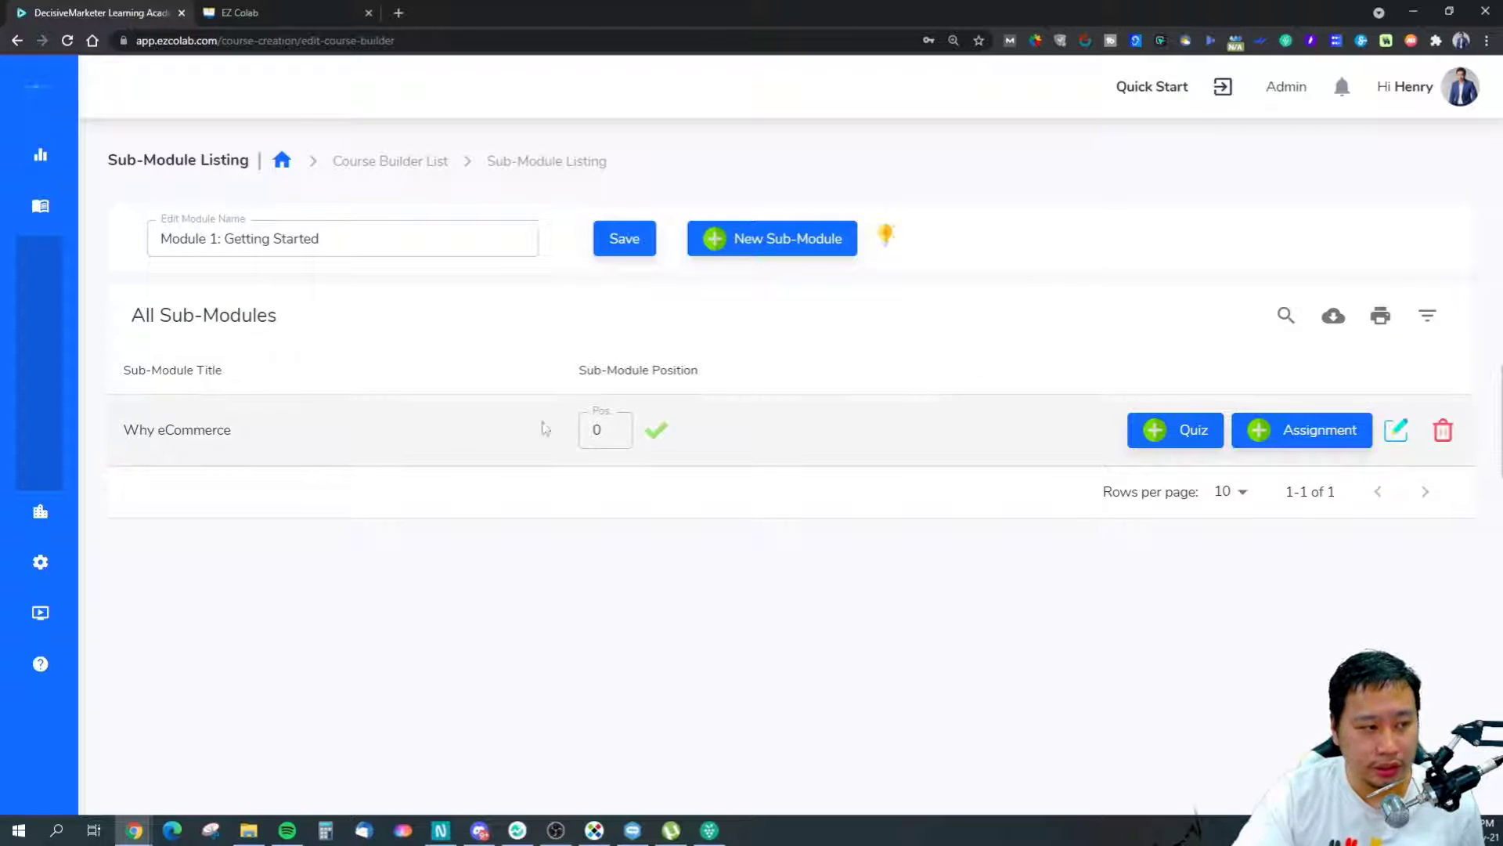
left_click(1395, 430)
scroll(443, 600, "down", 4)
scroll(444, 598, "up", 4)
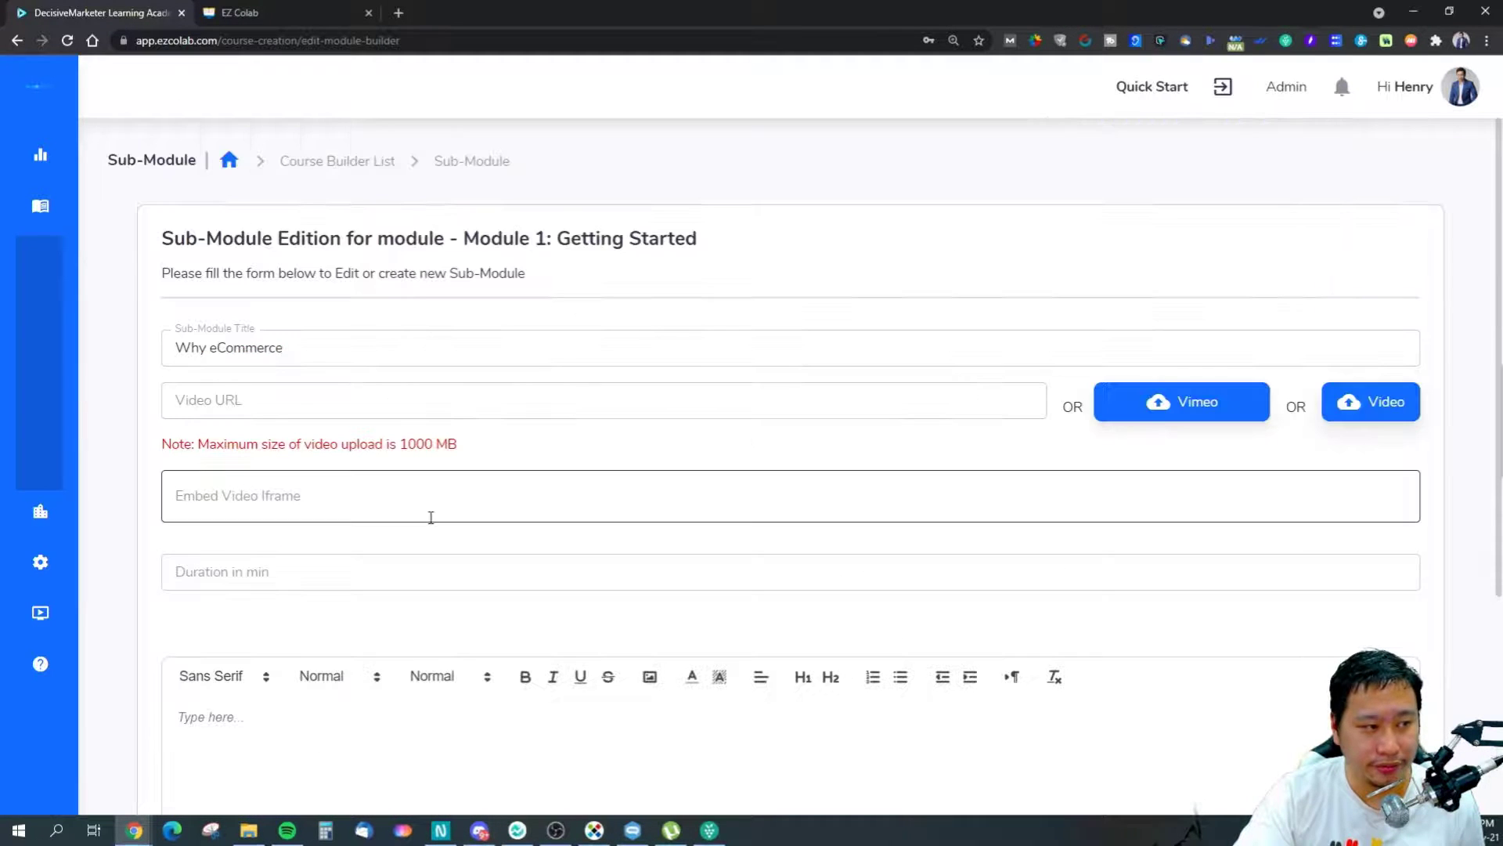
Focus the Embed Video Iframe field and bring up the other open browser windows.
left_click(359, 496)
scroll(368, 548, "down", 4)
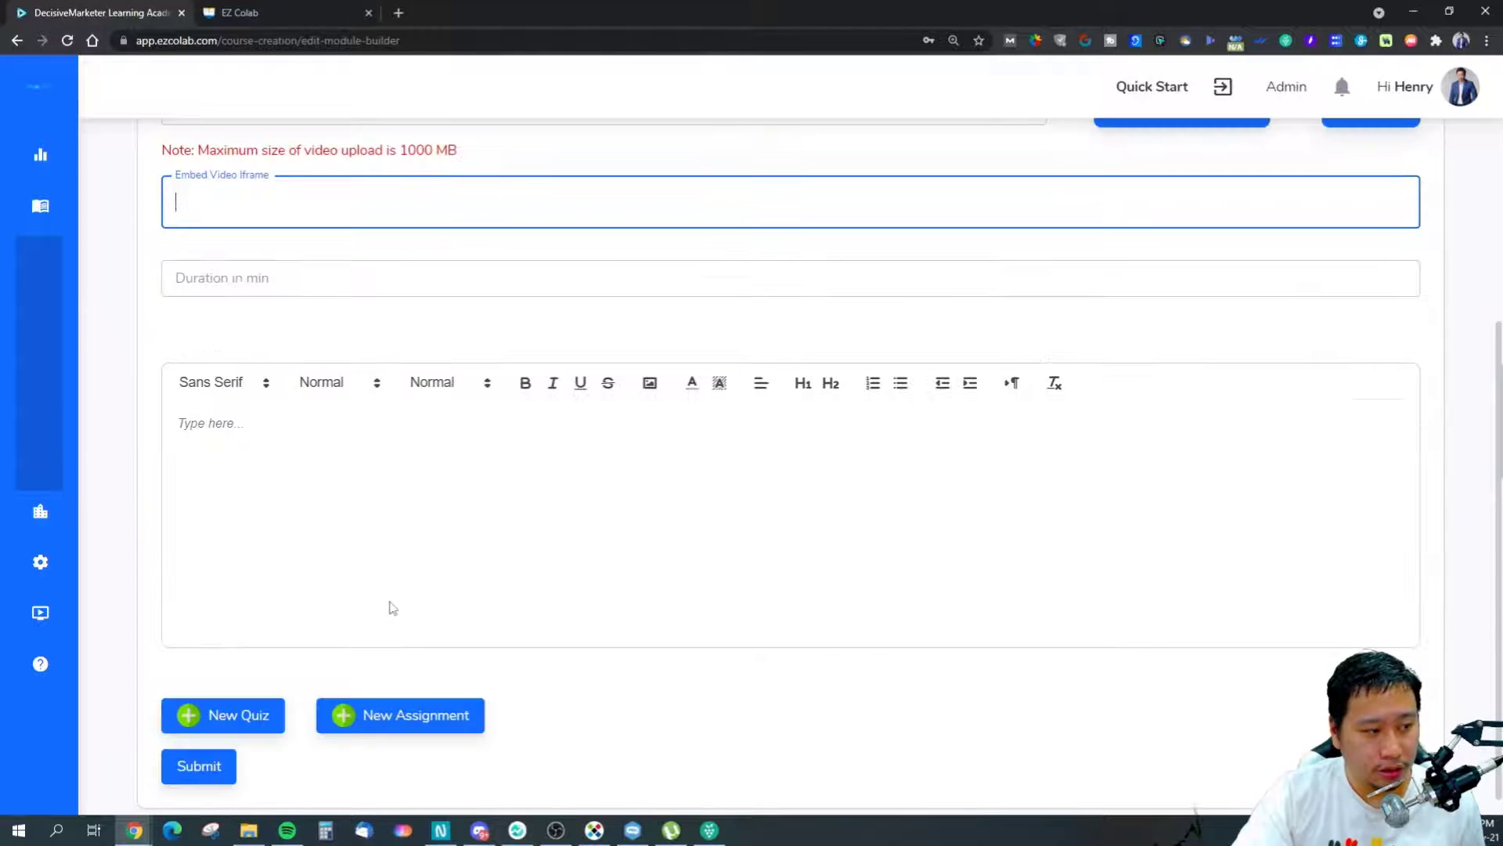
scroll(327, 229, "up", 4)
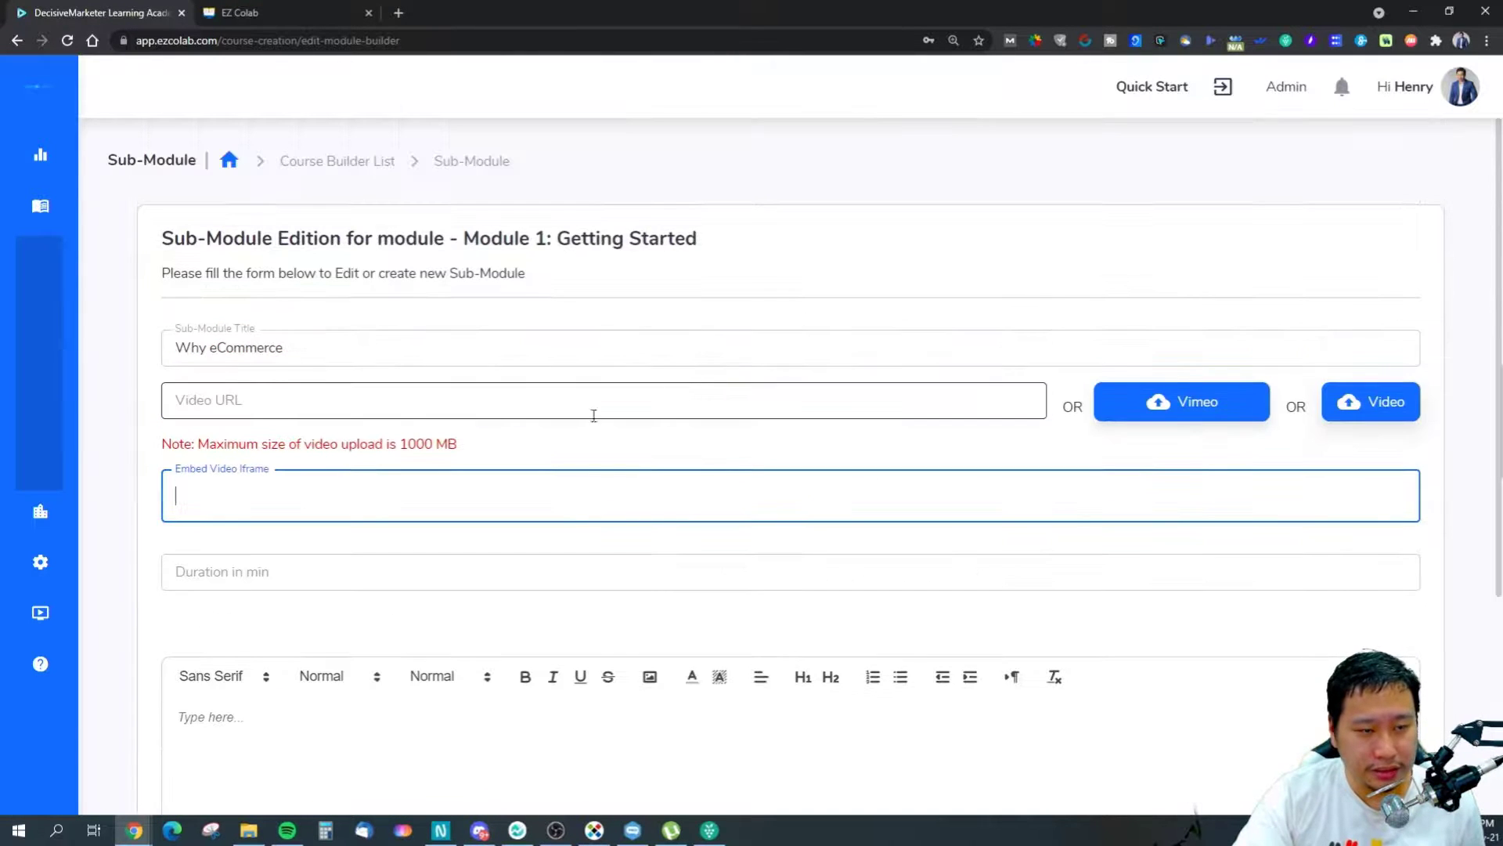
left_click(319, 526)
left_click(326, 484)
scroll(179, 536, "down", 4)
scroll(168, 532, "up", 3)
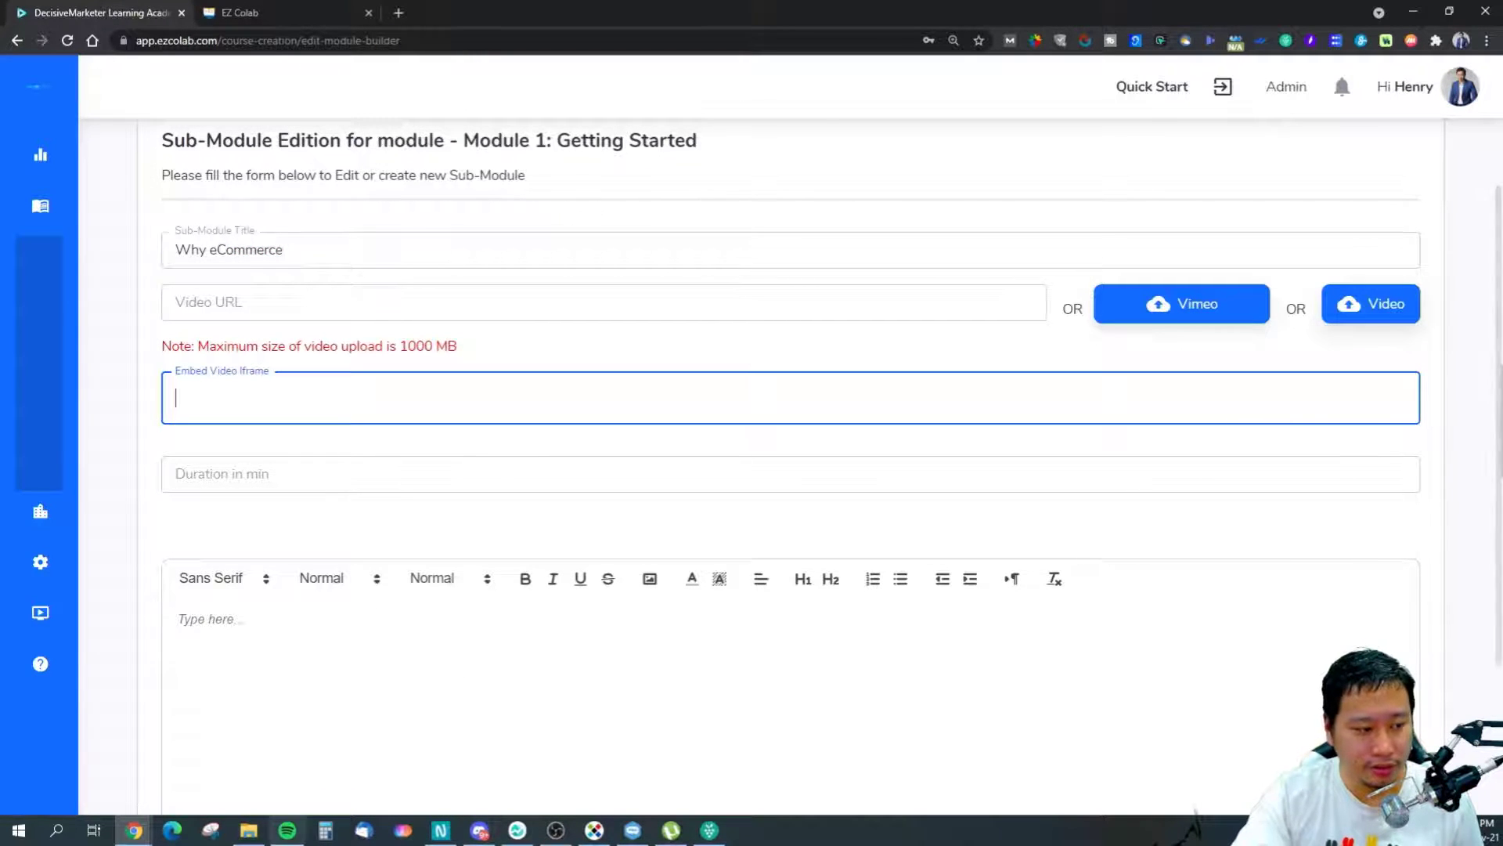
left_click(134, 830)
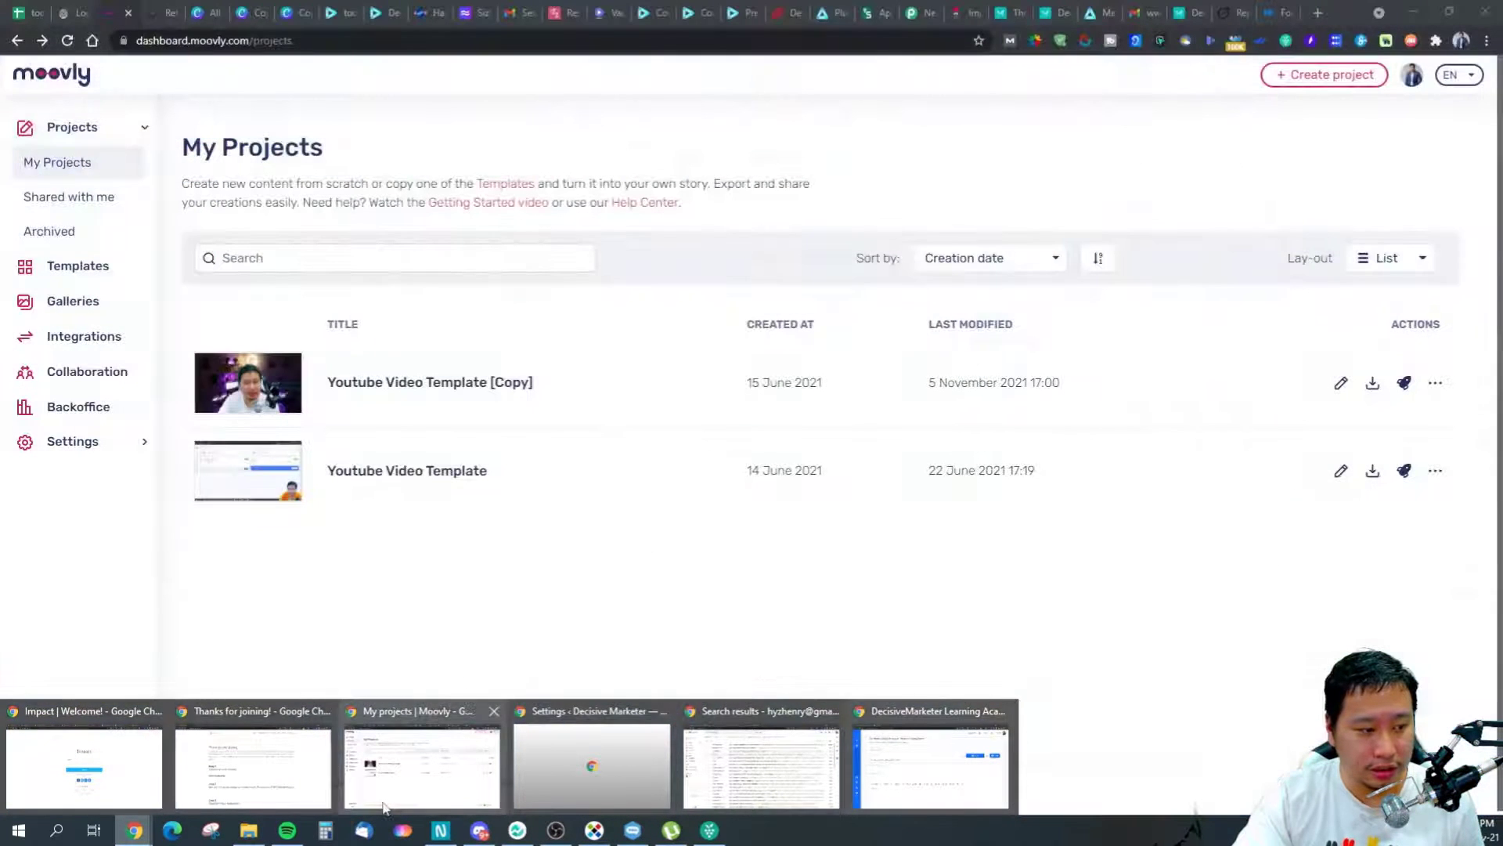
Copy the Why eCommerce? video's responsive iframe embed code from Vadoo, then return to EzColab's embed field.
left_click(384, 806)
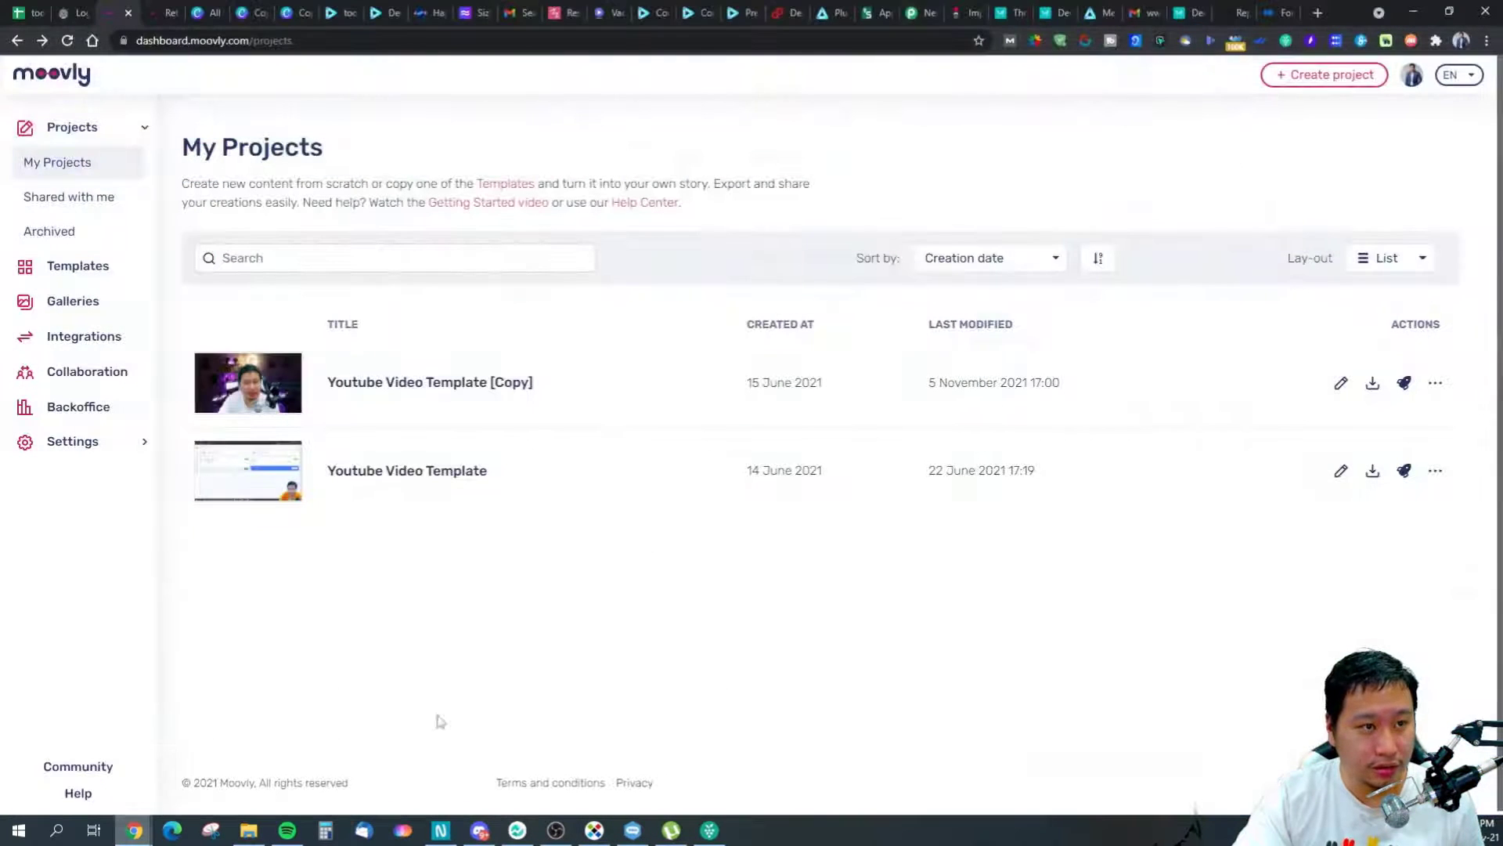
left_click(602, 14)
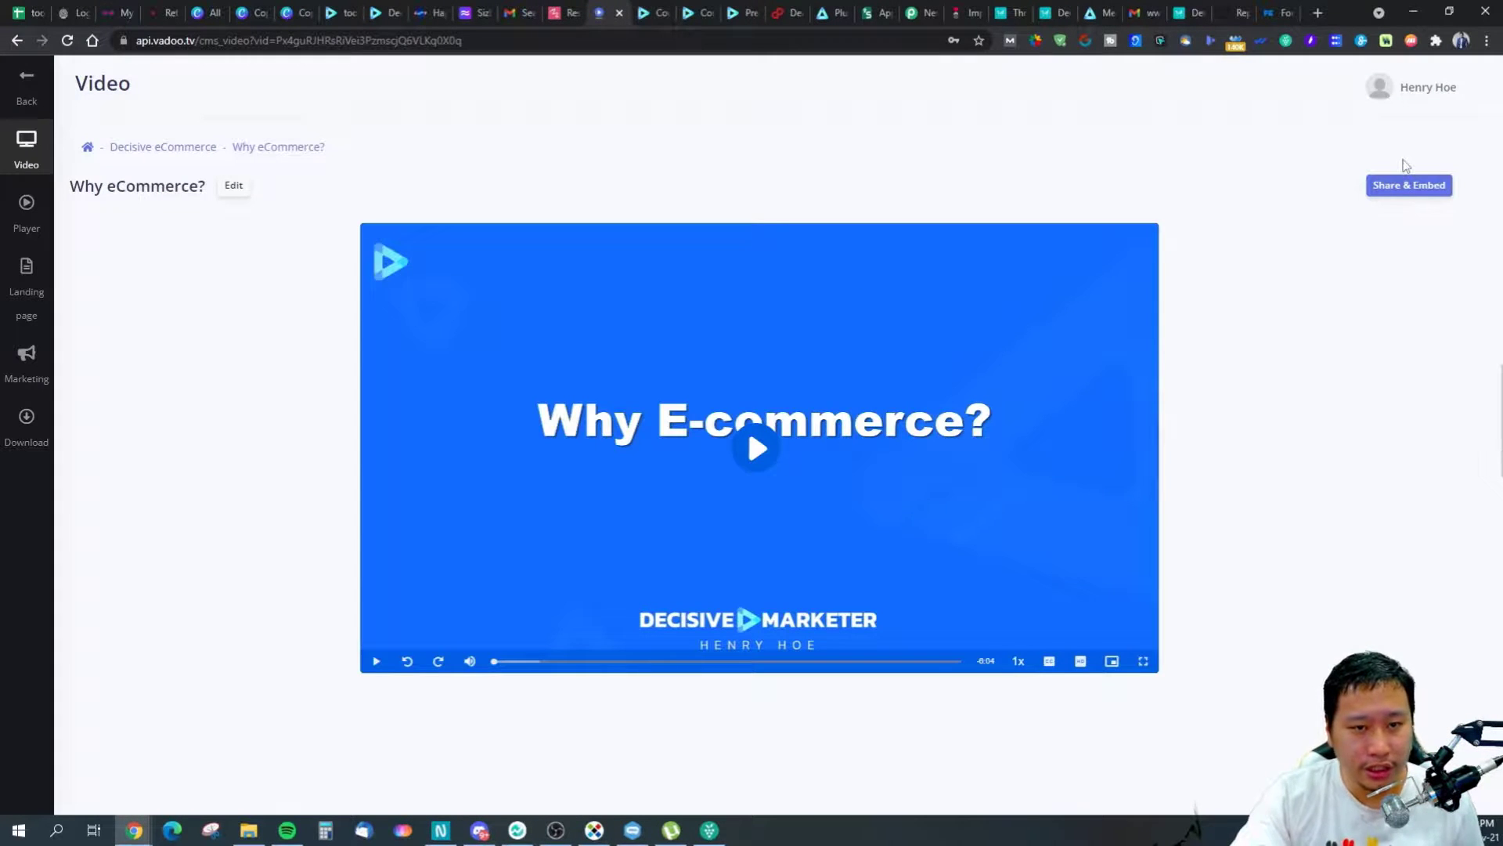
left_click(1408, 185)
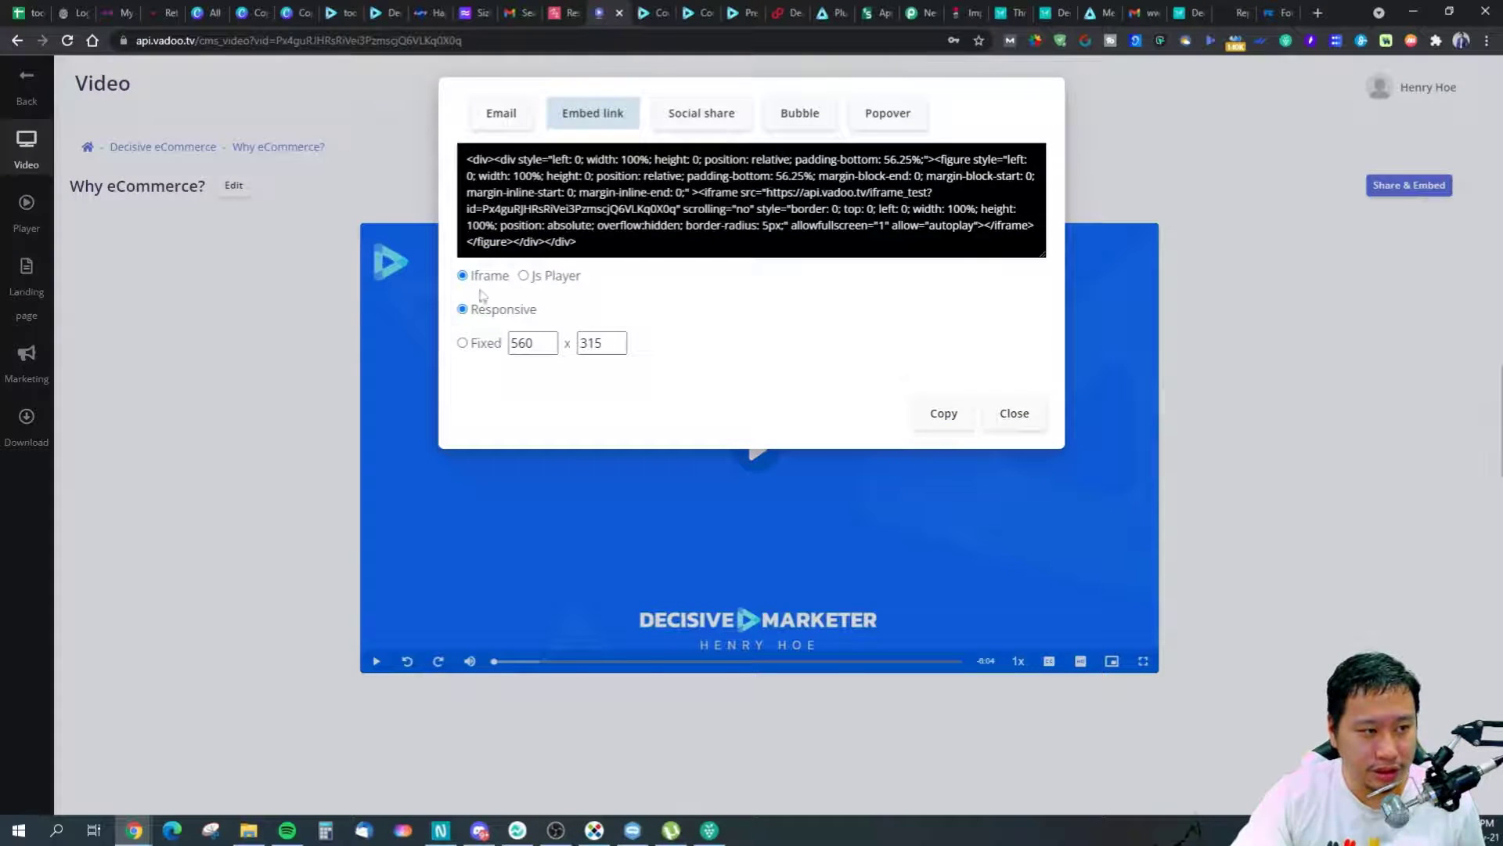
left_click(943, 412)
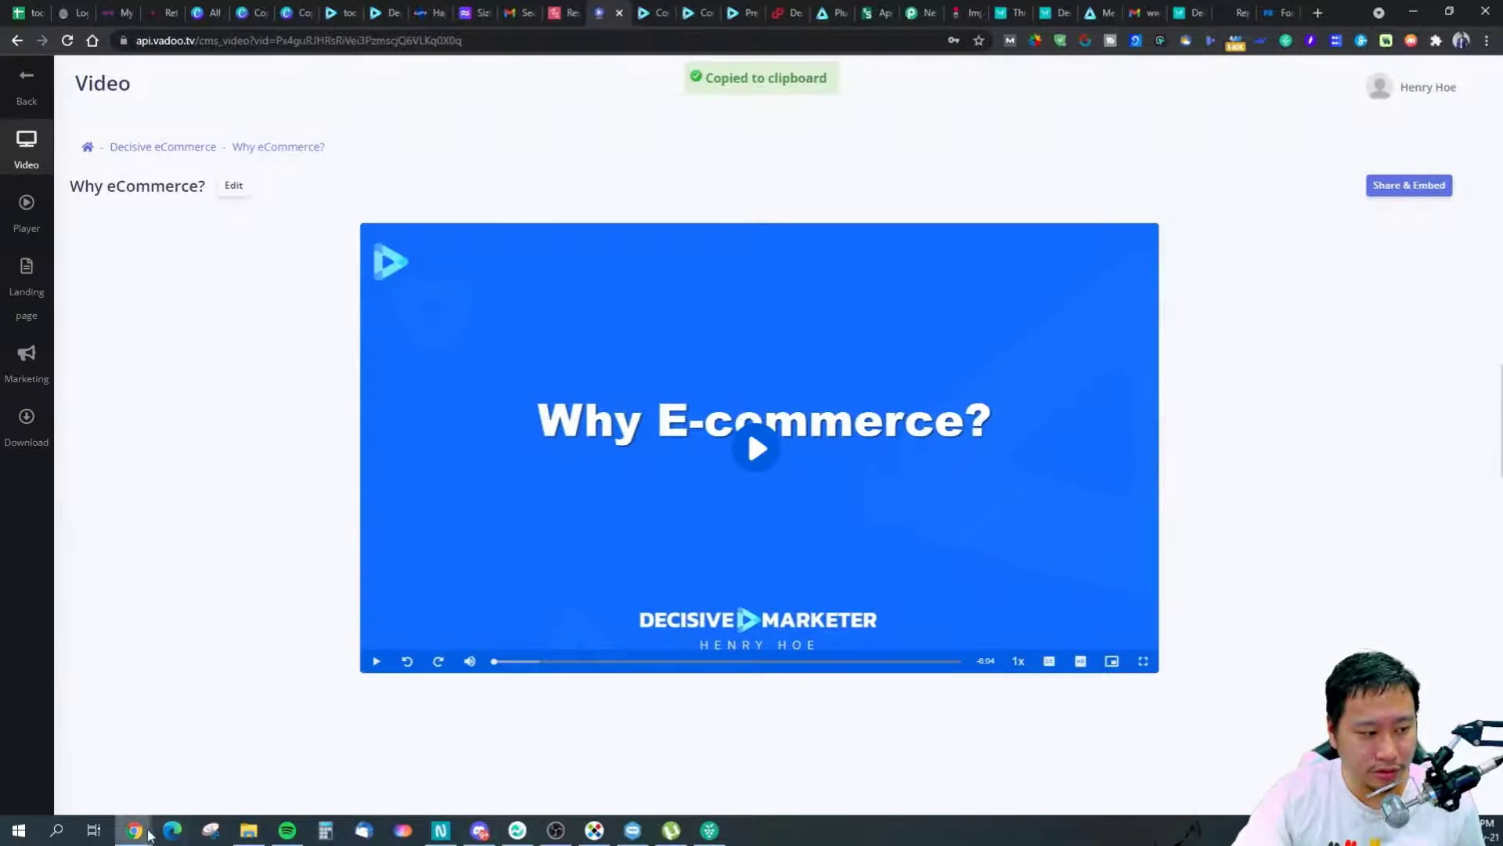
mouse_move(148, 834)
left_click(951, 748)
left_click(223, 394)
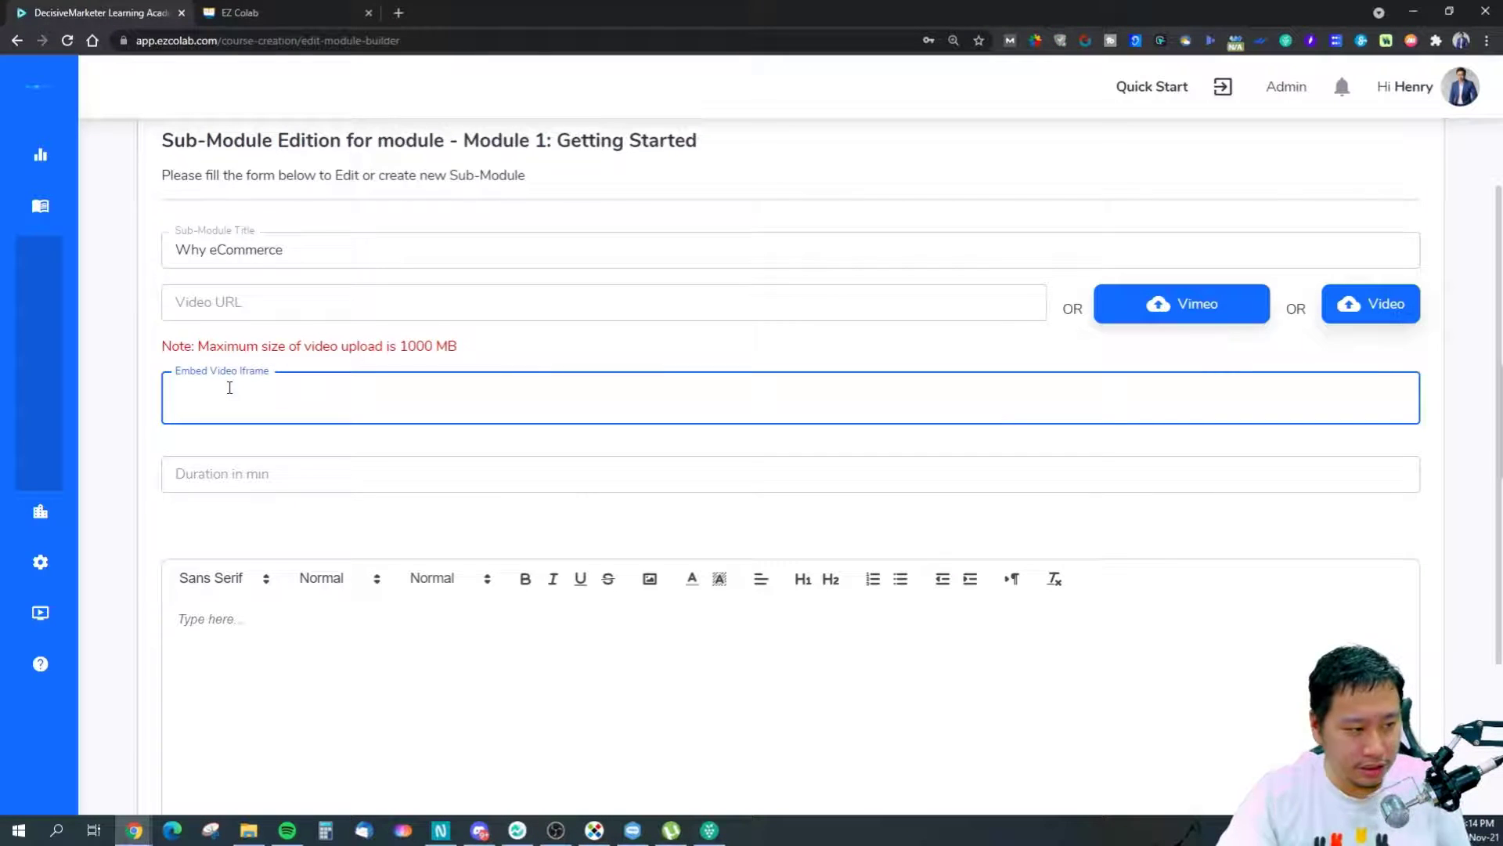
Paste the Vadoo embed code into the iframe field and begin the description with 'Te'.
key("ctrl+v")
left_click(375, 477)
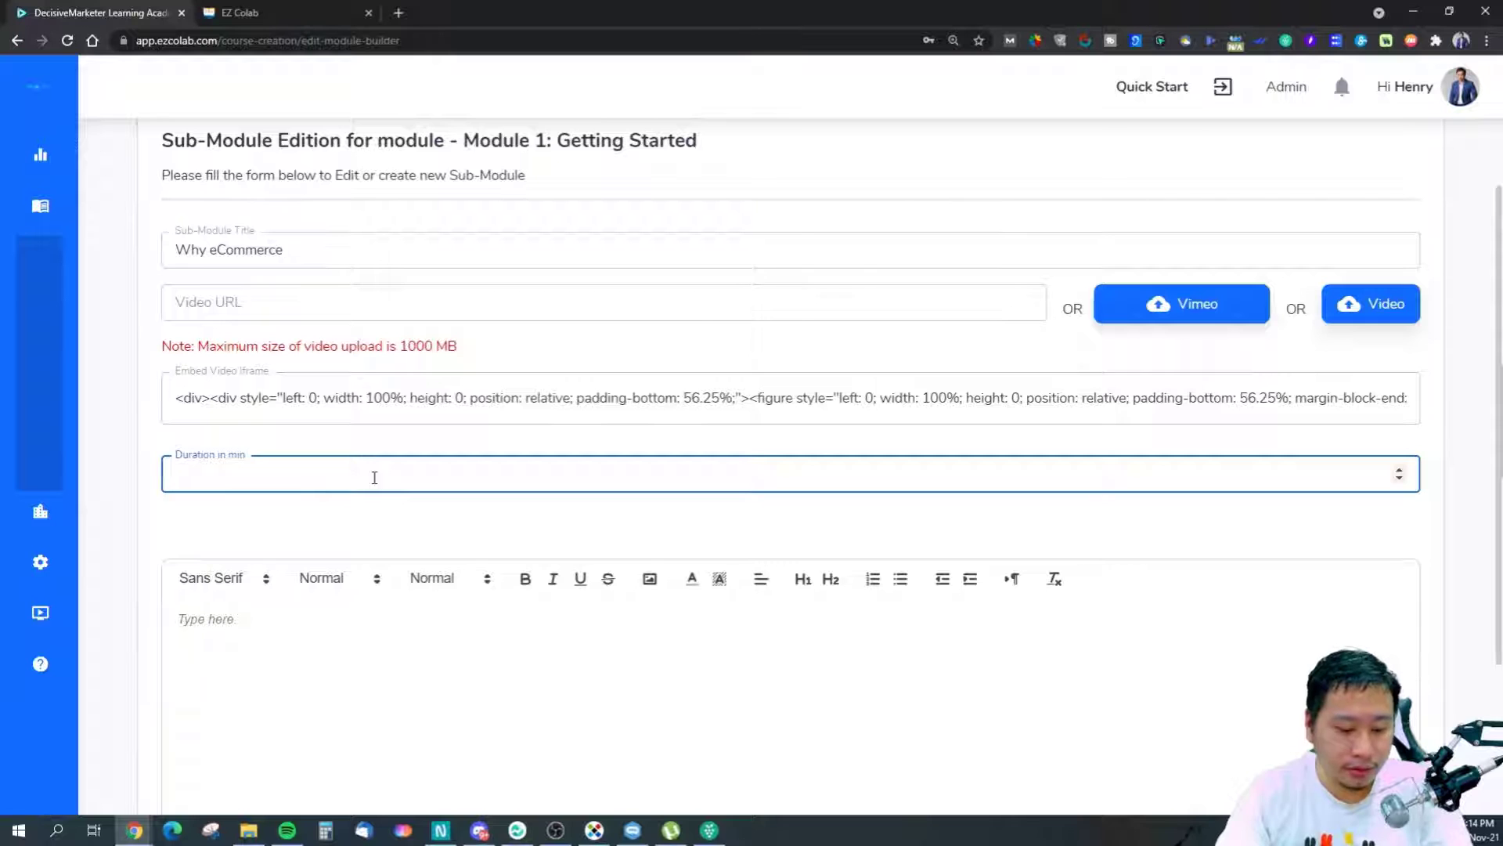
left_click(294, 630)
type("Test")
scroll(293, 630, "down", 3)
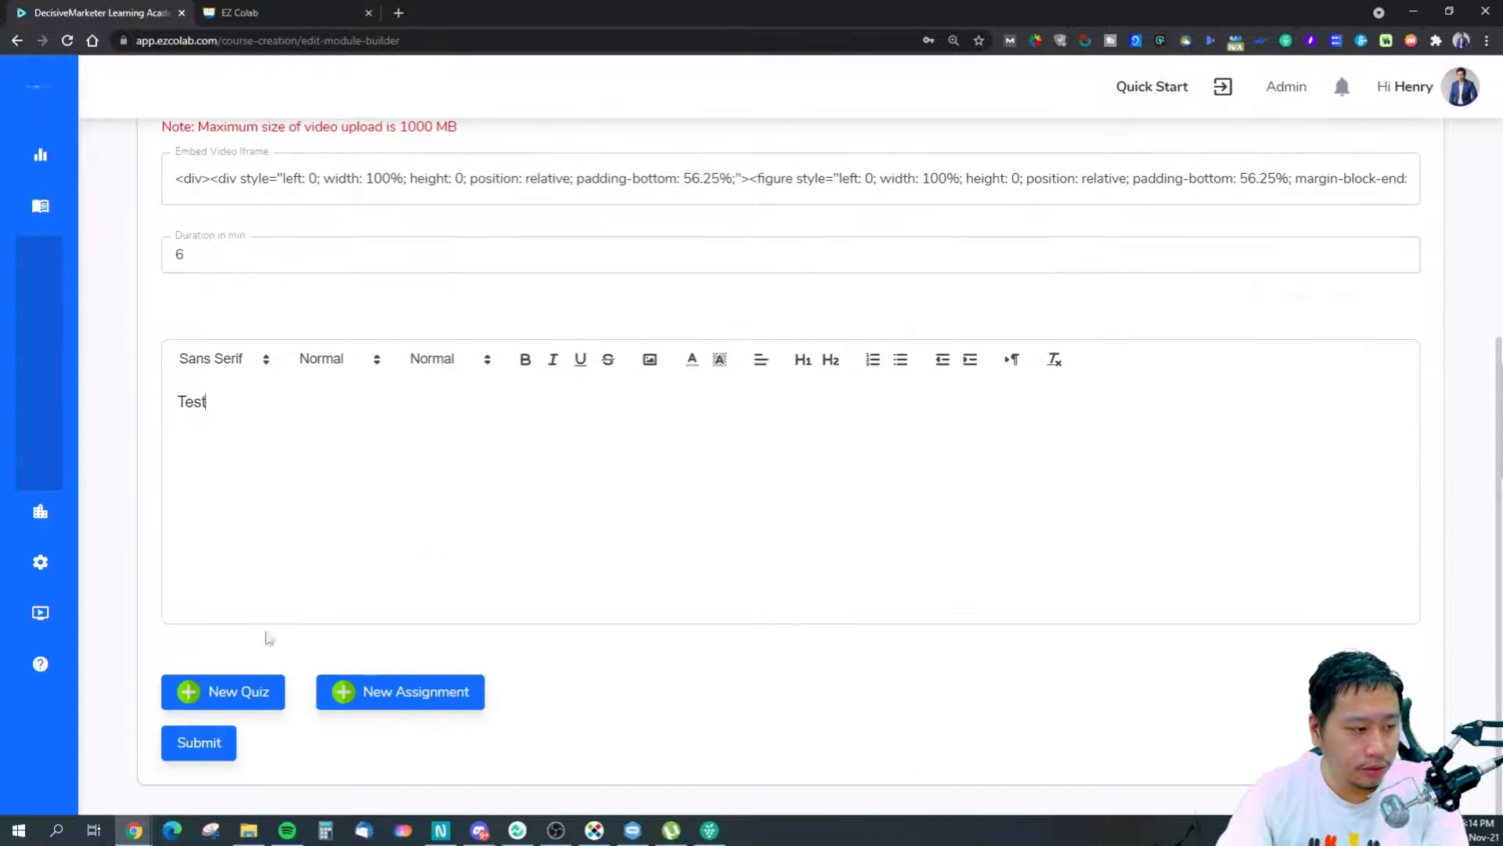
scroll(263, 717, "up", 4)
scroll(269, 715, "down", 4)
Open the New Quiz form for the Why eCommerce sub-module.
left_click(274, 693)
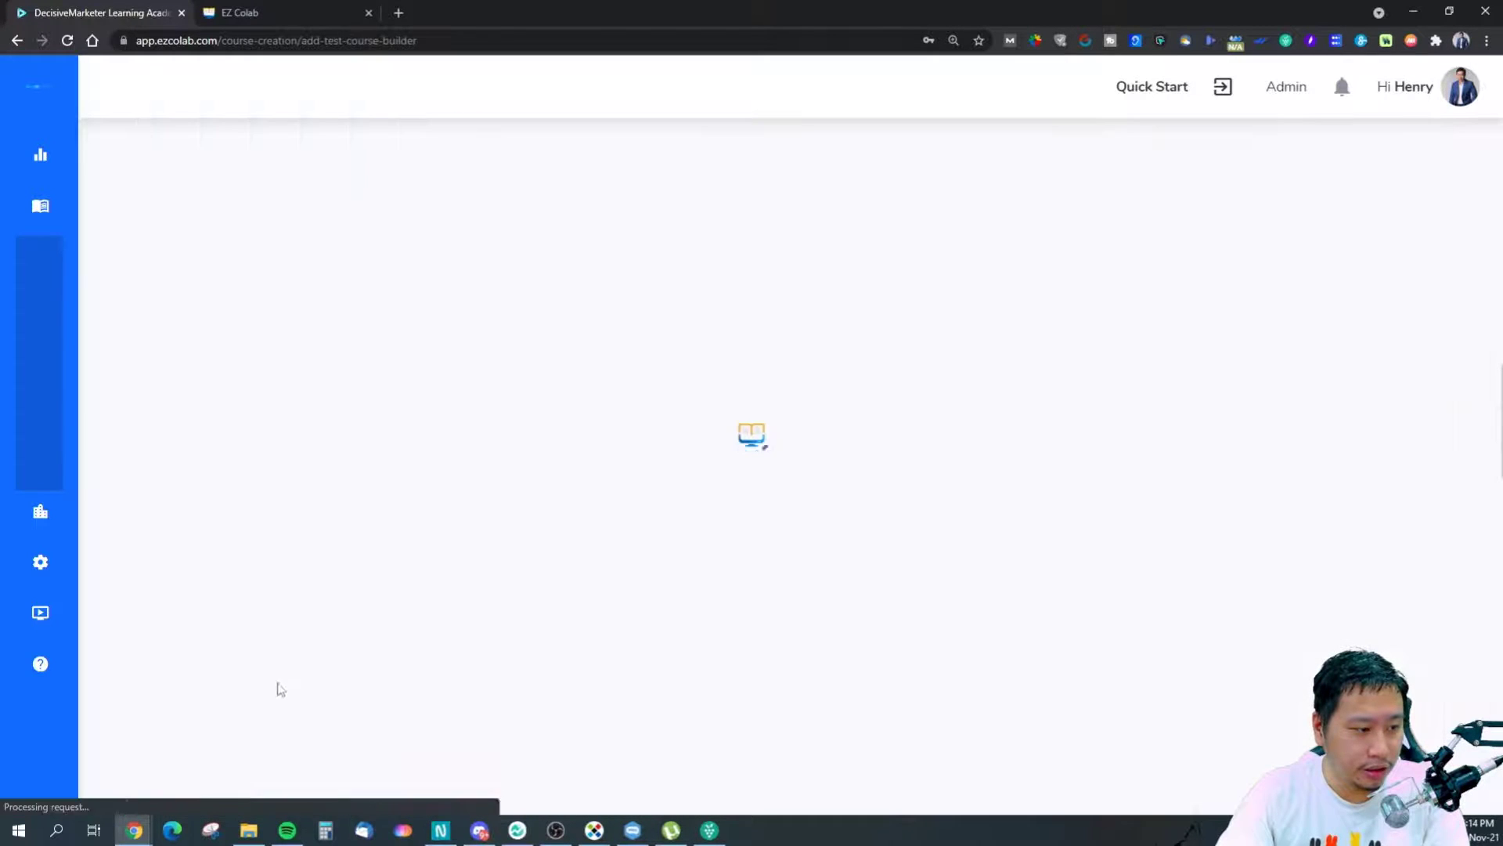
scroll(345, 472, "down", 6)
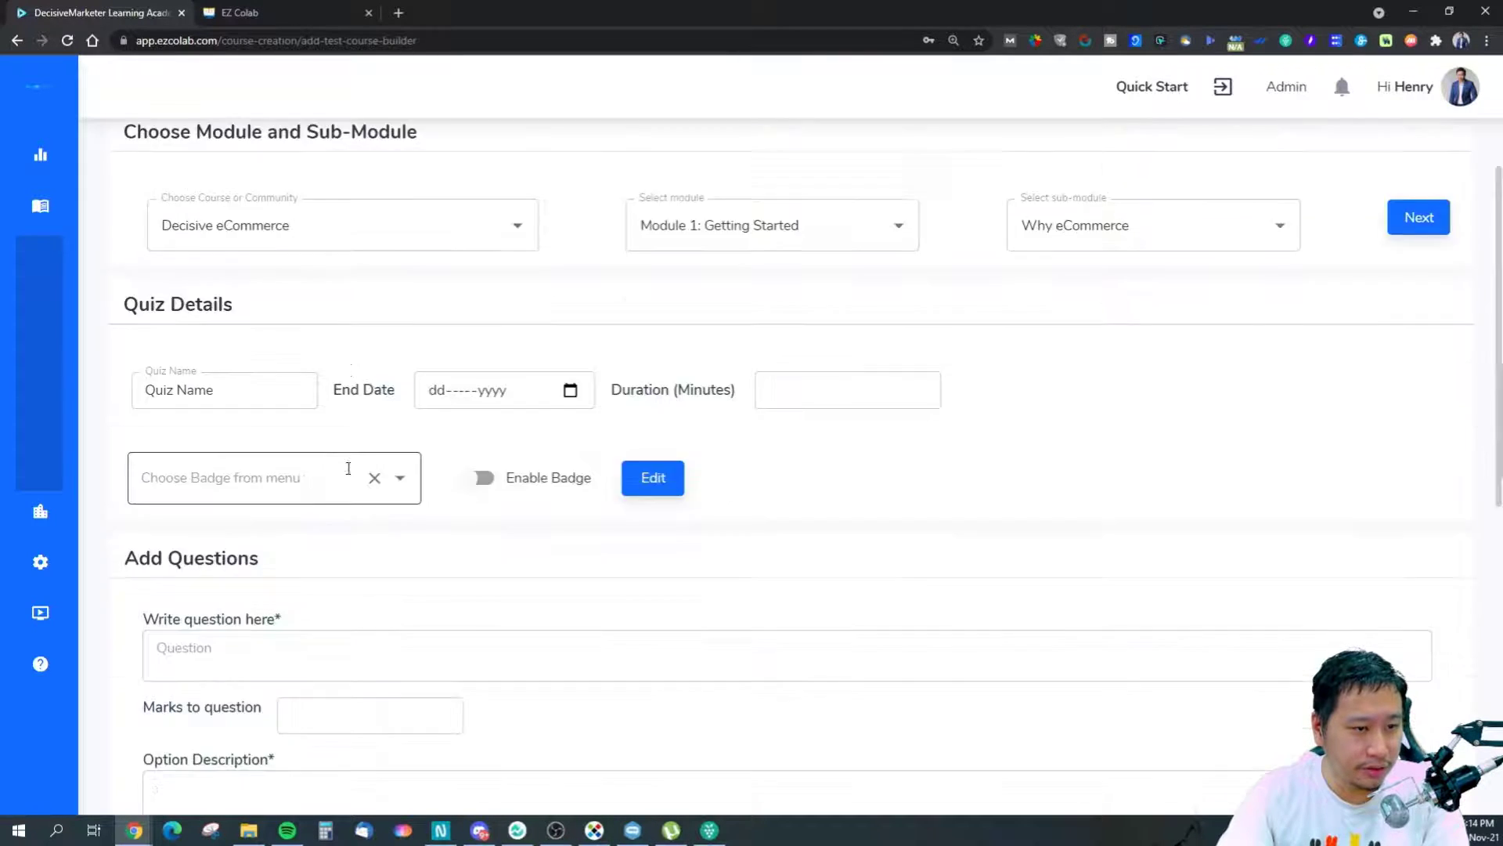
scroll(322, 460, "up", 4)
scroll(322, 462, "up", 1)
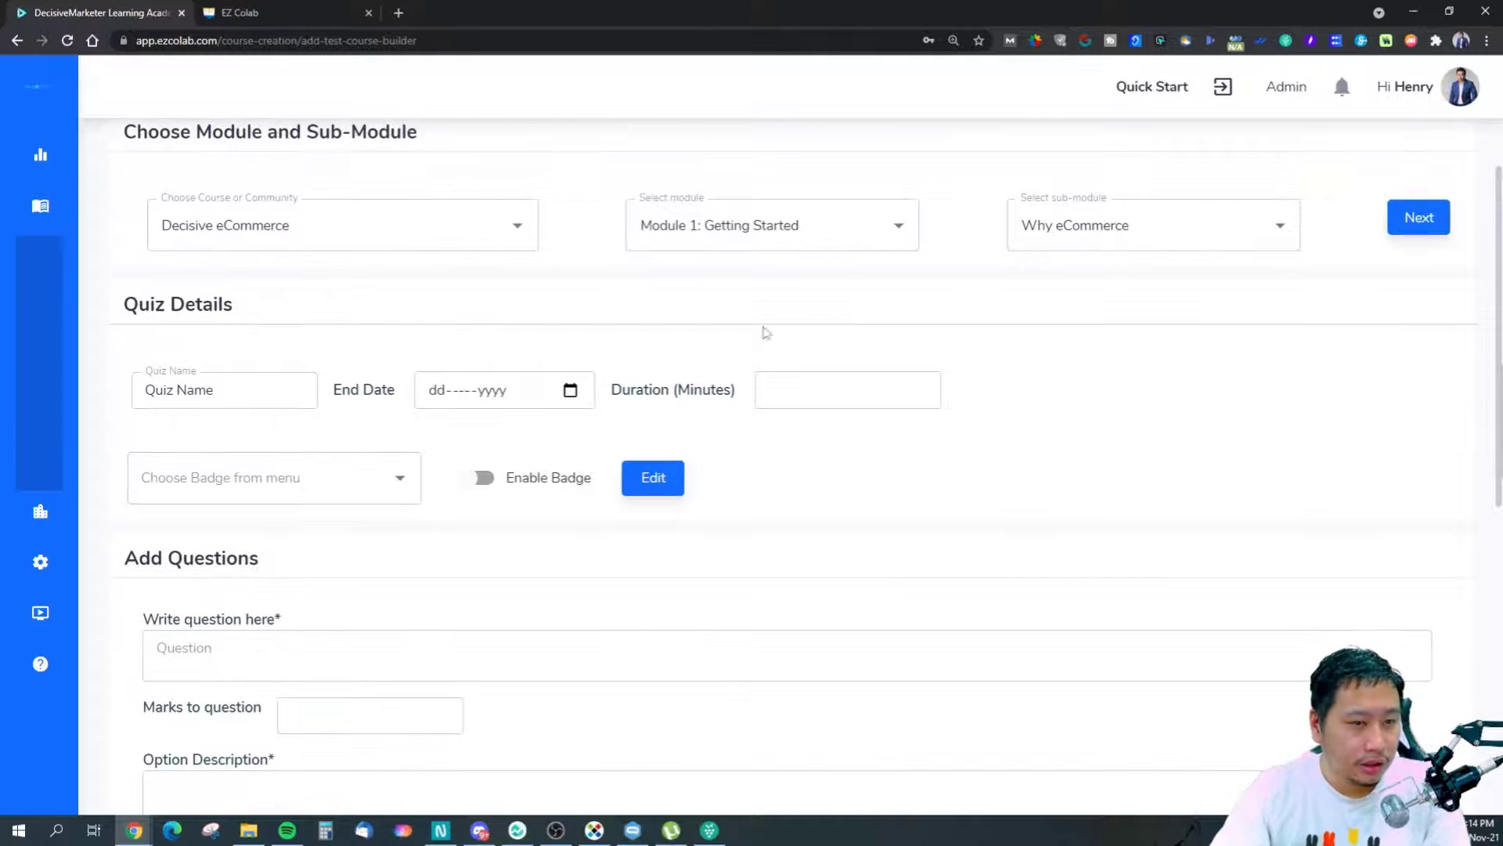
scroll(383, 426, "down", 6)
Back in the sub-module form, paste the iframe code, enter description 'test', and submit.
left_click(16, 45)
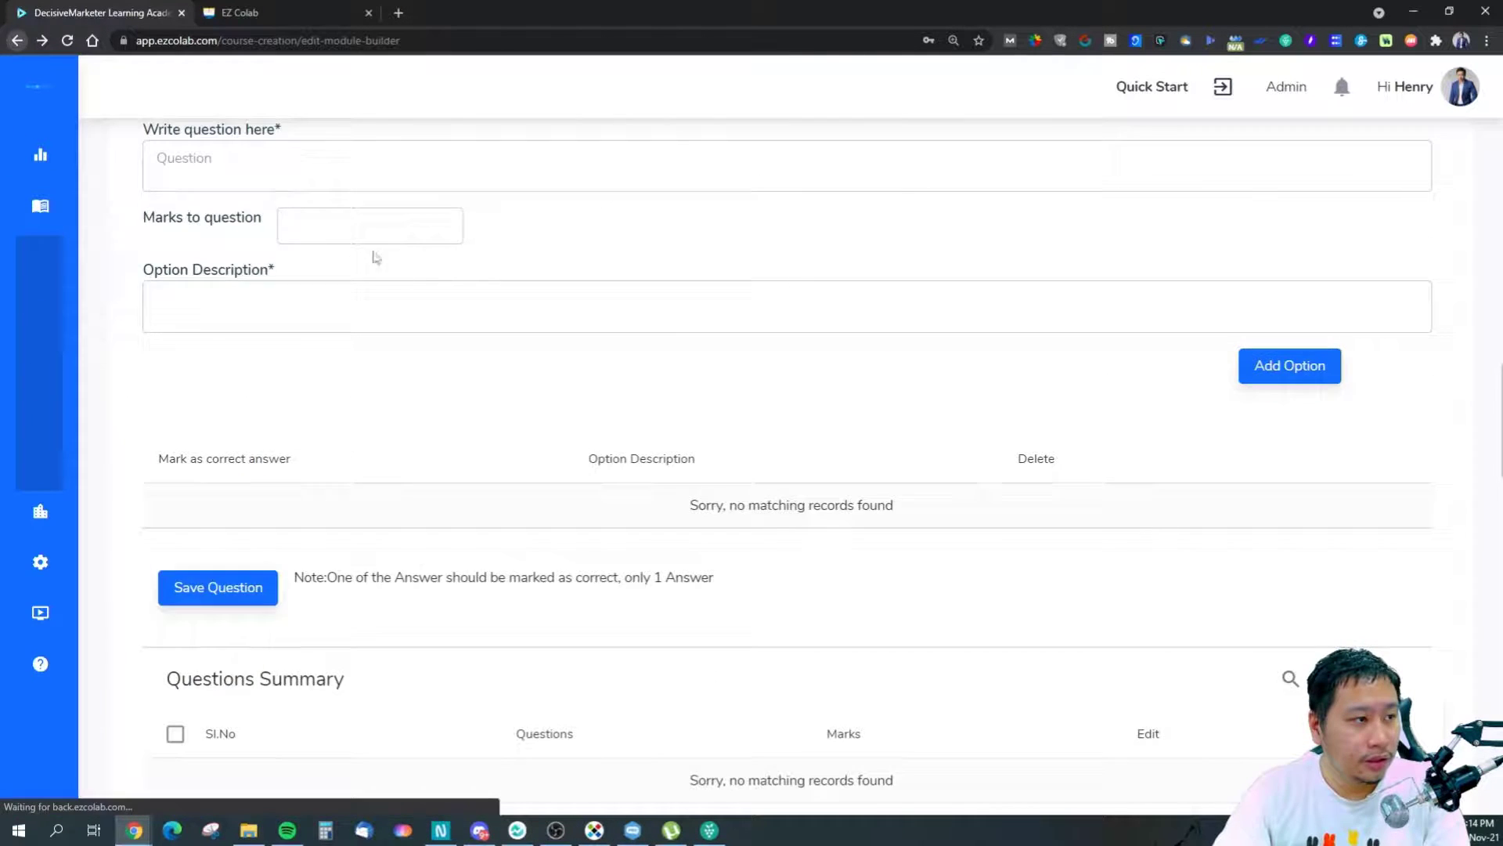
scroll(446, 511, "up", 1)
left_click(368, 274)
key("ctrl+v")
left_click(330, 363)
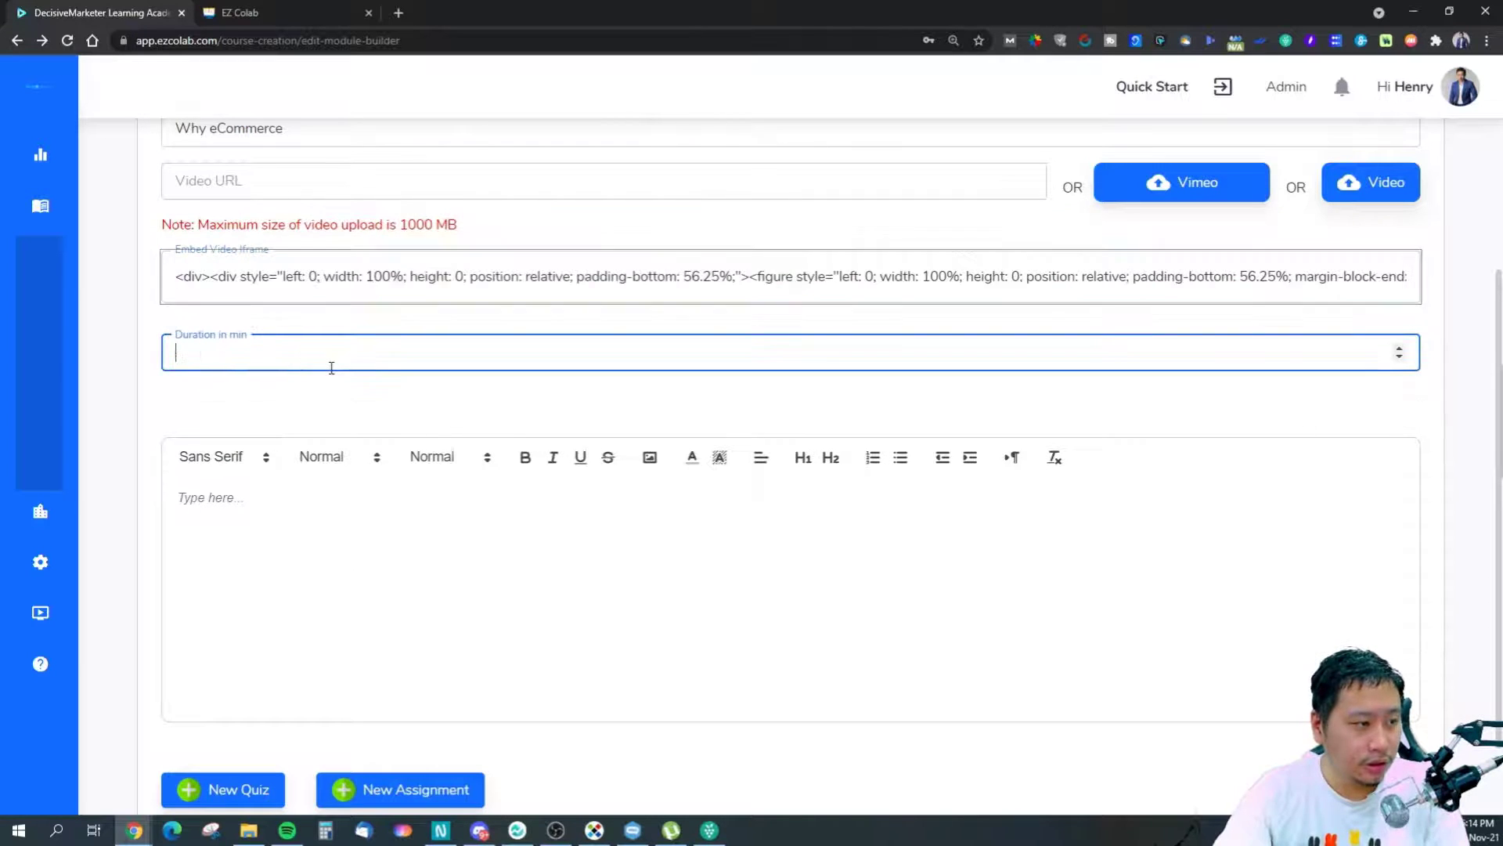
scroll(328, 510, "down", 2)
left_click(216, 749)
type("test")
left_click(188, 742)
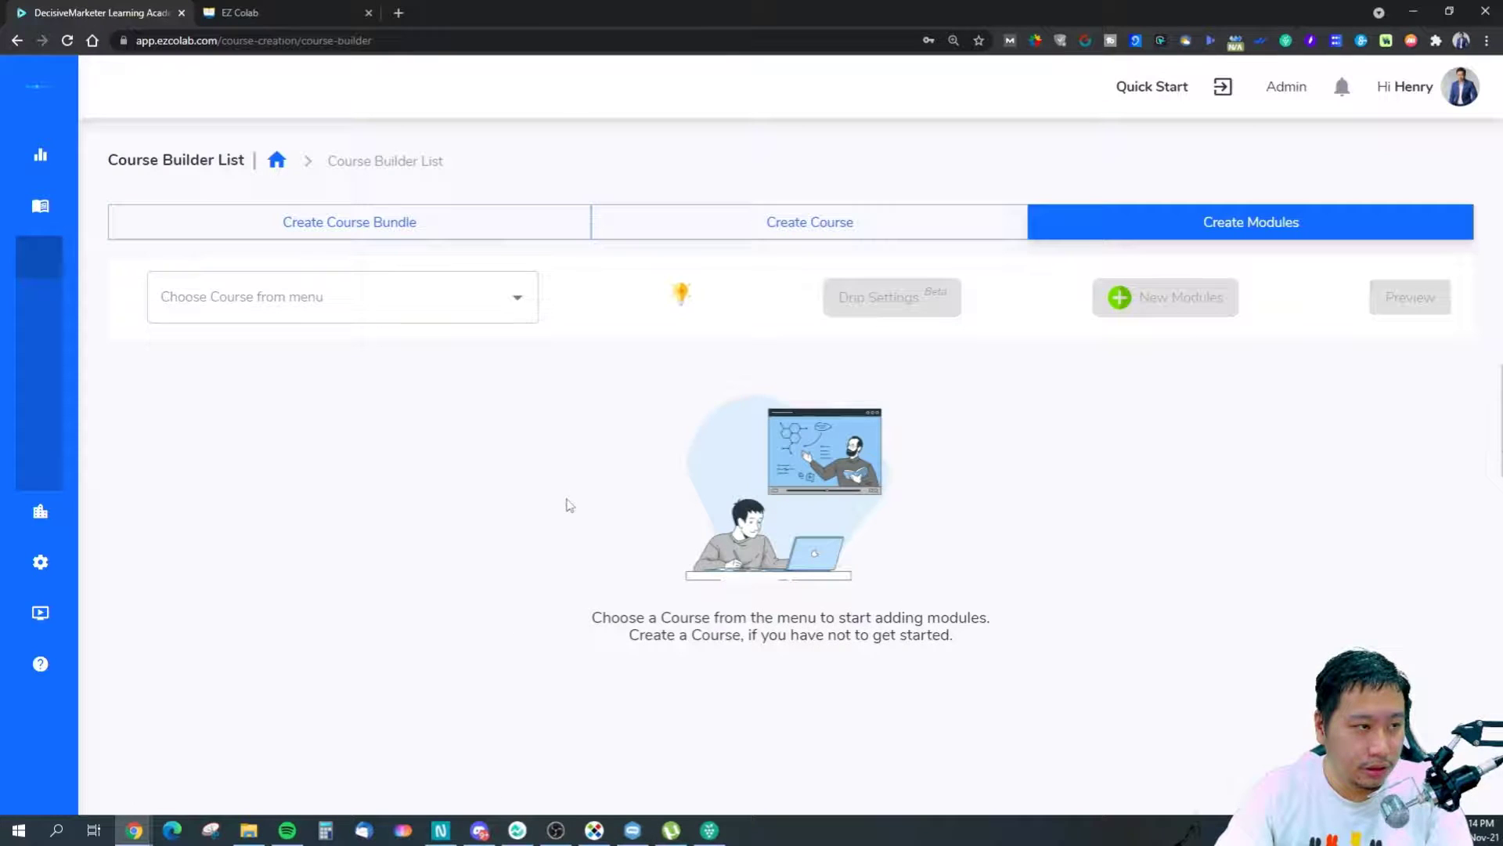
left_click(478, 307)
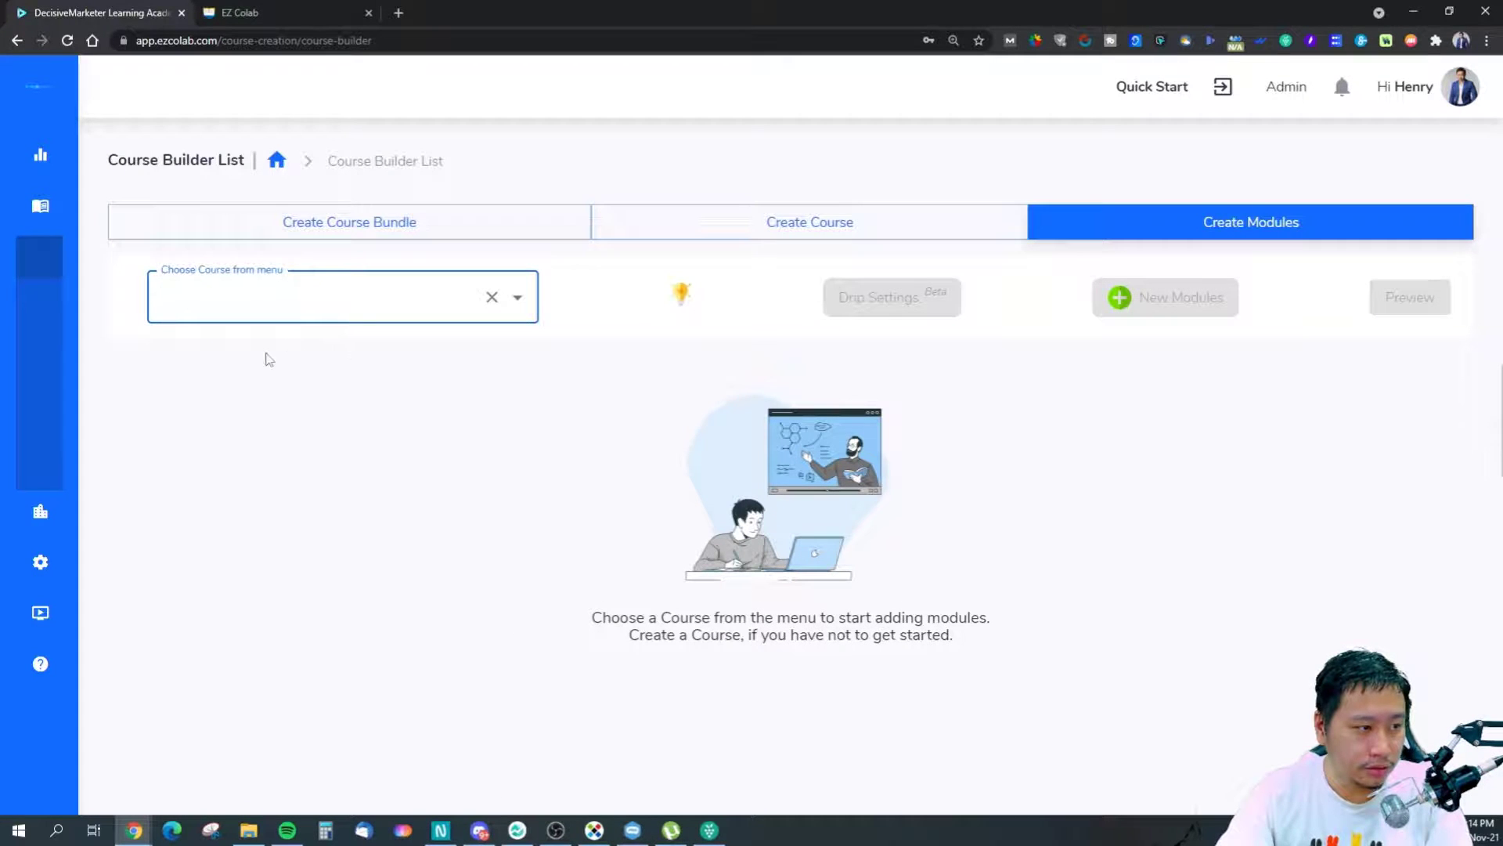
left_click(518, 297)
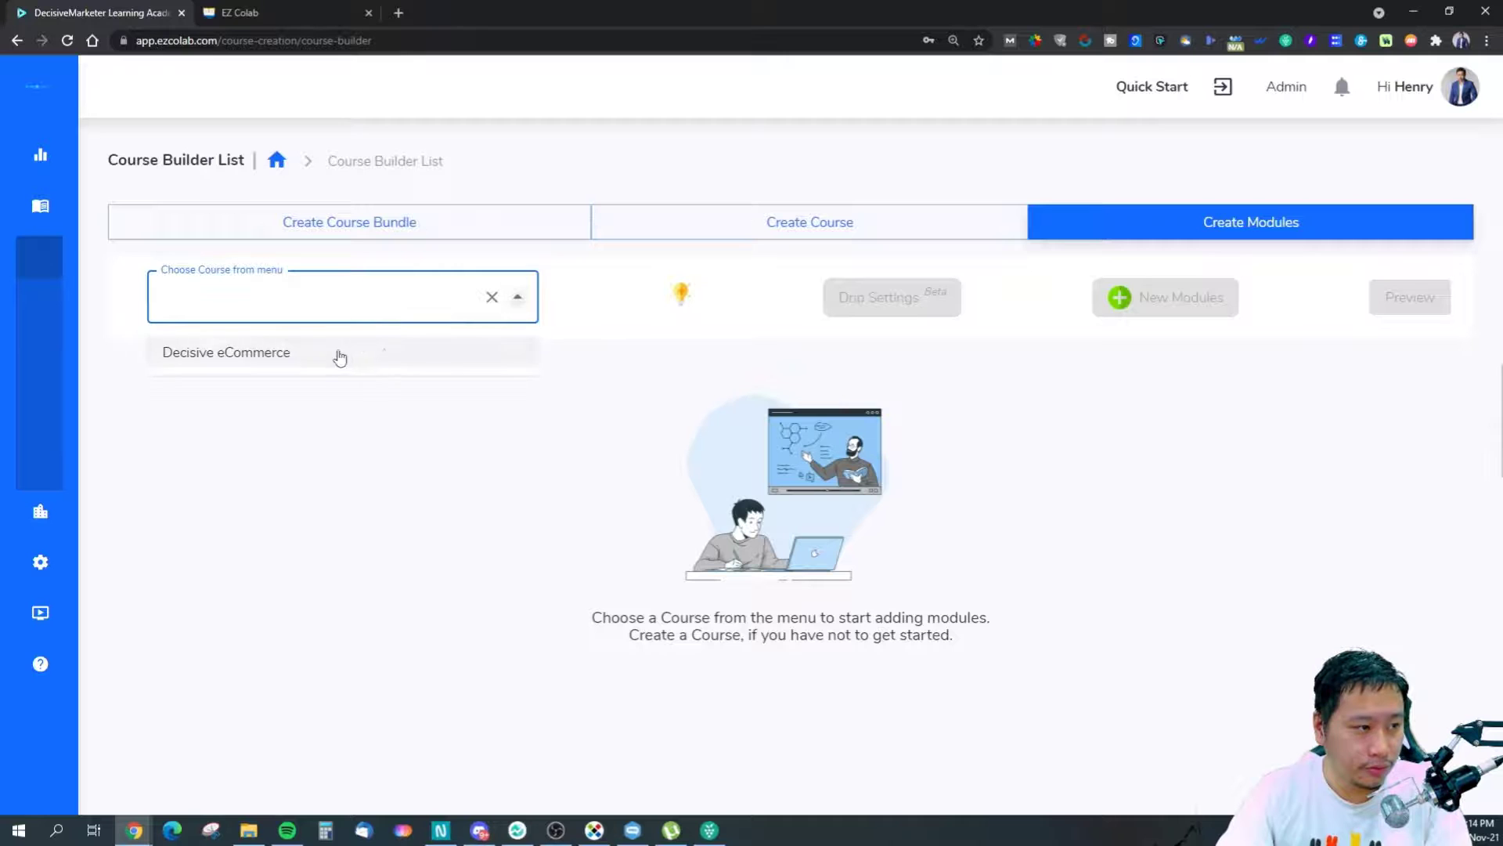
left_click(336, 352)
right_click(1404, 309)
left_click(1189, 374)
left_click(1409, 303)
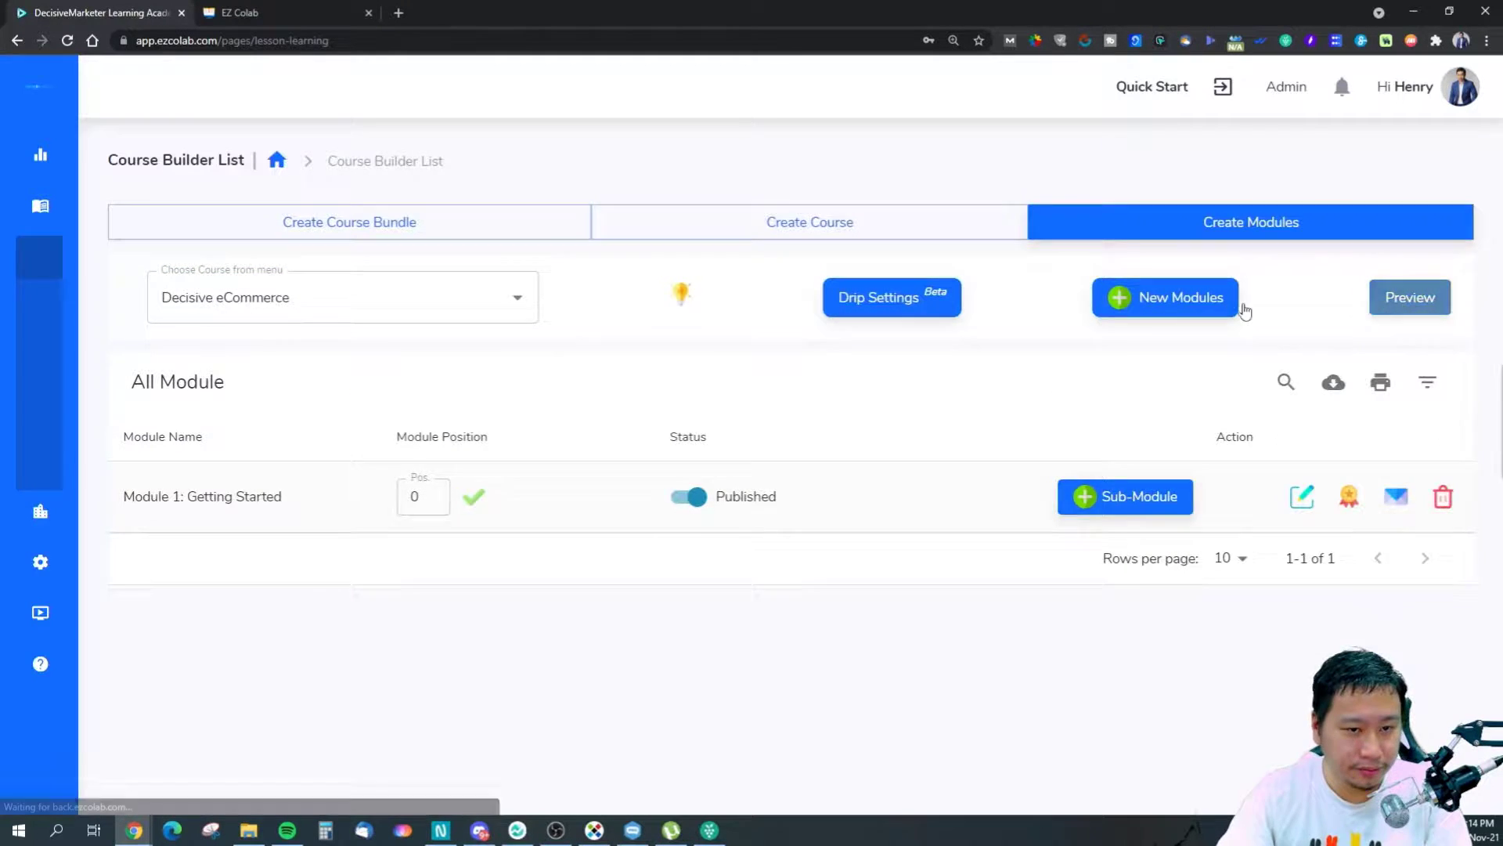
left_click(1190, 312)
left_click(1234, 420)
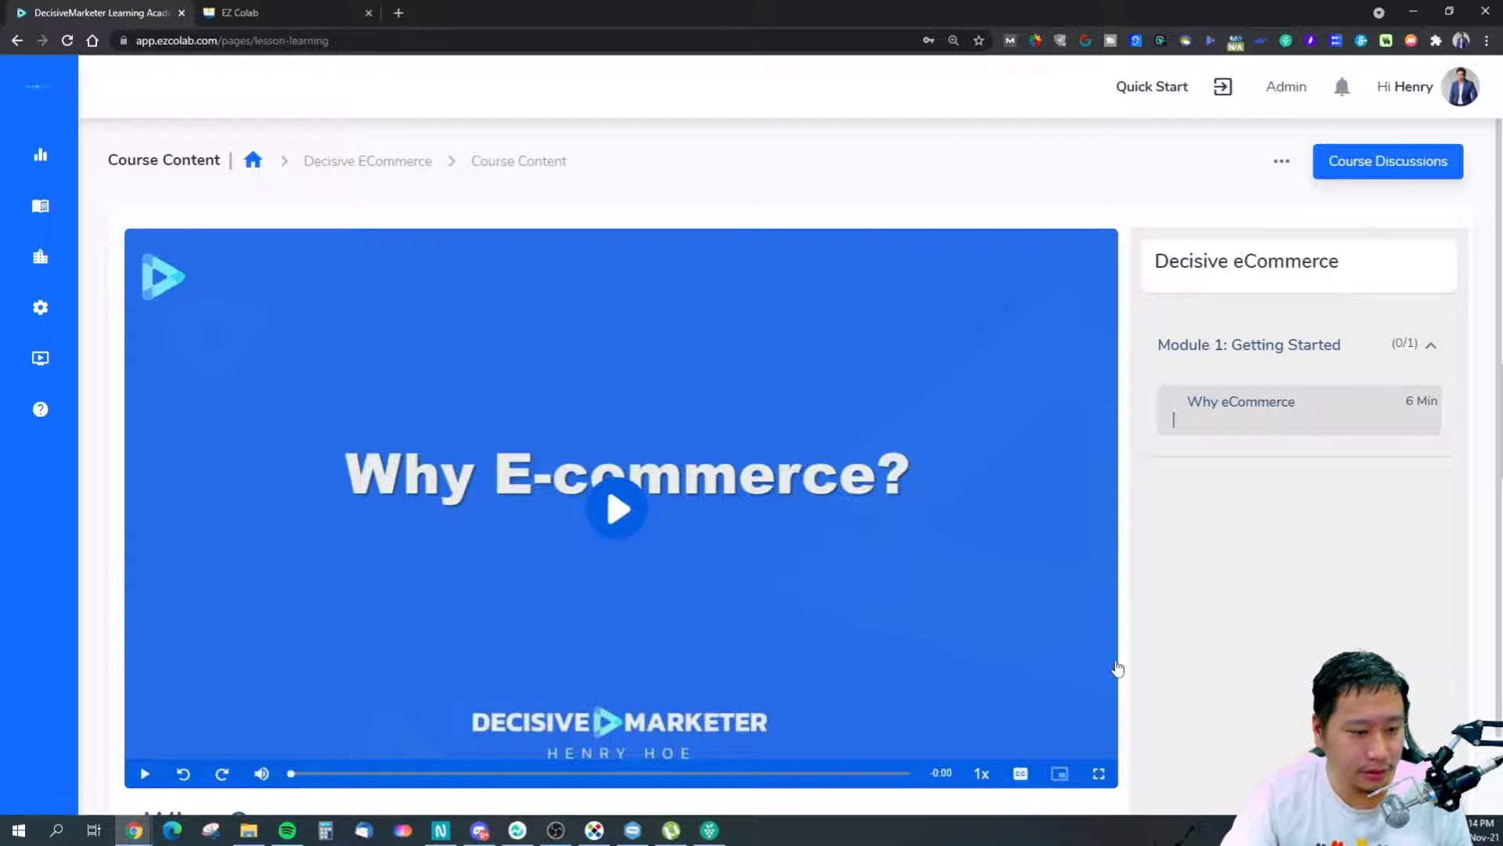
scroll(1229, 646, "down", 3)
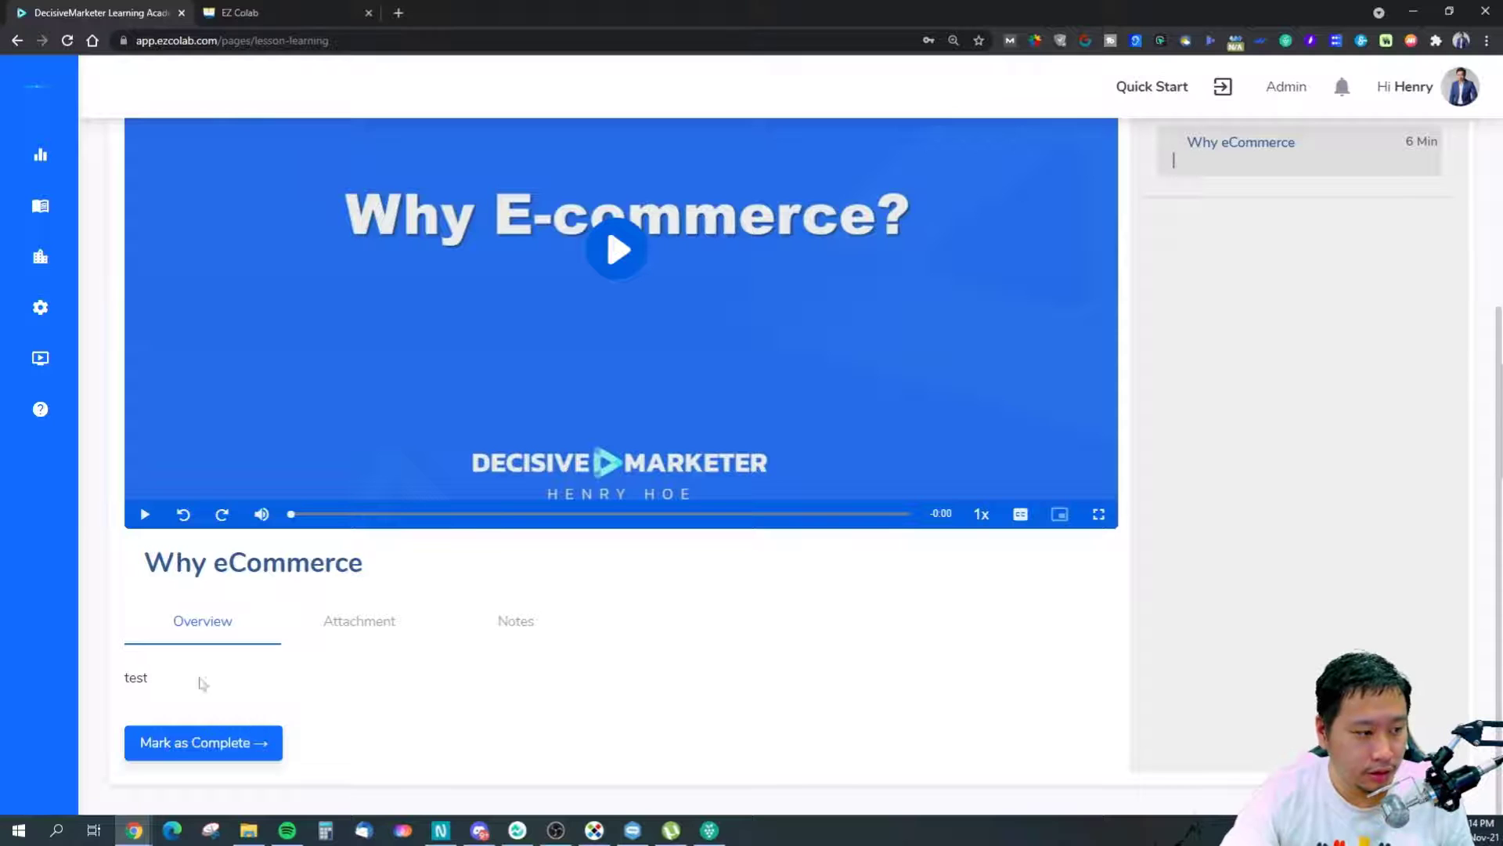
left_click(379, 627)
left_click(515, 620)
left_click(235, 631)
left_click(341, 634)
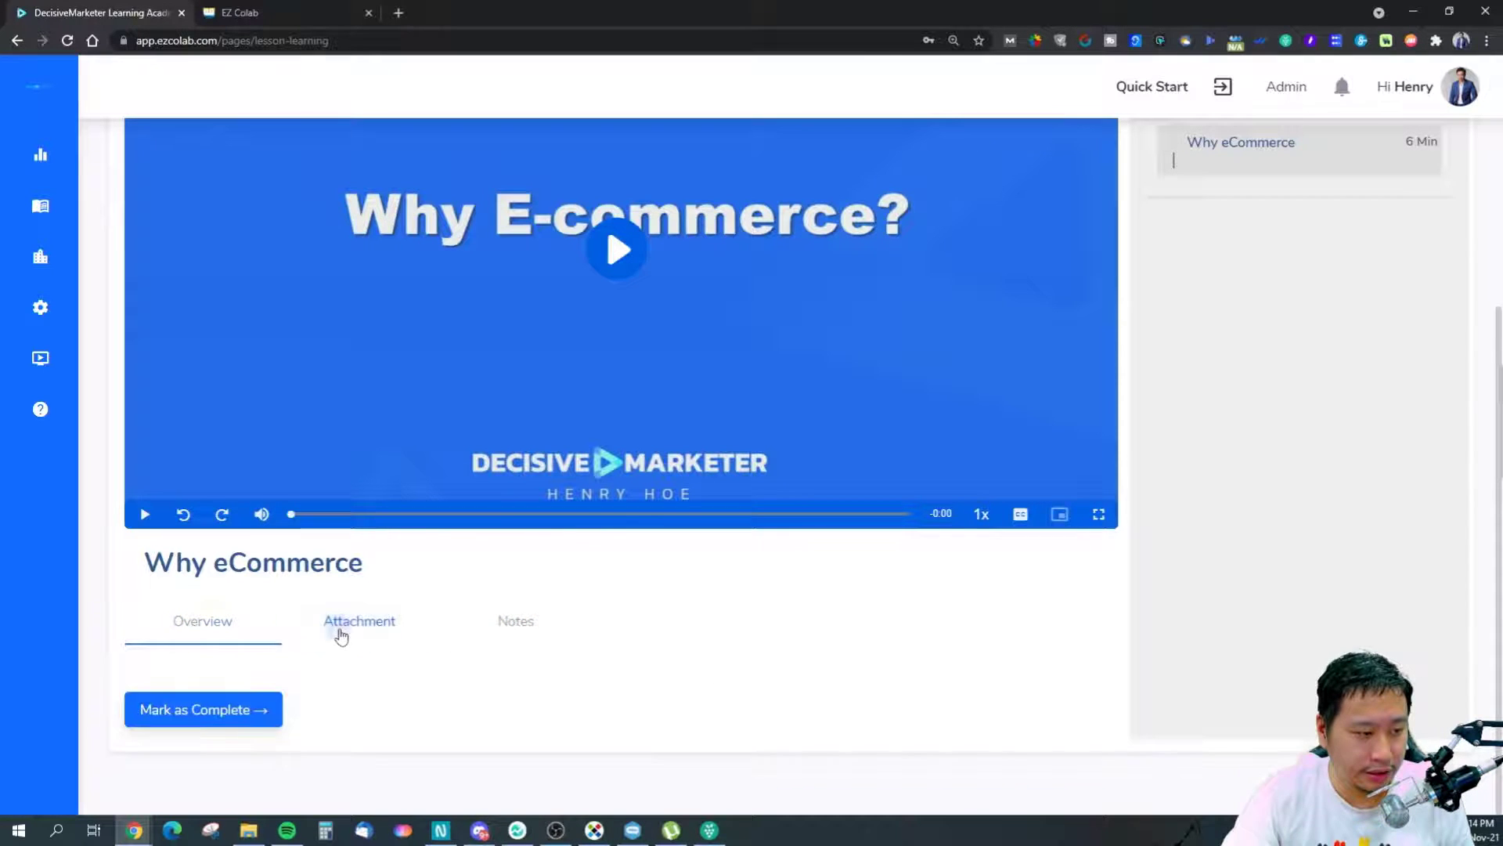
left_click(513, 620)
scroll(308, 624, "down", 2)
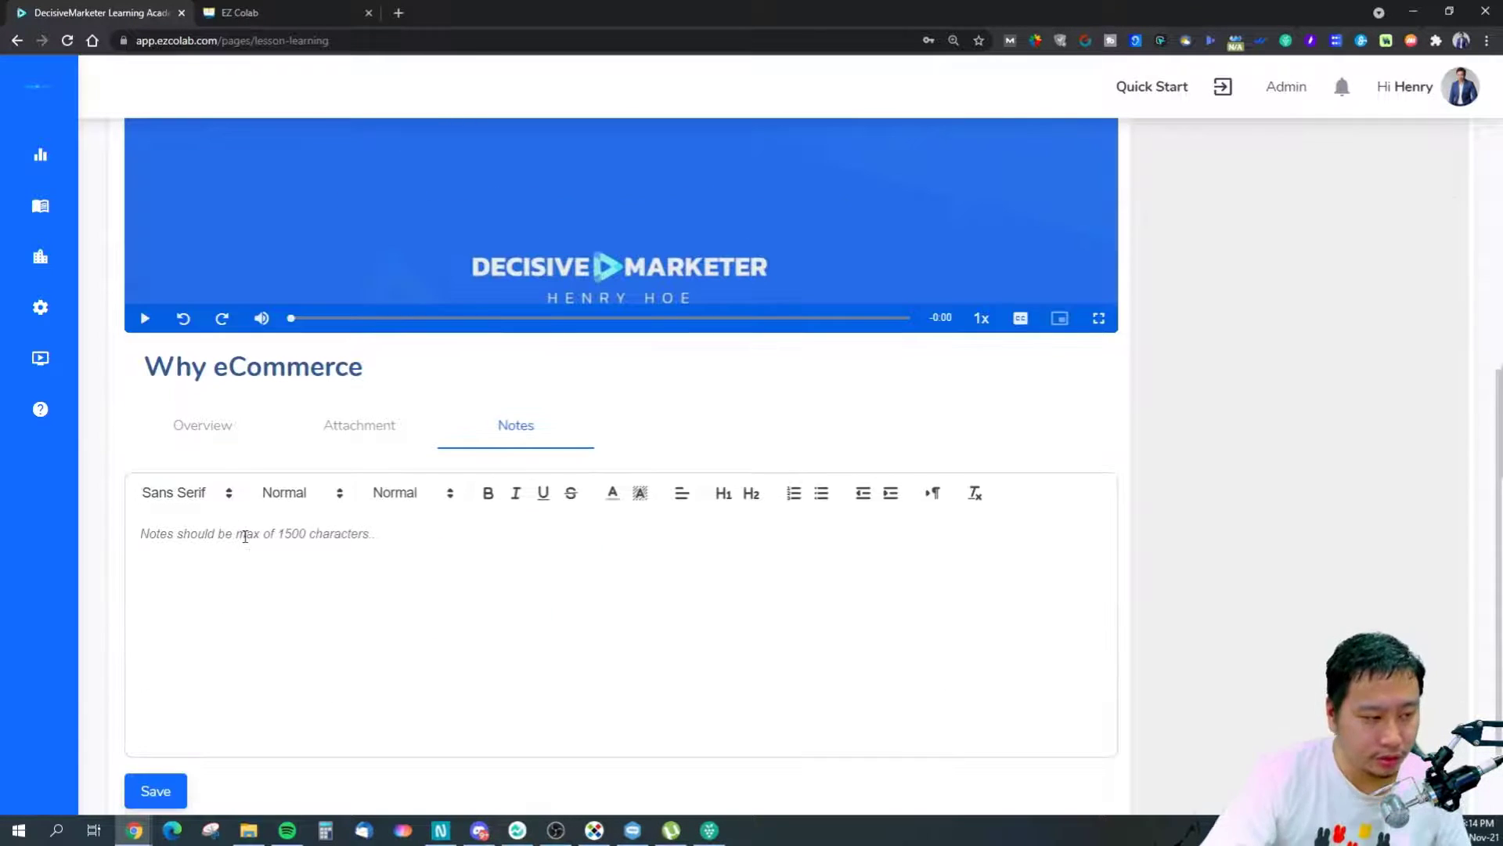
left_click(222, 439)
scroll(457, 548, "up", 5)
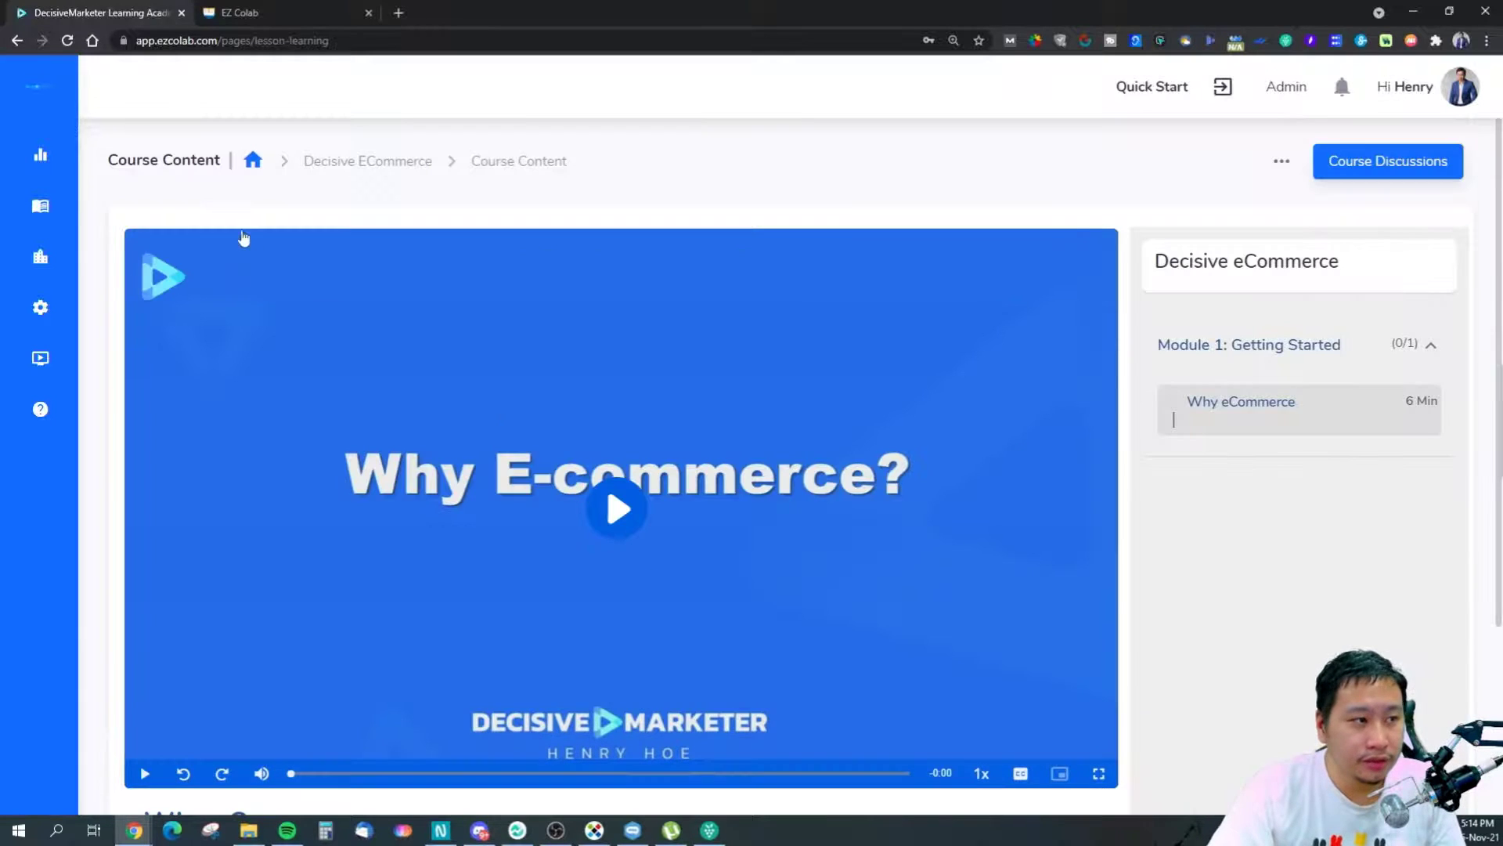
left_click(16, 39)
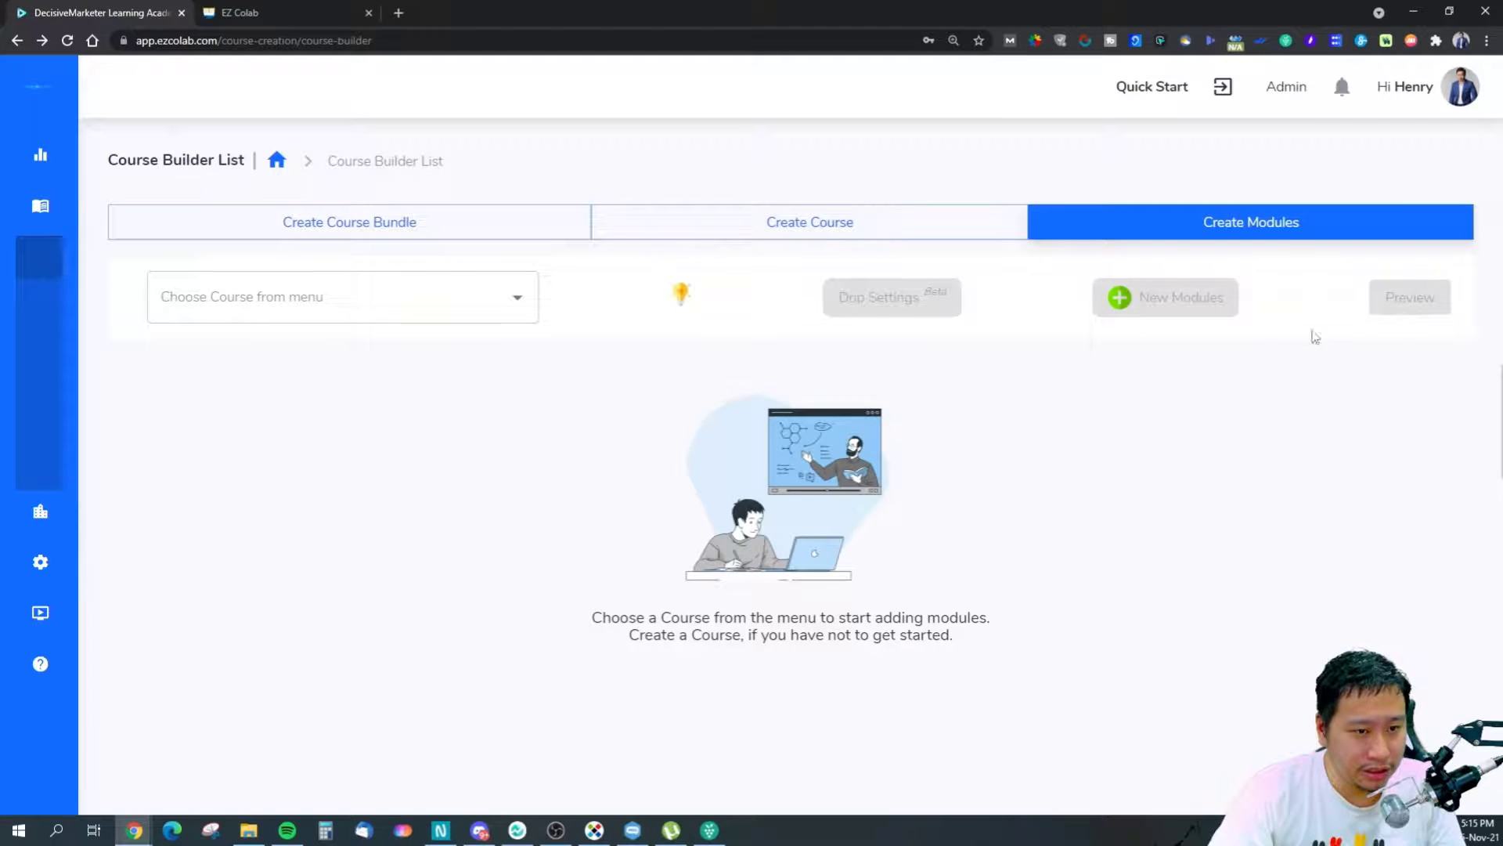
Select Decisive eCommerce and review Module 1's badge settings, closing them with no badge assigned.
left_click(470, 314)
left_click(453, 352)
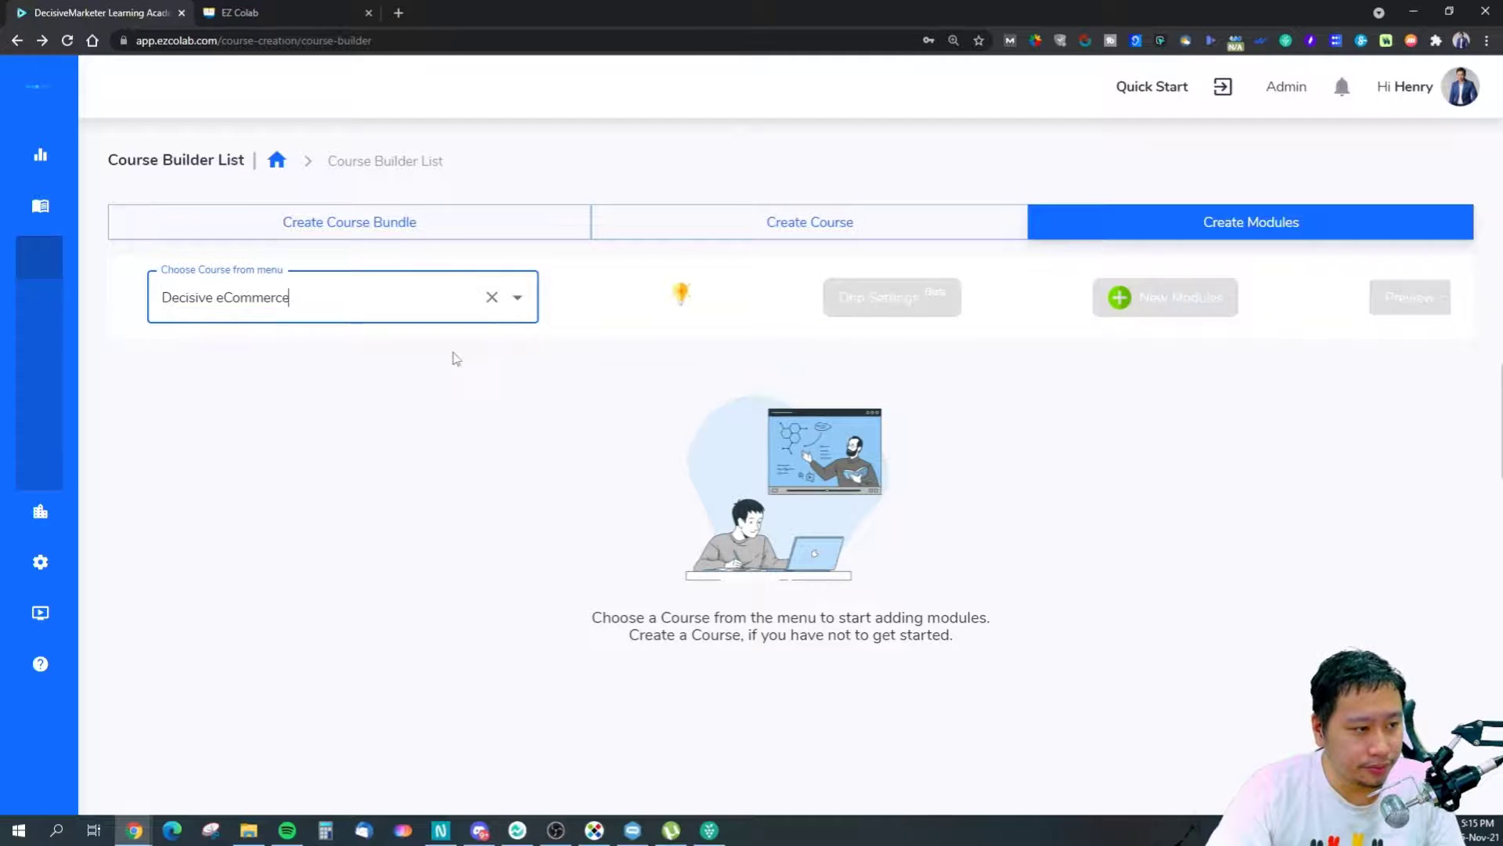
left_click(1352, 495)
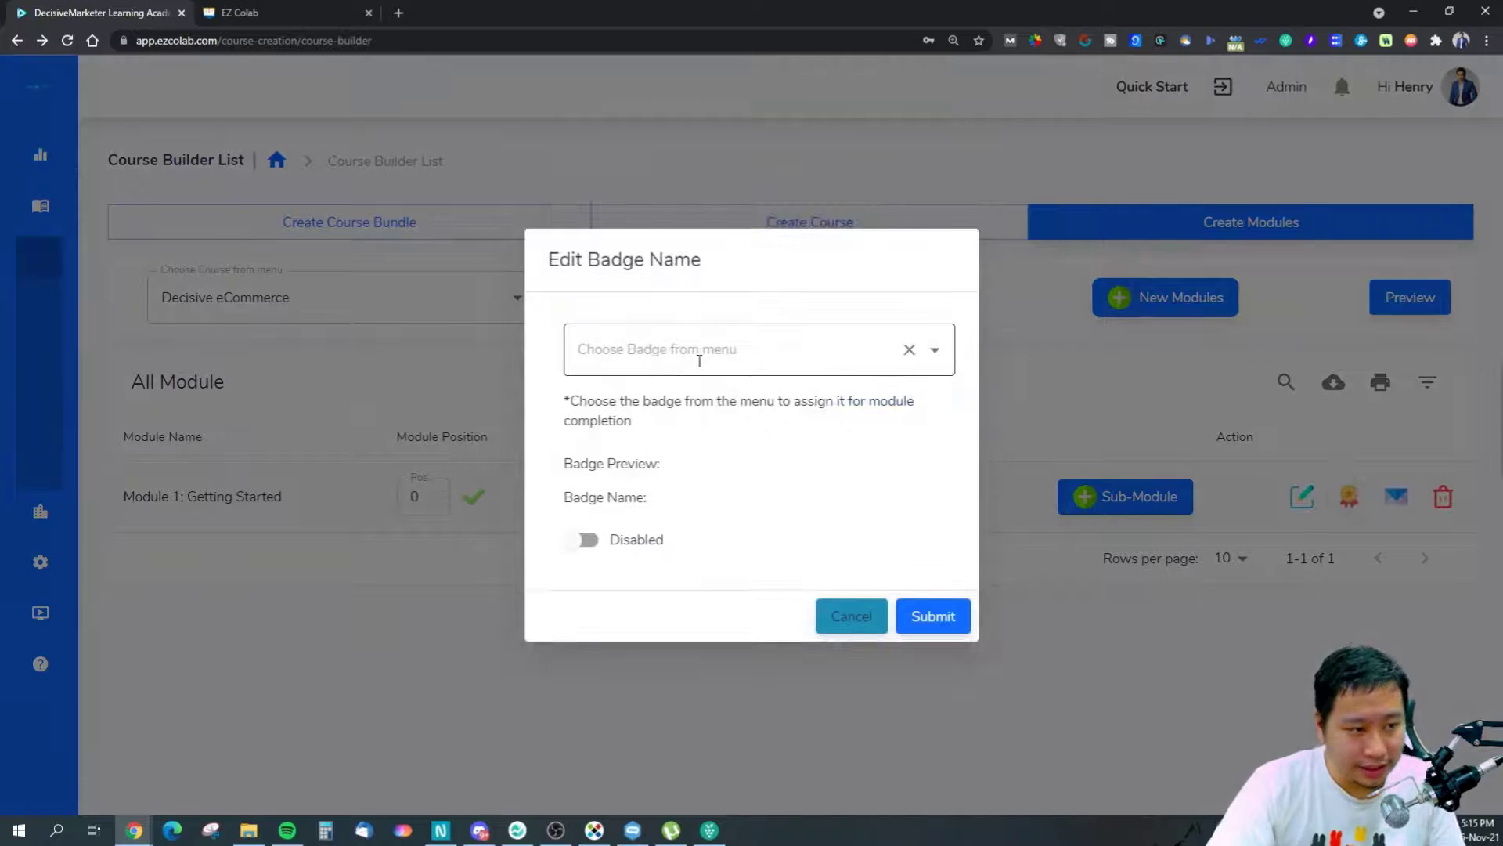
left_click(700, 360)
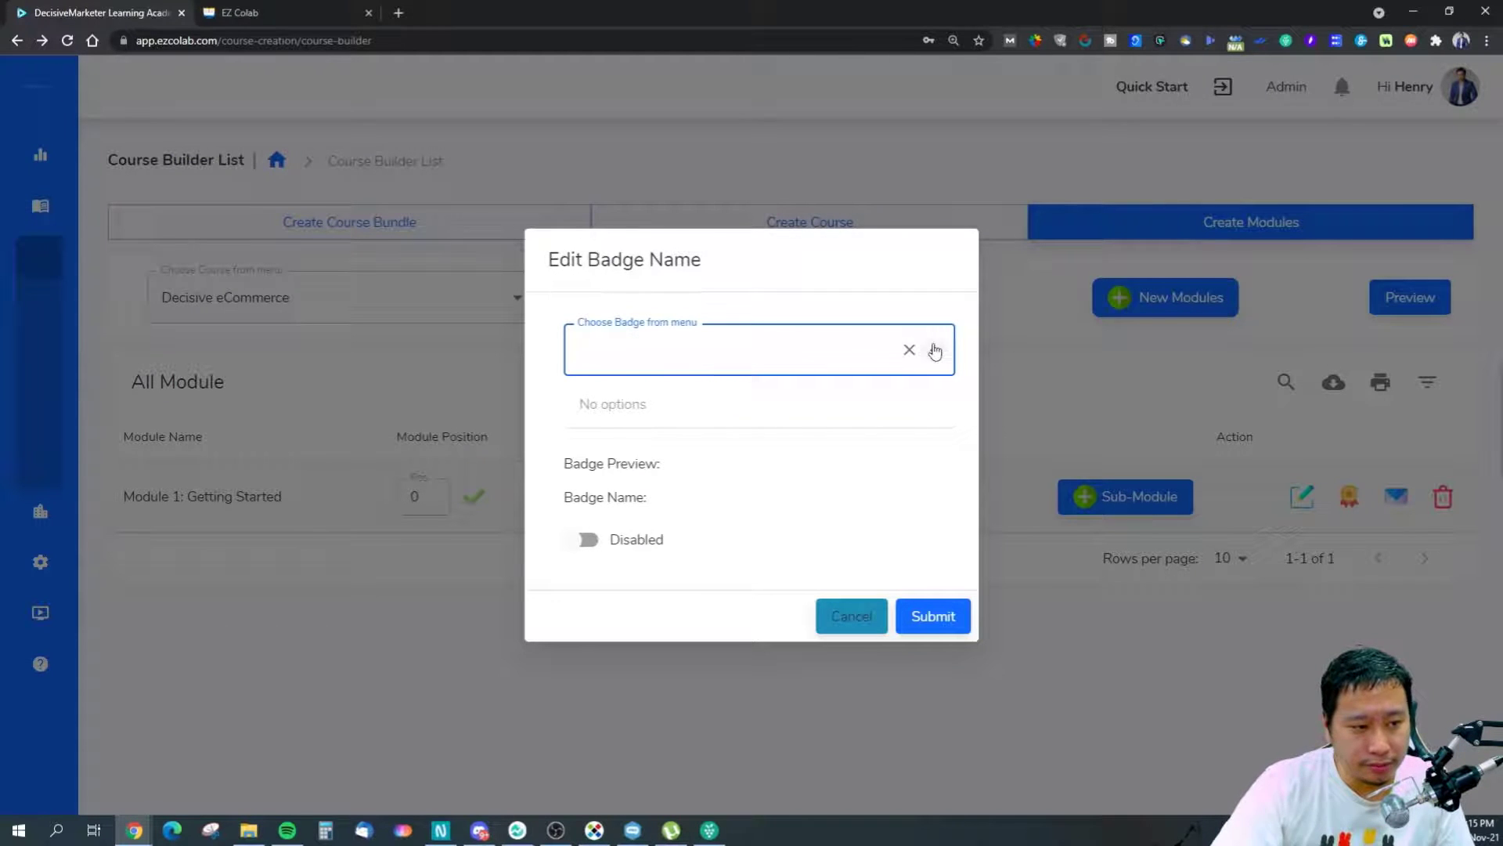
left_click(934, 350)
left_click(589, 541)
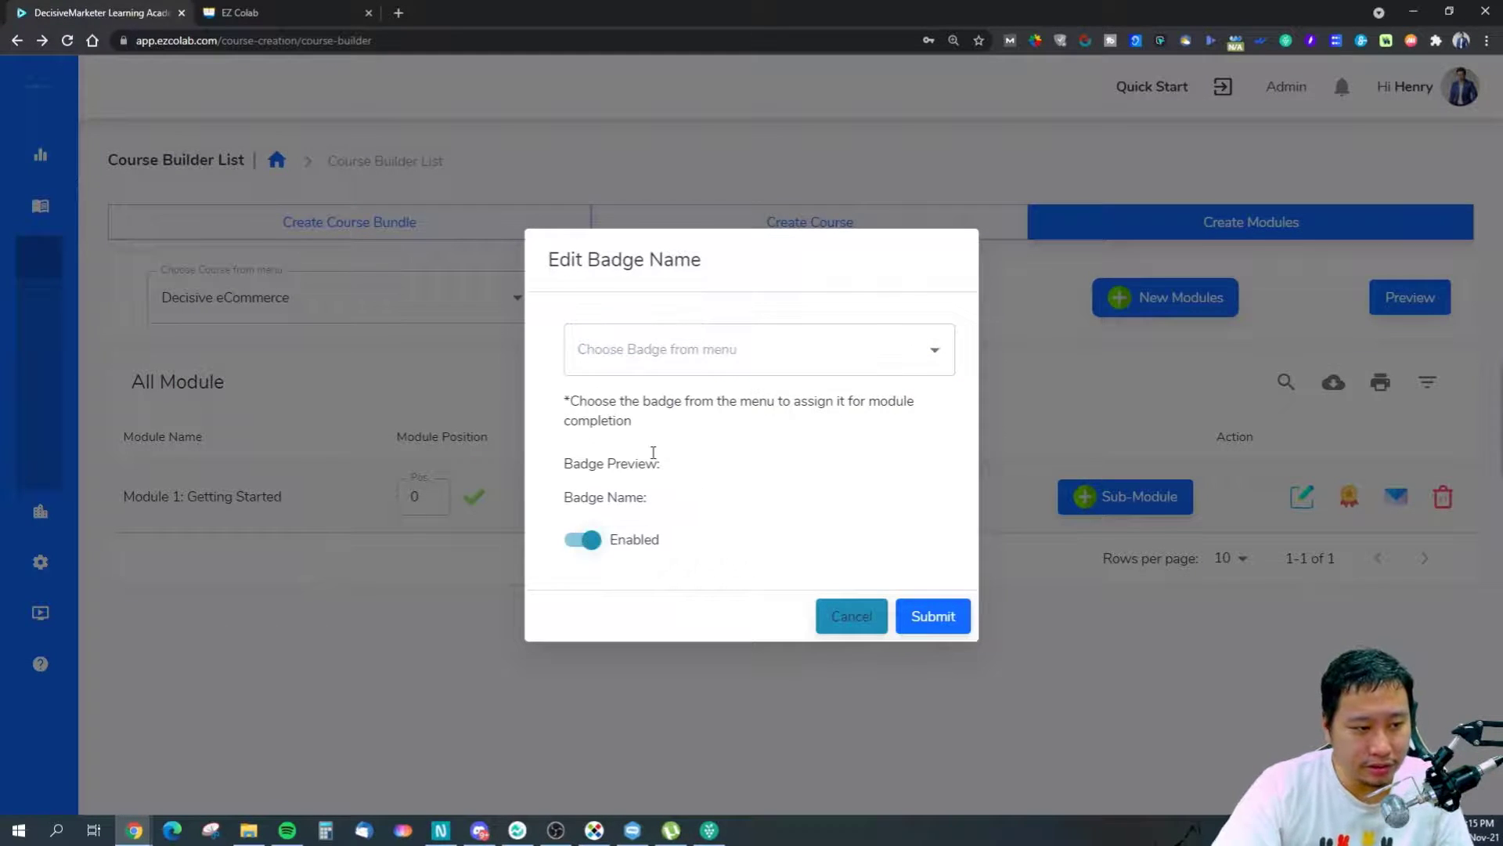
left_click(726, 357)
left_click(852, 625)
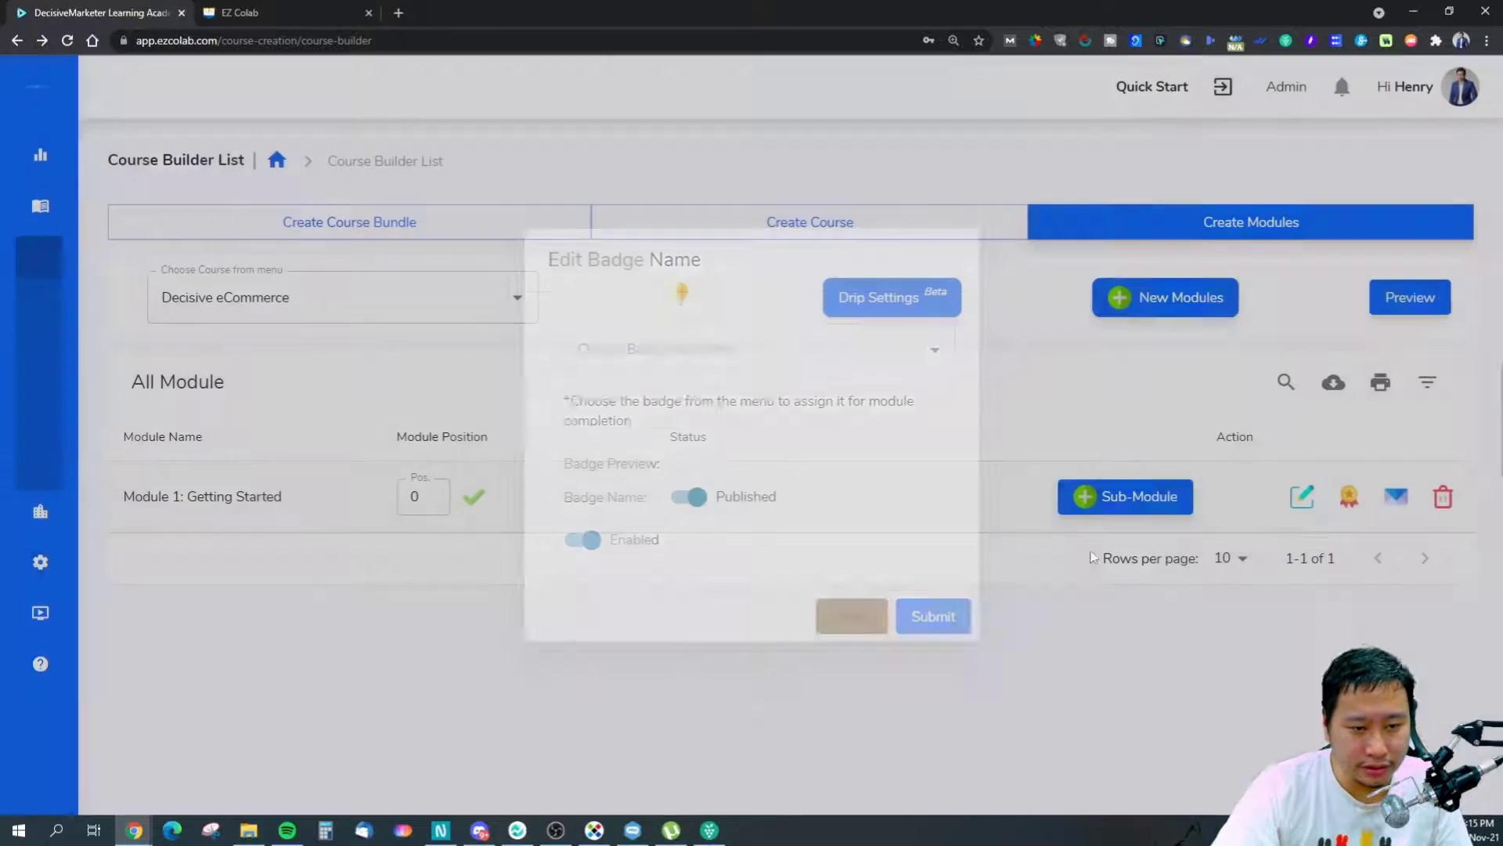
Open Module 1's Send mail template and close it without saving.
left_click(1397, 499)
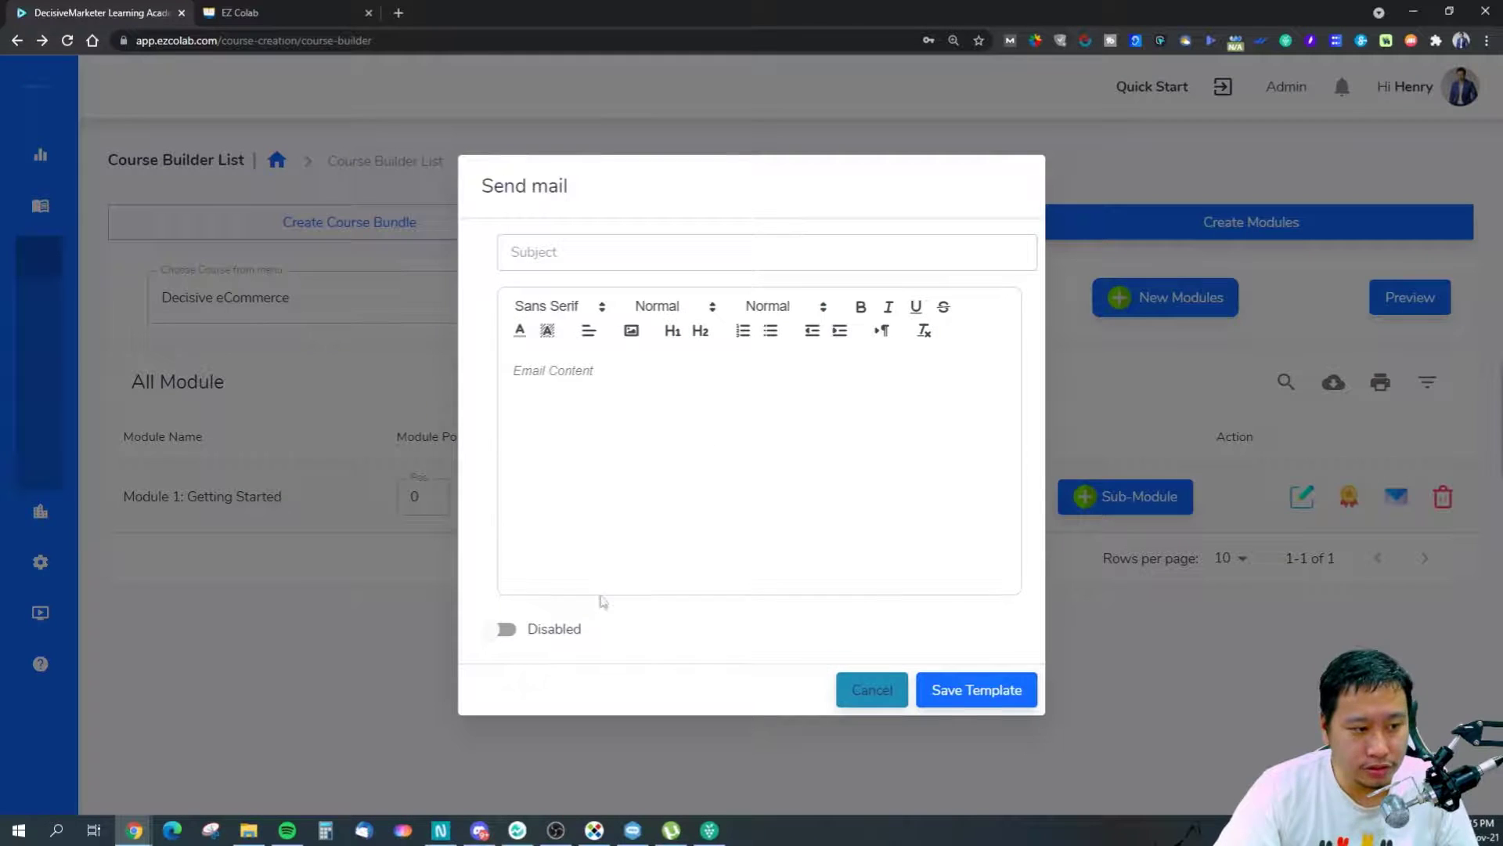
left_click(871, 690)
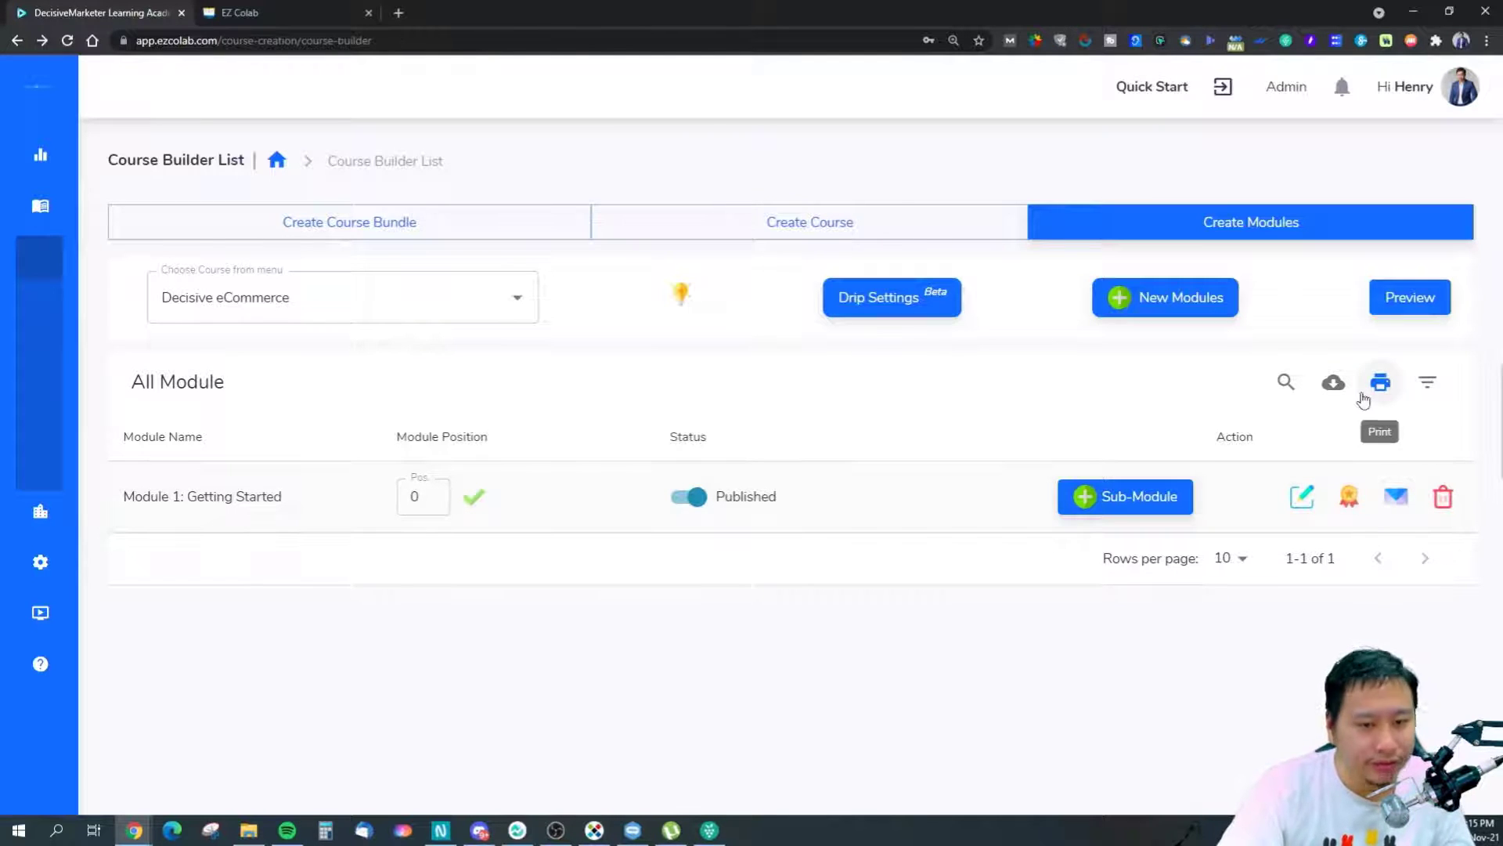
mouse_move(40, 180)
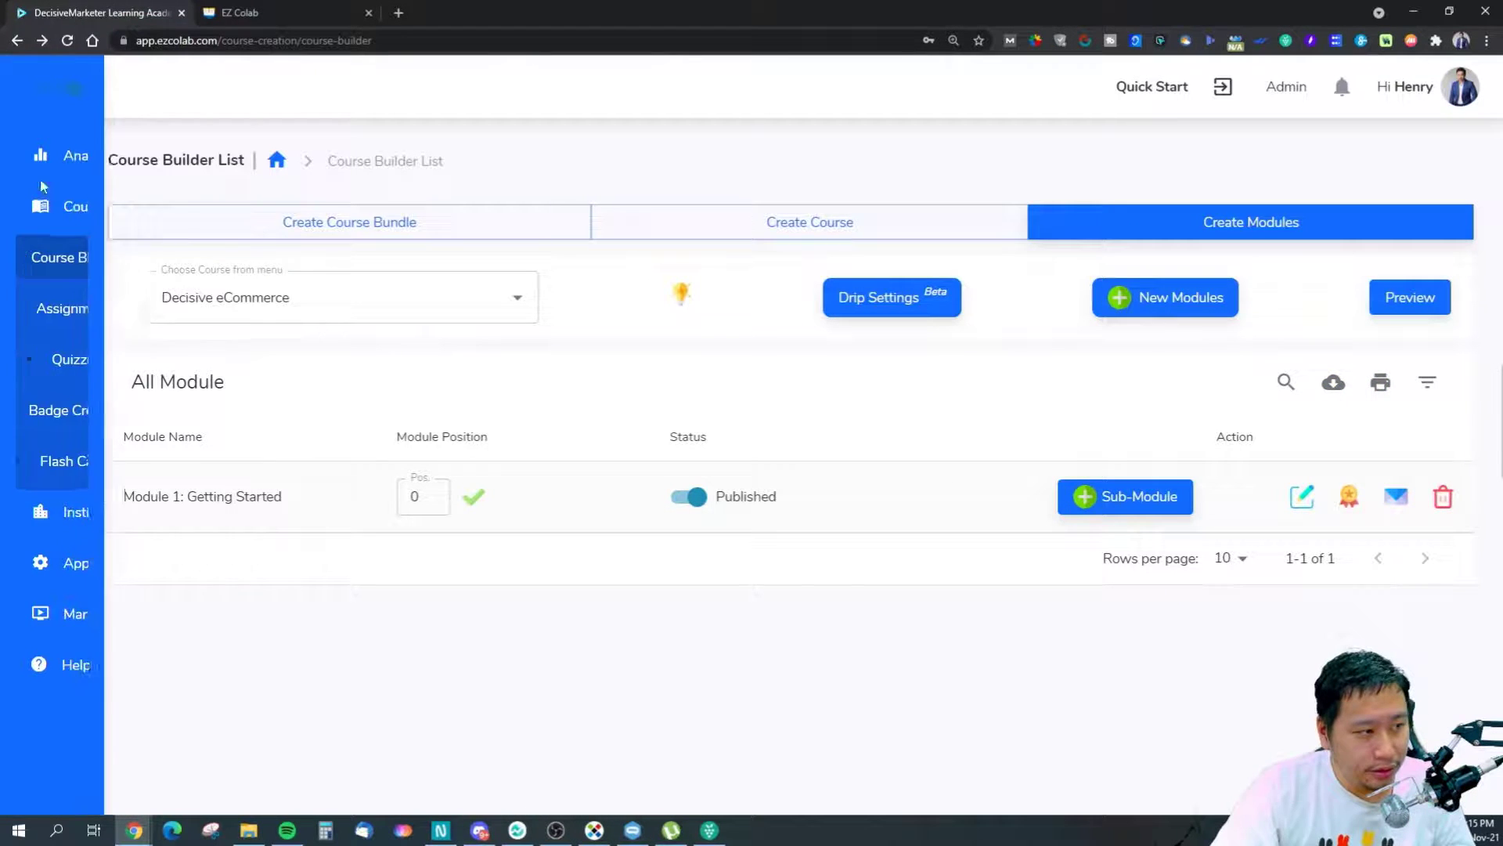
left_click(112, 327)
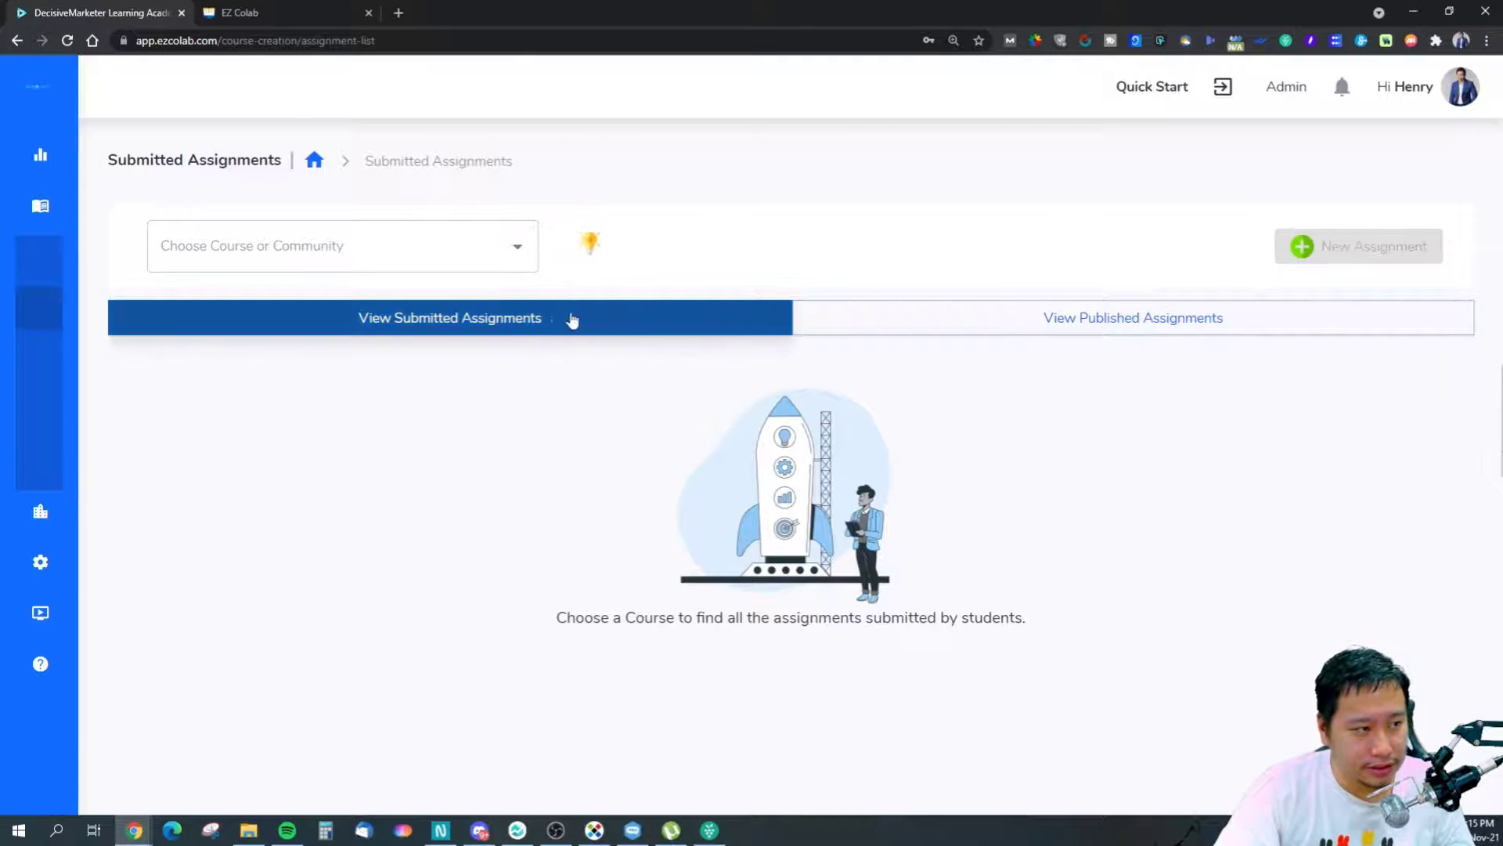
Pick Decisive eCommerce in Submitted Assignments and start a New Assignment without entering details.
left_click(1026, 332)
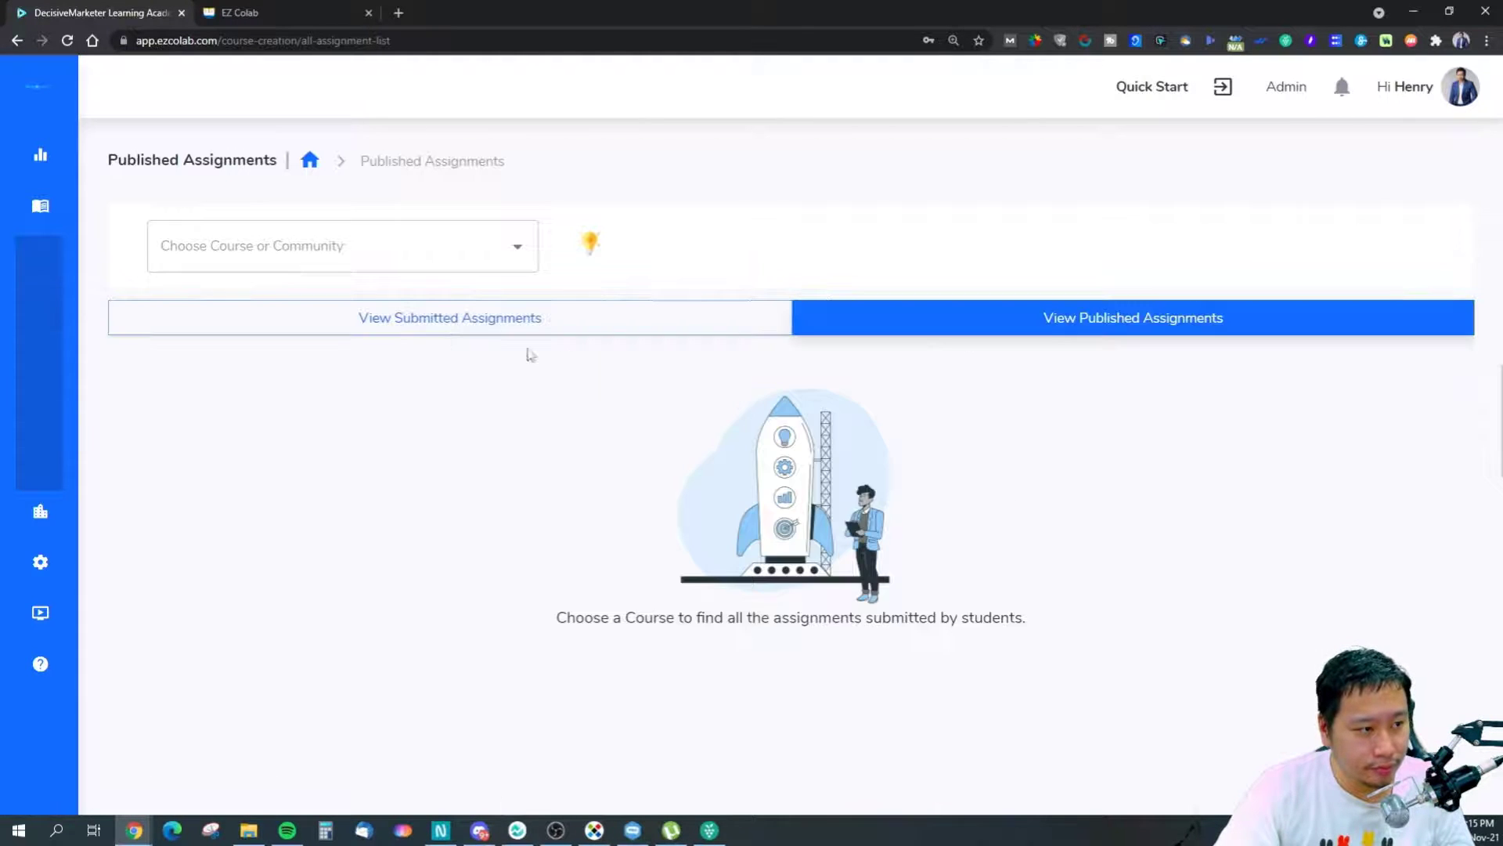
left_click(426, 315)
left_click(309, 231)
left_click(422, 302)
left_click(1316, 249)
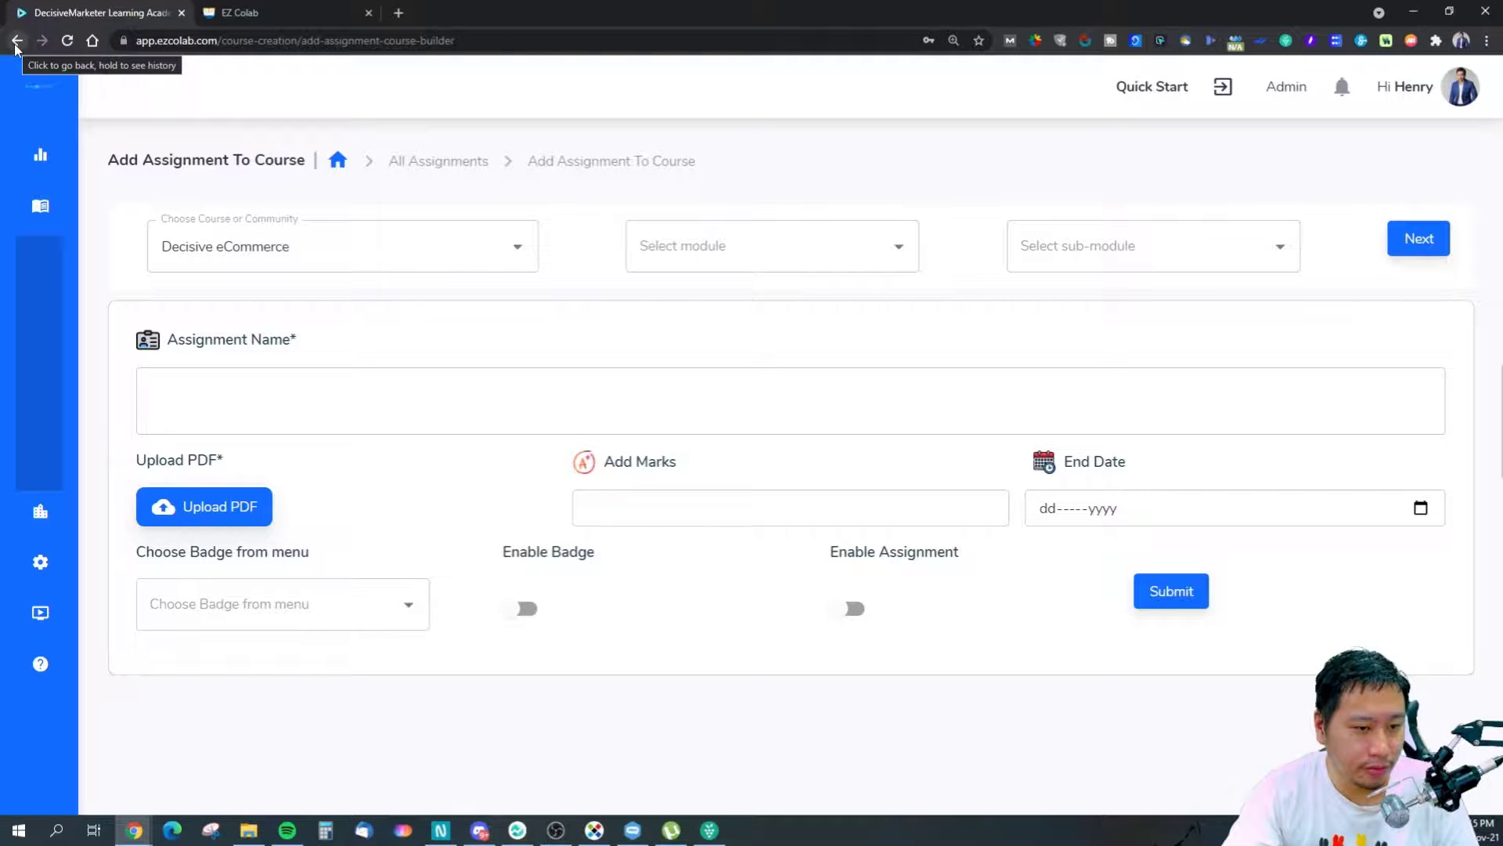
left_click(329, 403)
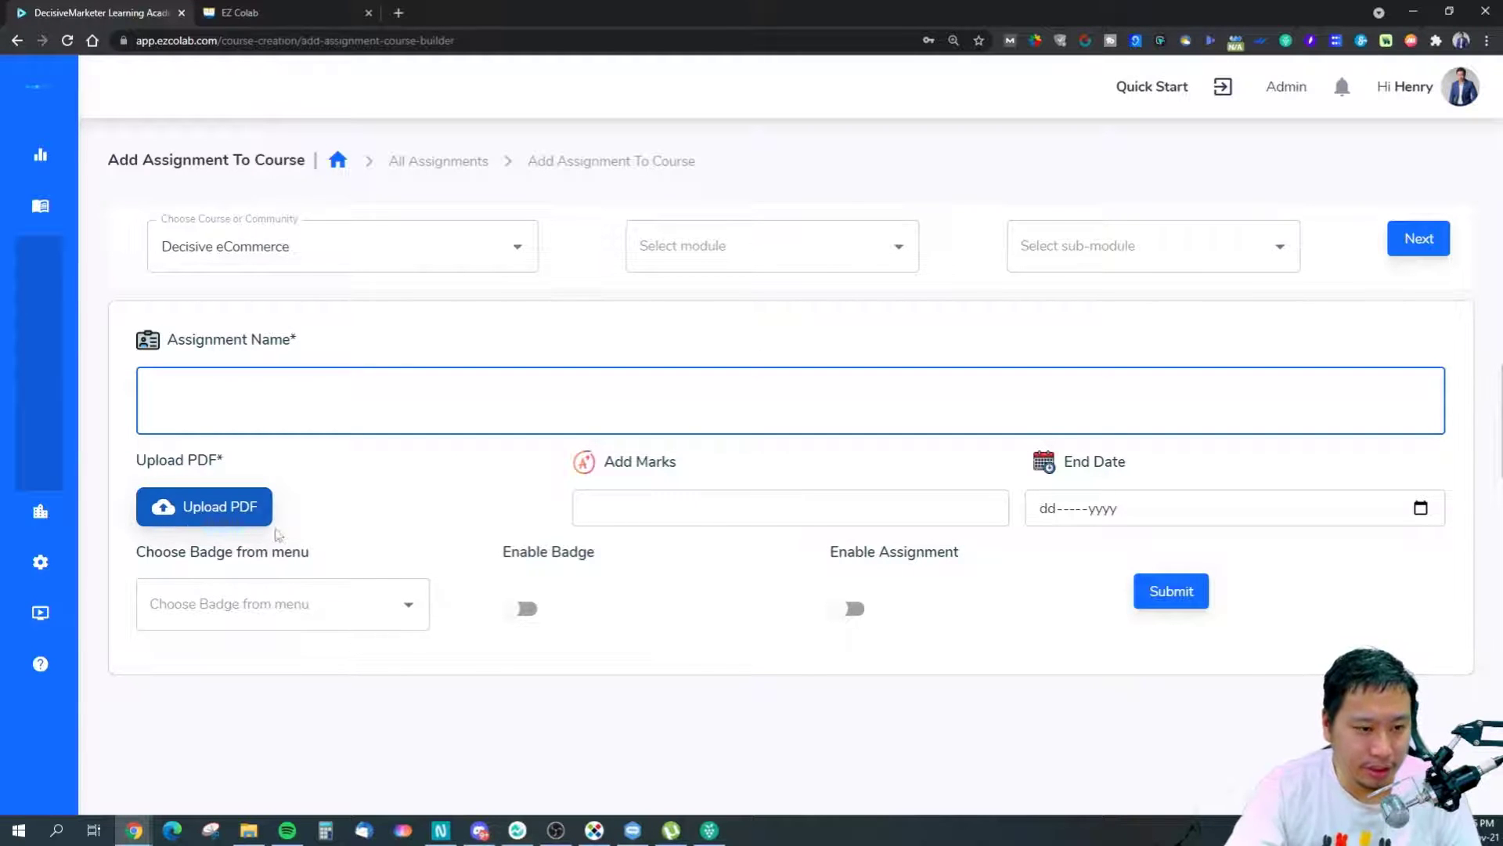
left_click(17, 42)
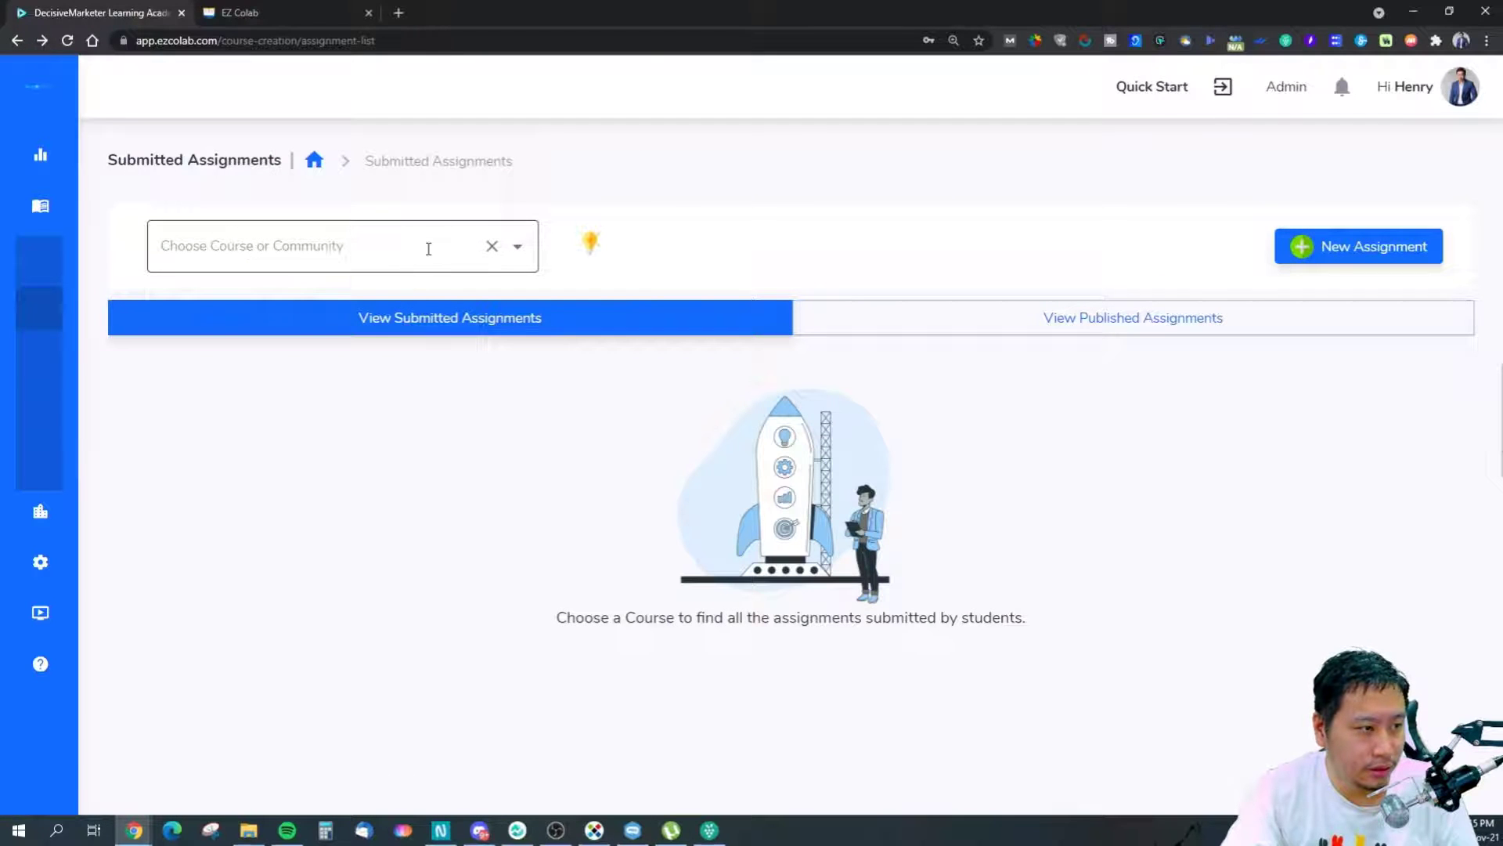
Show the Quizzes section filtered to the Decisive eCommerce course.
left_click(111, 382)
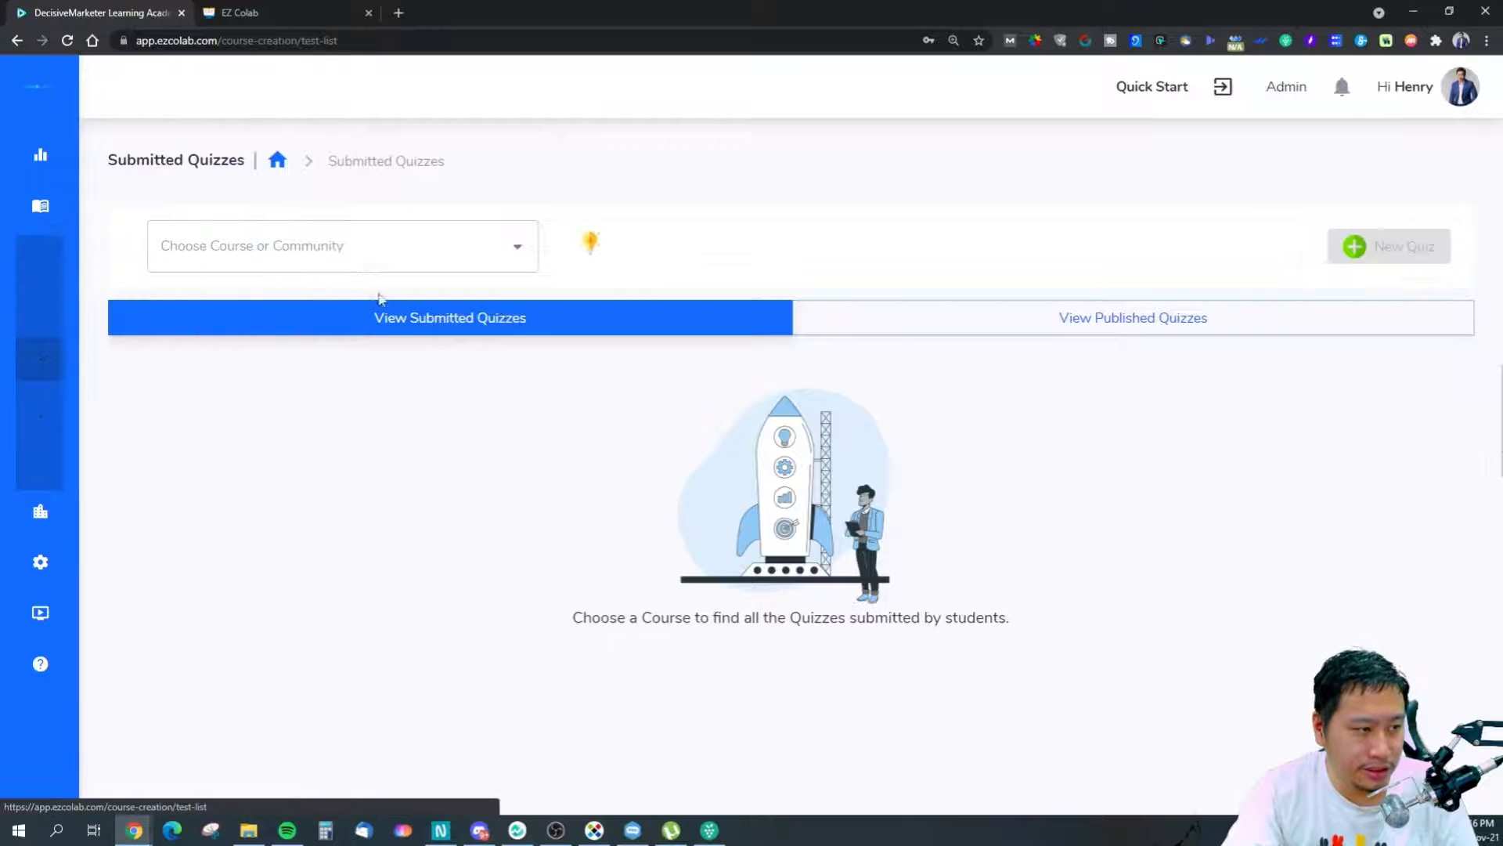
left_click(374, 259)
left_click(339, 305)
Add a quiz under Decisive eCommerce, Module 1: Getting Started, sub-module Why eCommerce.
left_click(1393, 245)
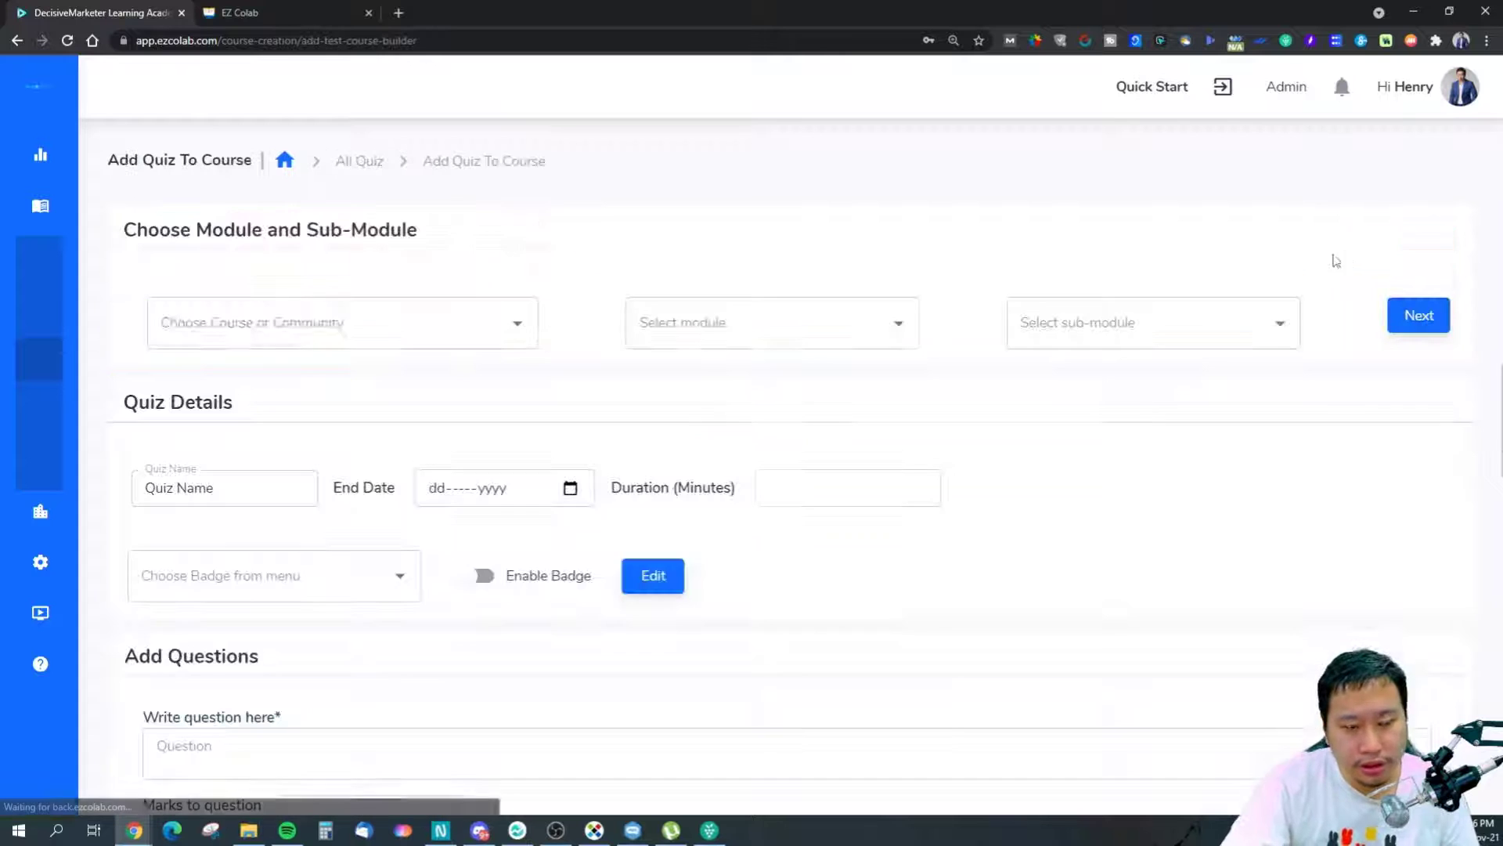
left_click(326, 336)
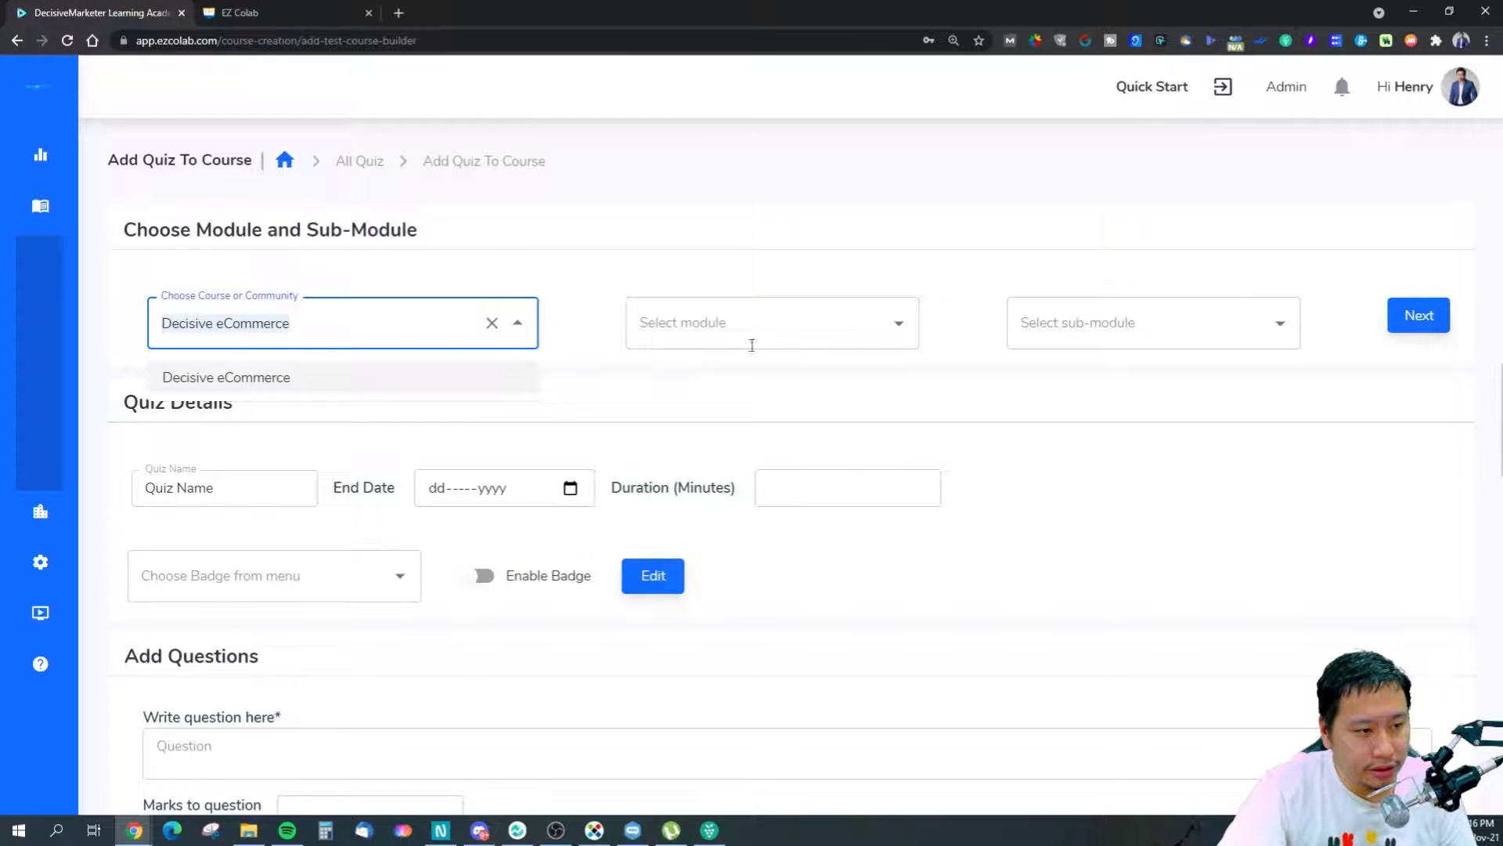
left_click(752, 346)
left_click(900, 324)
left_click(791, 379)
left_click(1236, 307)
left_click(1136, 377)
scroll(747, 493, "down", 3)
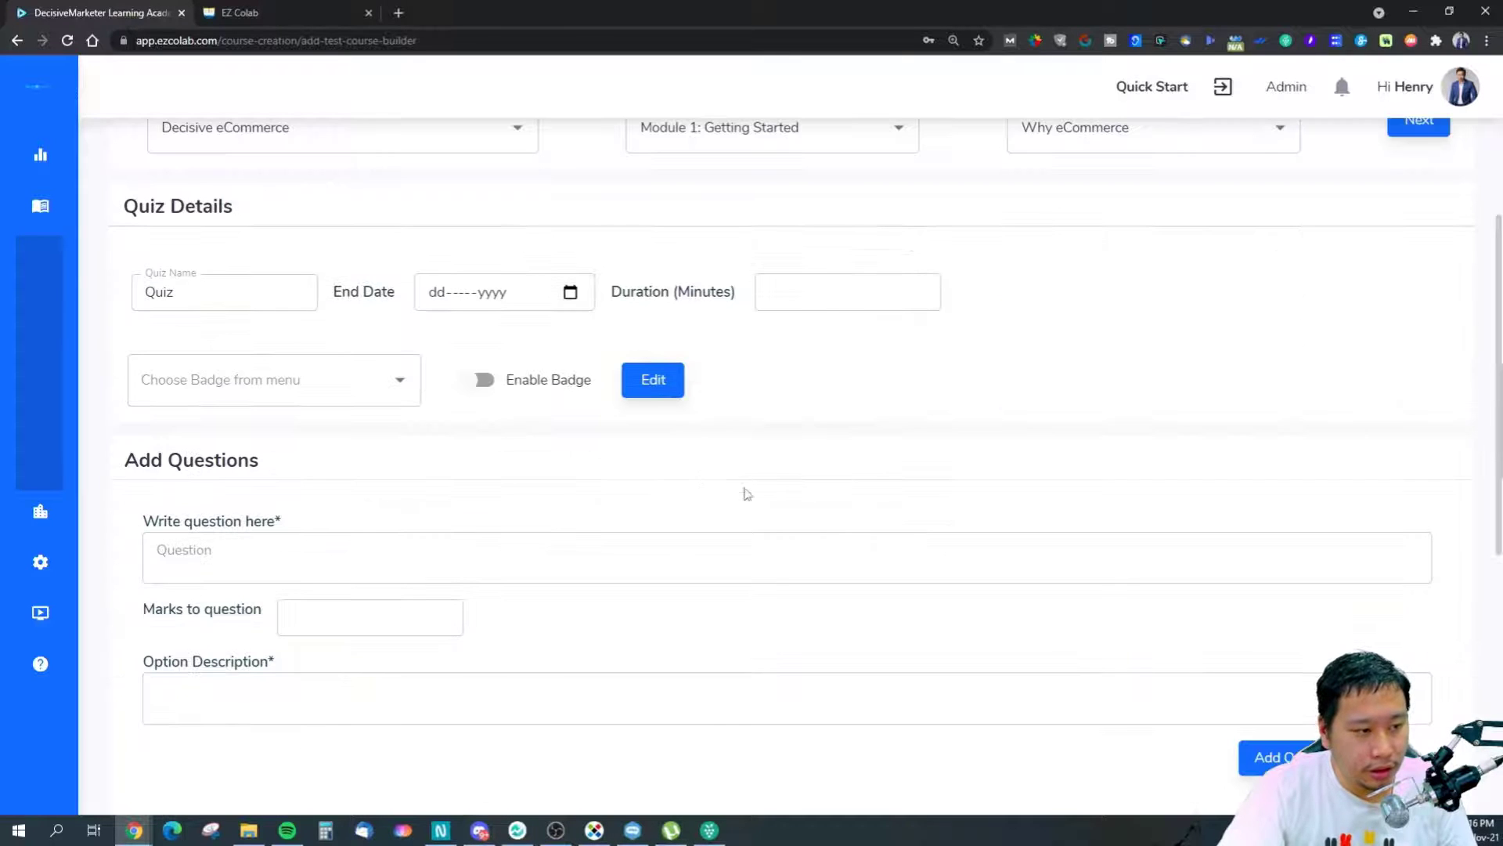
scroll(261, 554, "down", 4)
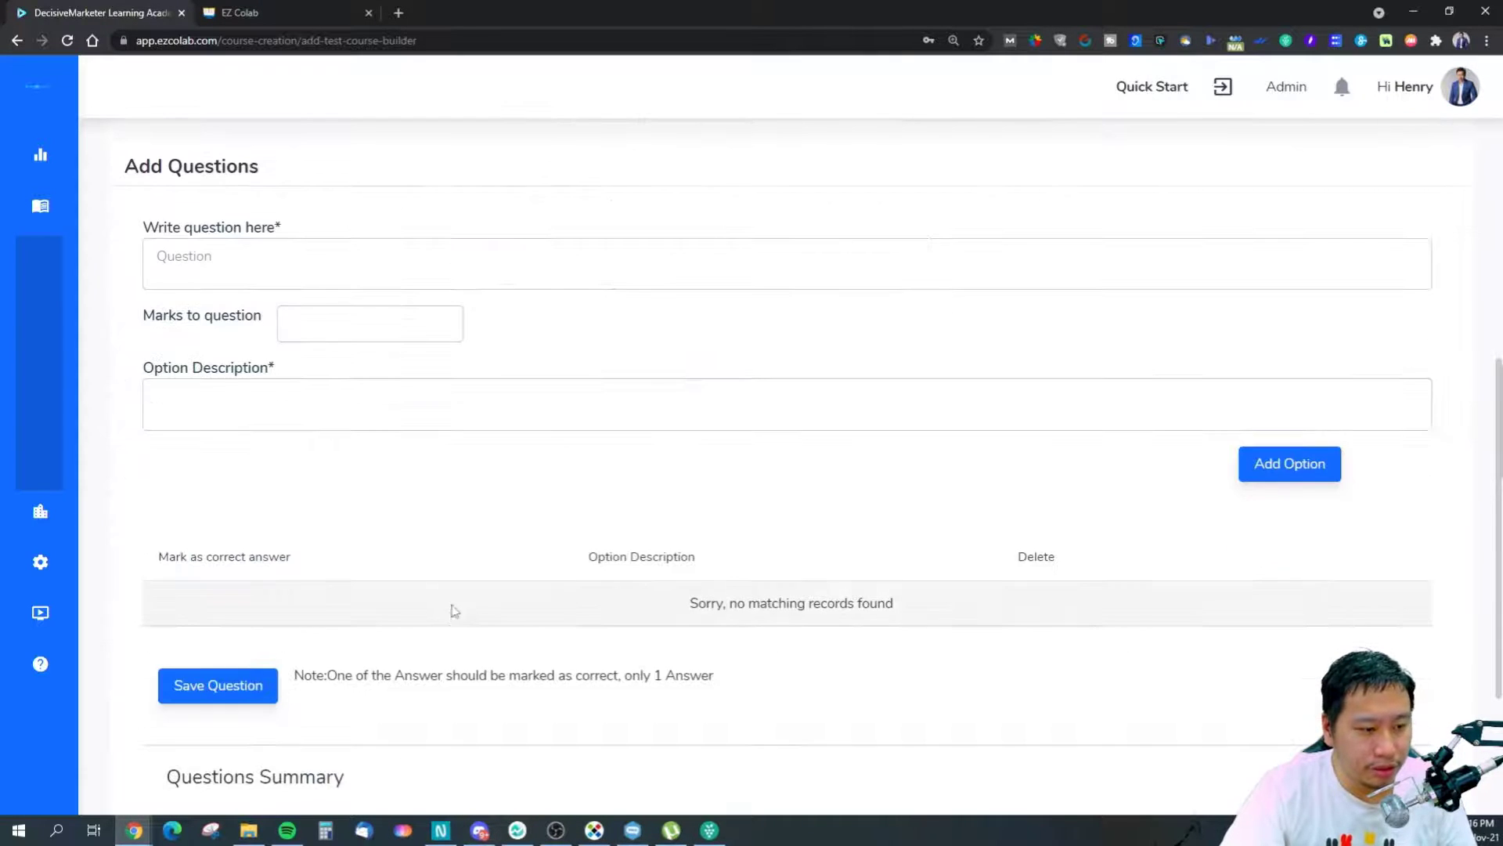
scroll(454, 610, "down", 3)
scroll(356, 588, "up", 8)
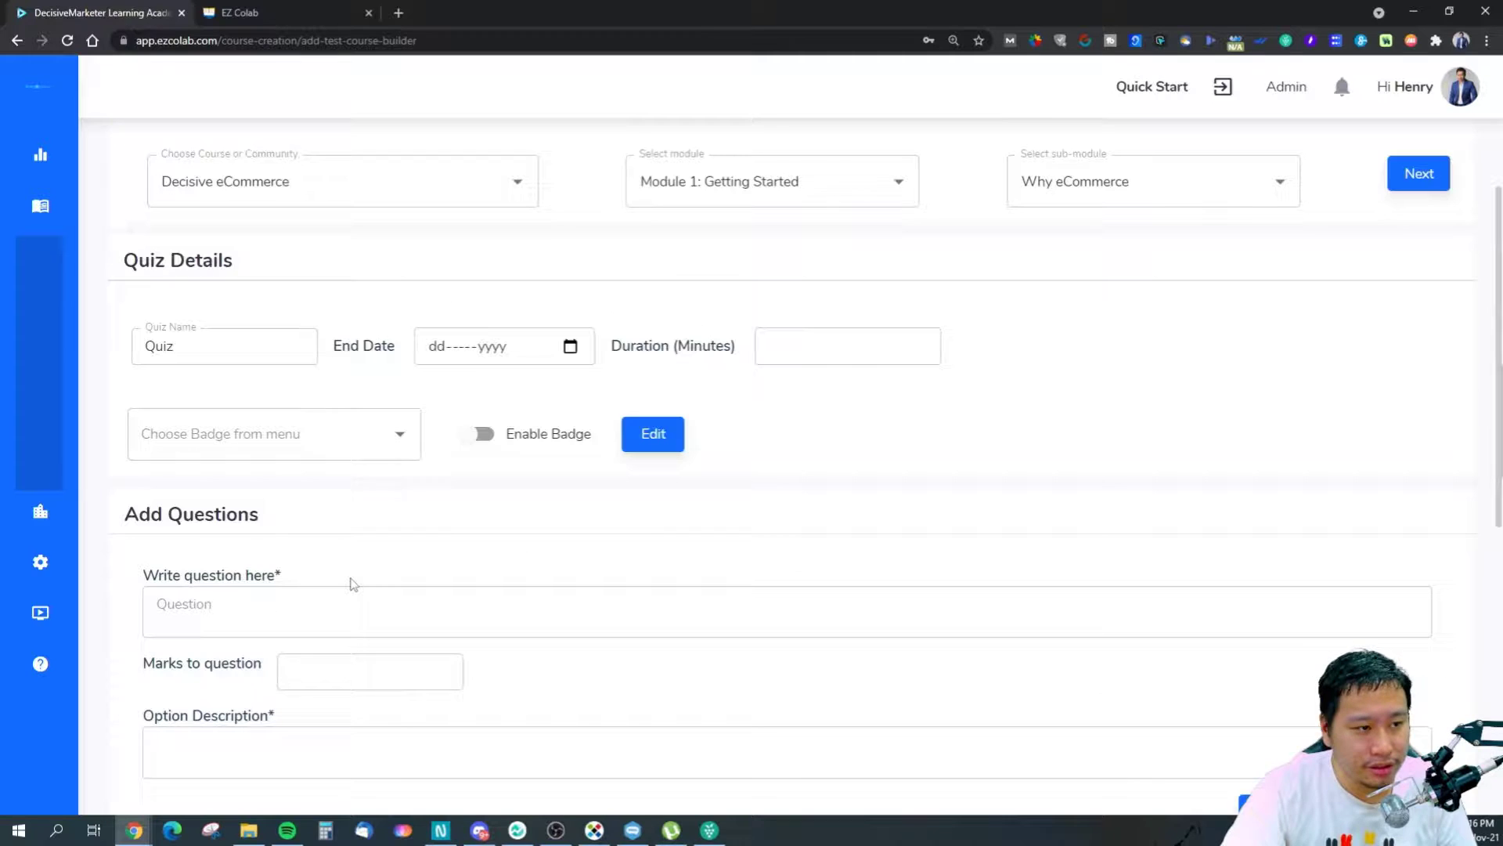
scroll(353, 583, "down", 4)
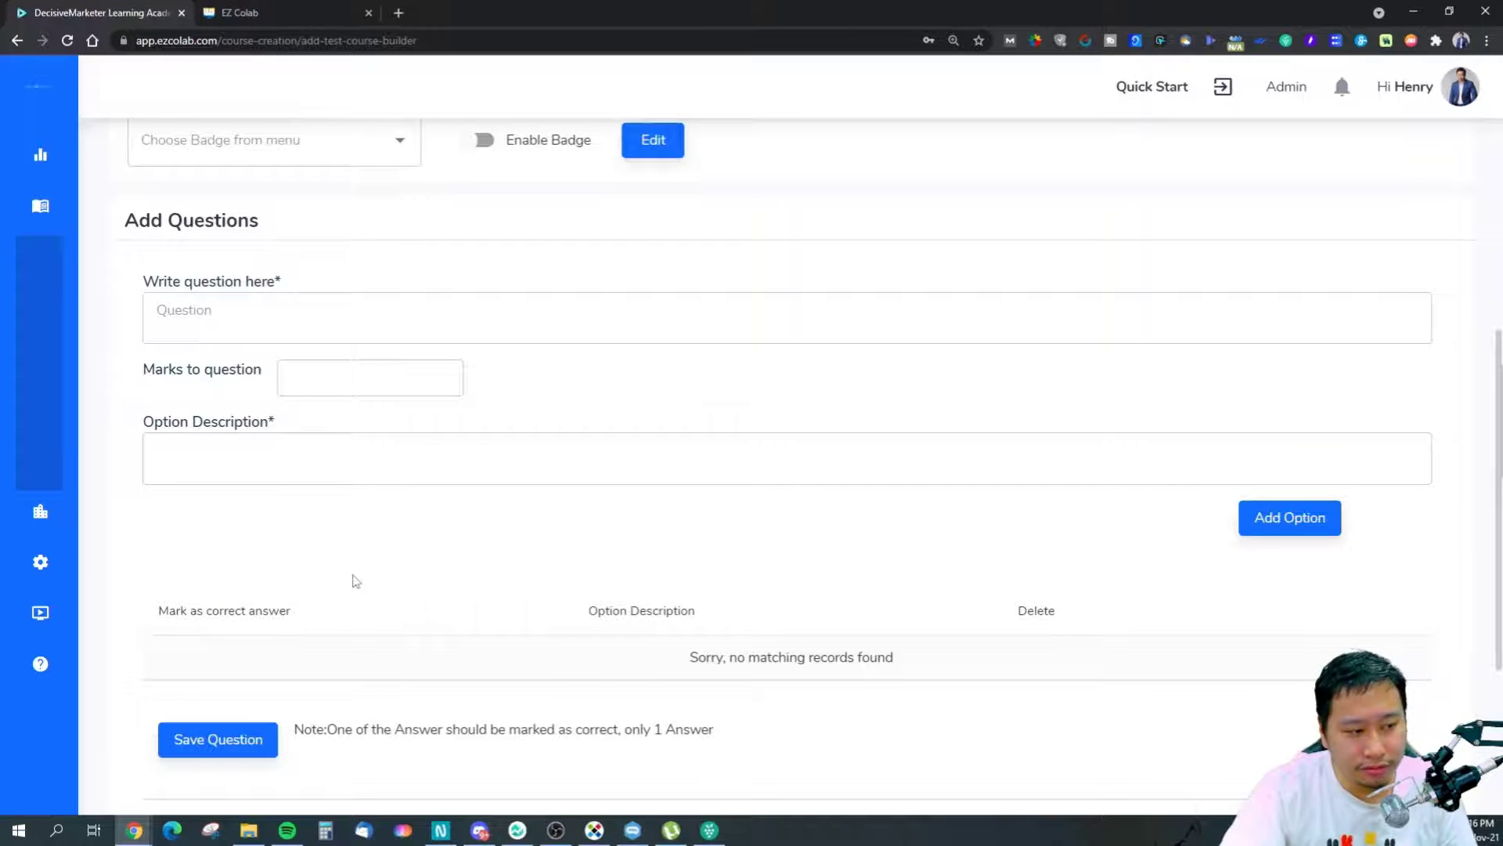
scroll(357, 576, "down", 4)
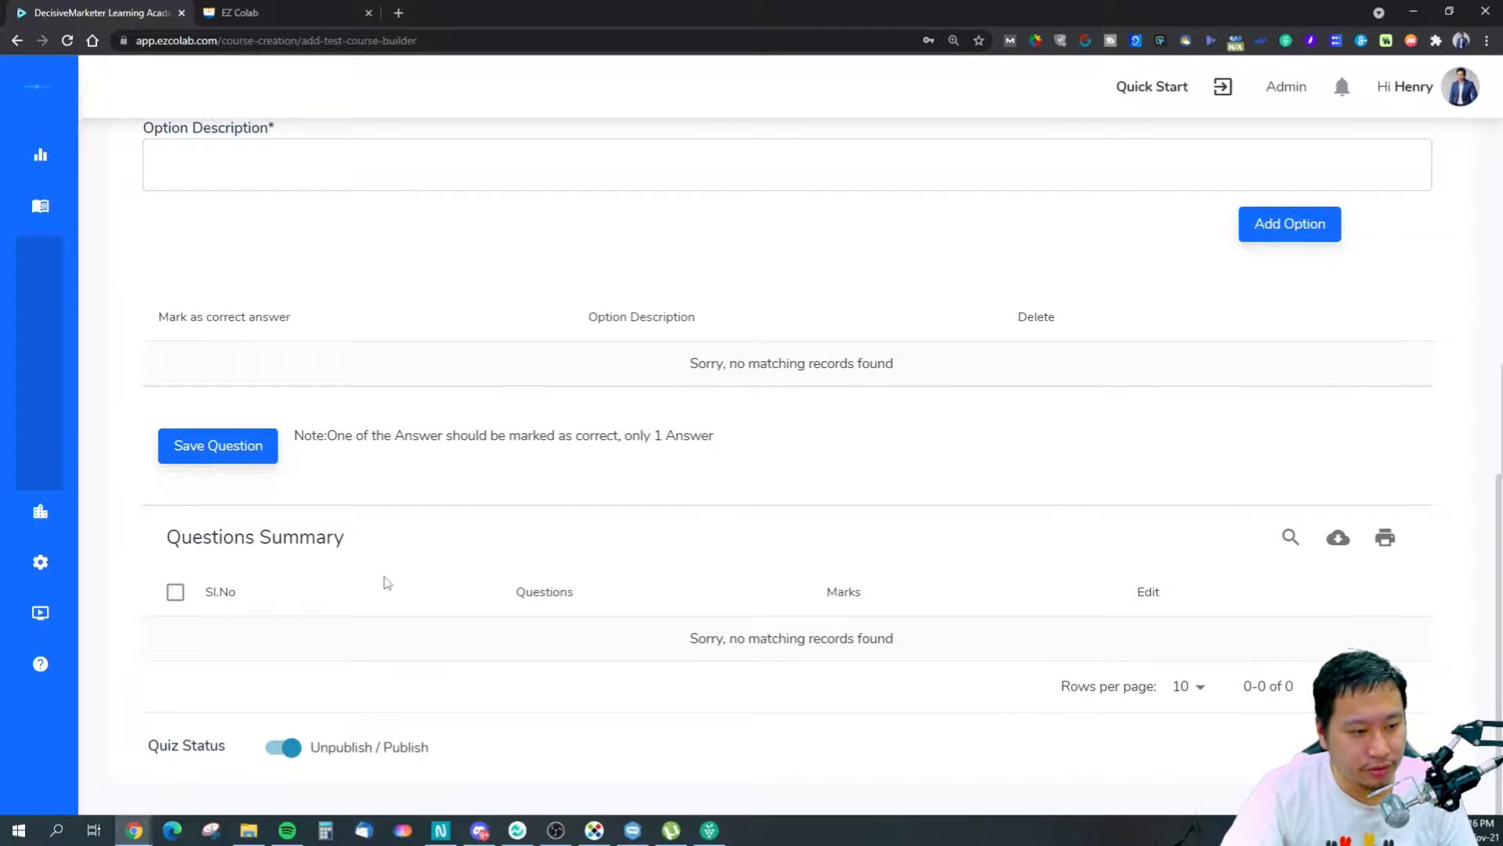
scroll(245, 476, "up", 5)
Browse the Badge Creation page's twelve badges, such as Think Tank and Legend.
mouse_move(24, 215)
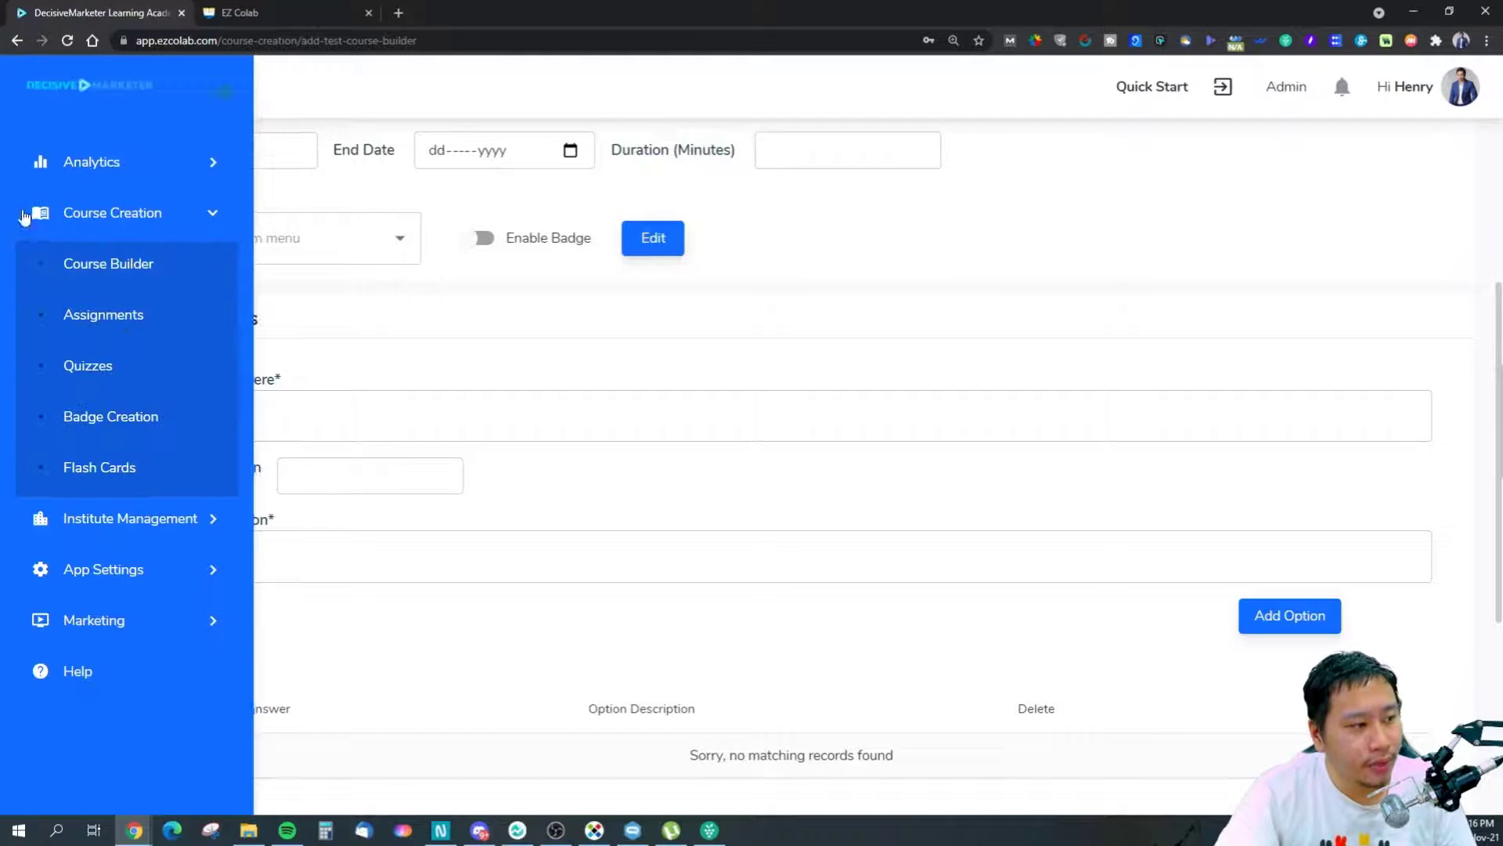
left_click(80, 425)
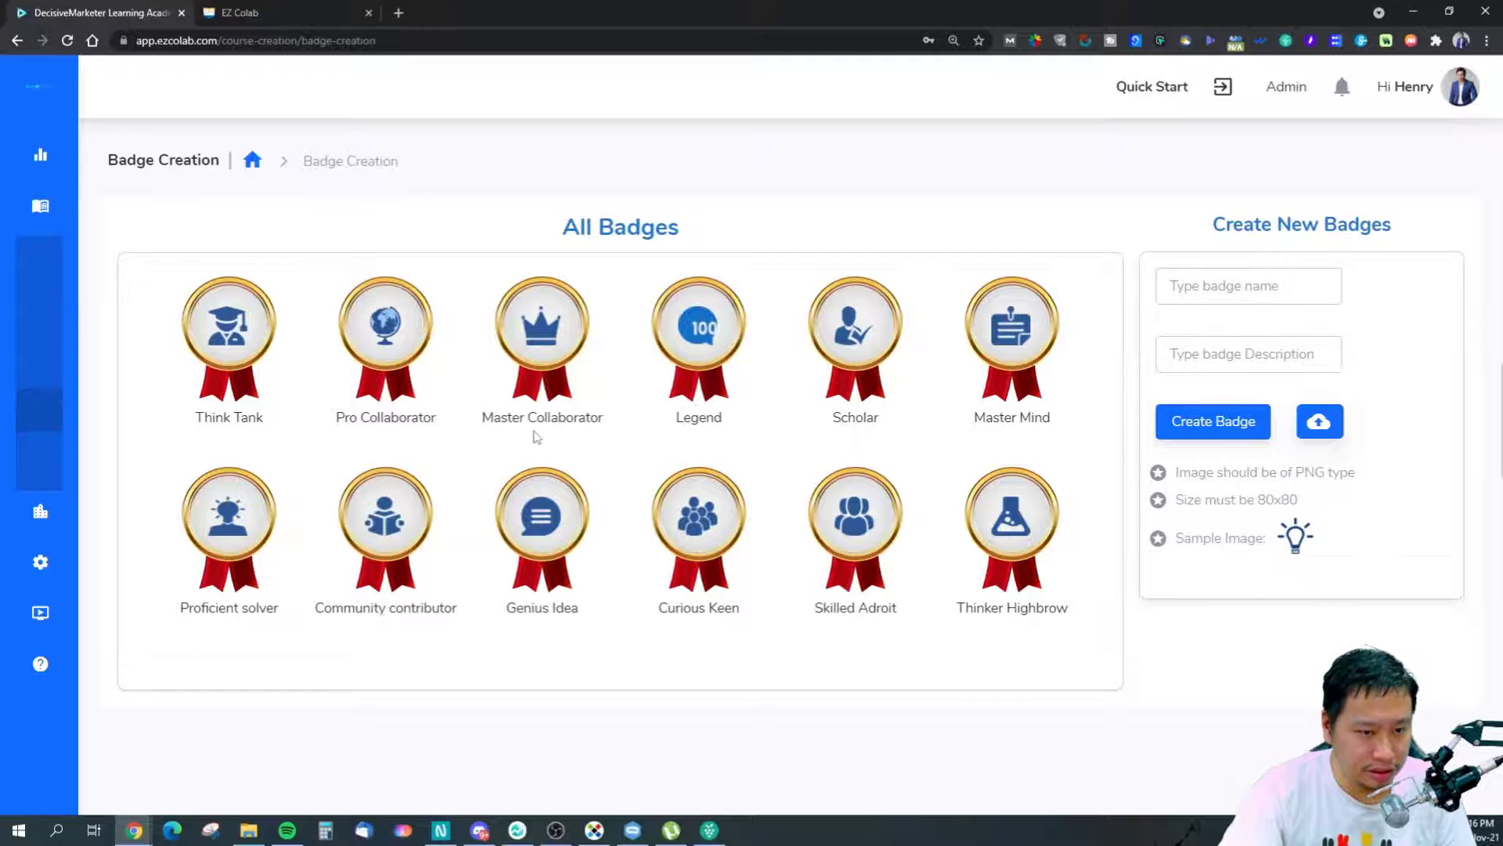
left_click(1327, 428)
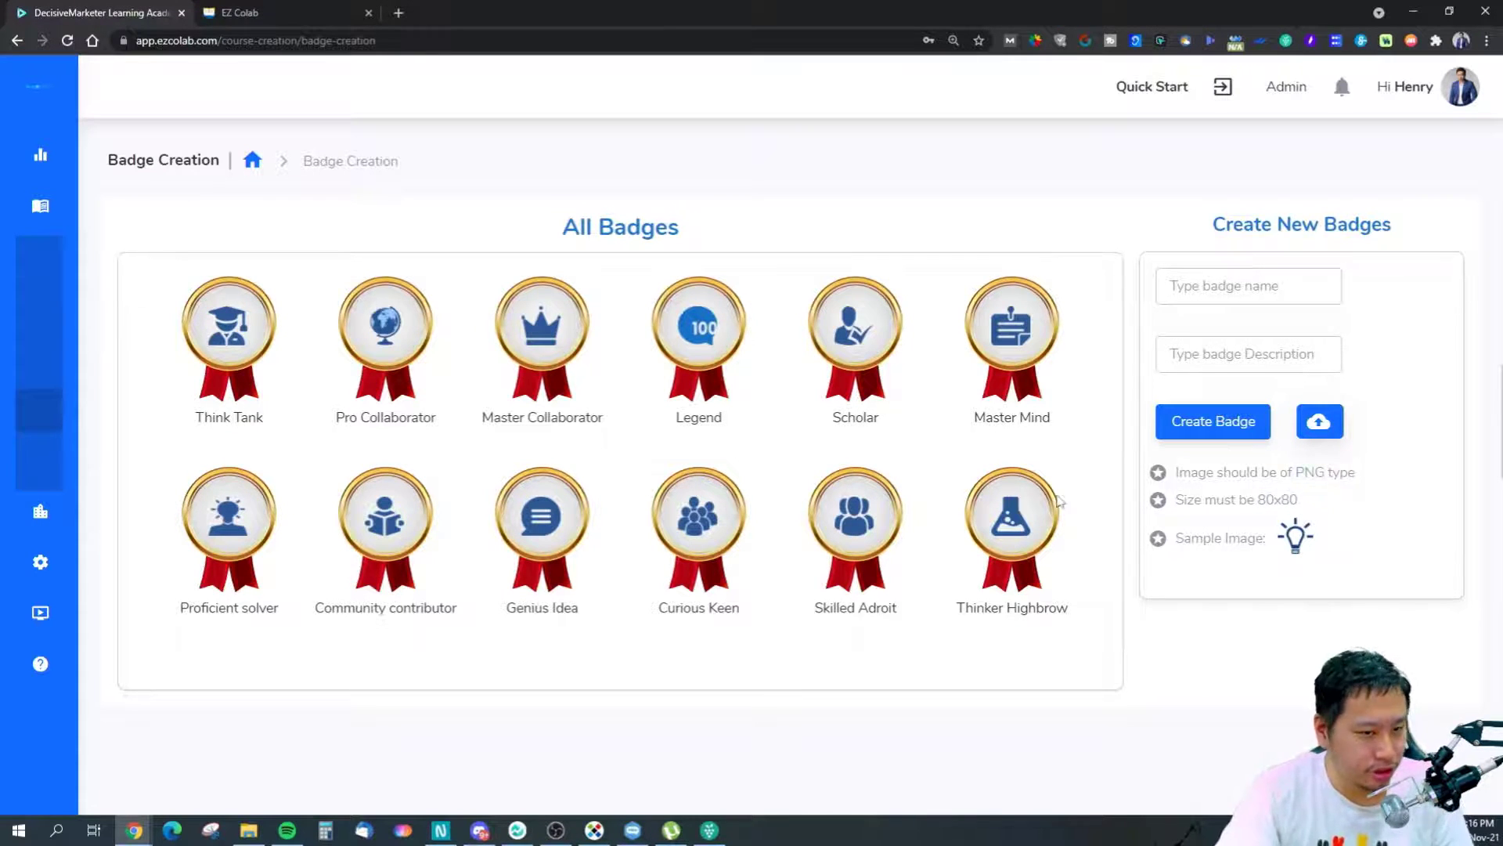
On Flash Cards, choose Decisive eCommerce as the course and retry Submit Flash Card.
mouse_move(24, 380)
left_click(74, 467)
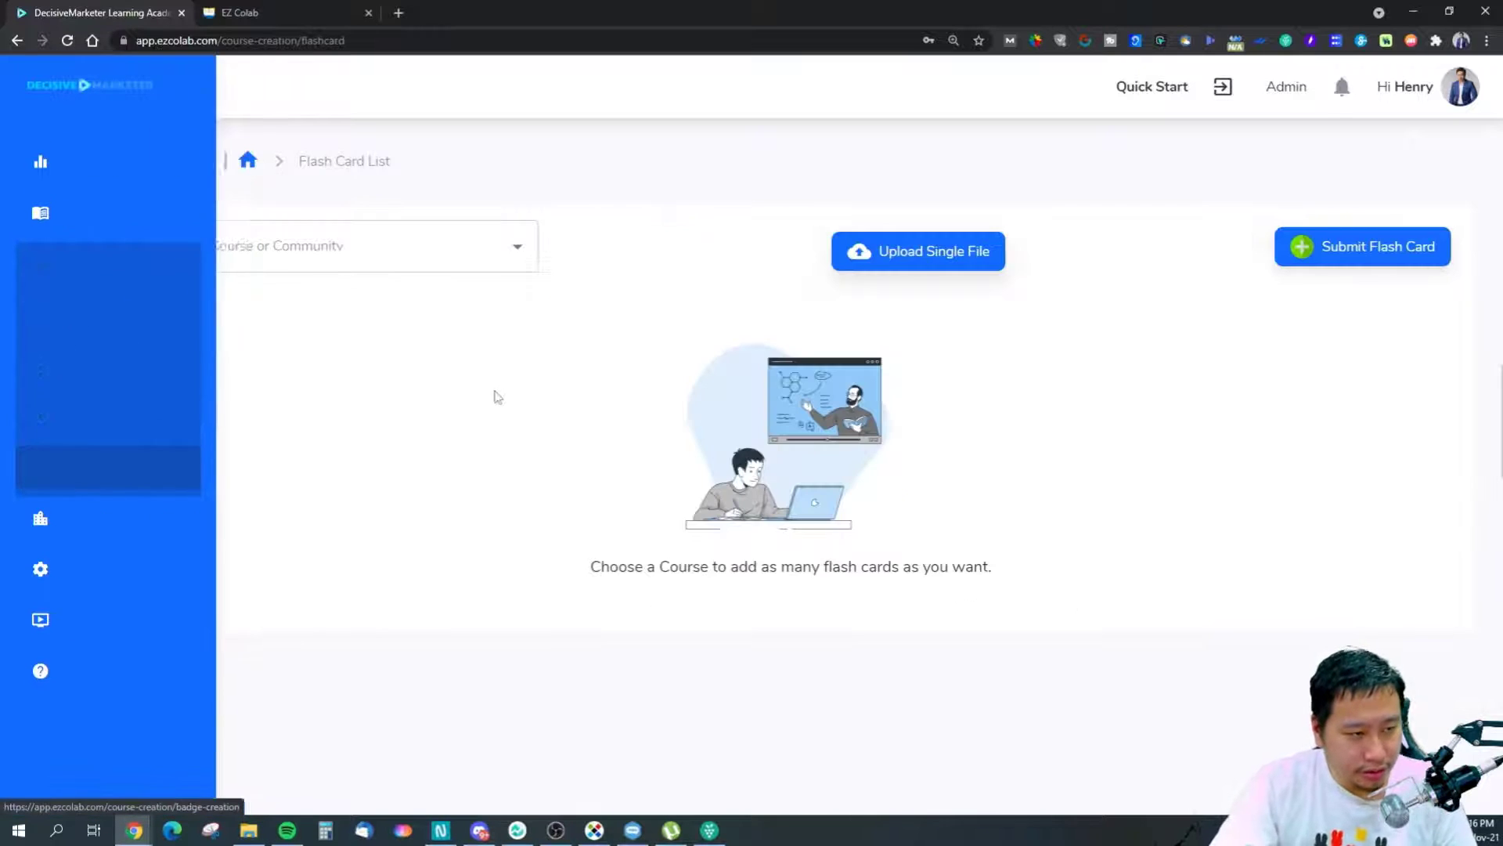
left_click(1336, 266)
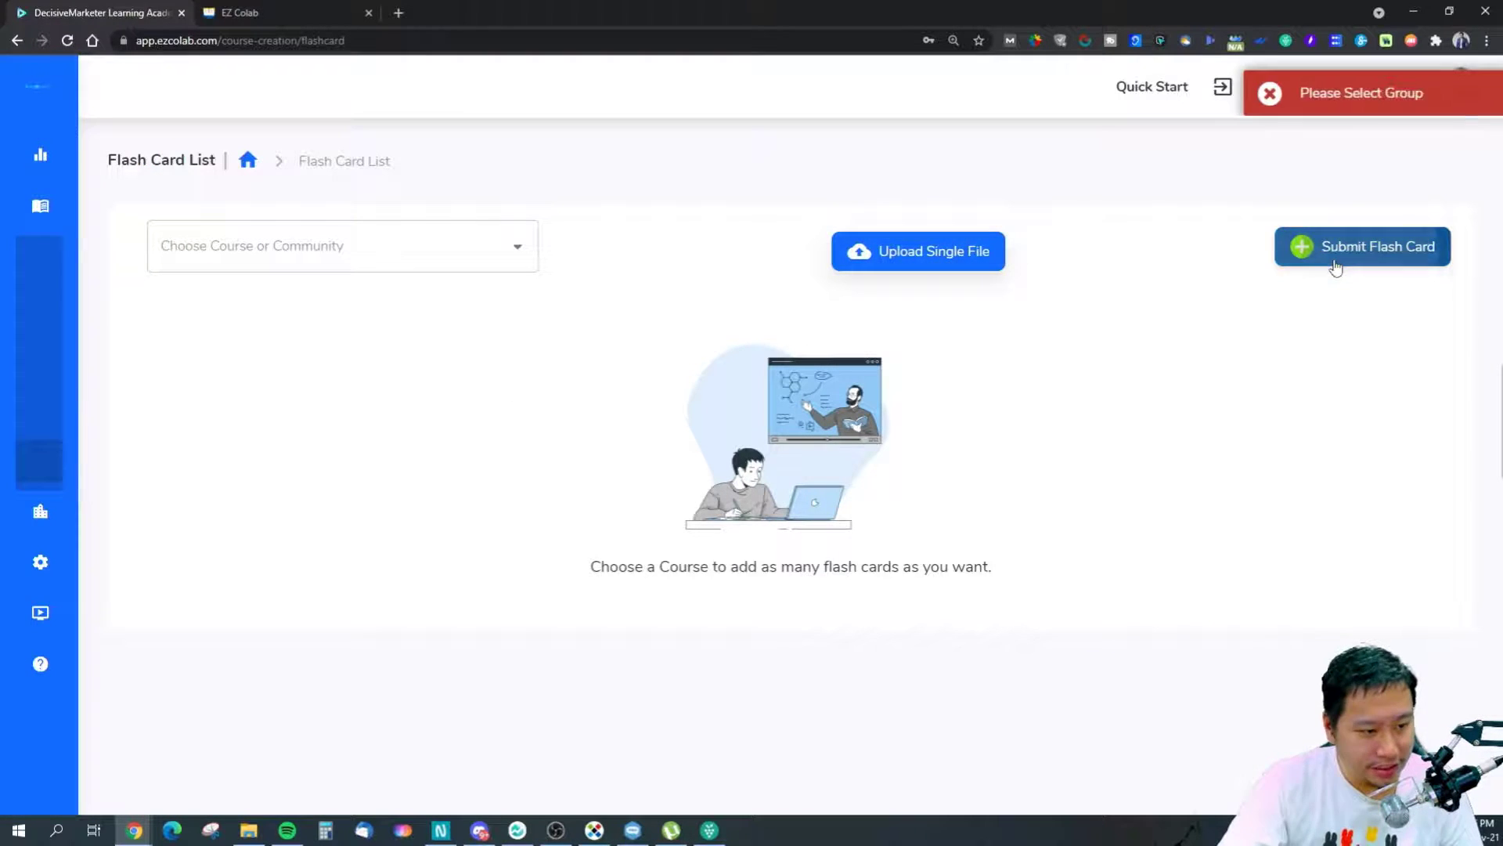
left_click(429, 239)
left_click(228, 299)
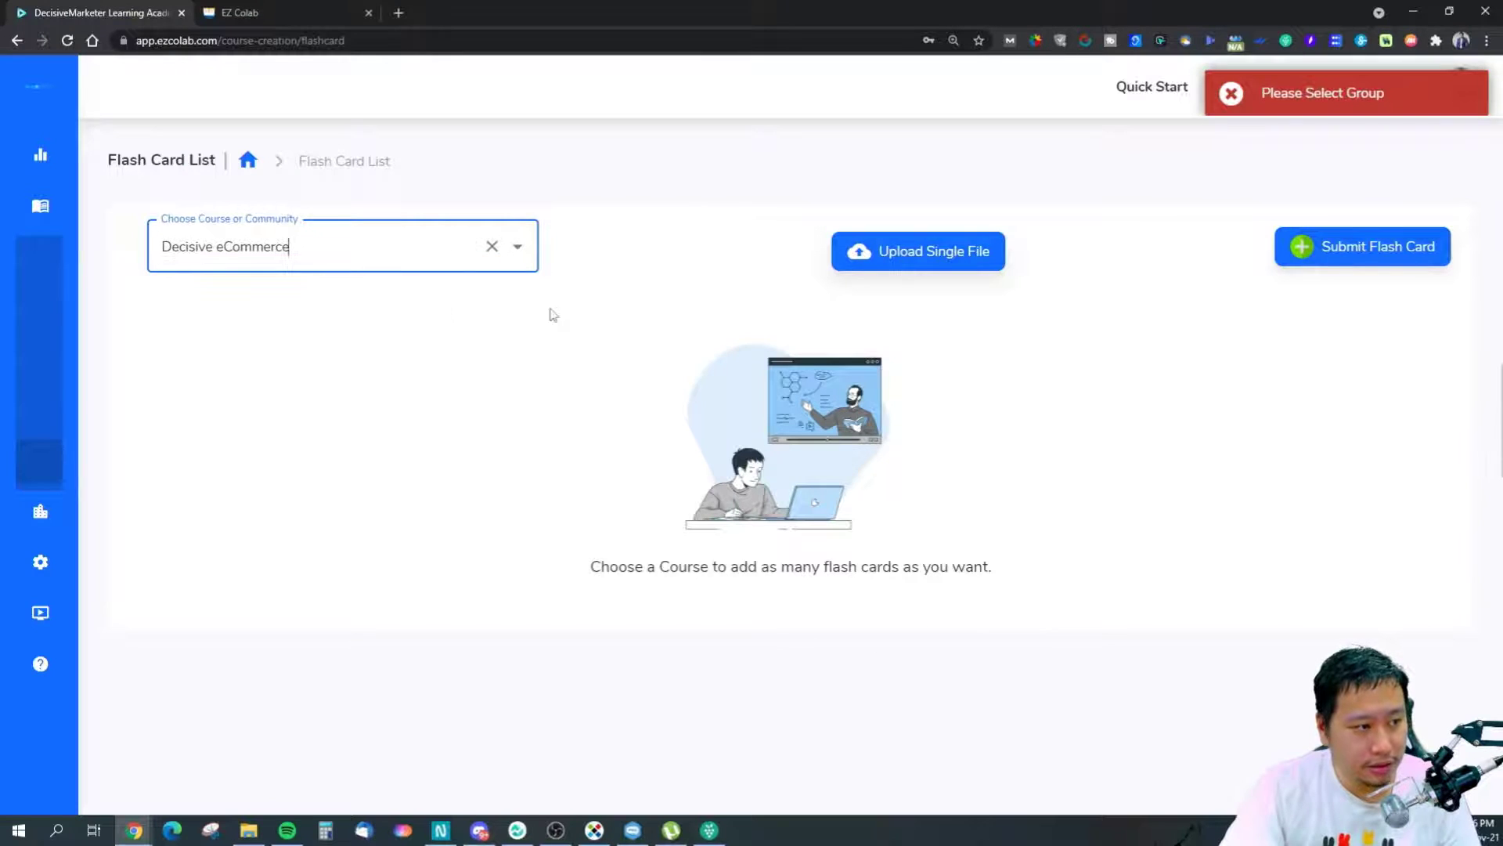
left_click(1352, 258)
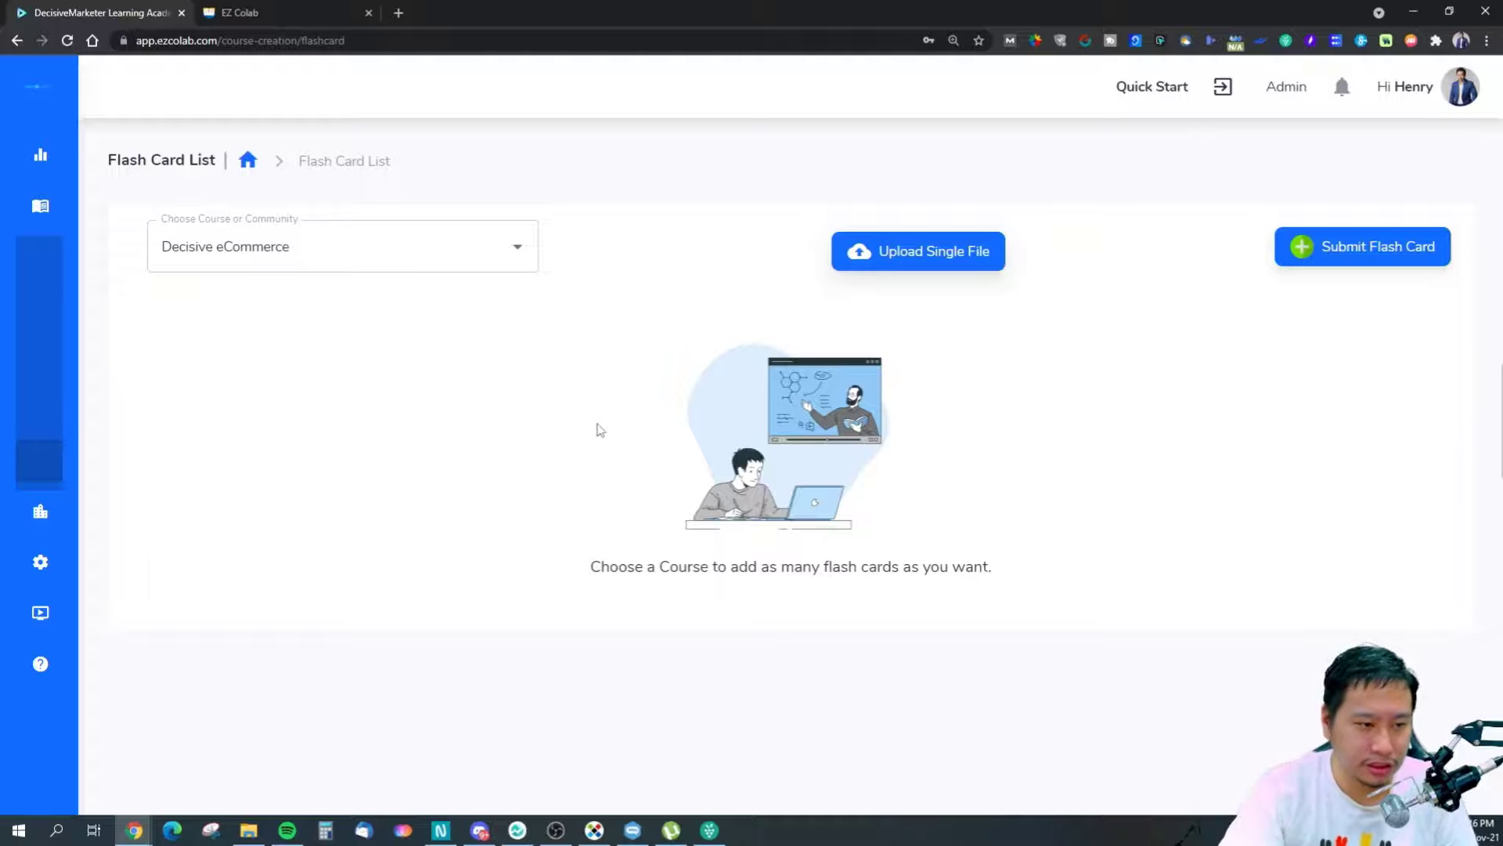
mouse_move(39, 467)
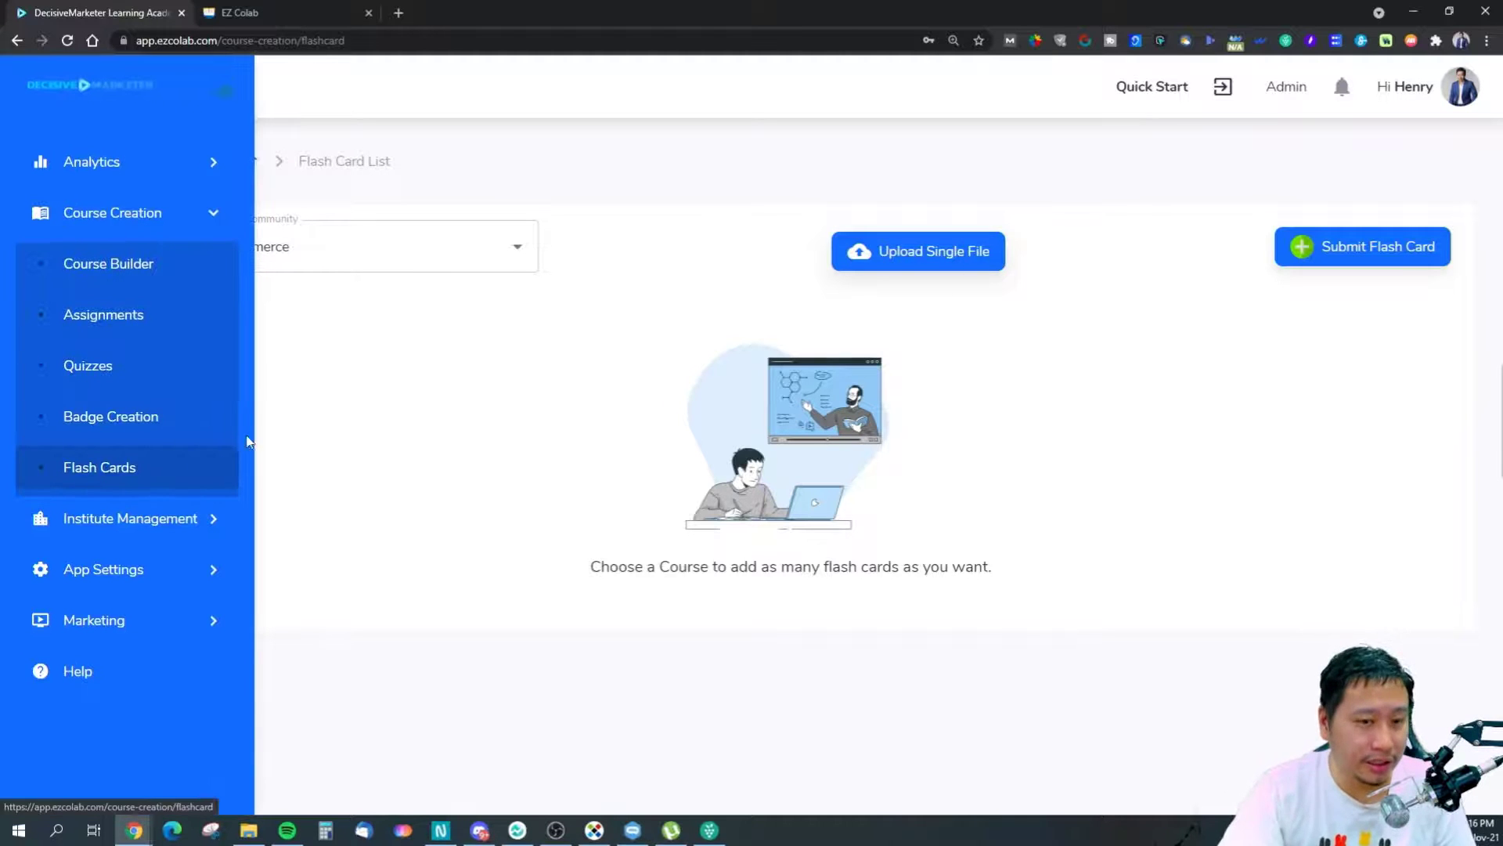
Open the single test idea from Institute Management > Ideas for editing.
left_click(107, 526)
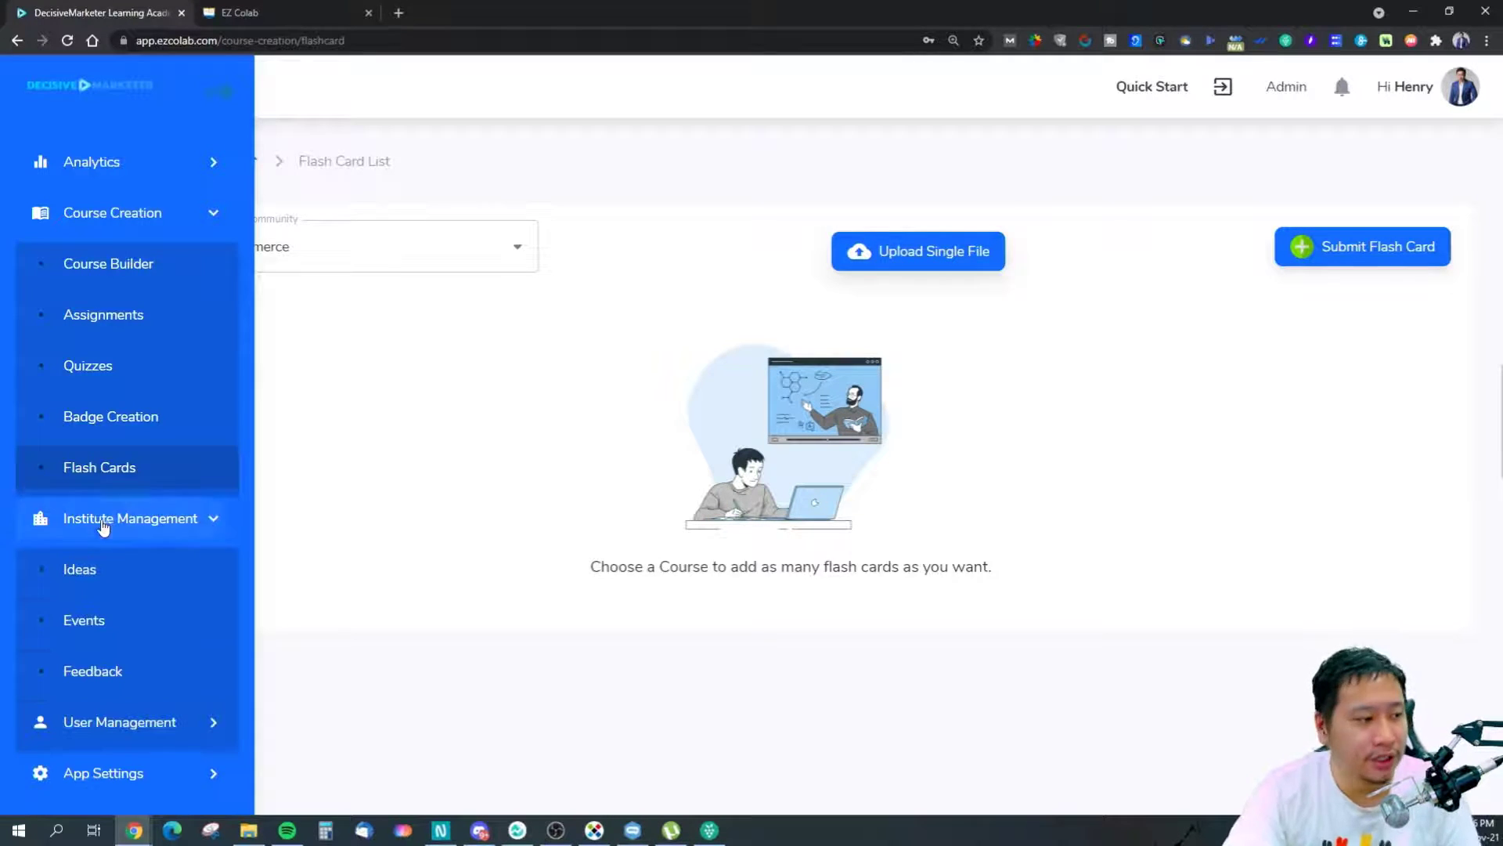
left_click(125, 572)
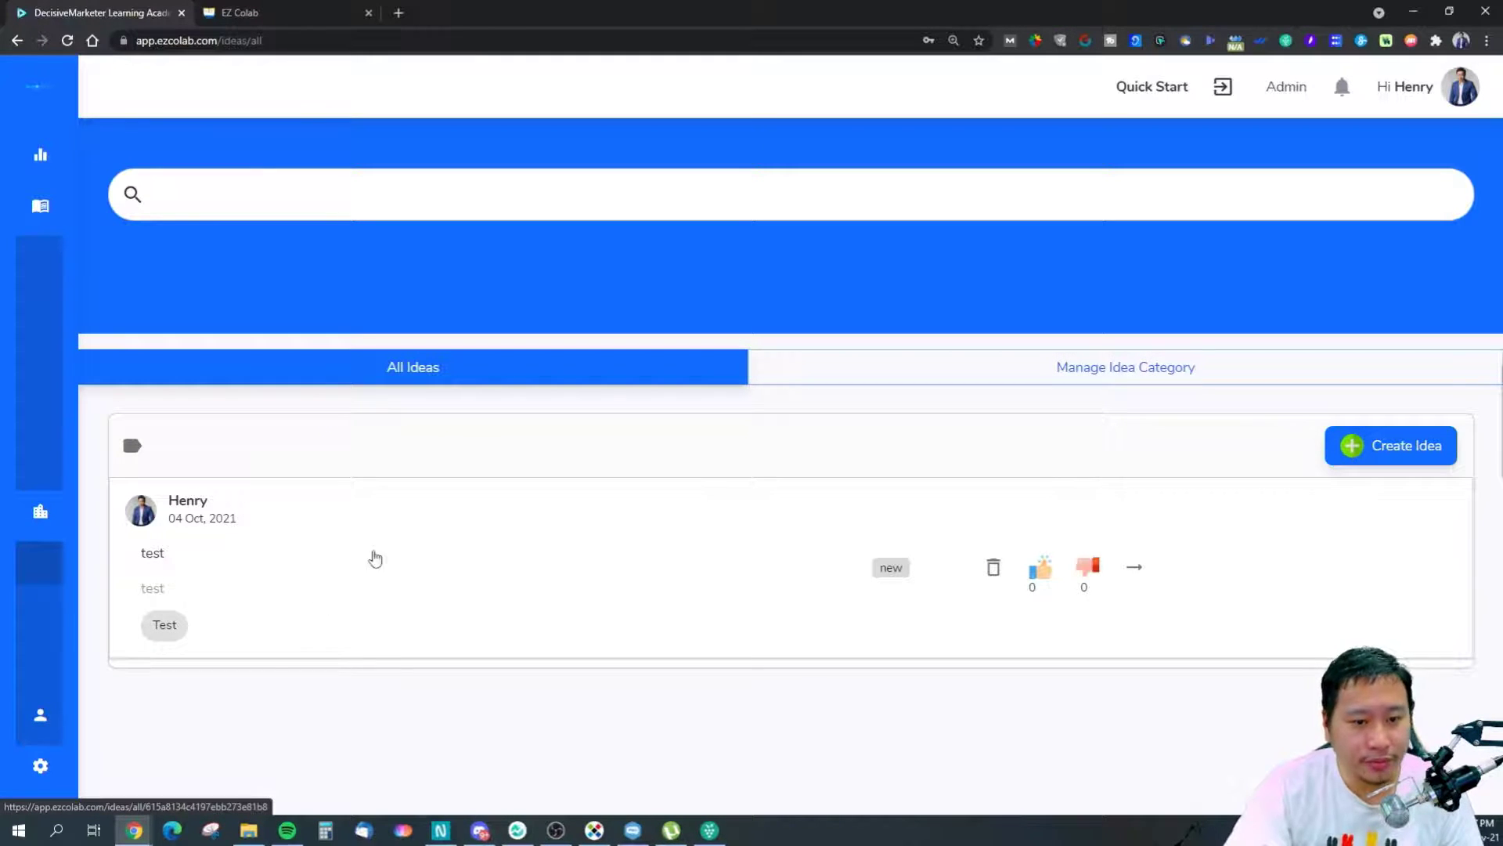
left_click(167, 575)
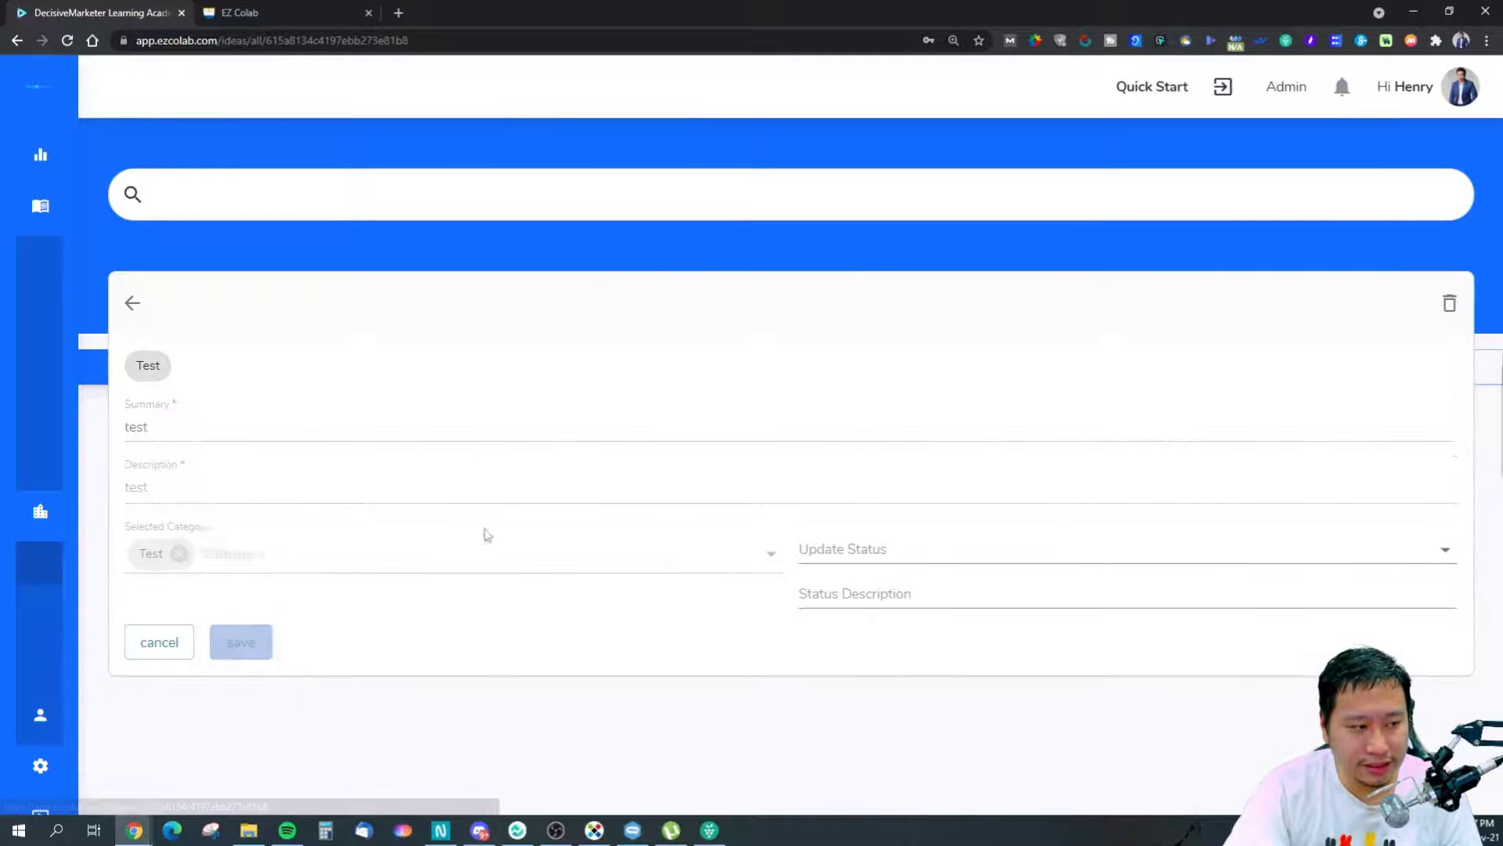
Look through the idea's status options, then cancel without changing its status.
left_click(822, 548)
left_click(646, 602)
left_click(866, 547)
left_click(534, 607)
left_click(857, 546)
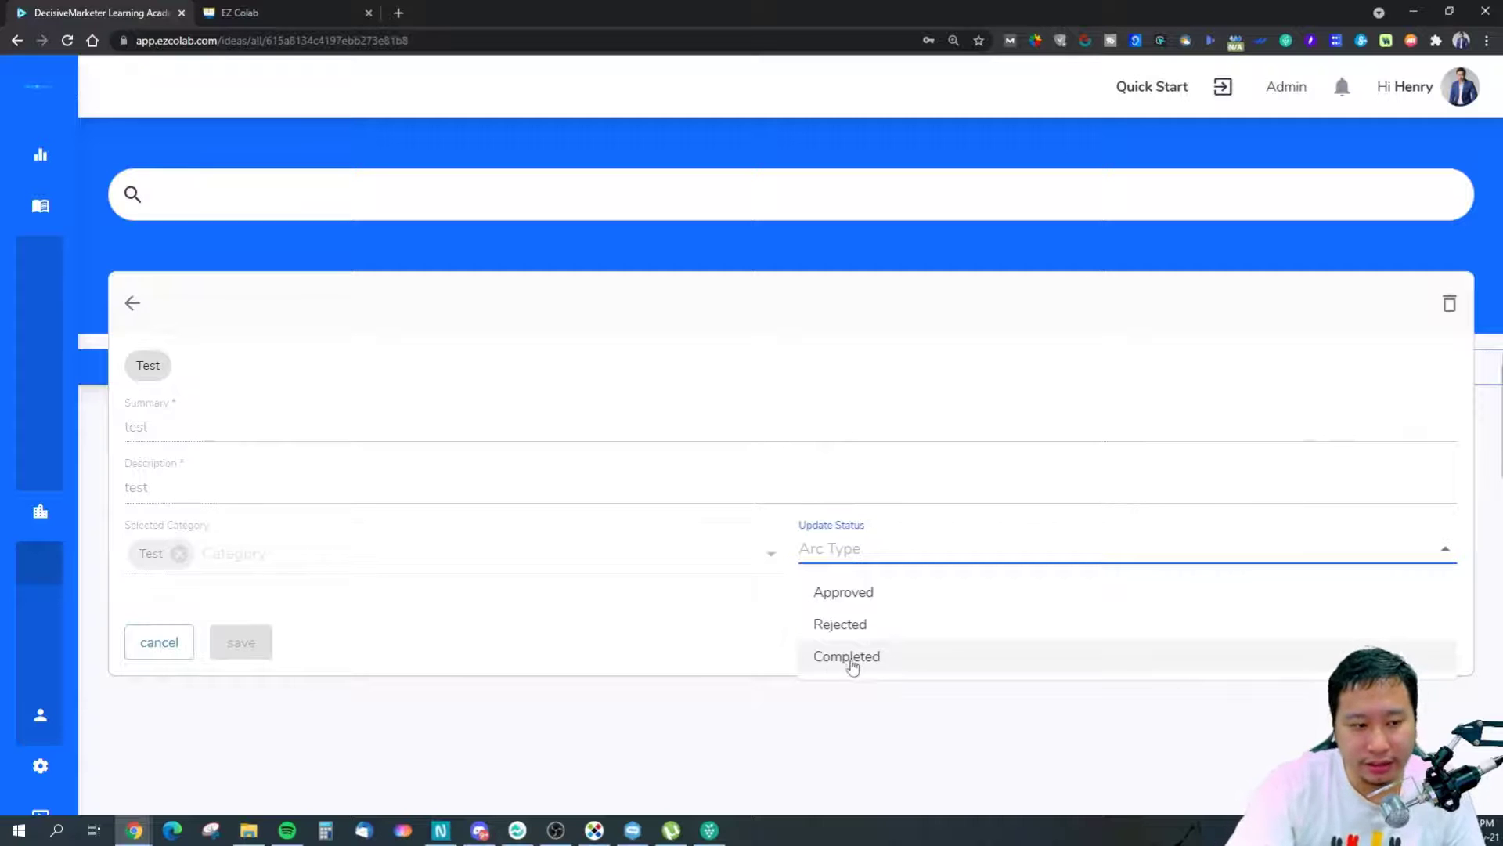
left_click(760, 656)
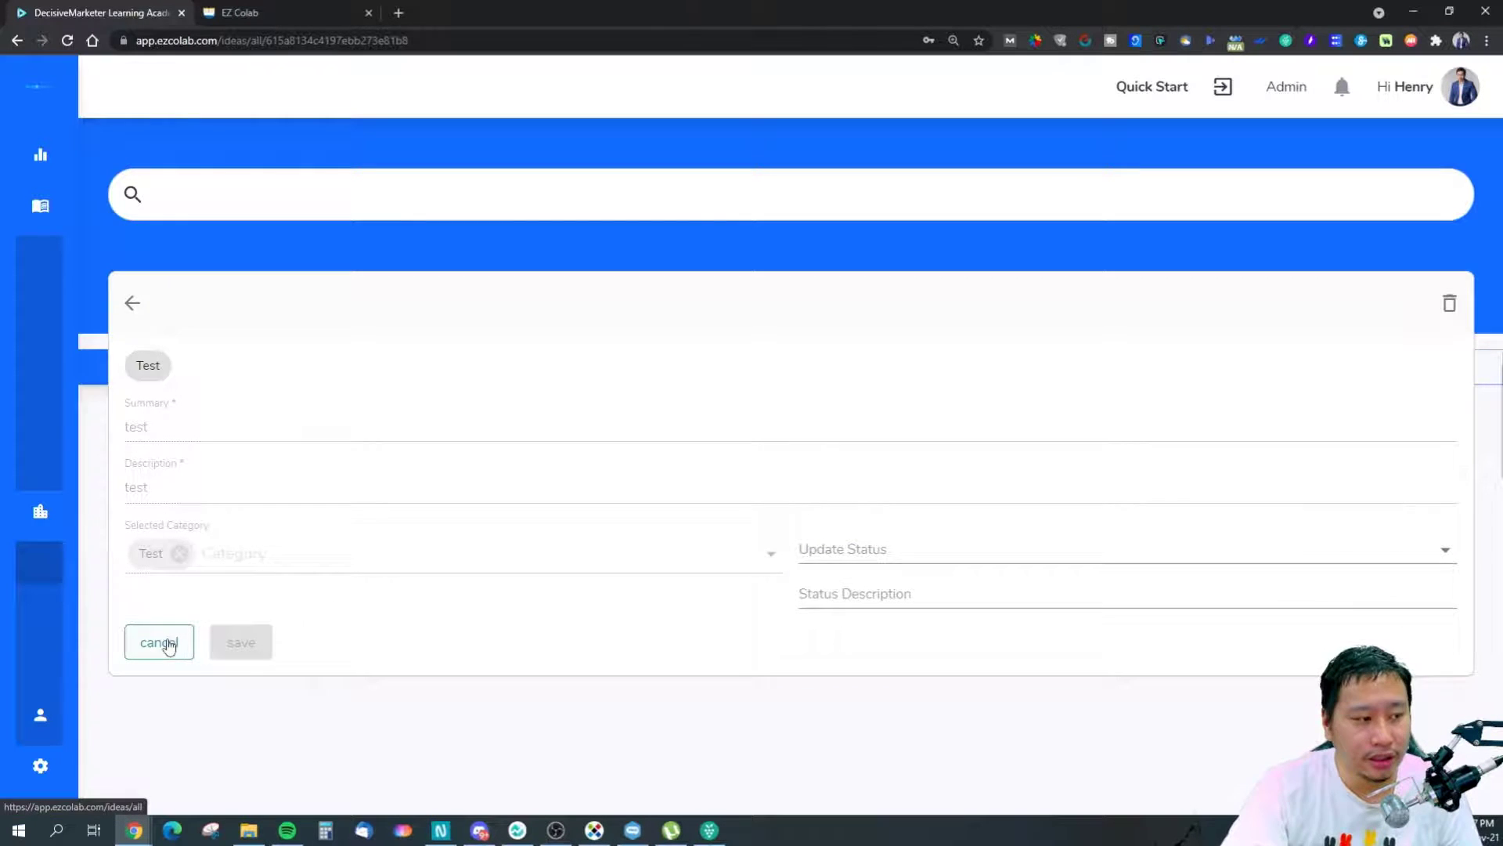
left_click(164, 642)
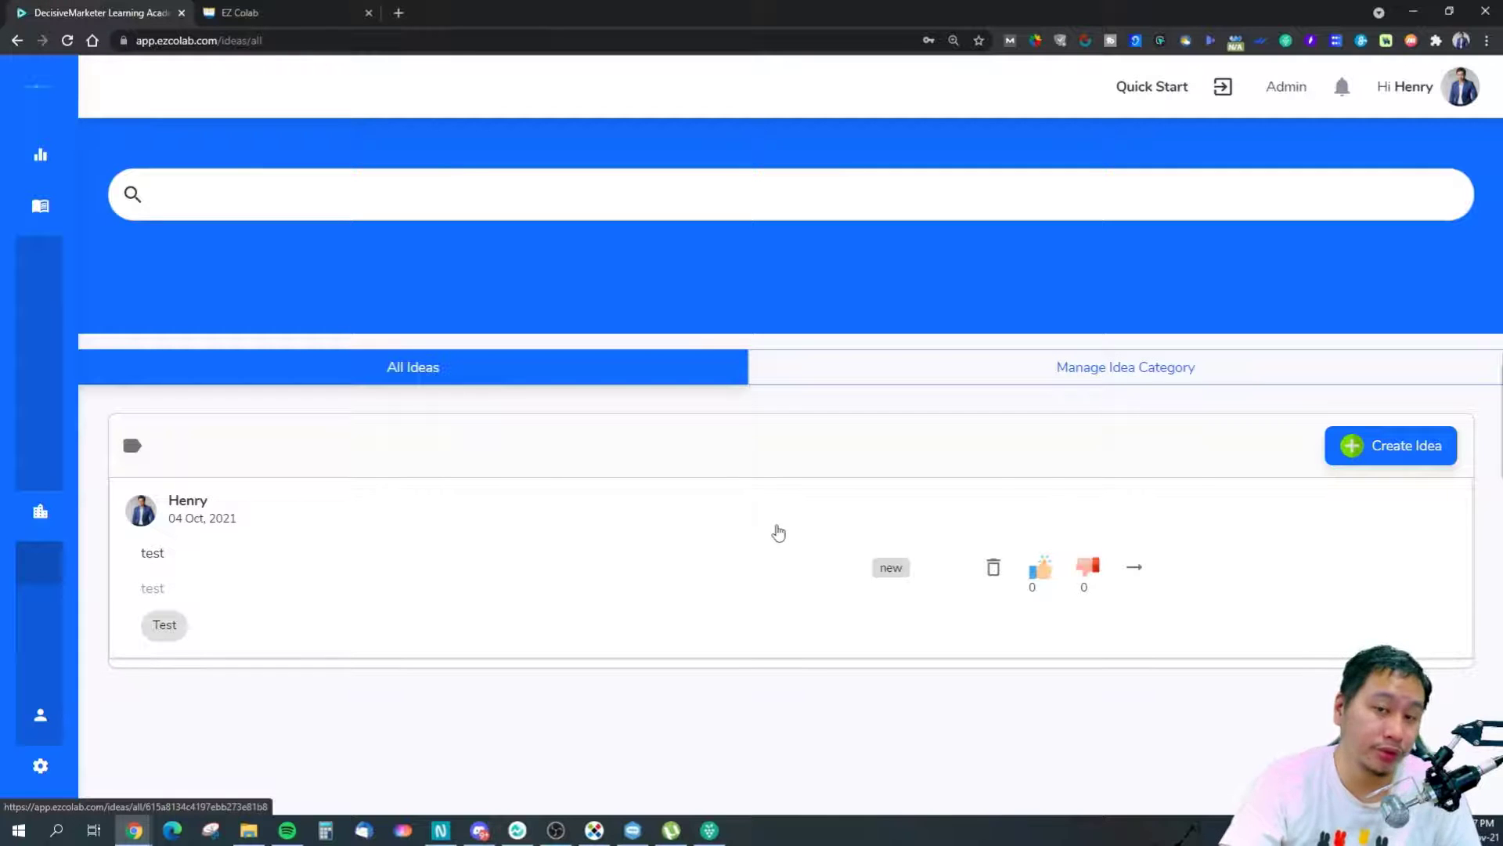
Check the idea categories (only Test), go back to All Ideas, then open Events.
left_click(1045, 376)
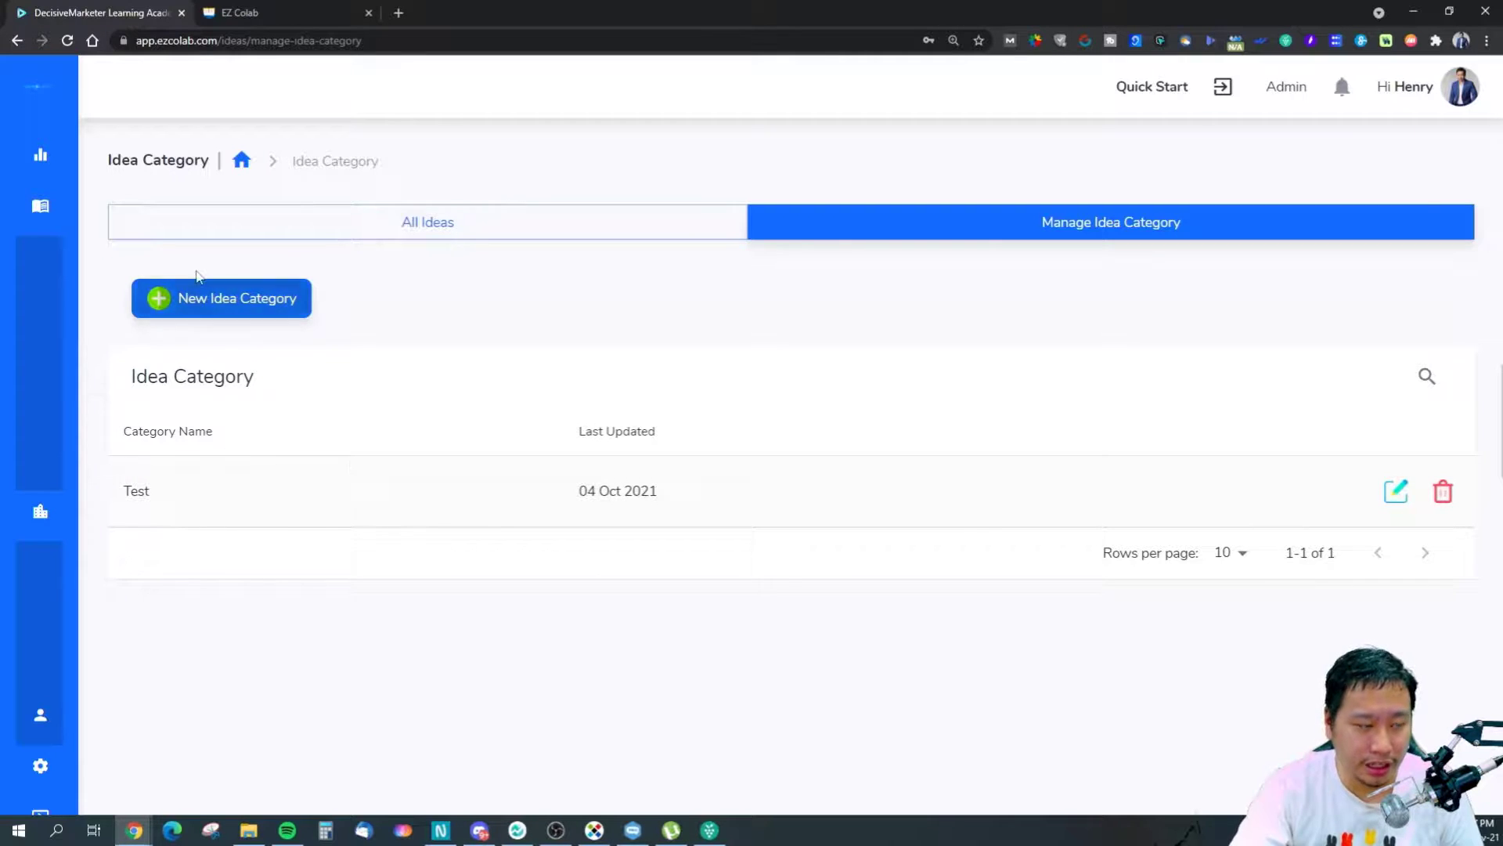
left_click(346, 219)
mouse_move(120, 430)
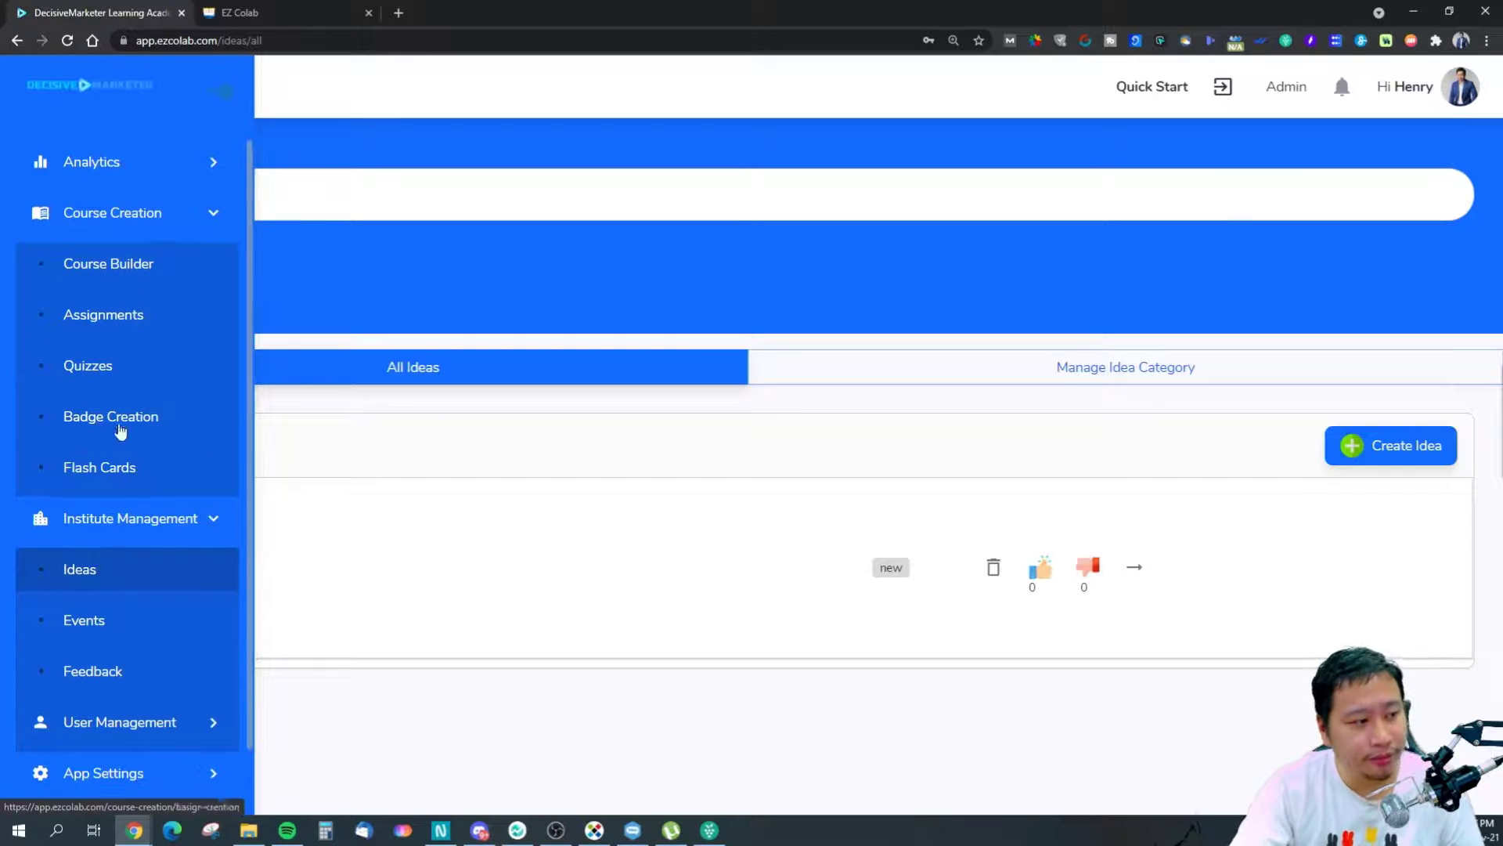
left_click(134, 625)
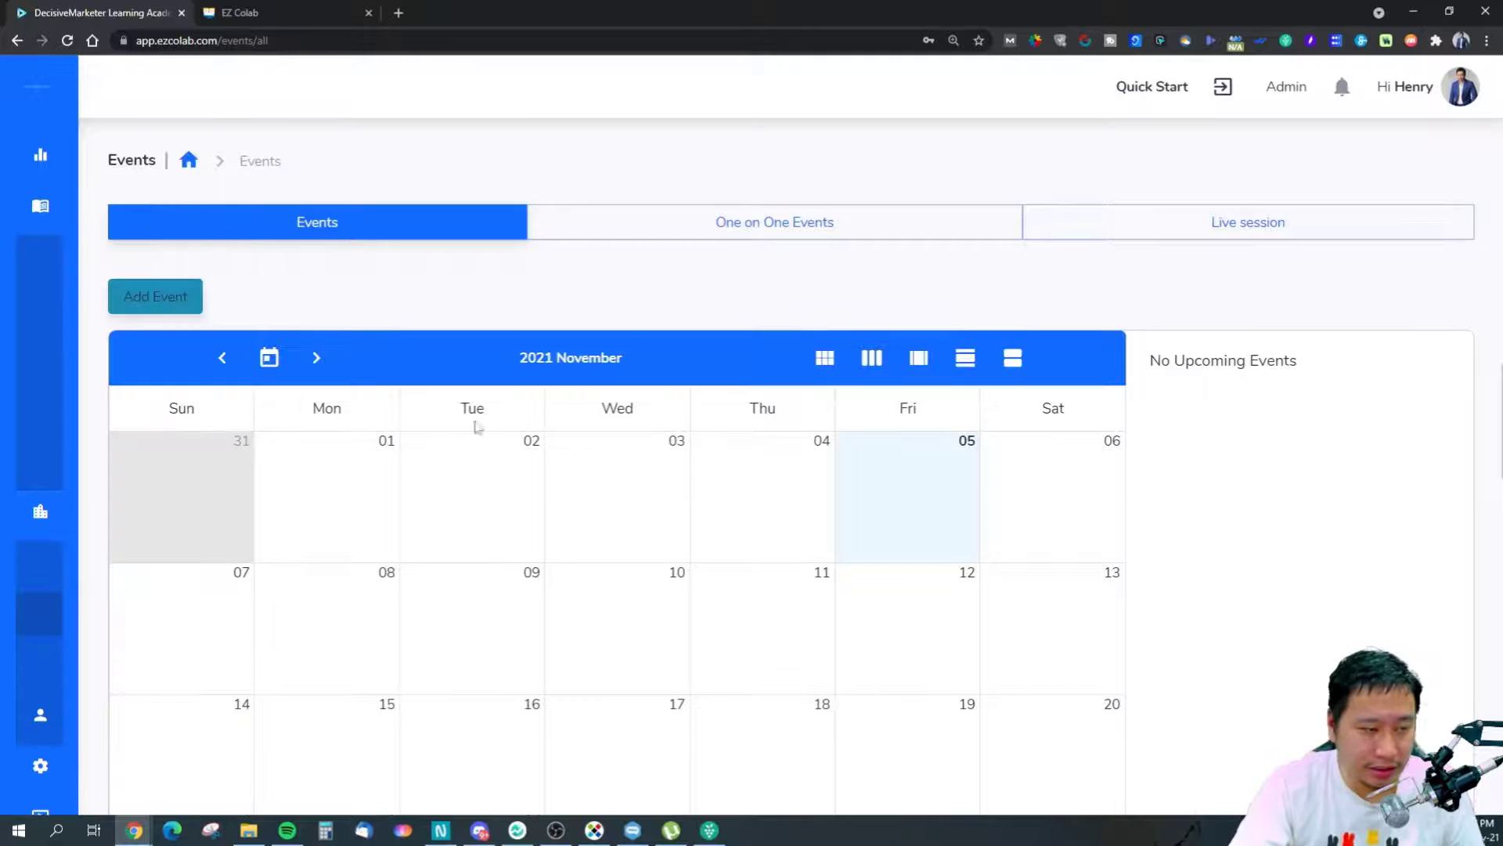
Look over the One to One Events setup and the list of live sessions.
scroll(235, 379, "down", 4)
scroll(343, 403, "up", 4)
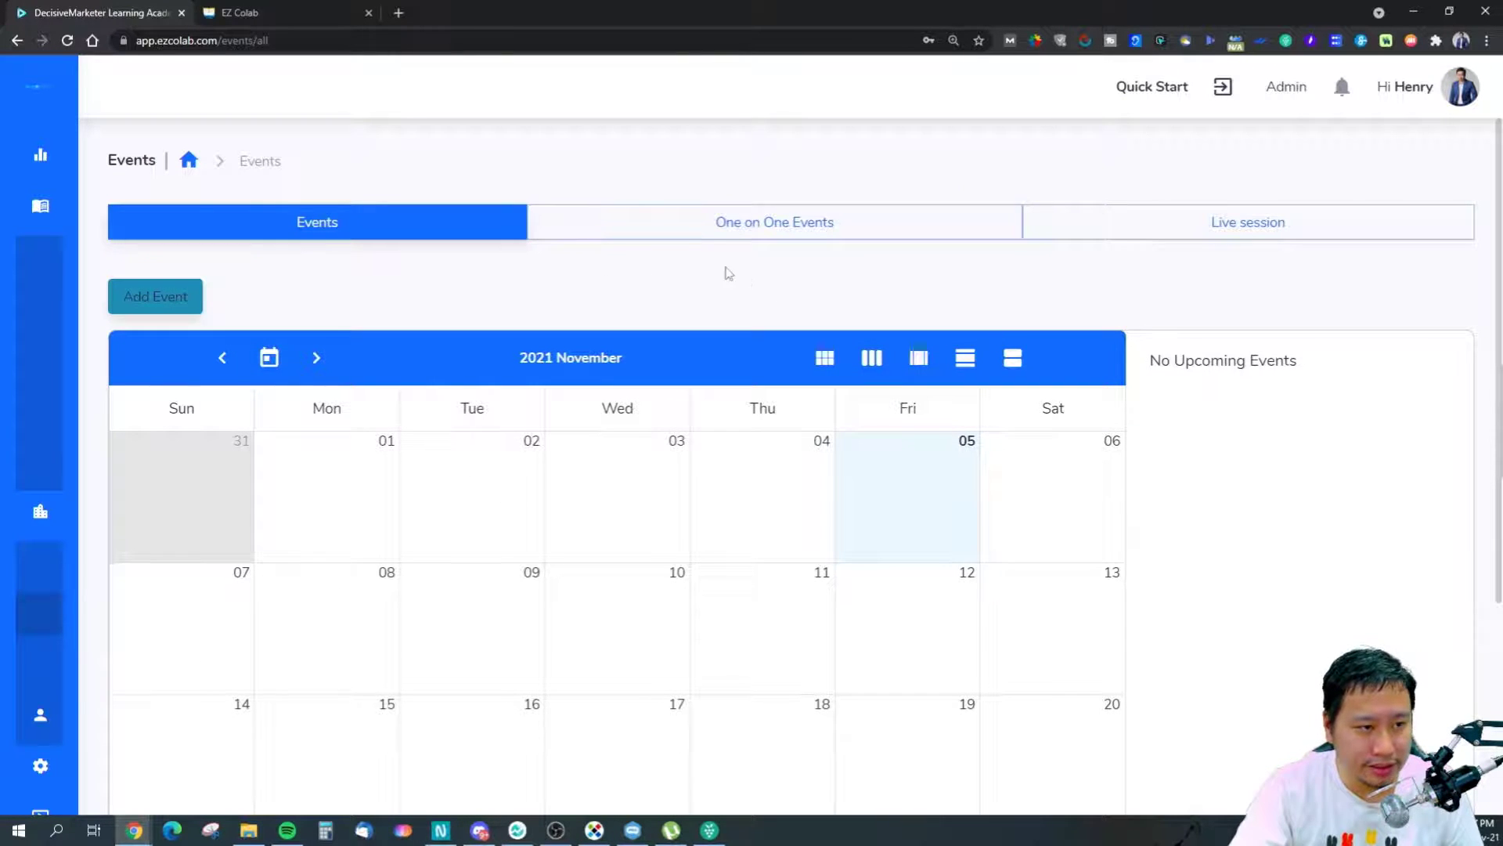
left_click(671, 224)
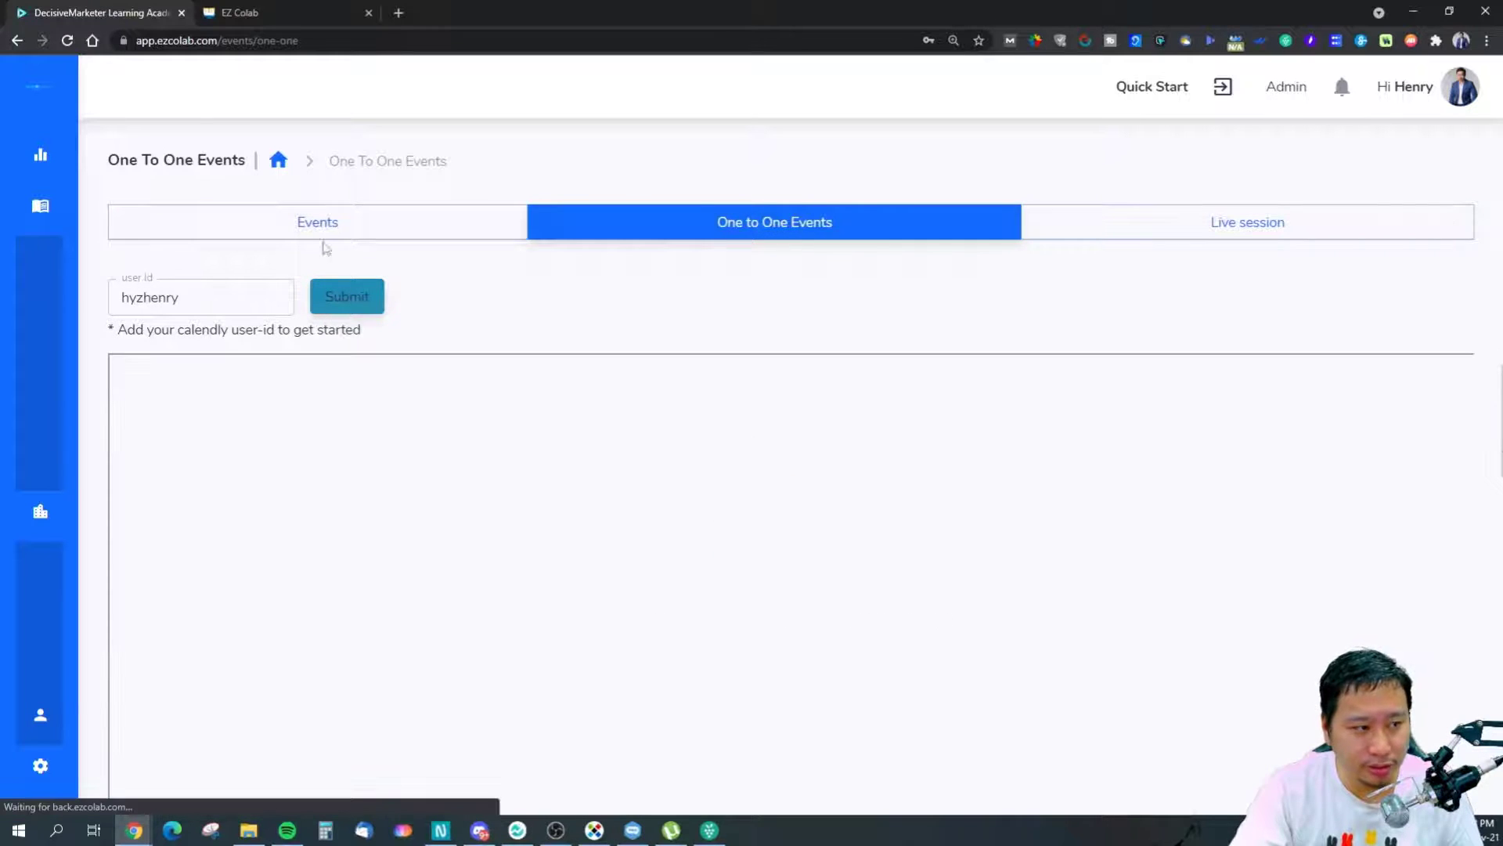
left_click(342, 226)
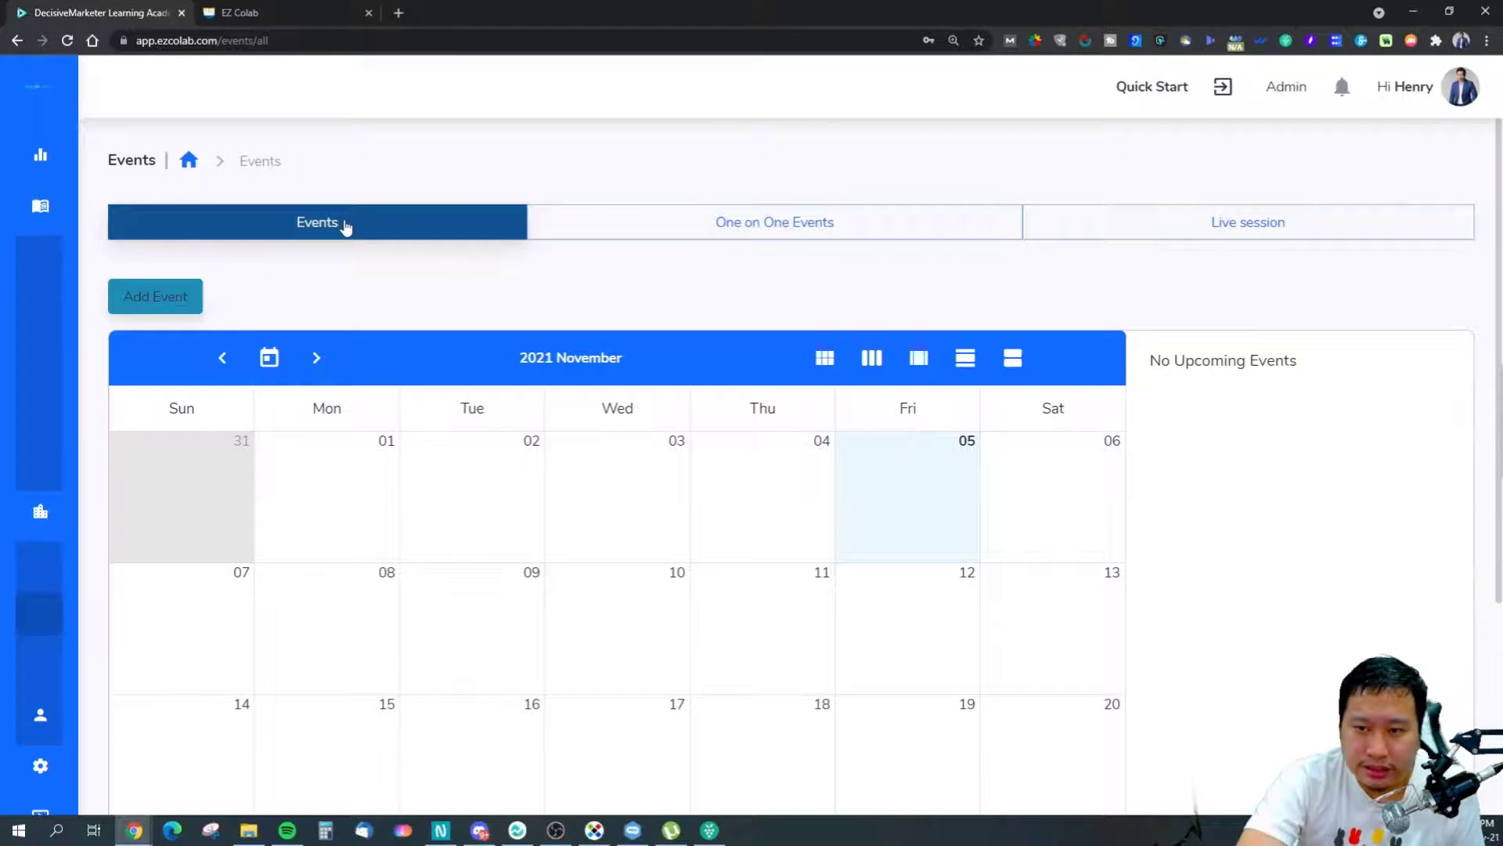
left_click(1143, 232)
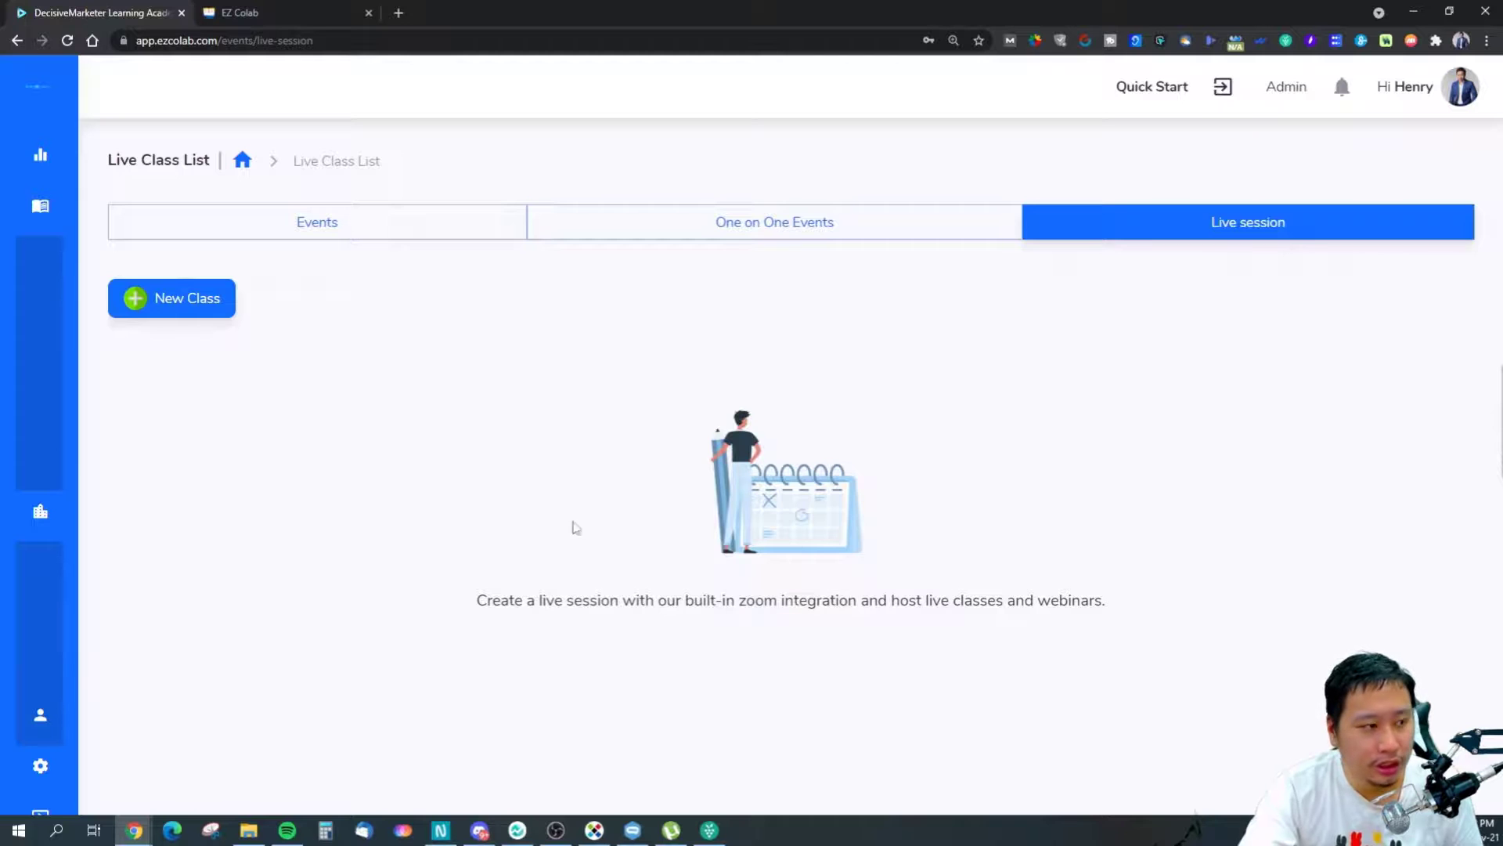
Set a new live class's meeting type to 'Other than Zoom', then leave it unsaved for the dashboard.
left_click(190, 302)
scroll(529, 476, "down", 1)
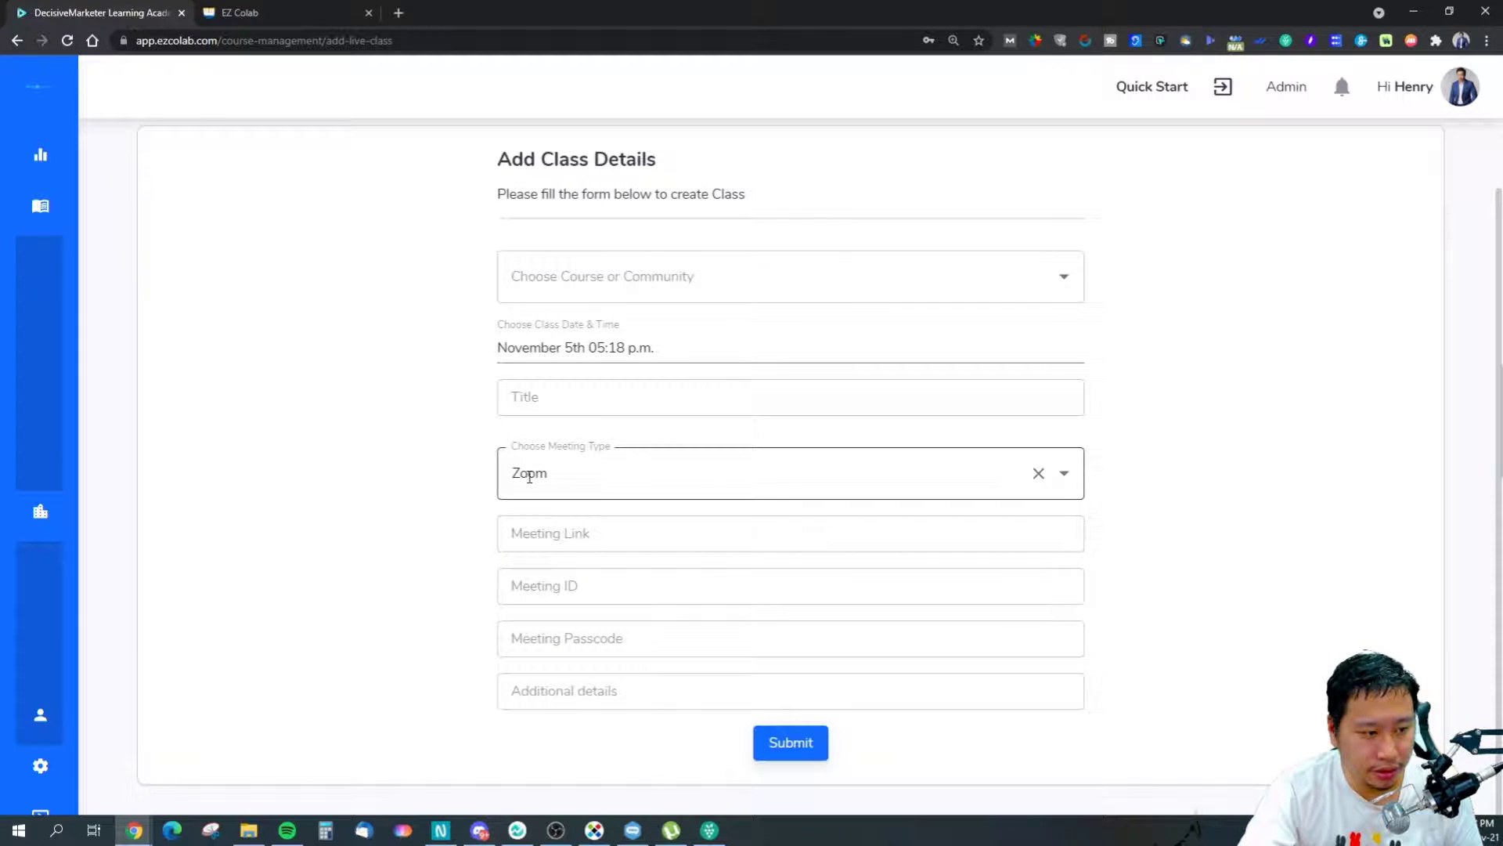
left_click(557, 480)
left_click(586, 565)
left_click(552, 552)
left_click(578, 480)
left_click(580, 560)
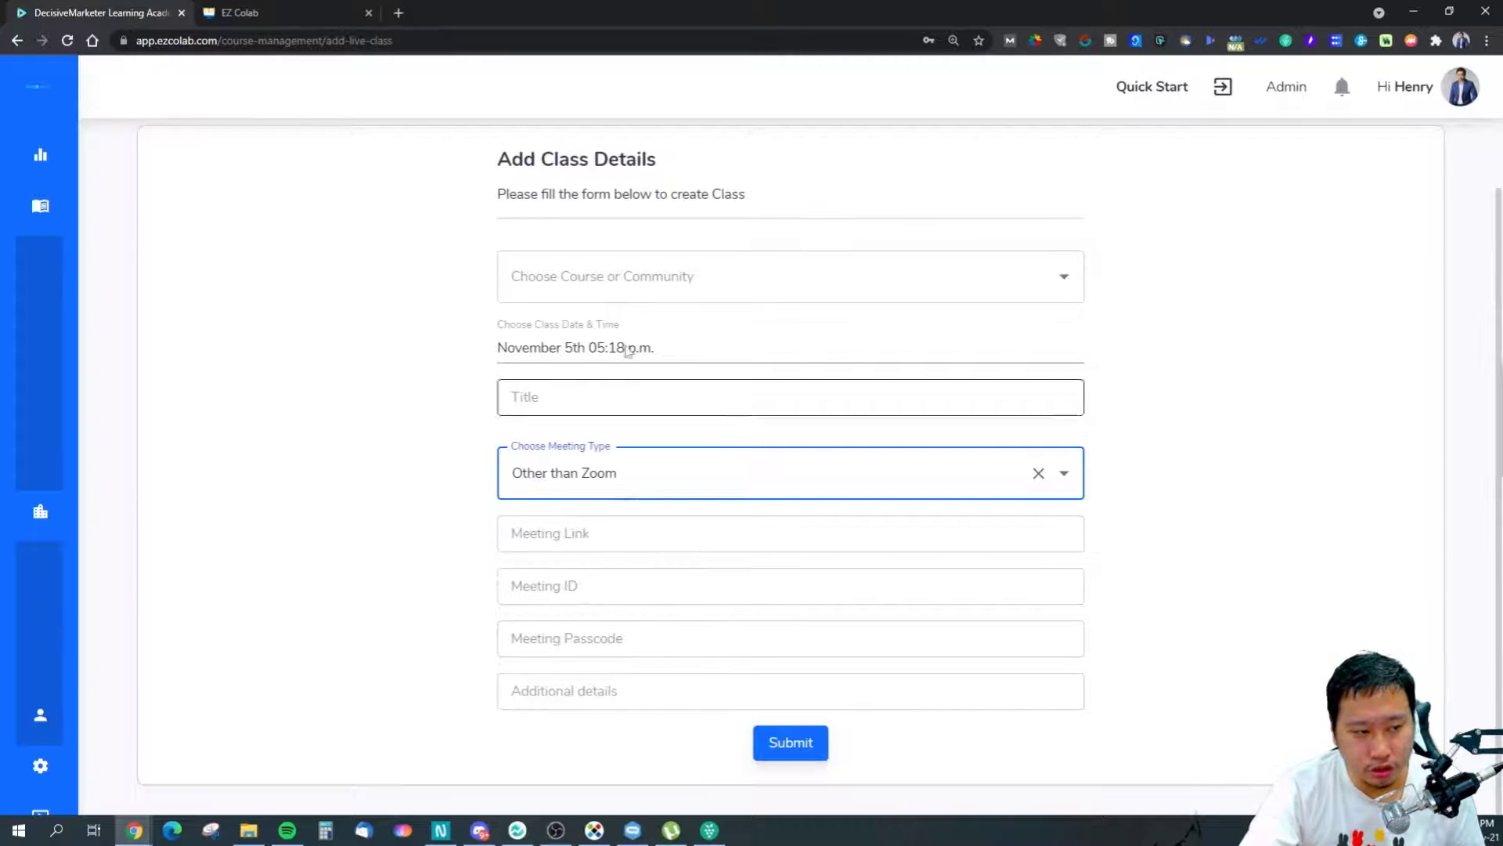
scroll(1102, 413, "up", 1)
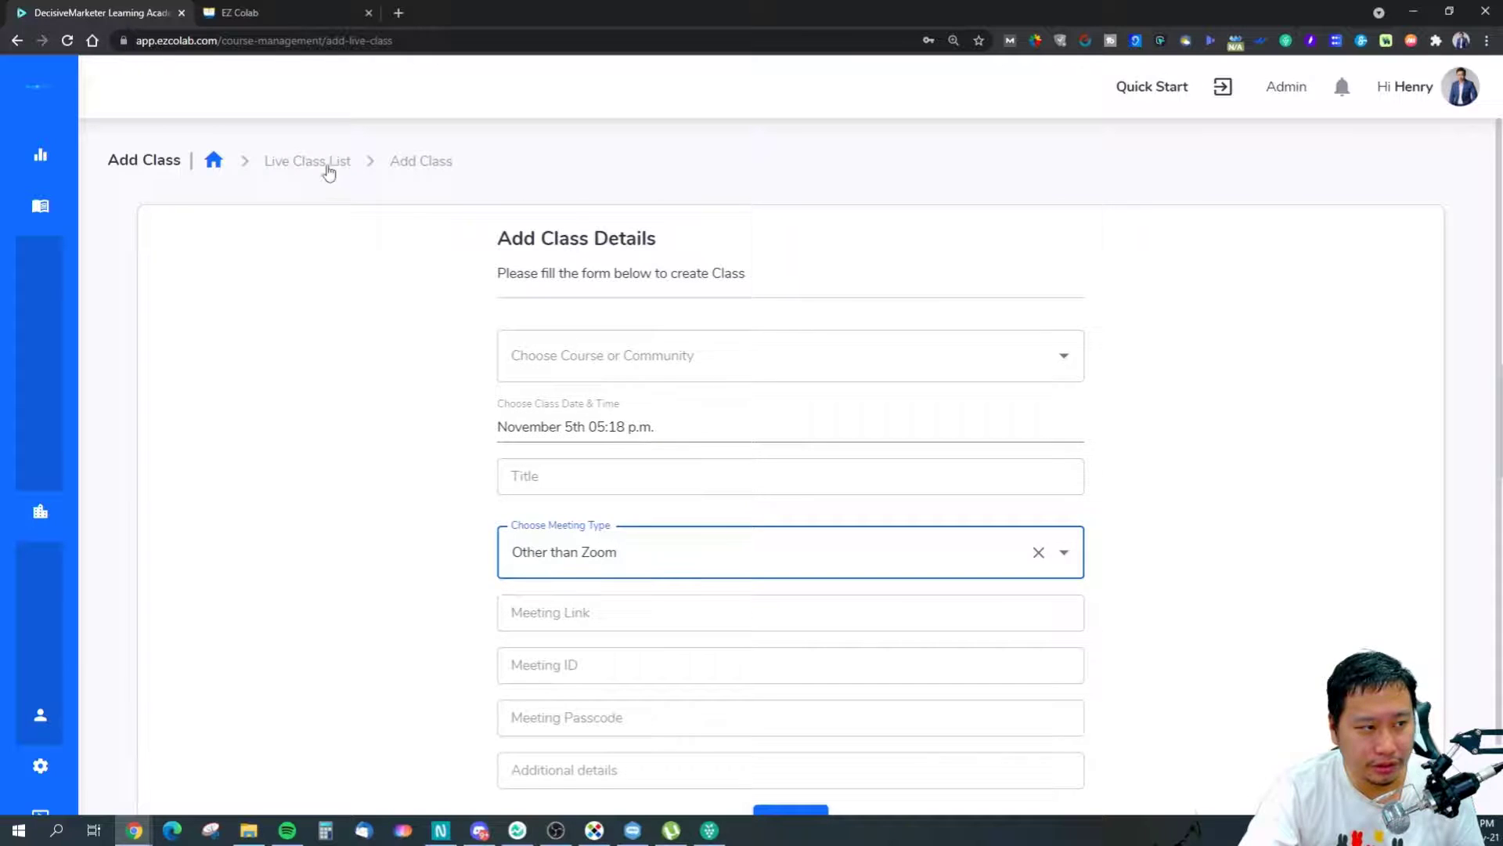
left_click(213, 160)
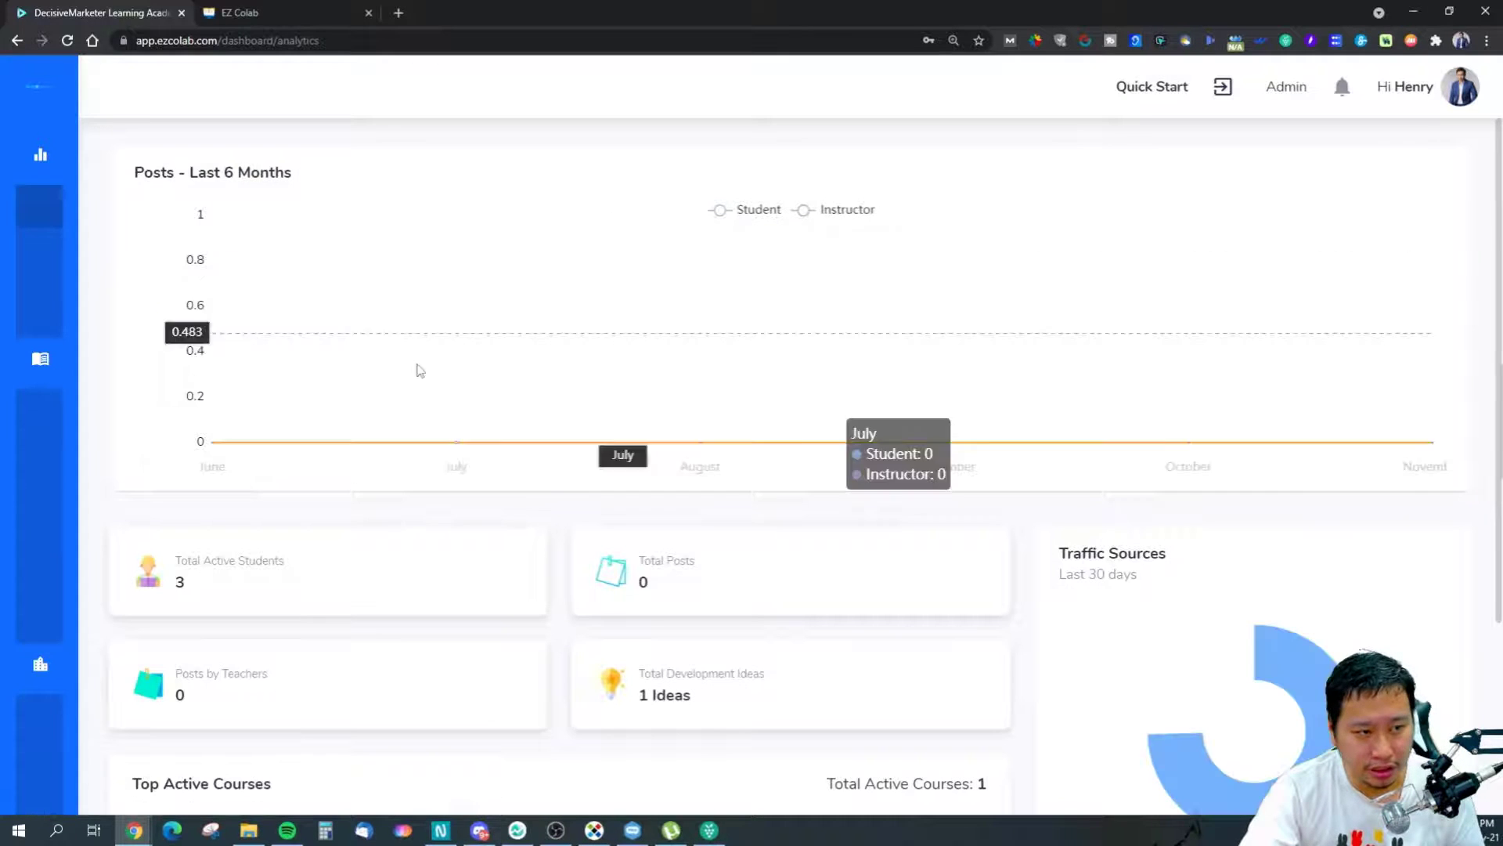
Review the One to One Events tab, then return to the main Events calendar.
mouse_move(52, 563)
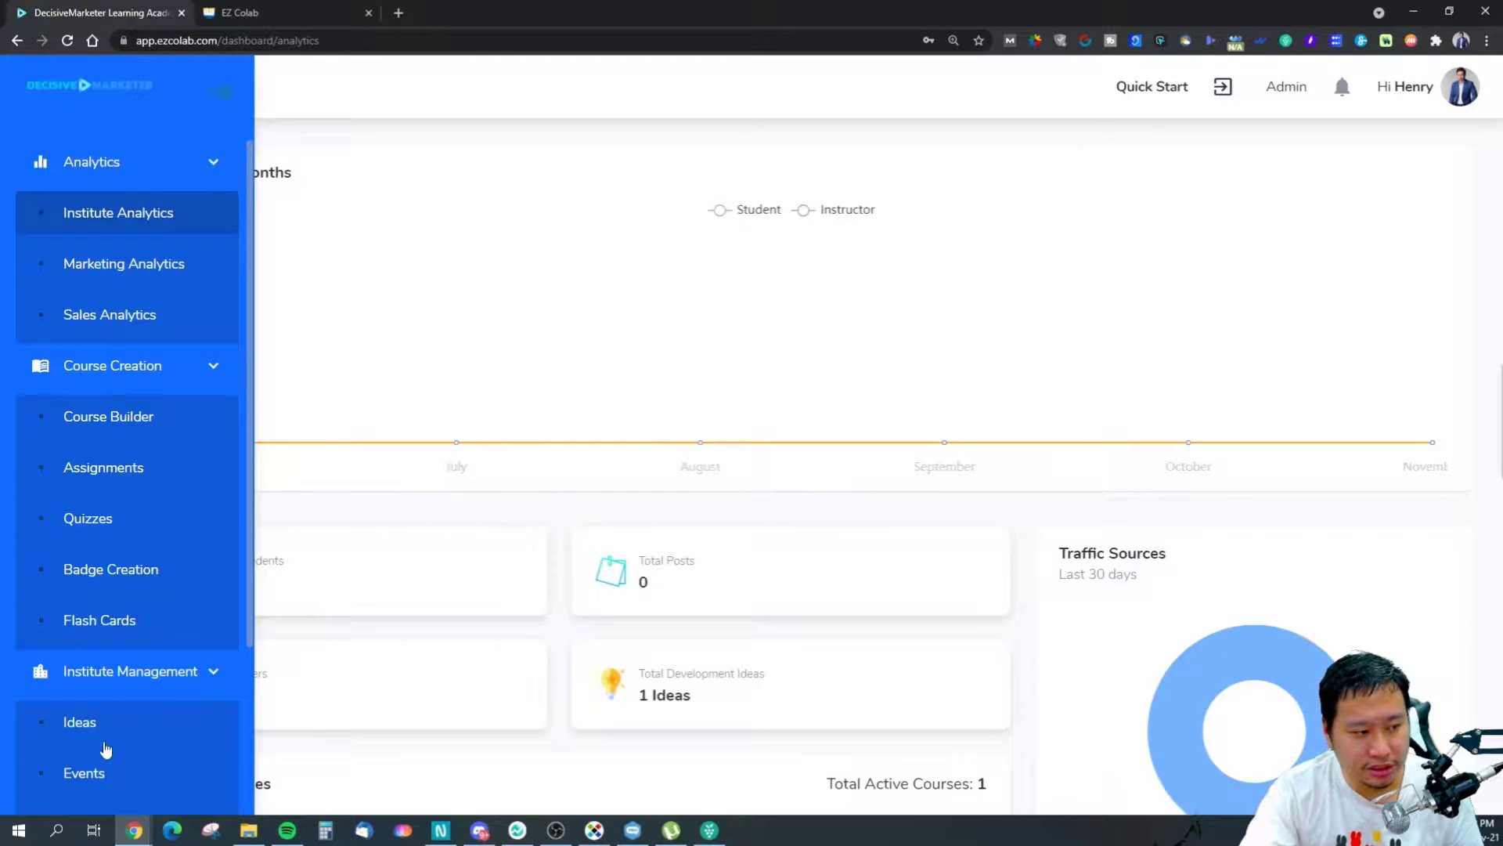
left_click(79, 774)
left_click(812, 227)
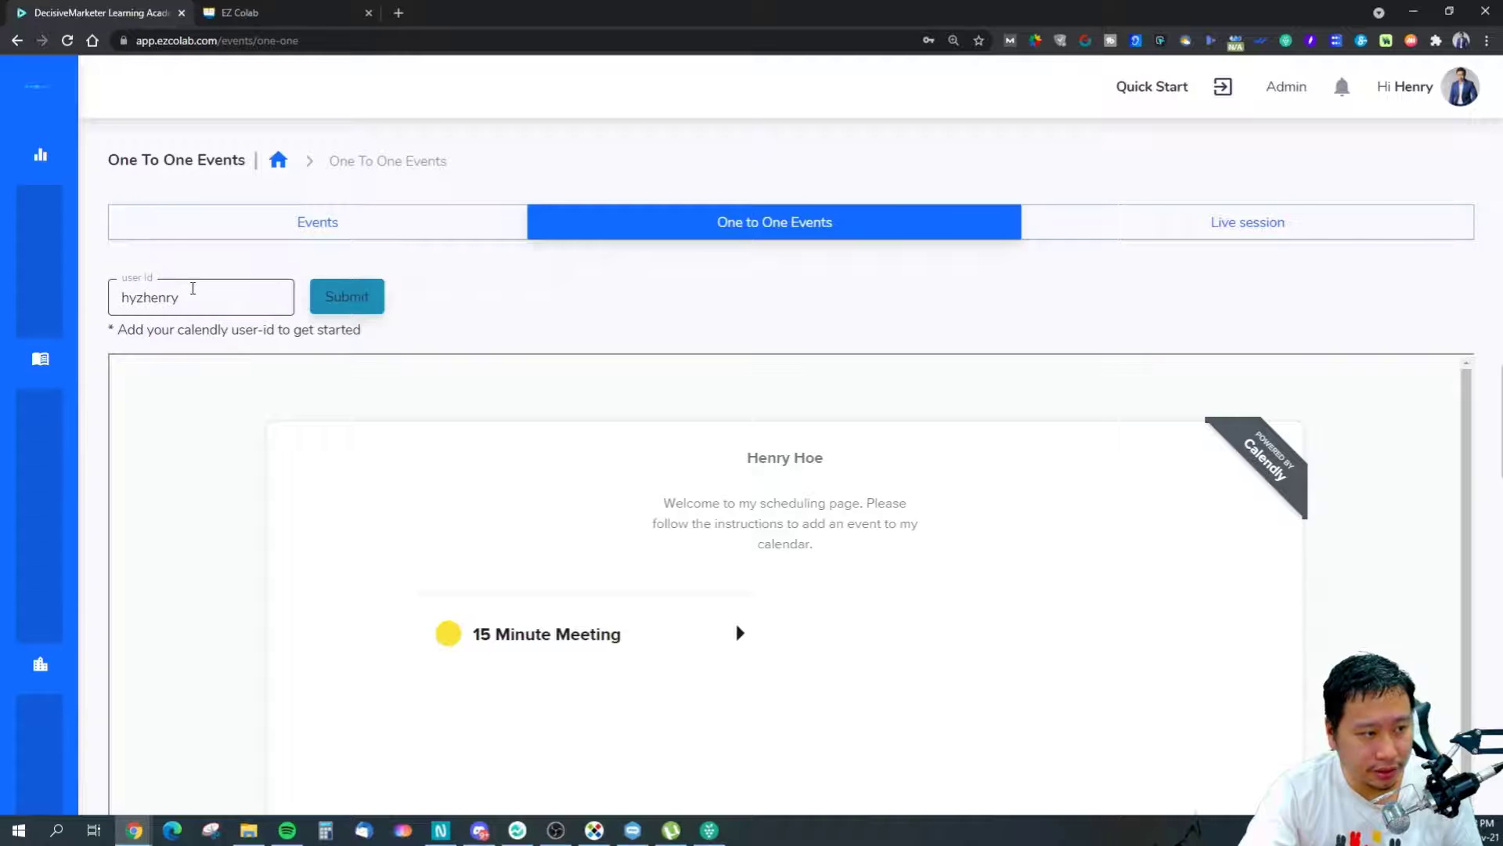
scroll(1481, 403, "down", 3)
scroll(1482, 409, "up", 3)
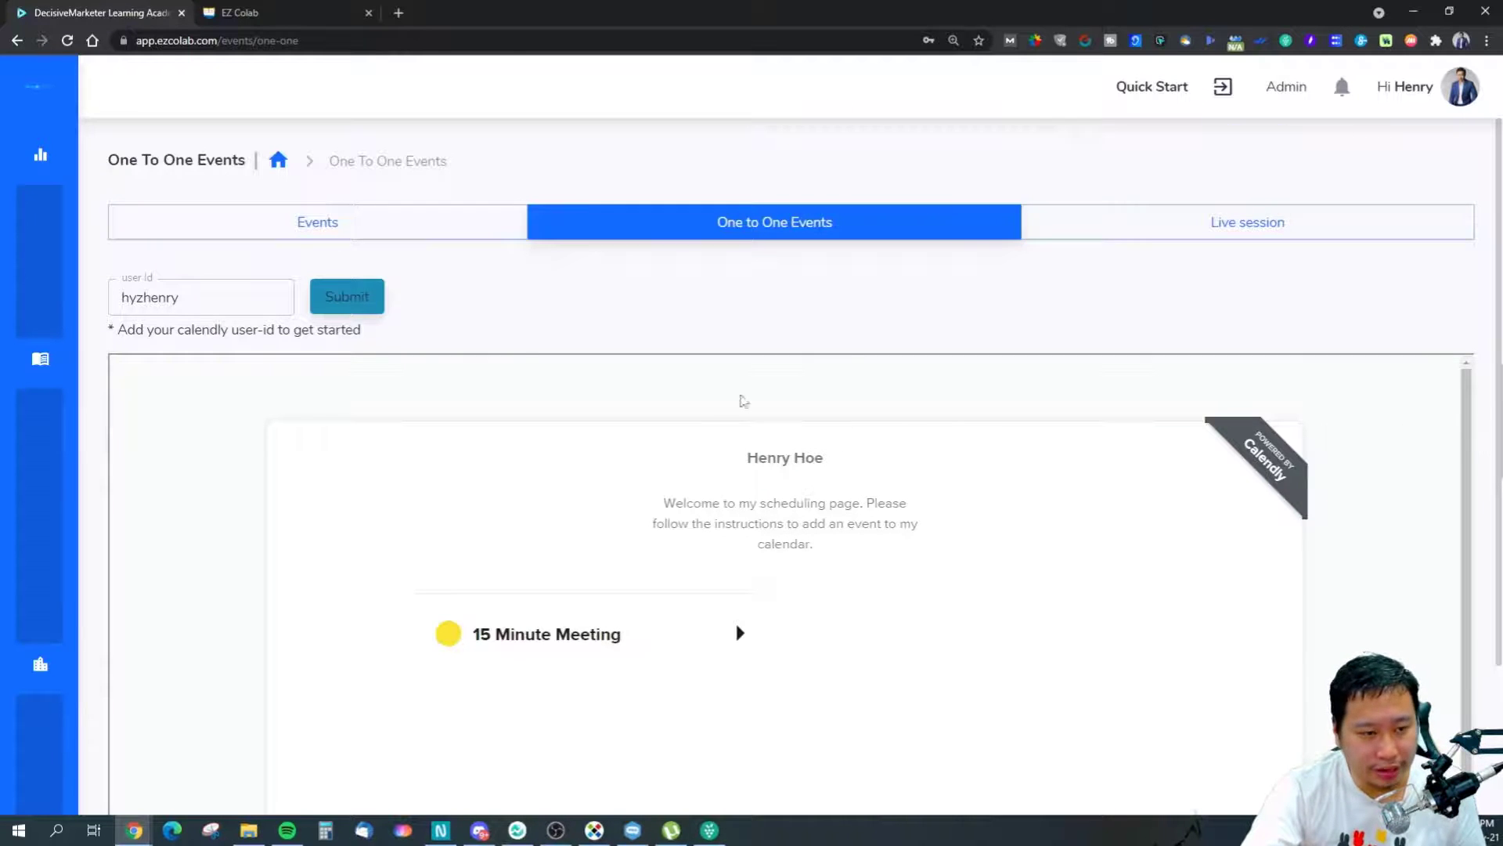
left_click(335, 231)
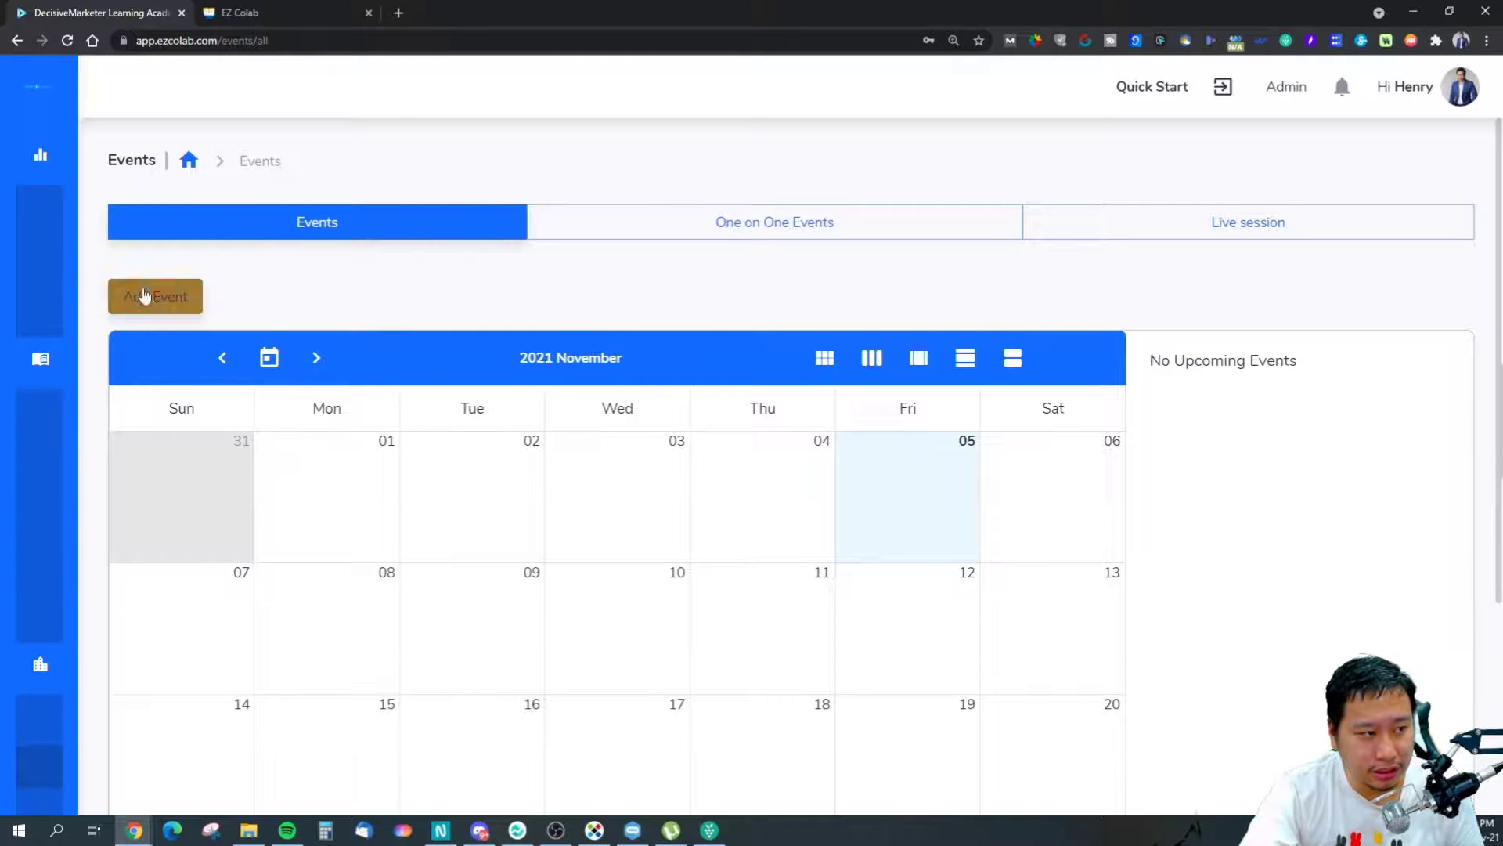
Start a new event for Decisive eCommerce, then close it without saving.
left_click(149, 296)
left_click(681, 392)
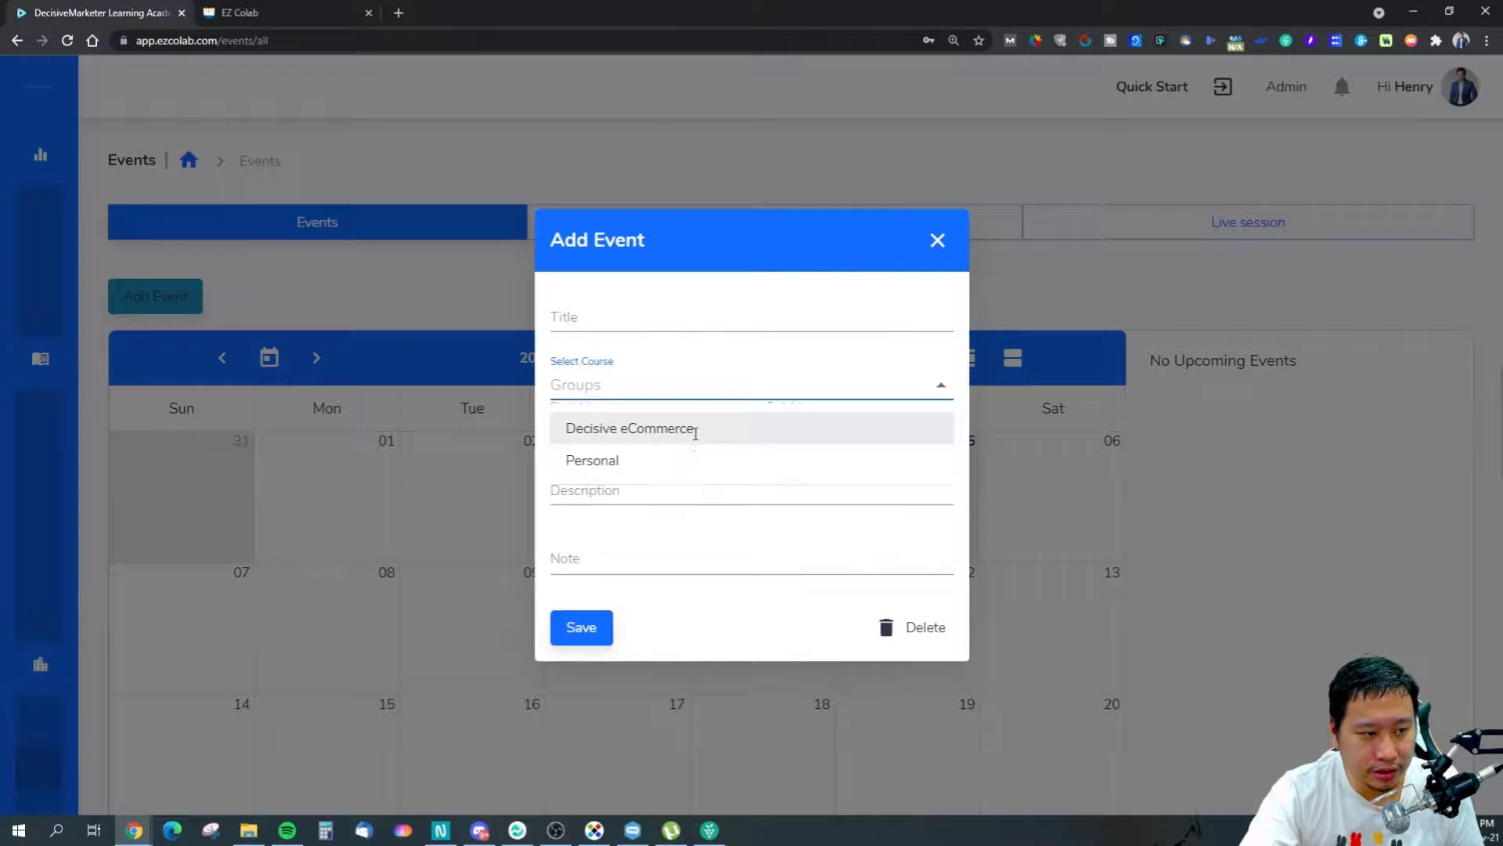
left_click(695, 428)
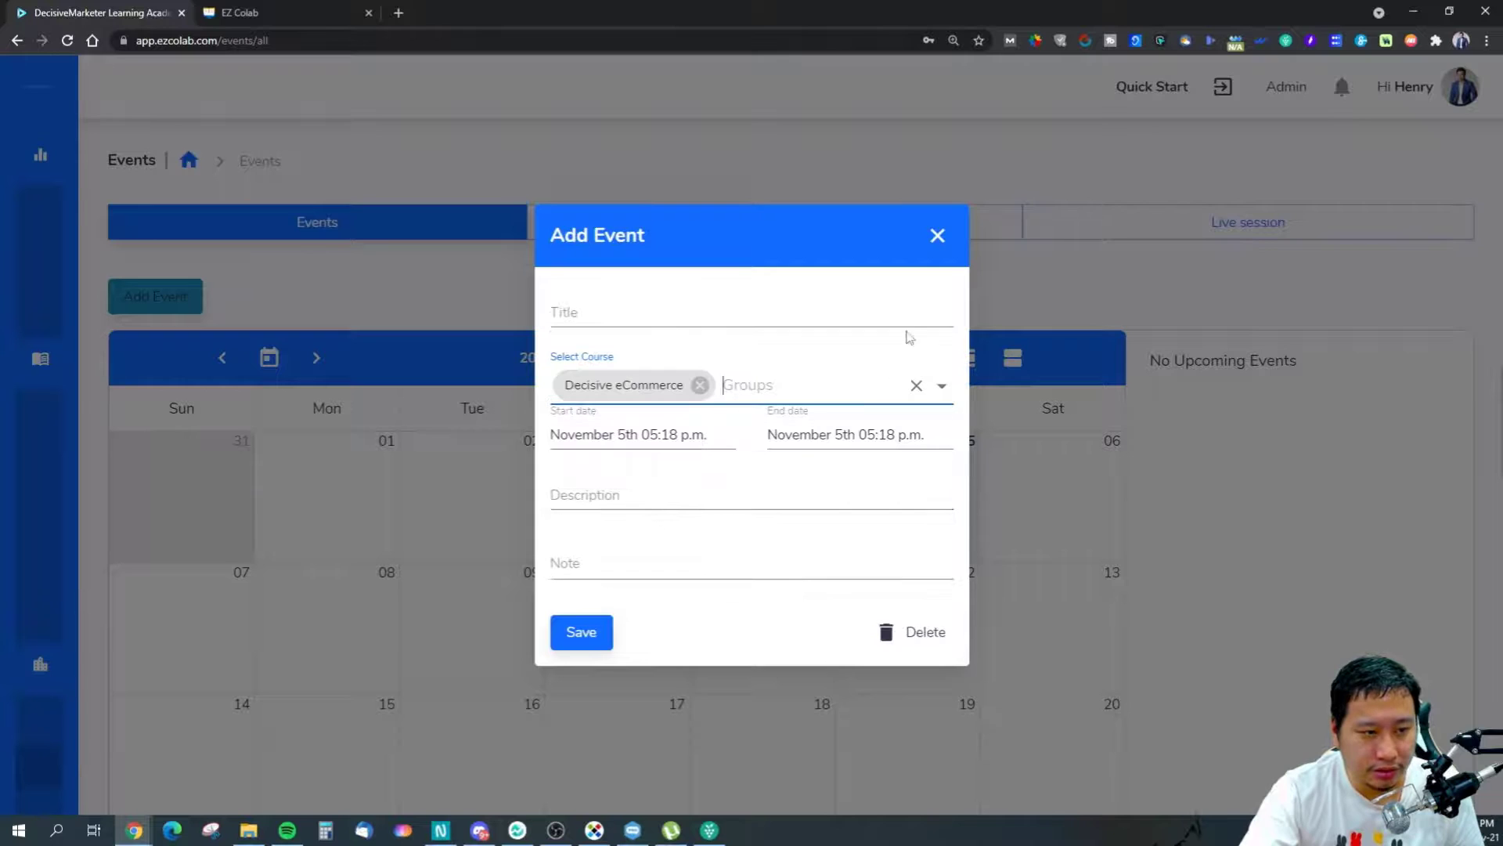
left_click(937, 237)
mouse_move(31, 435)
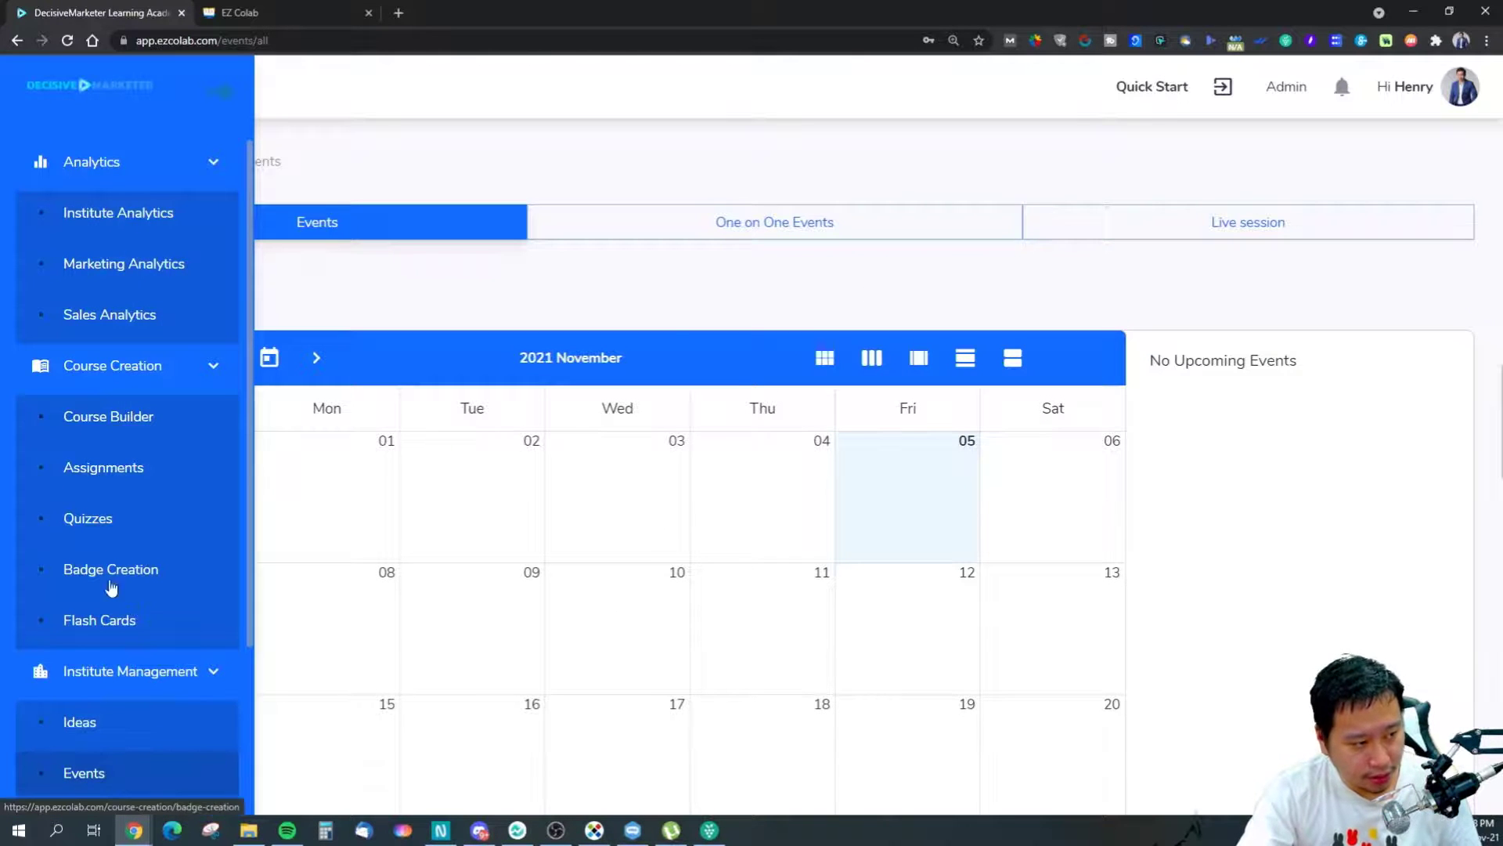
scroll(108, 616, "down", 3)
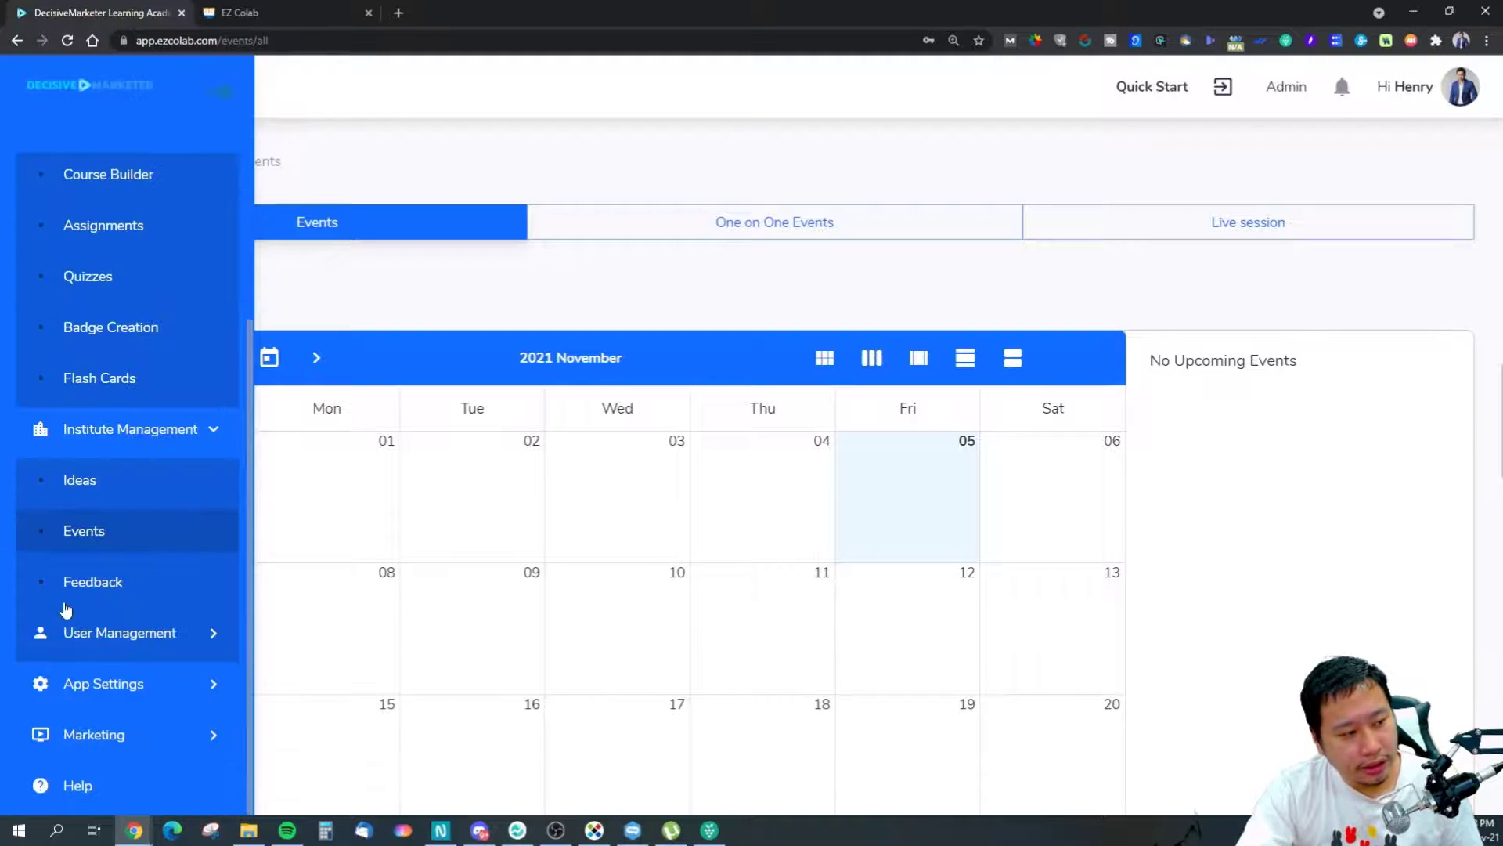
Check Decisive eCommerce's empty feedback page and return to the Feedback List.
left_click(88, 586)
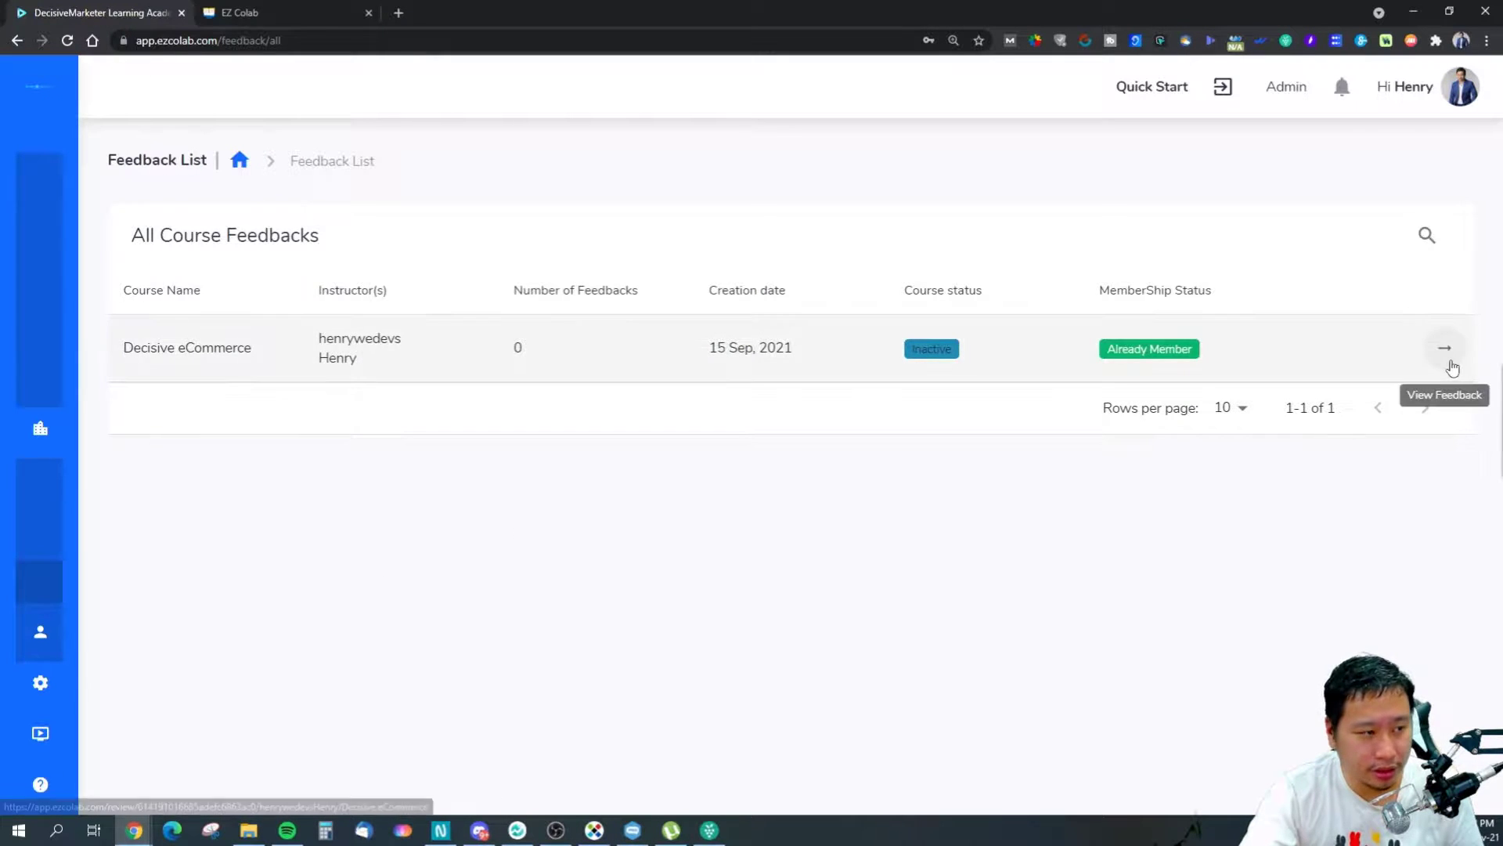
left_click(1446, 351)
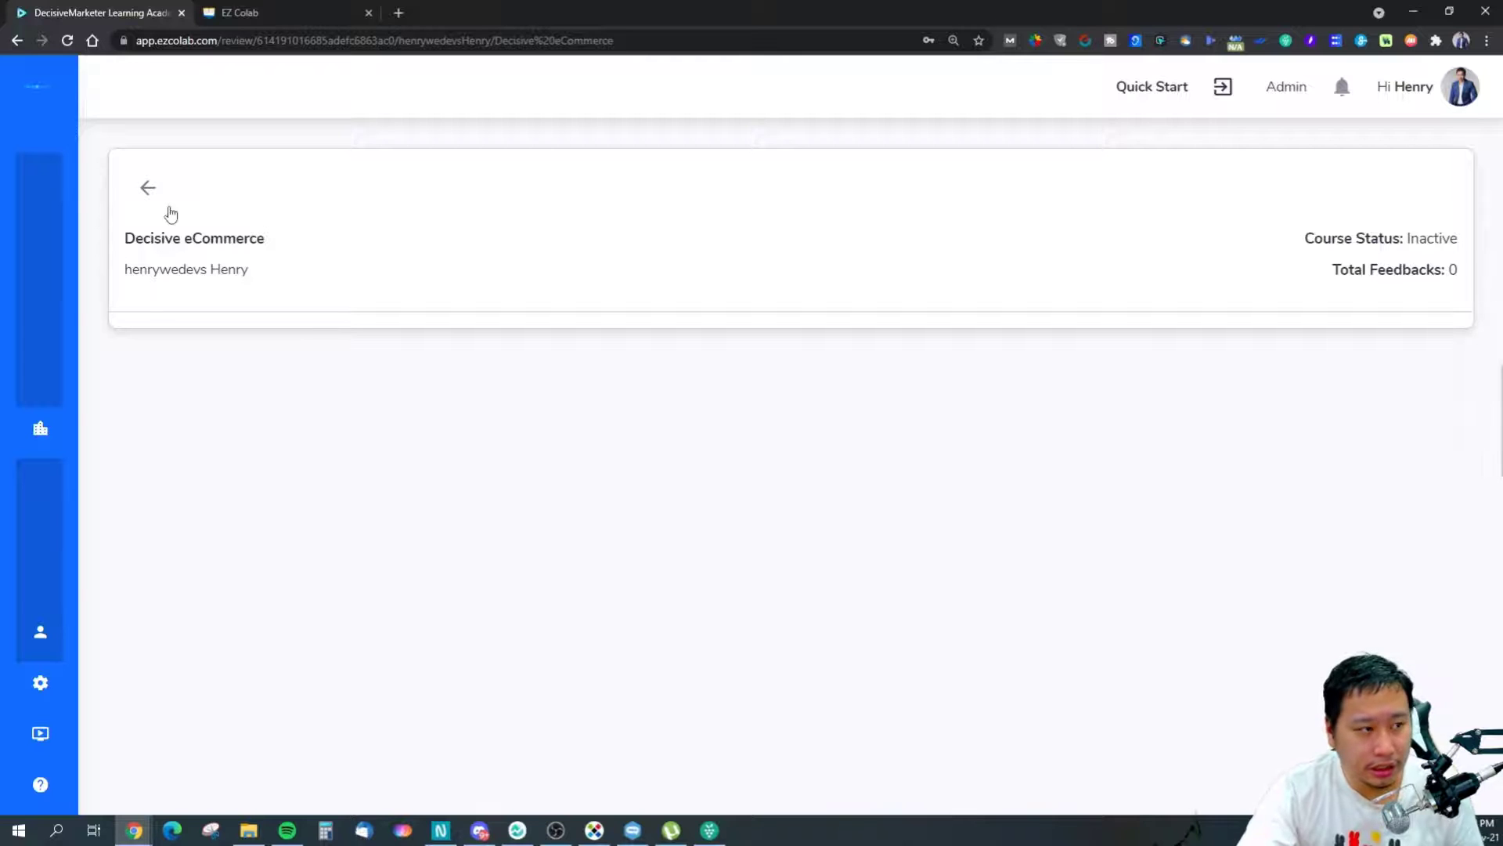
left_click(148, 188)
mouse_move(40, 658)
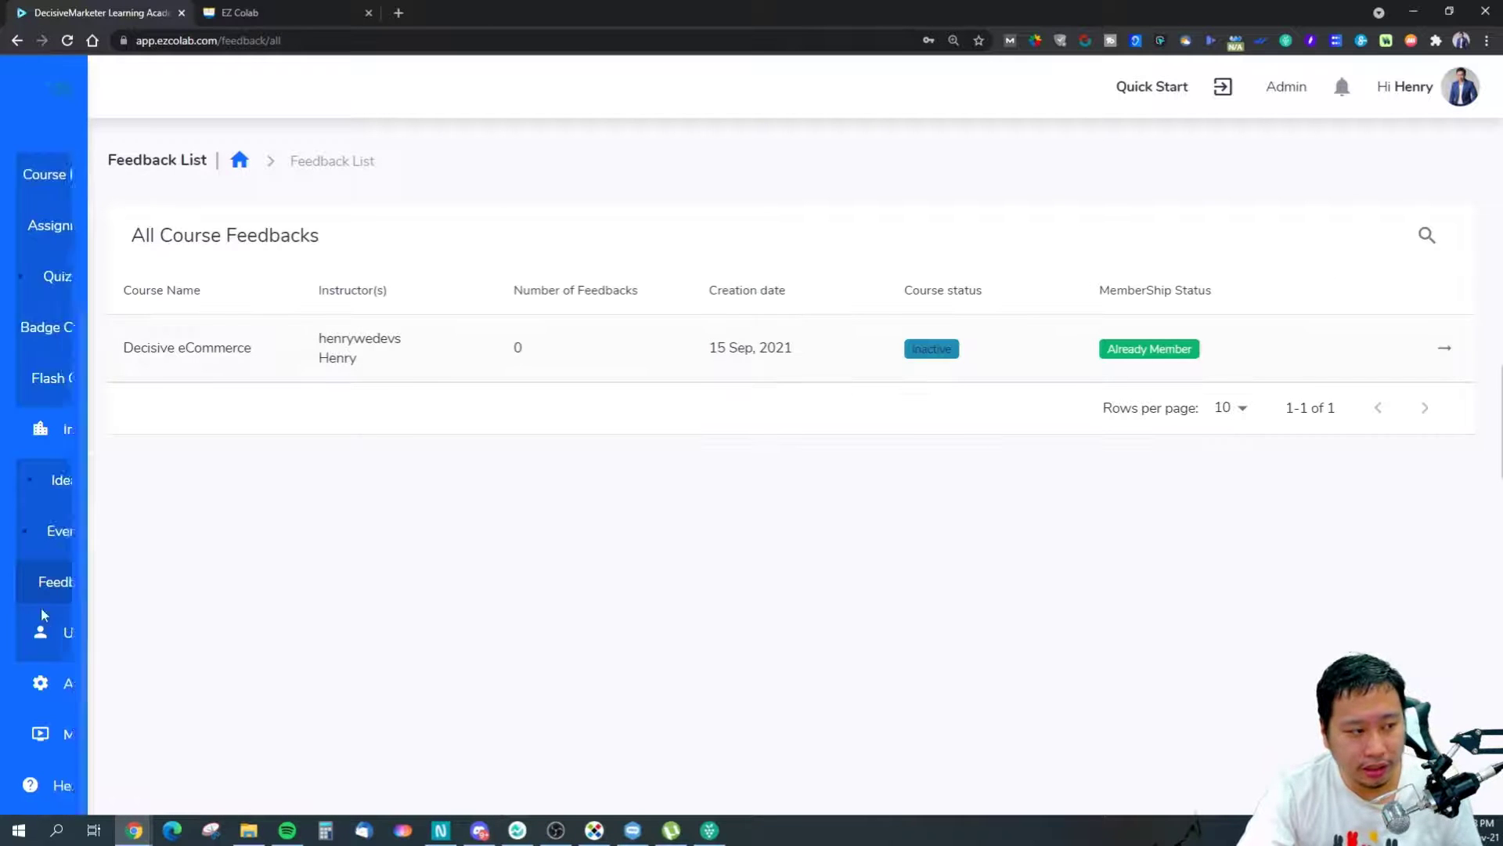
left_click(138, 646)
scroll(136, 621, "down", 3)
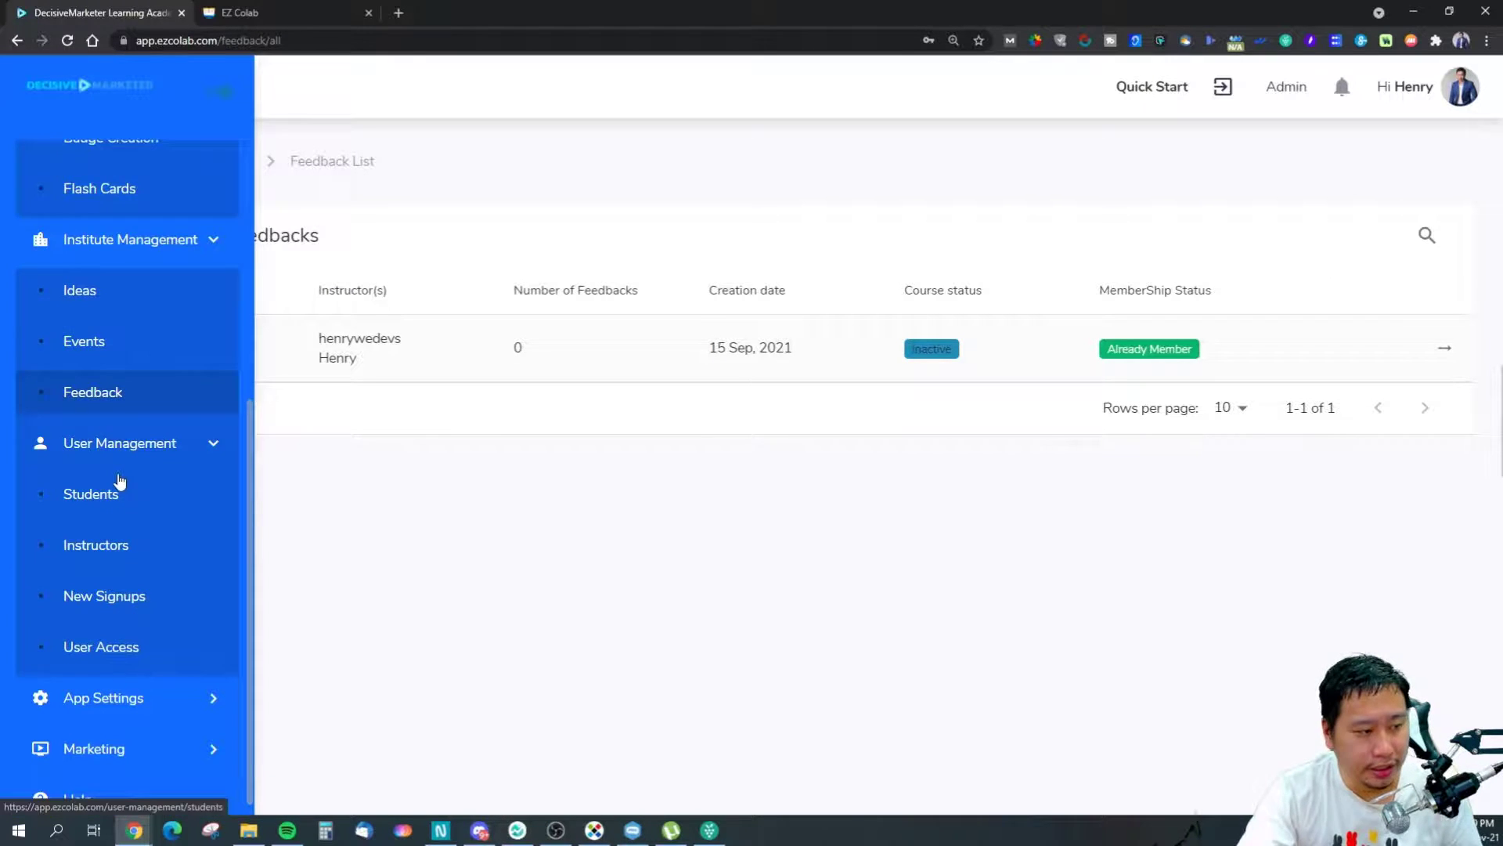
Review the single student's edit form, access type options and profile page, ending on Students.
left_click(92, 493)
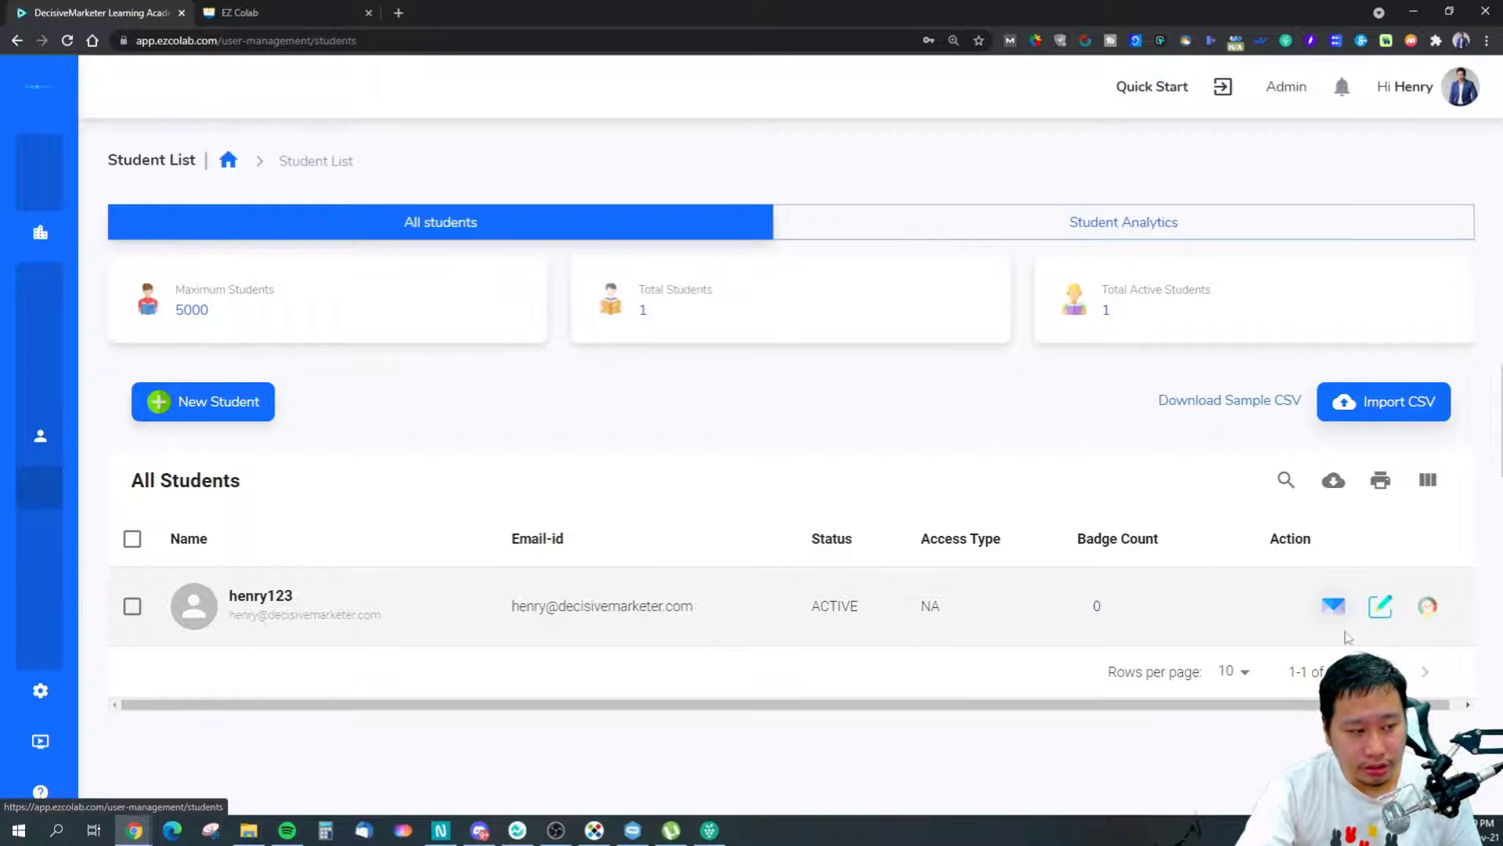
left_click(1388, 617)
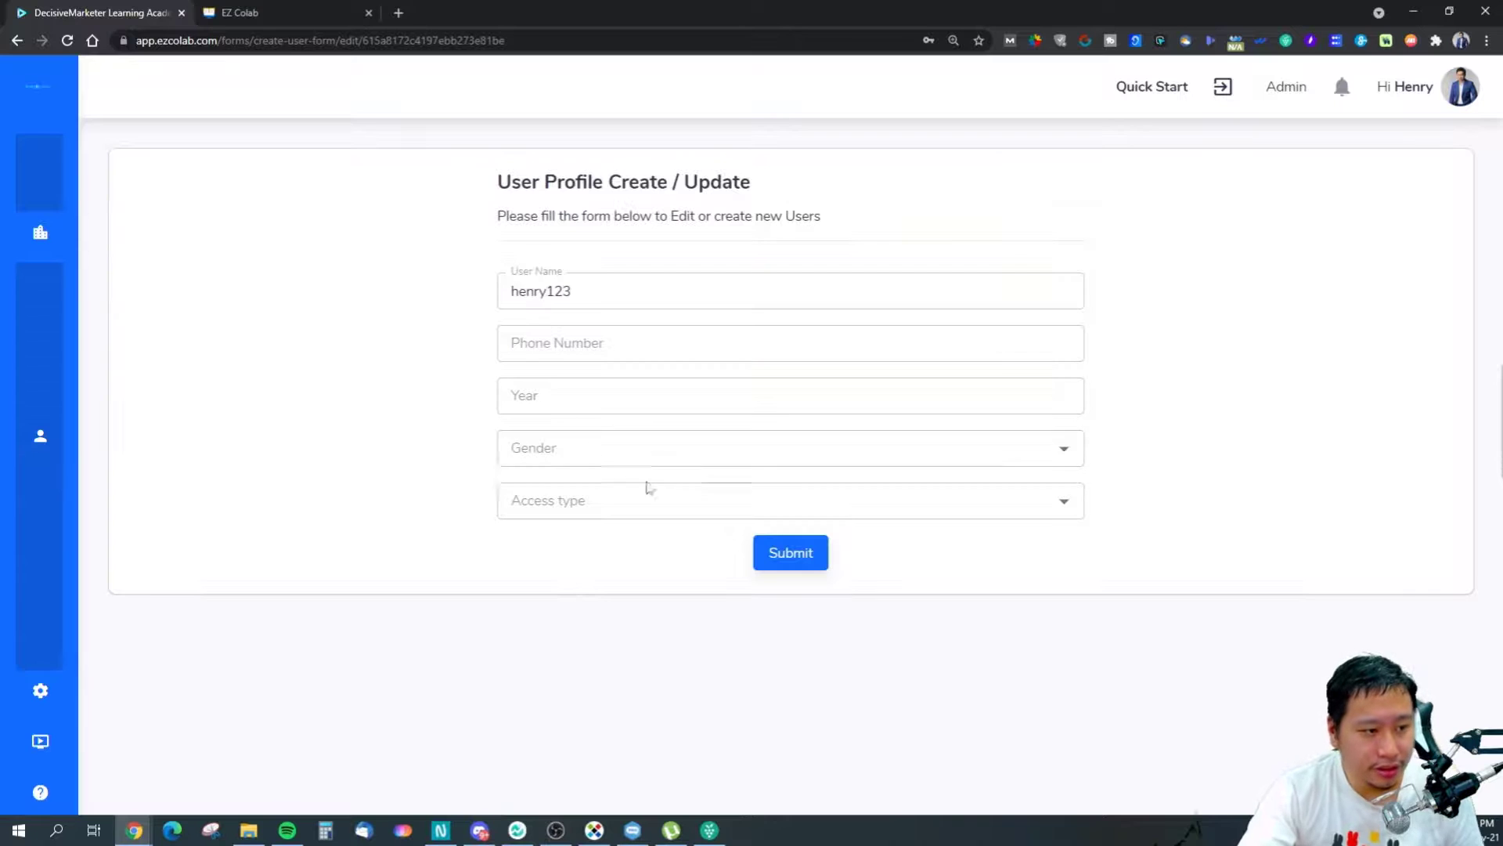
left_click(617, 499)
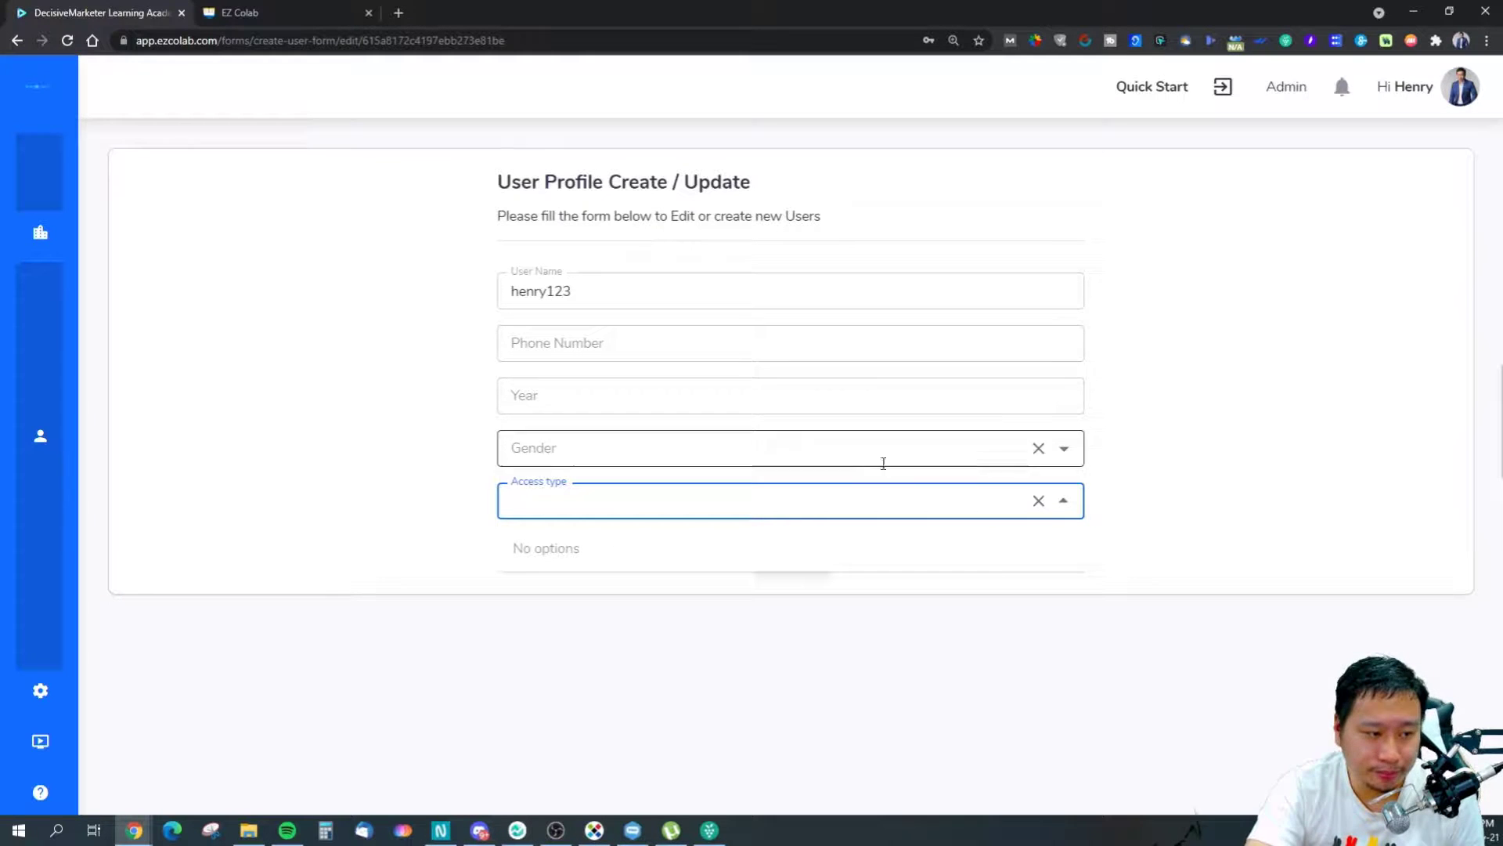
mouse_move(8, 551)
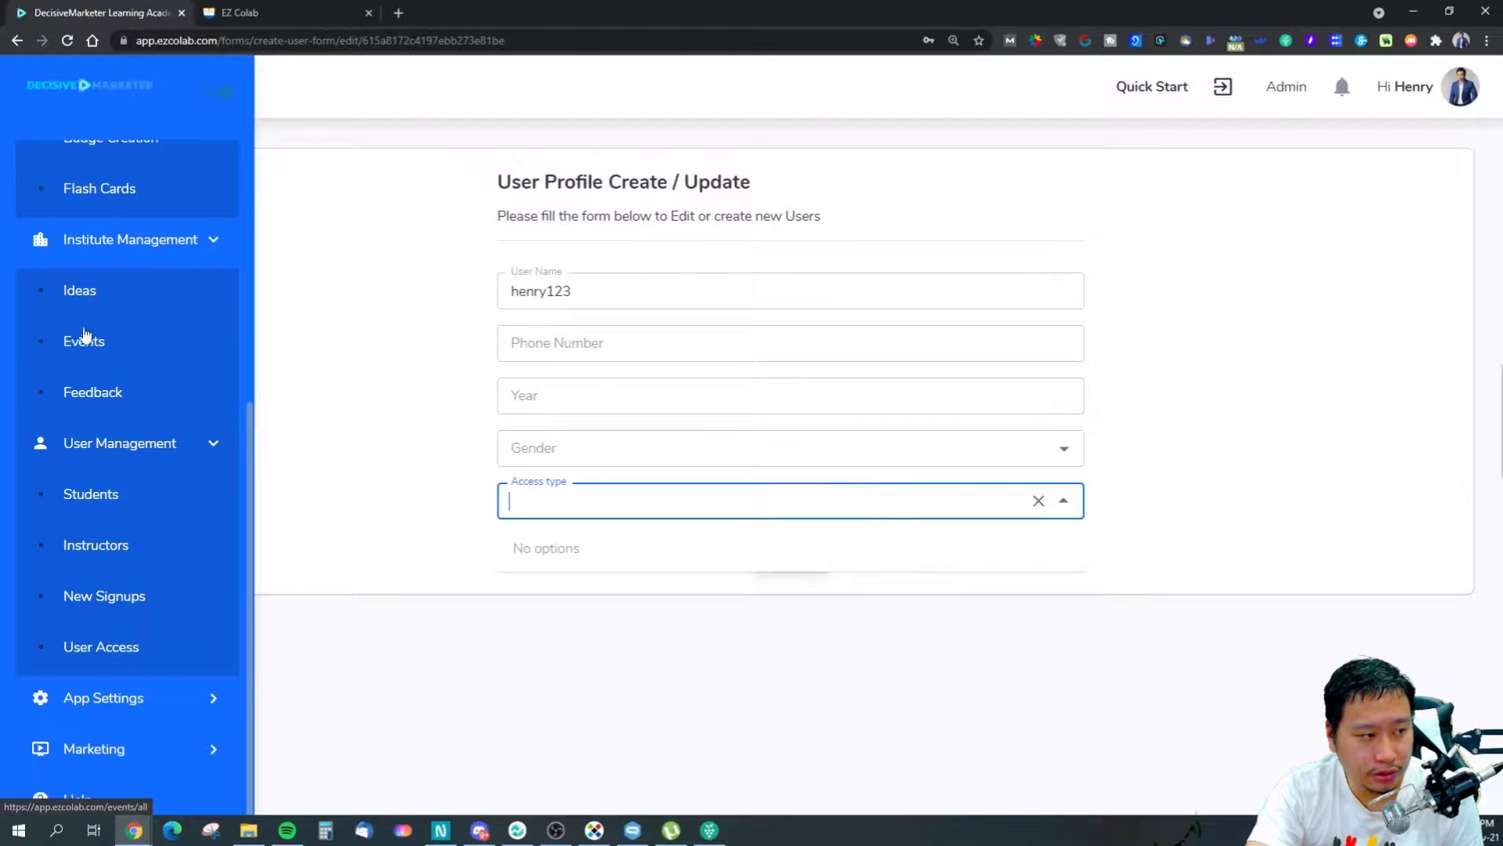
left_click(98, 498)
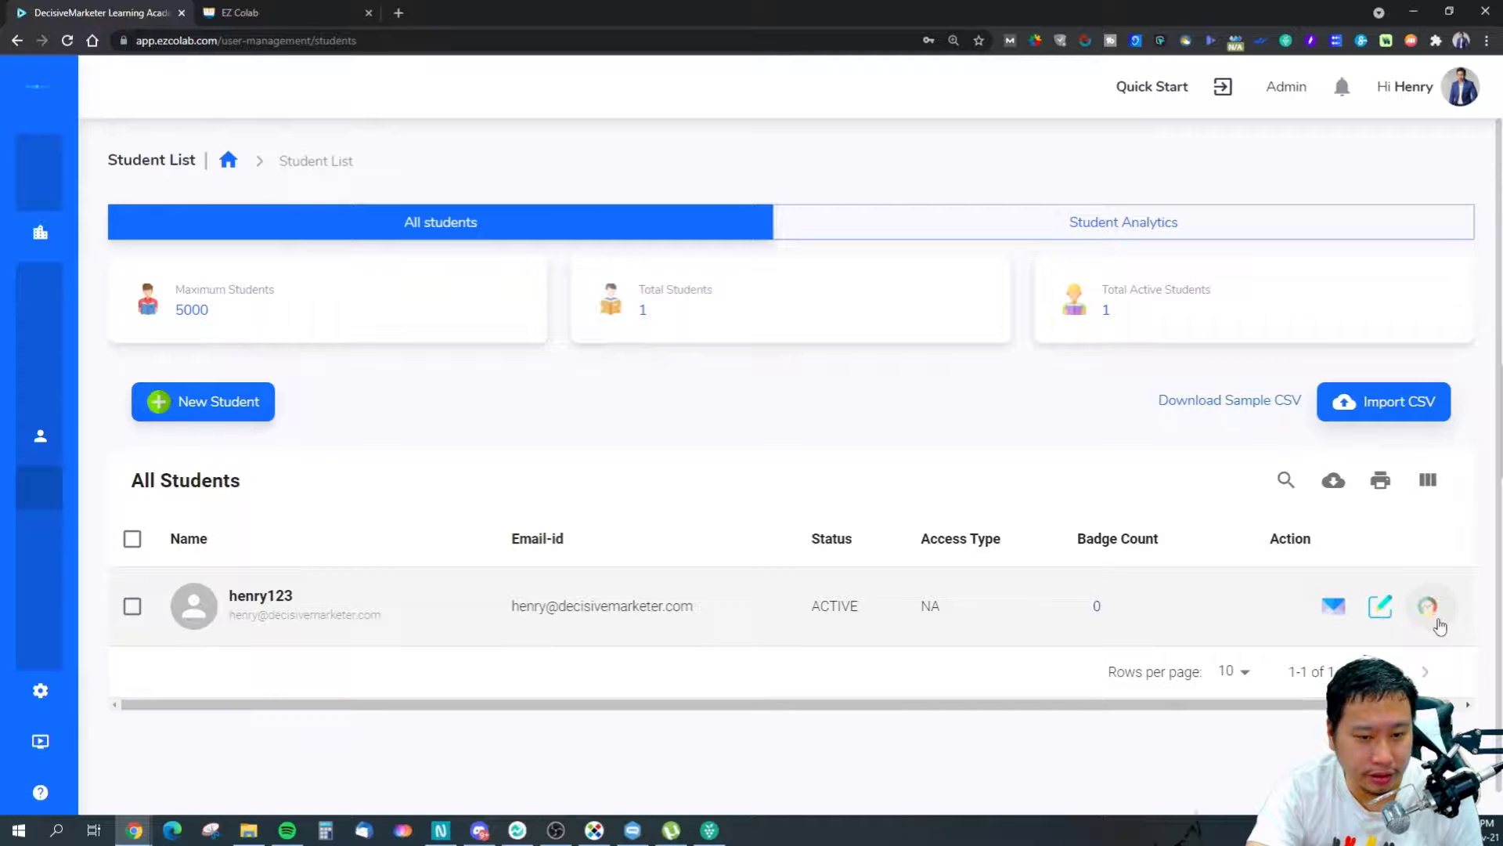
left_click(1428, 608)
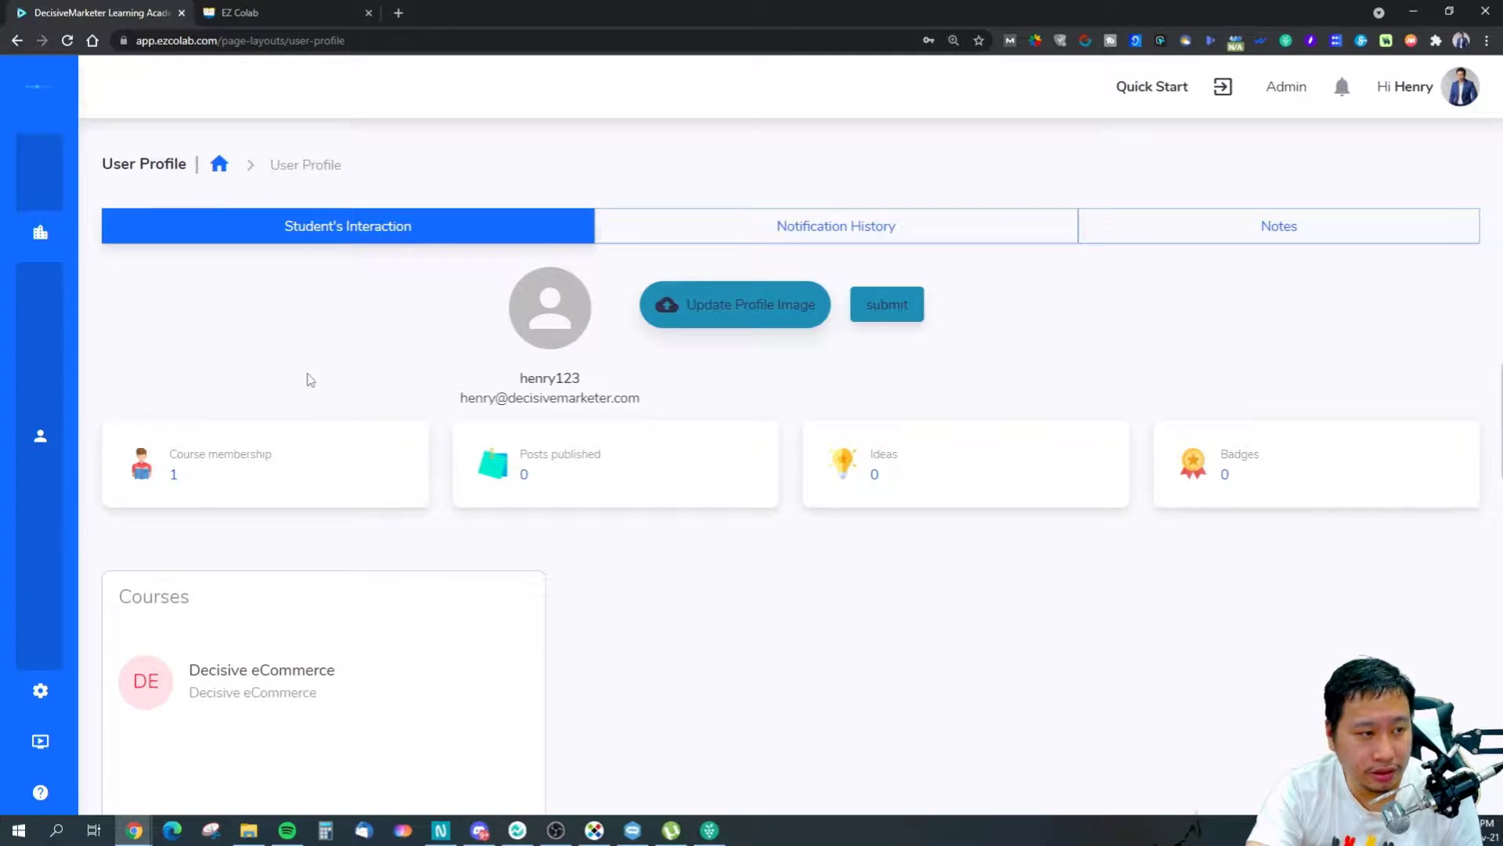
left_click(17, 41)
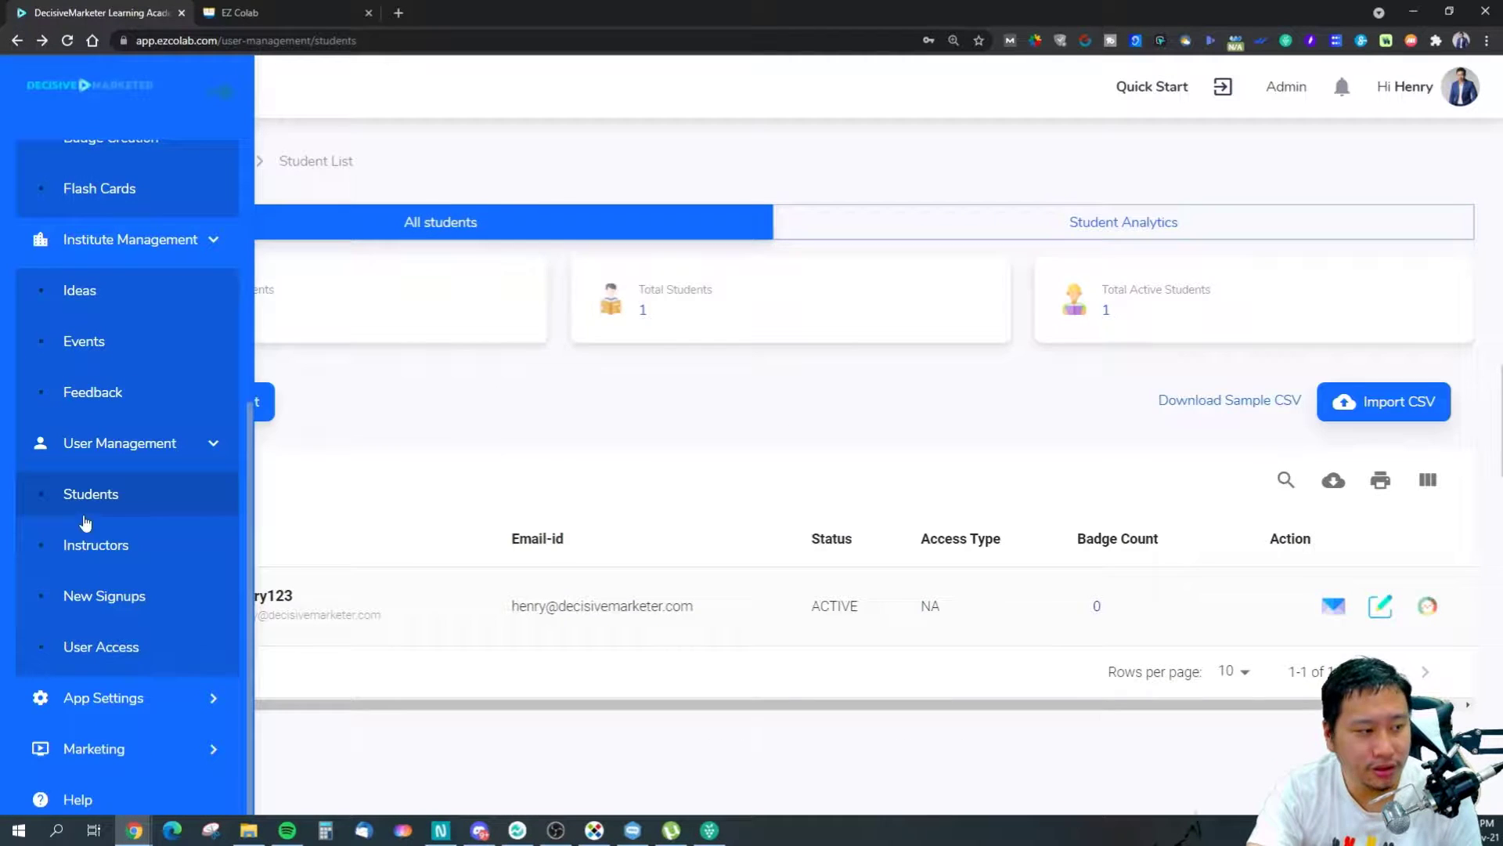
Look through Instructors, Students, empty New Signups and User Access, then New Access Type.
left_click(99, 556)
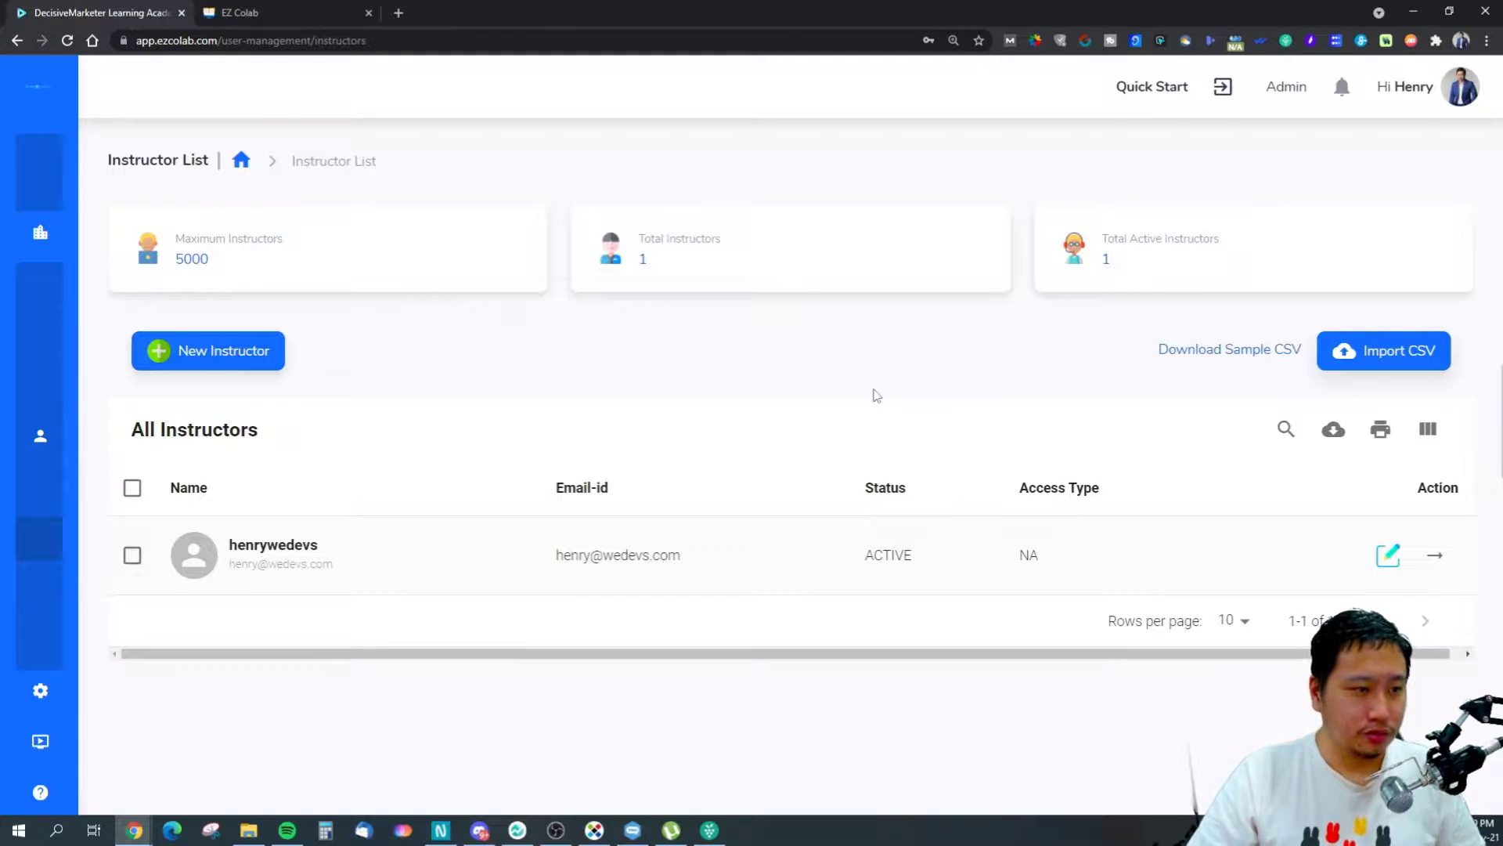
mouse_move(41, 515)
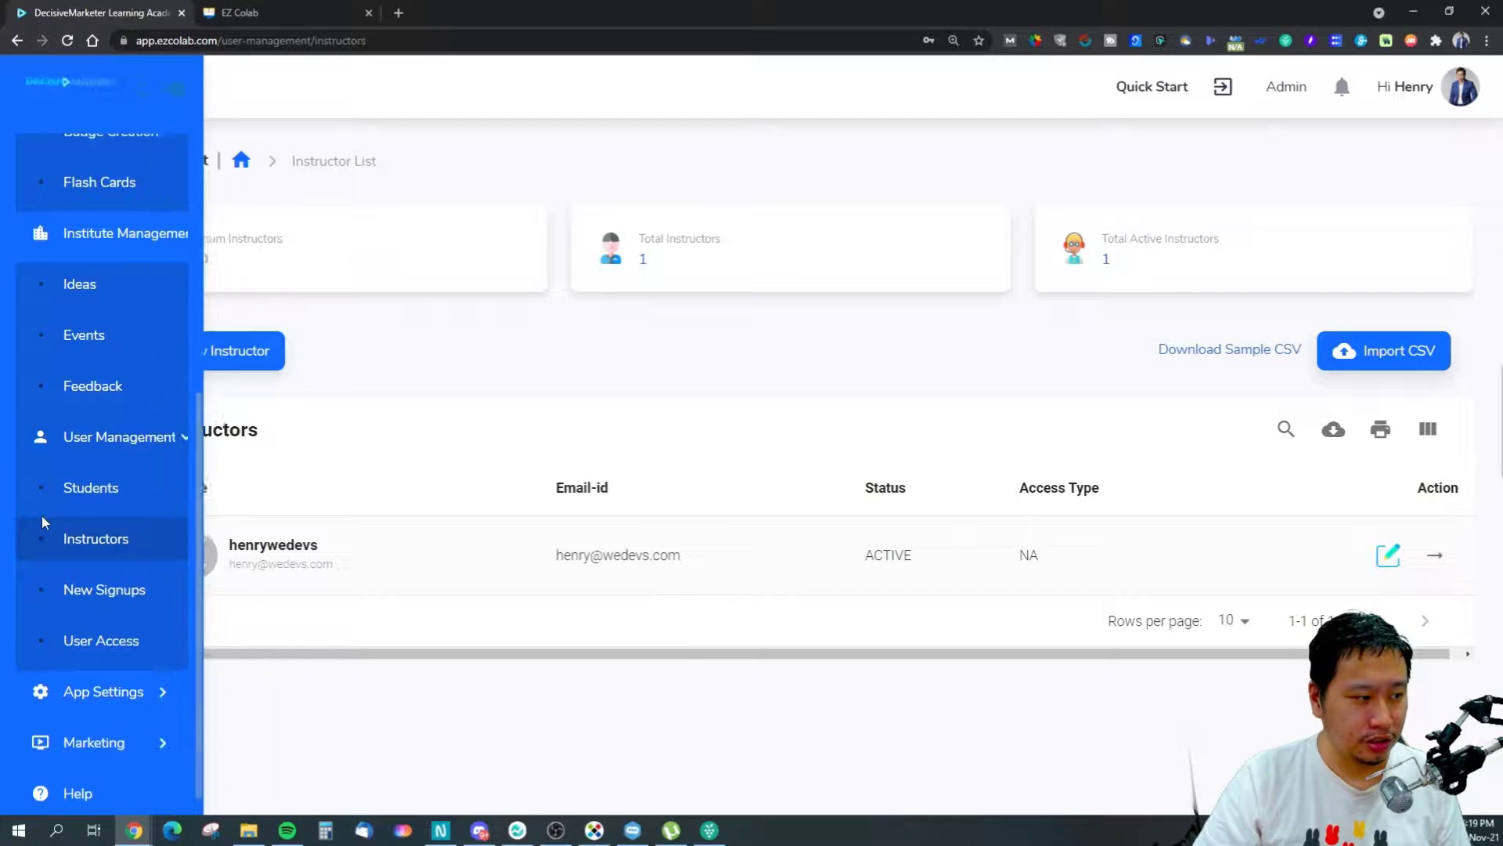
left_click(84, 493)
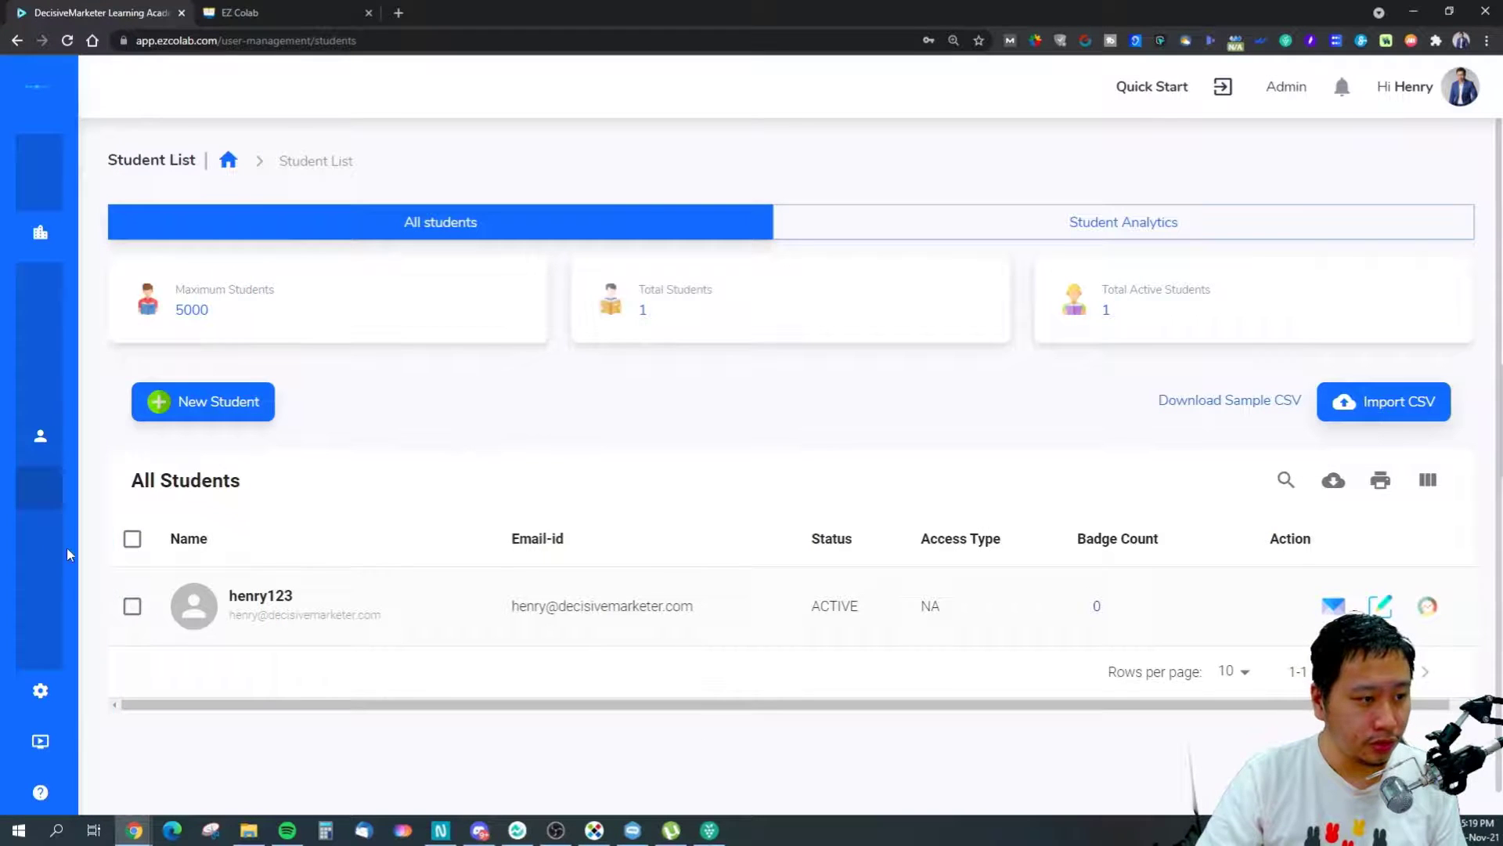
mouse_move(97, 627)
left_click(101, 601)
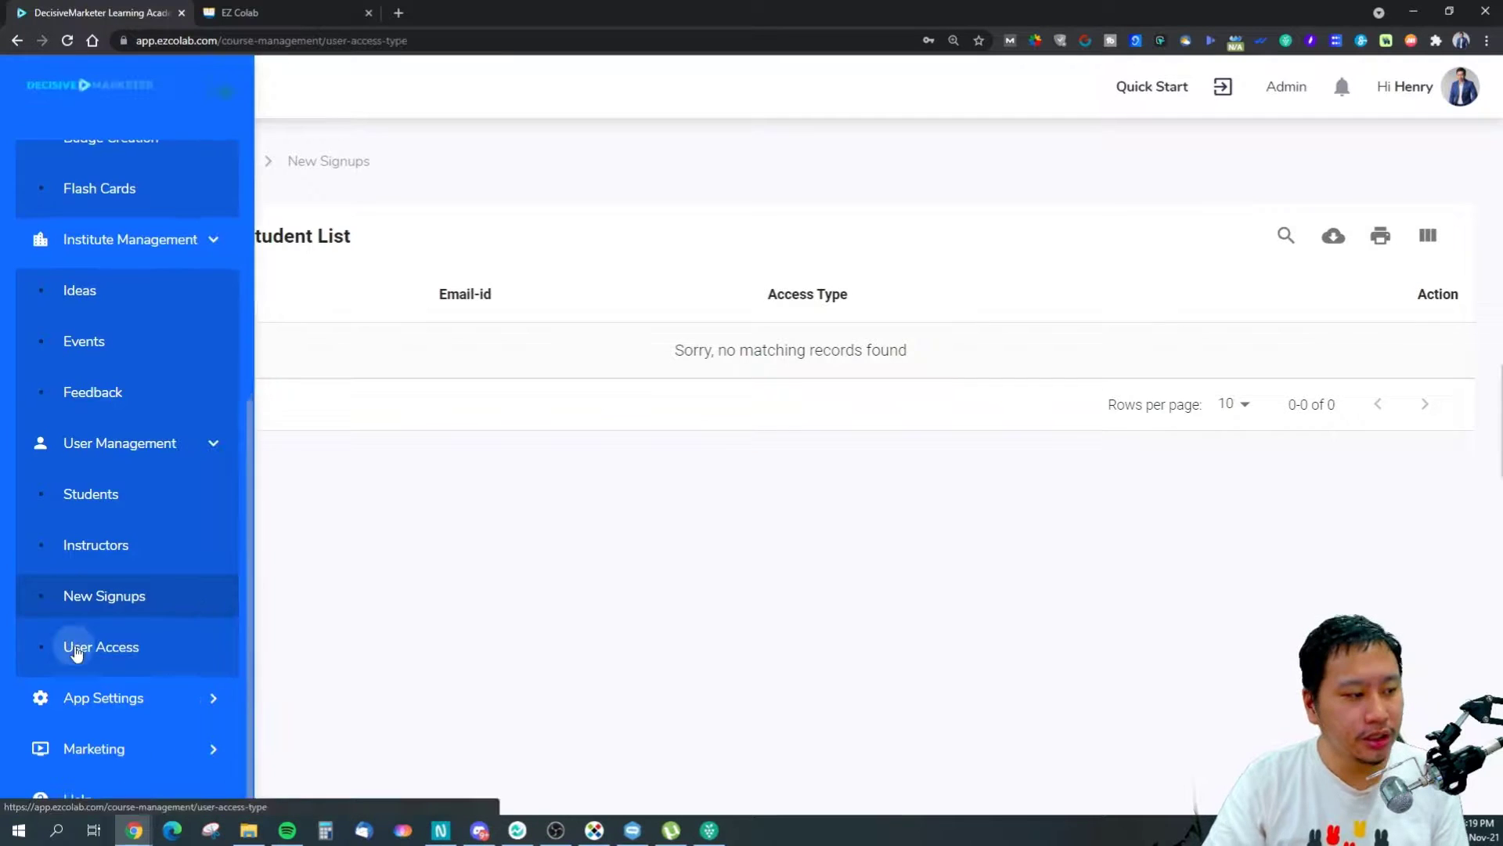
left_click(78, 647)
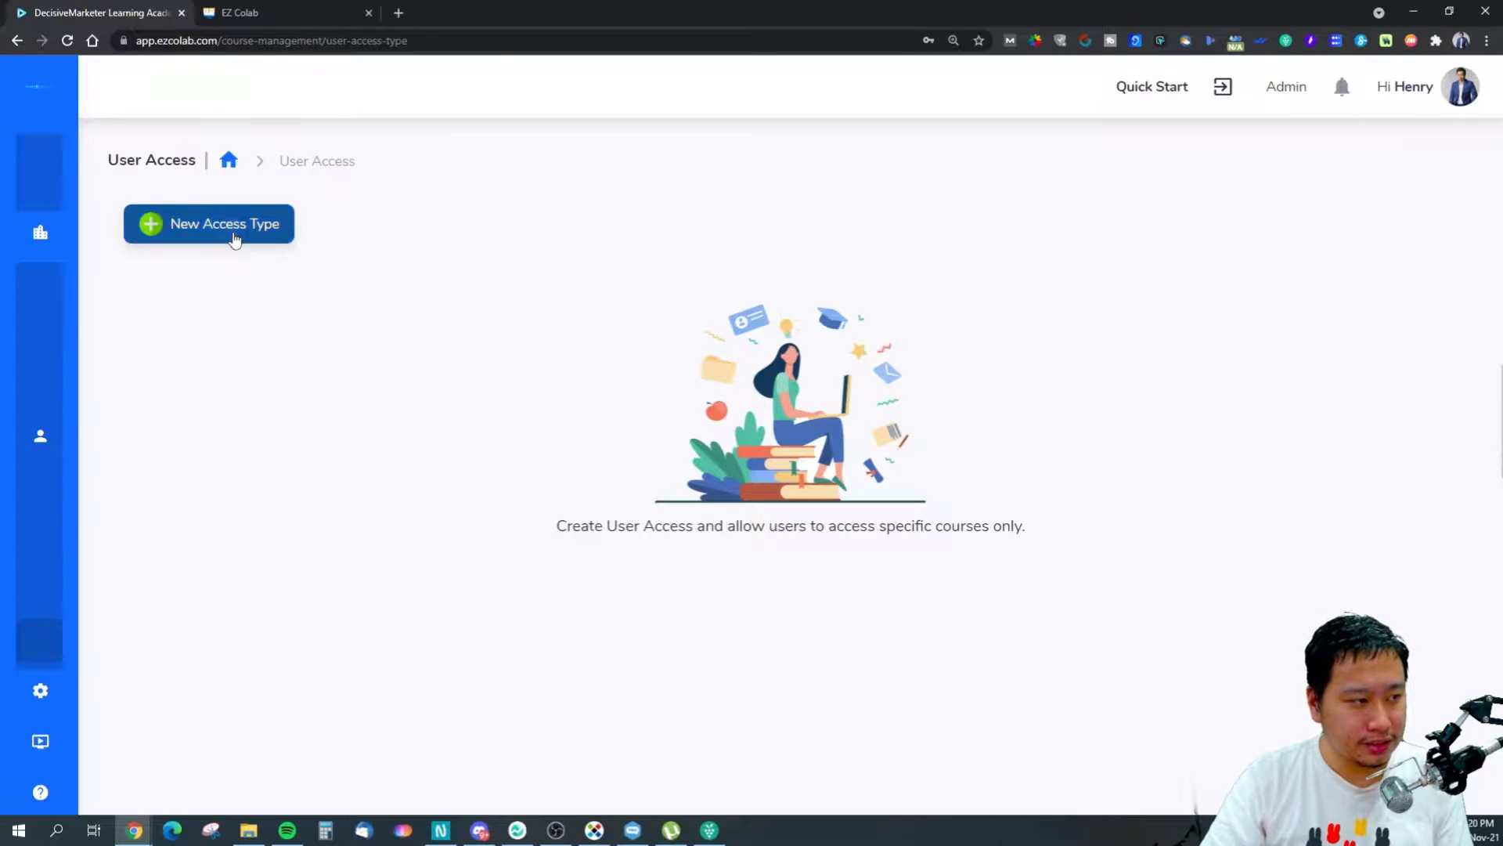
left_click(235, 238)
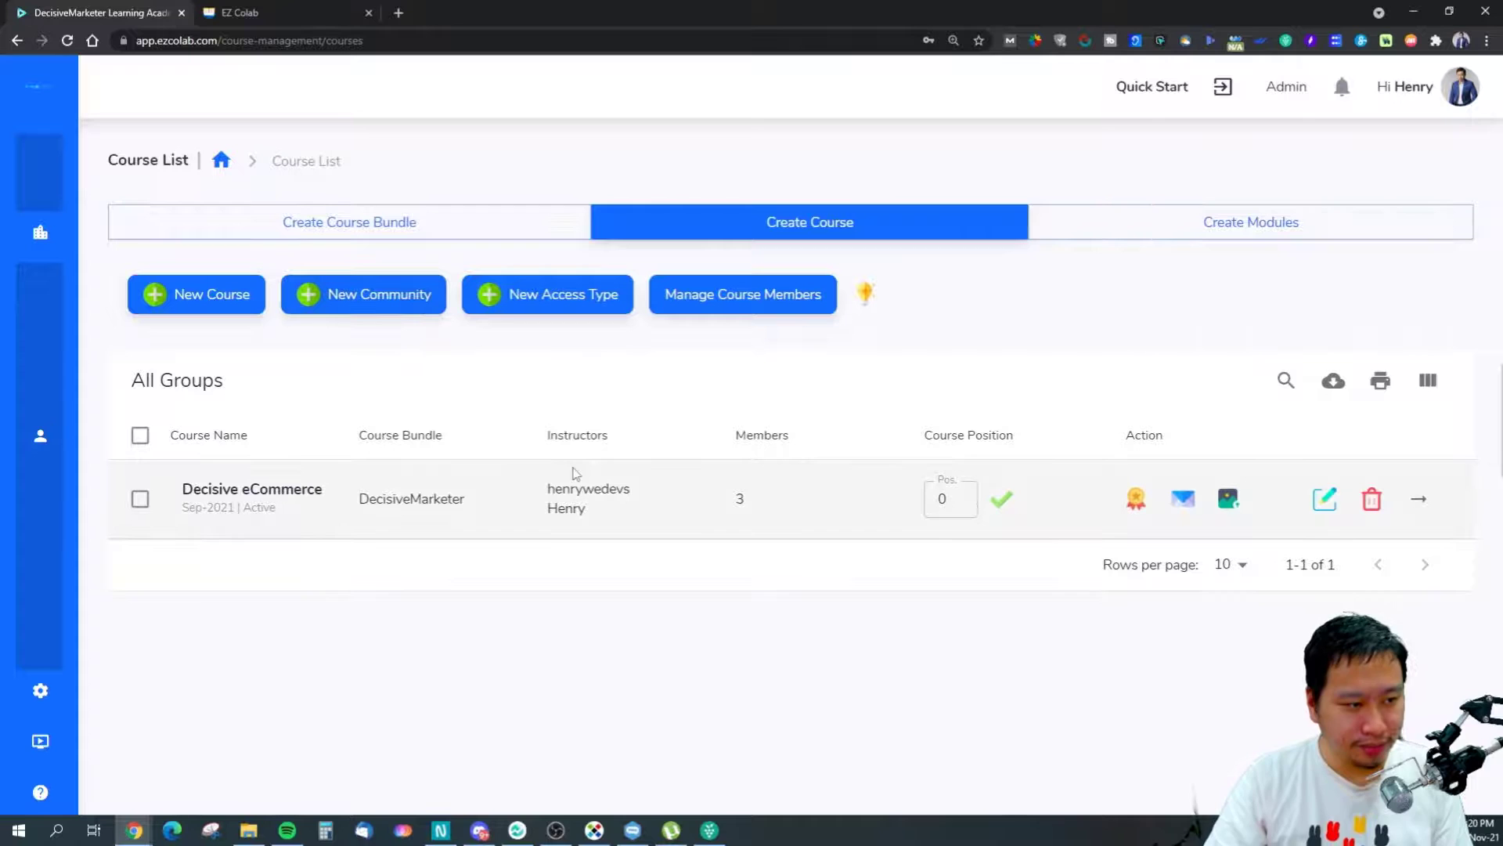
Open the Lead Generation page from the Marketing section of the sidebar.
mouse_move(40, 705)
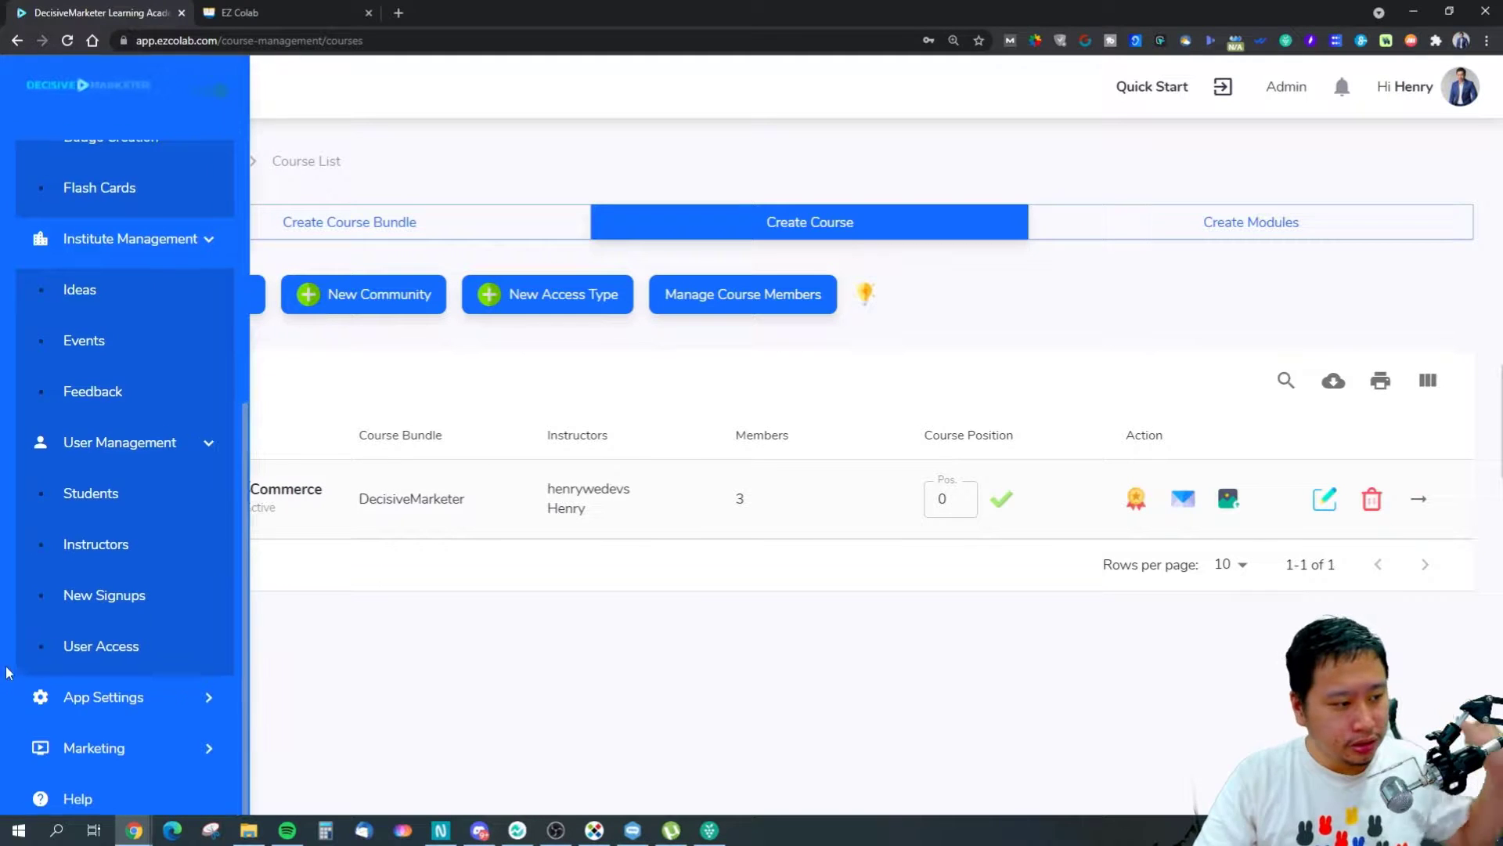
left_click(94, 704)
left_click(109, 736)
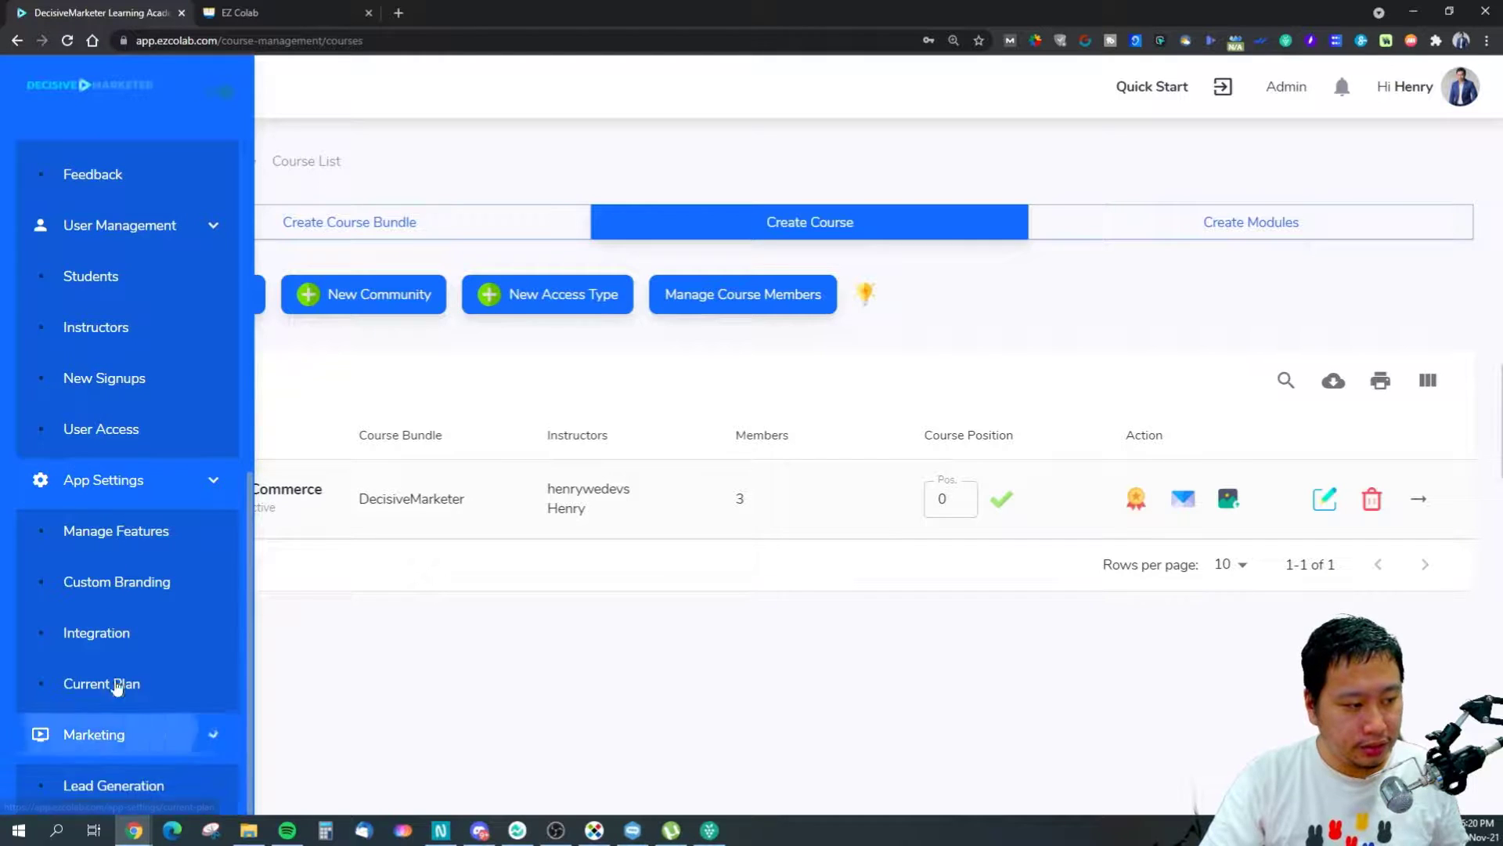
left_click(135, 579)
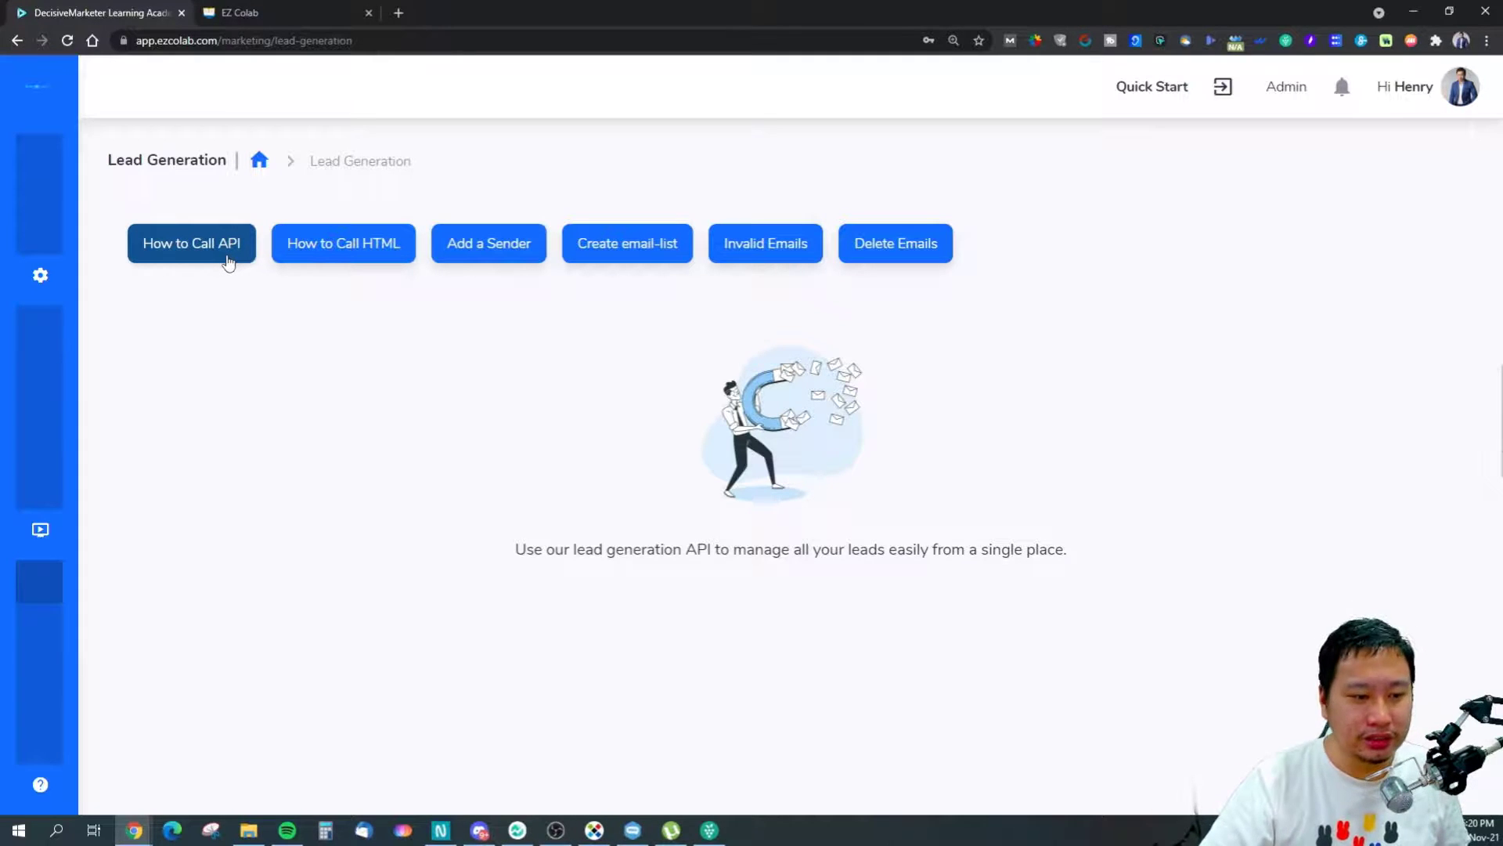
left_click(198, 253)
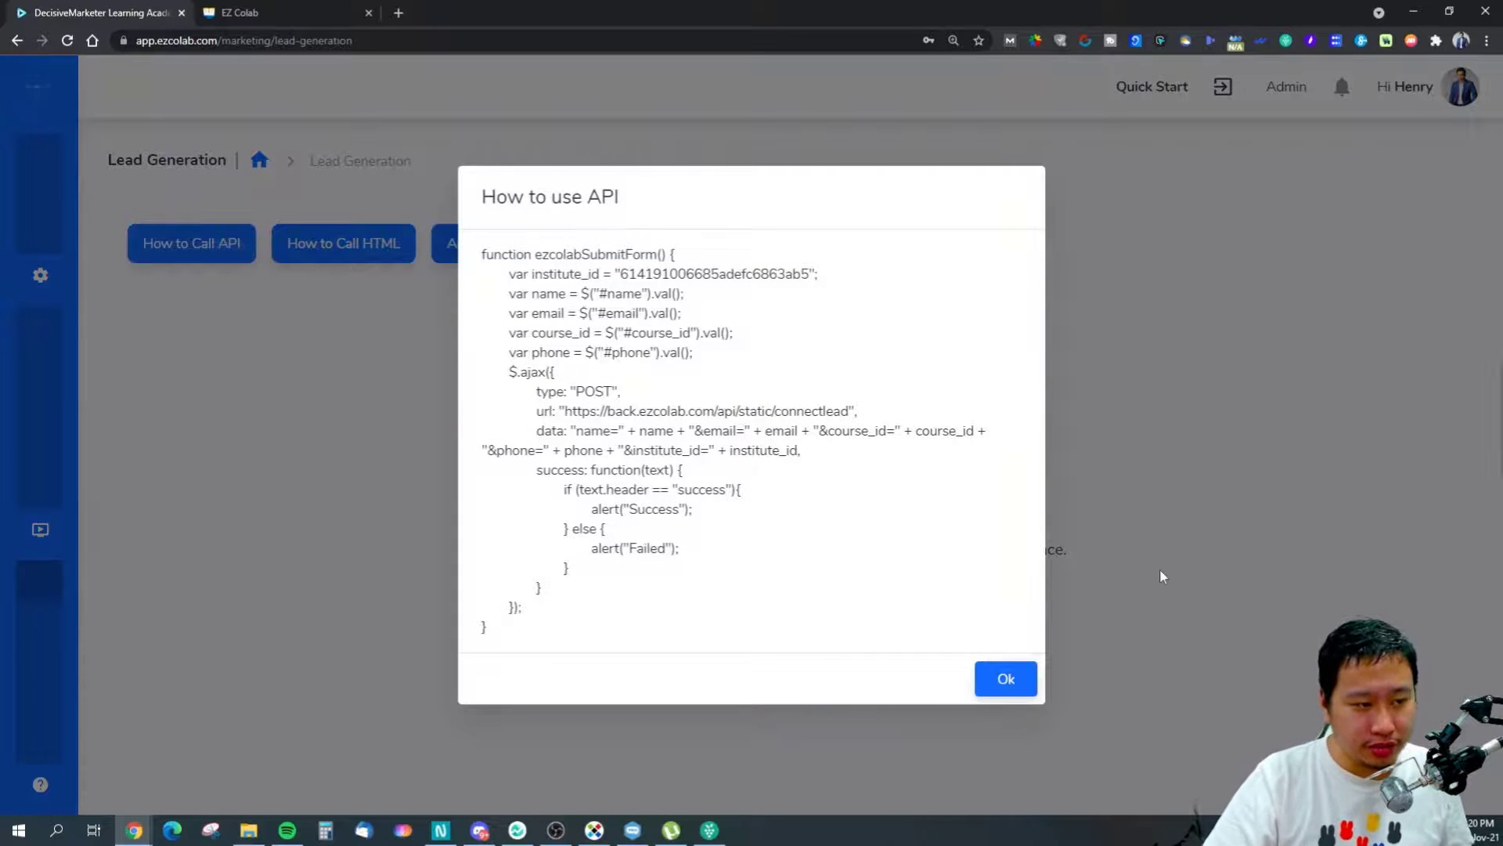
left_click(1006, 678)
left_click(336, 250)
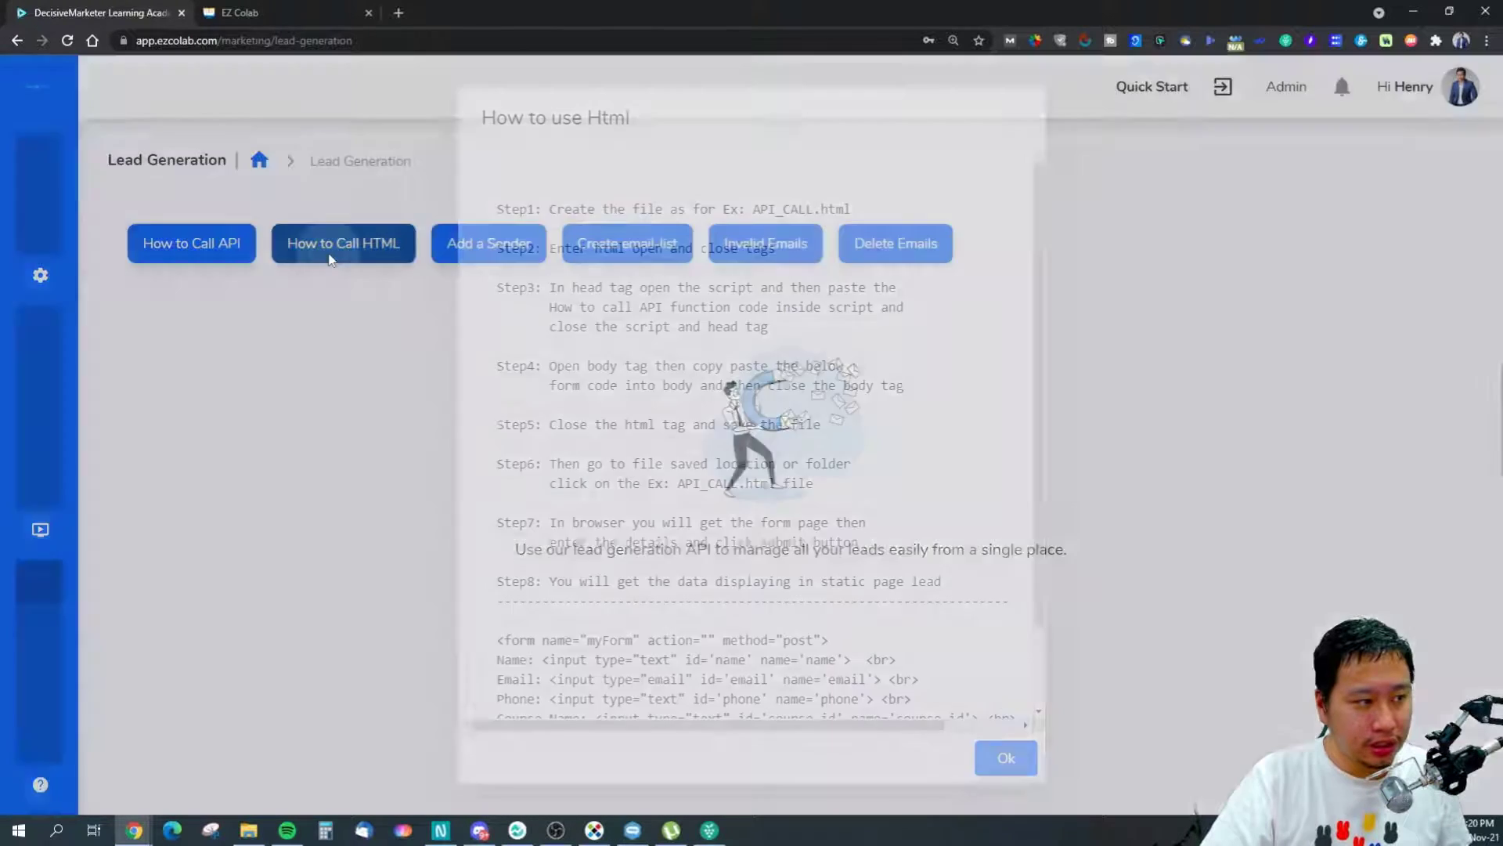
scroll(927, 627, "down", 1)
scroll(978, 689, "up", 1)
left_click(1006, 758)
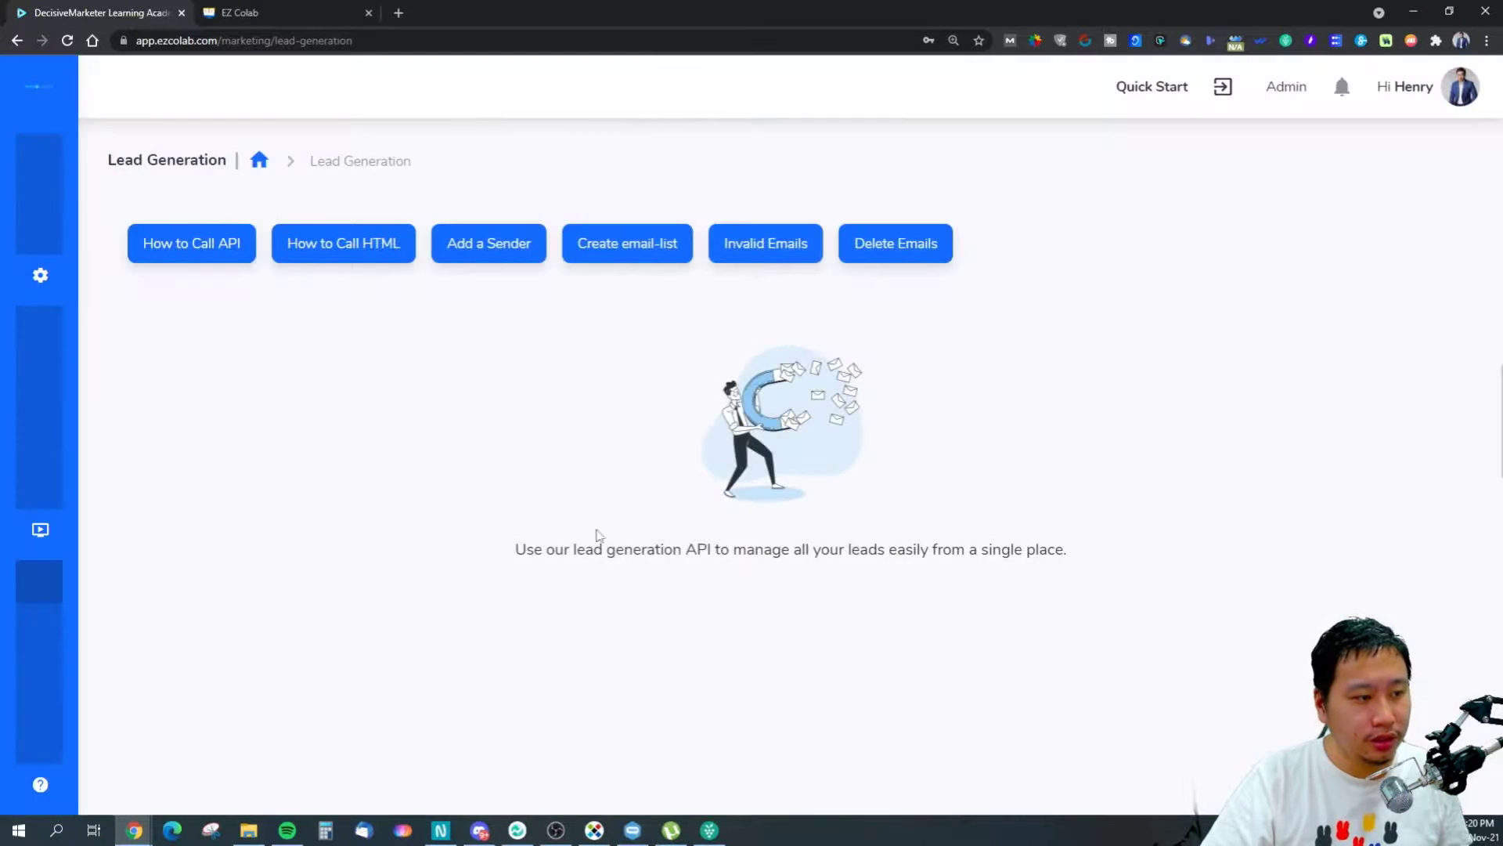
left_click(344, 249)
scroll(571, 600, "down", 1)
left_click_drag(518, 541, 613, 653)
left_click(742, 681)
left_click(1006, 758)
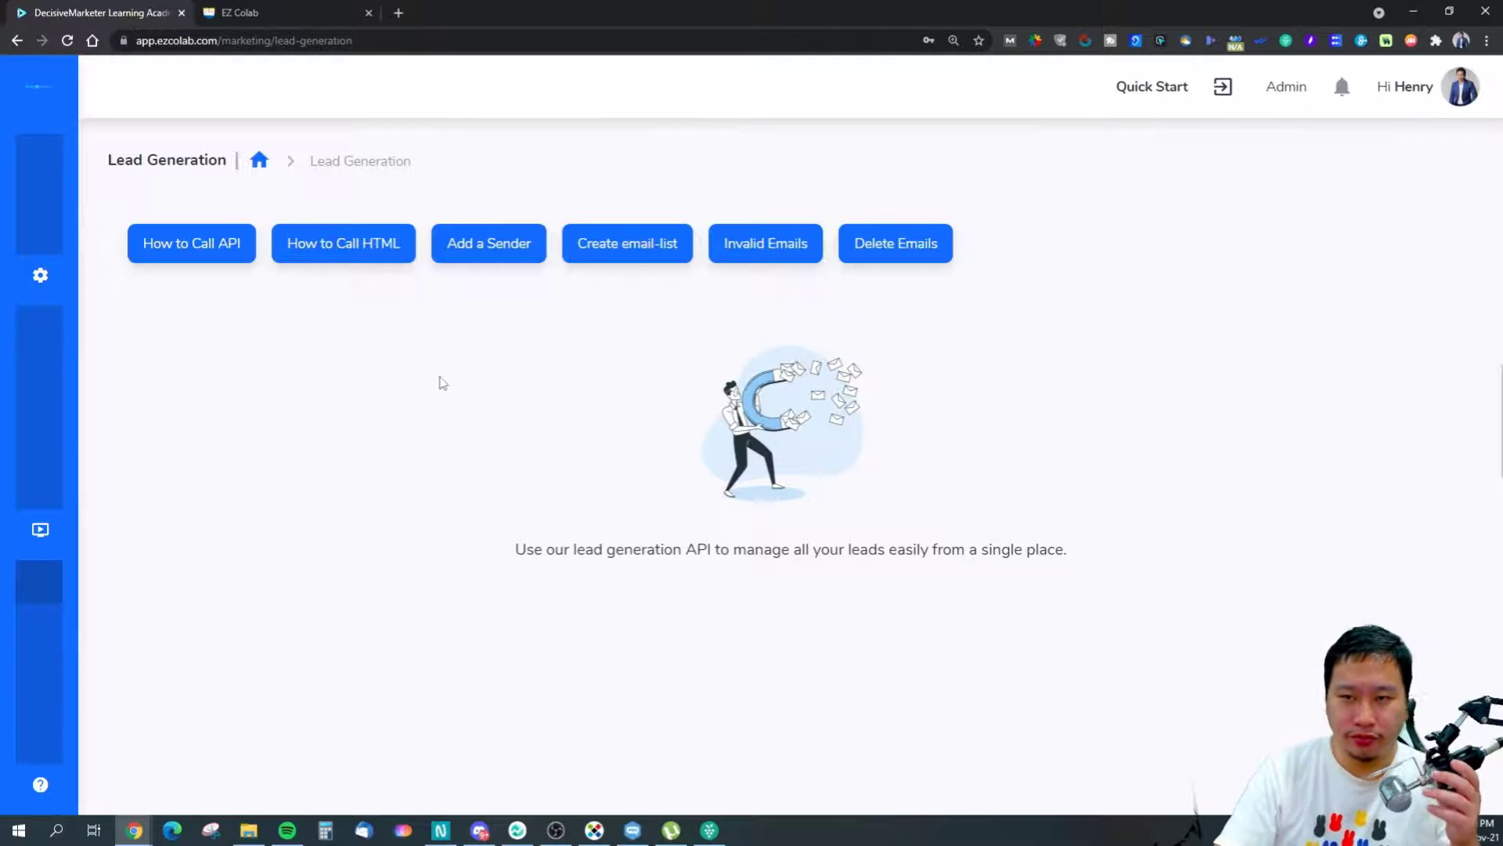
left_click(484, 263)
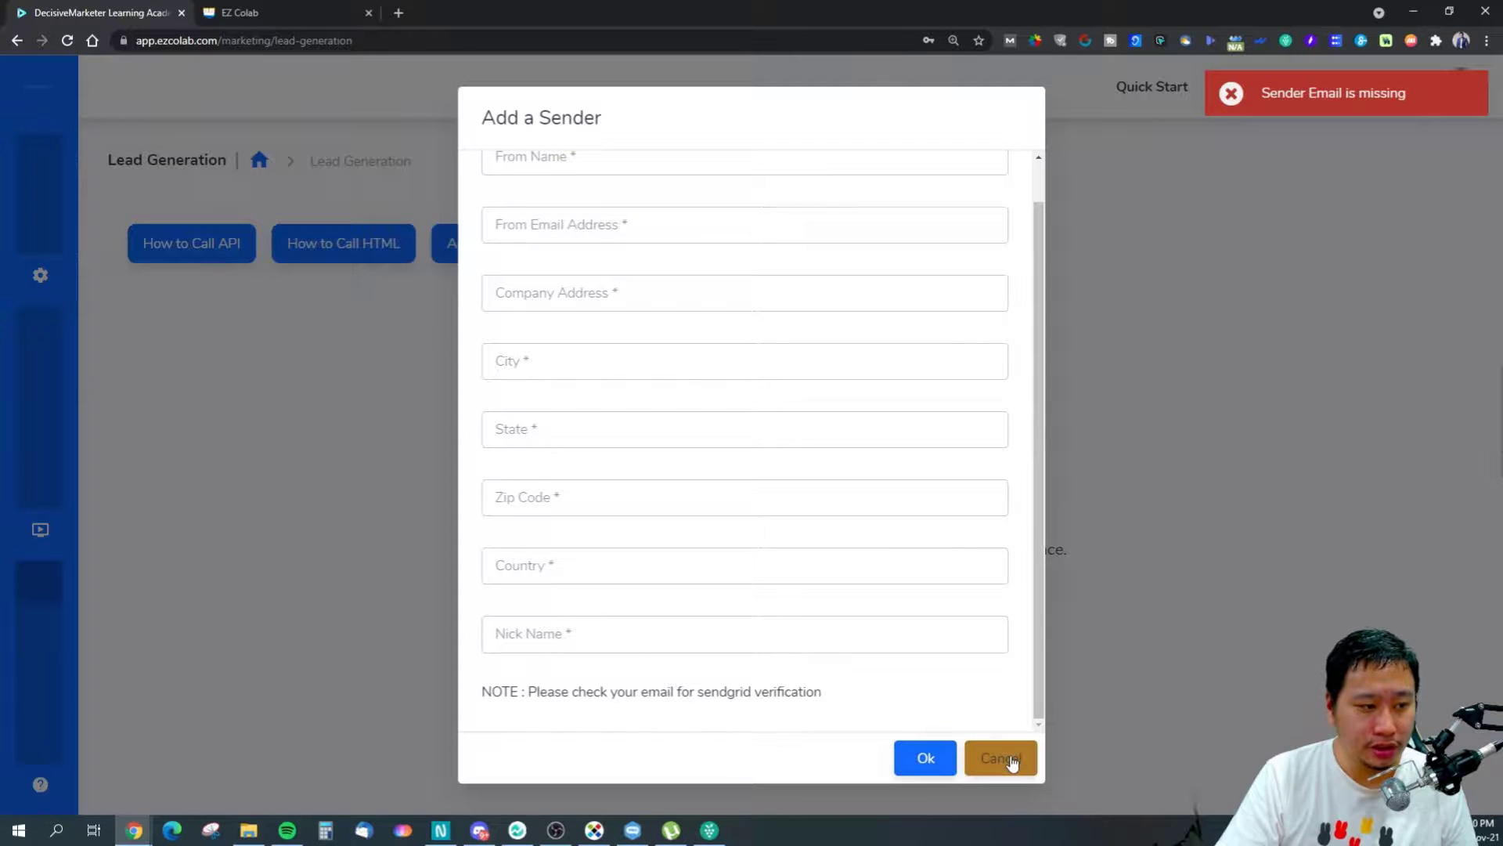
scroll(828, 627, "up", 1)
scroll(828, 618, "down", 1)
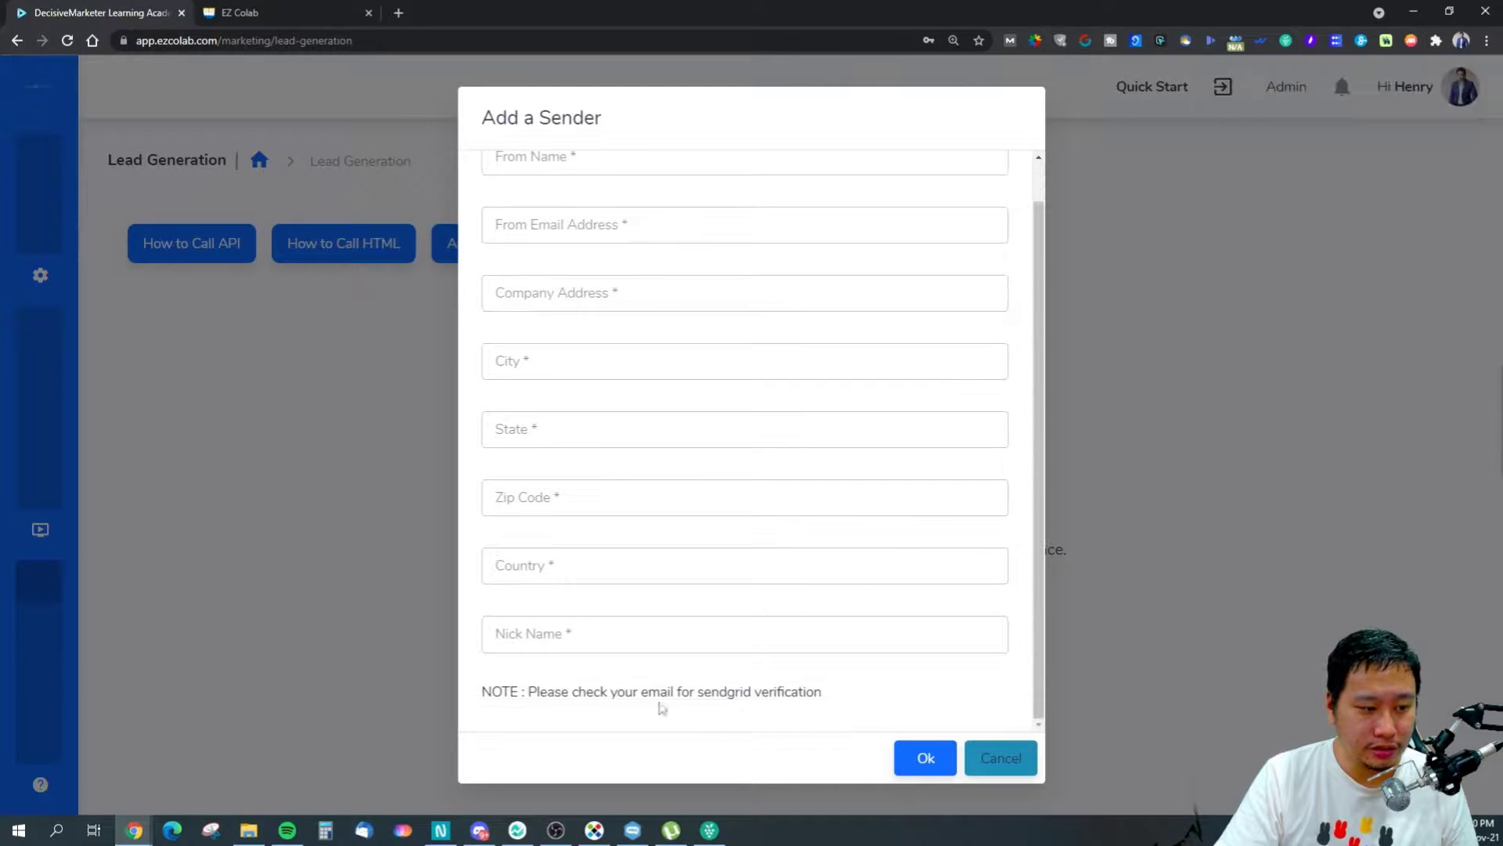
left_click(1000, 758)
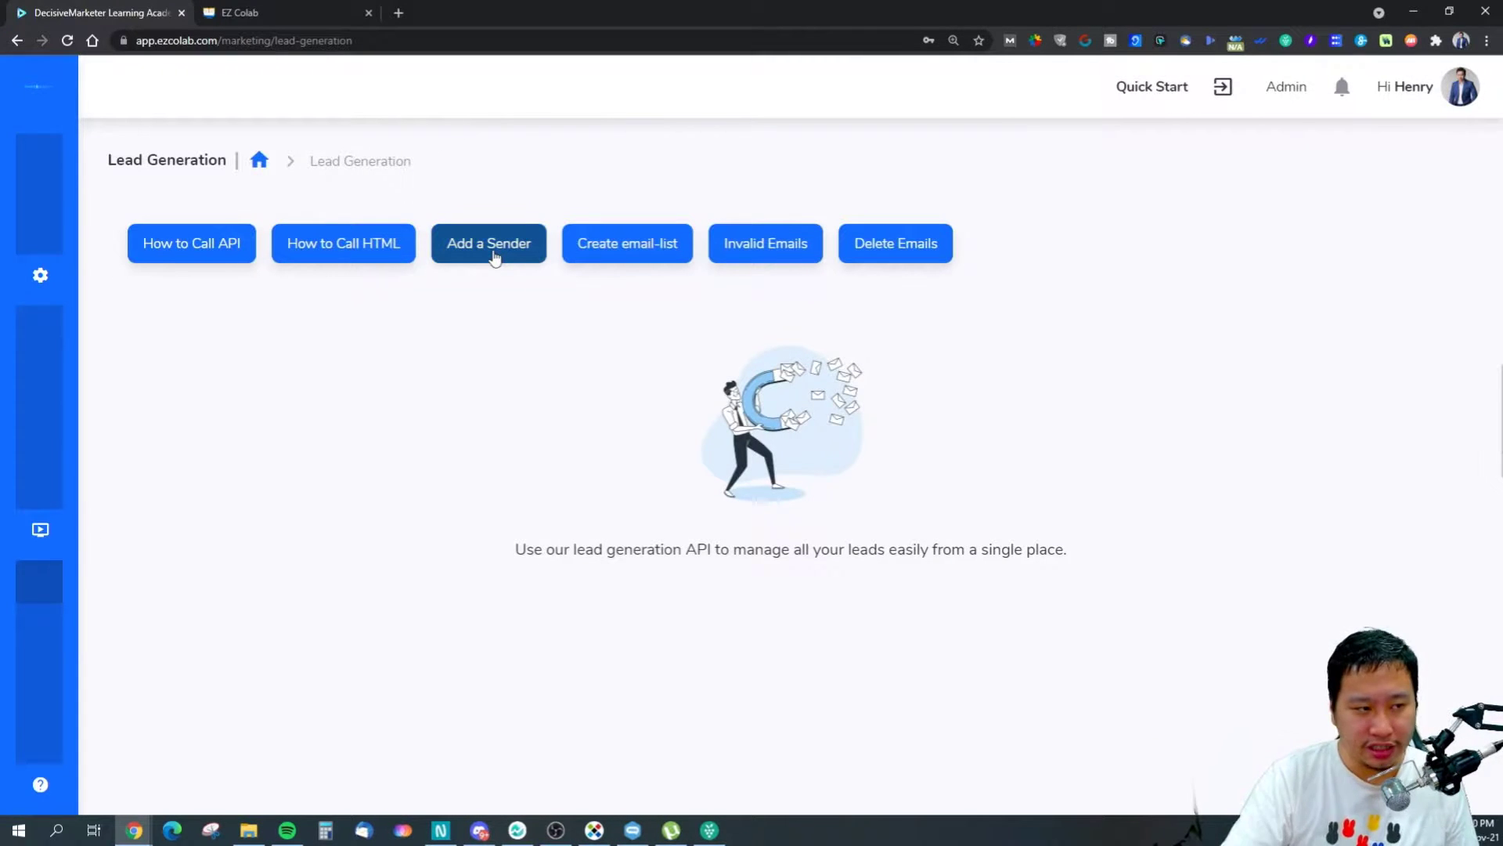
left_click(496, 253)
scroll(680, 579, "down", 1)
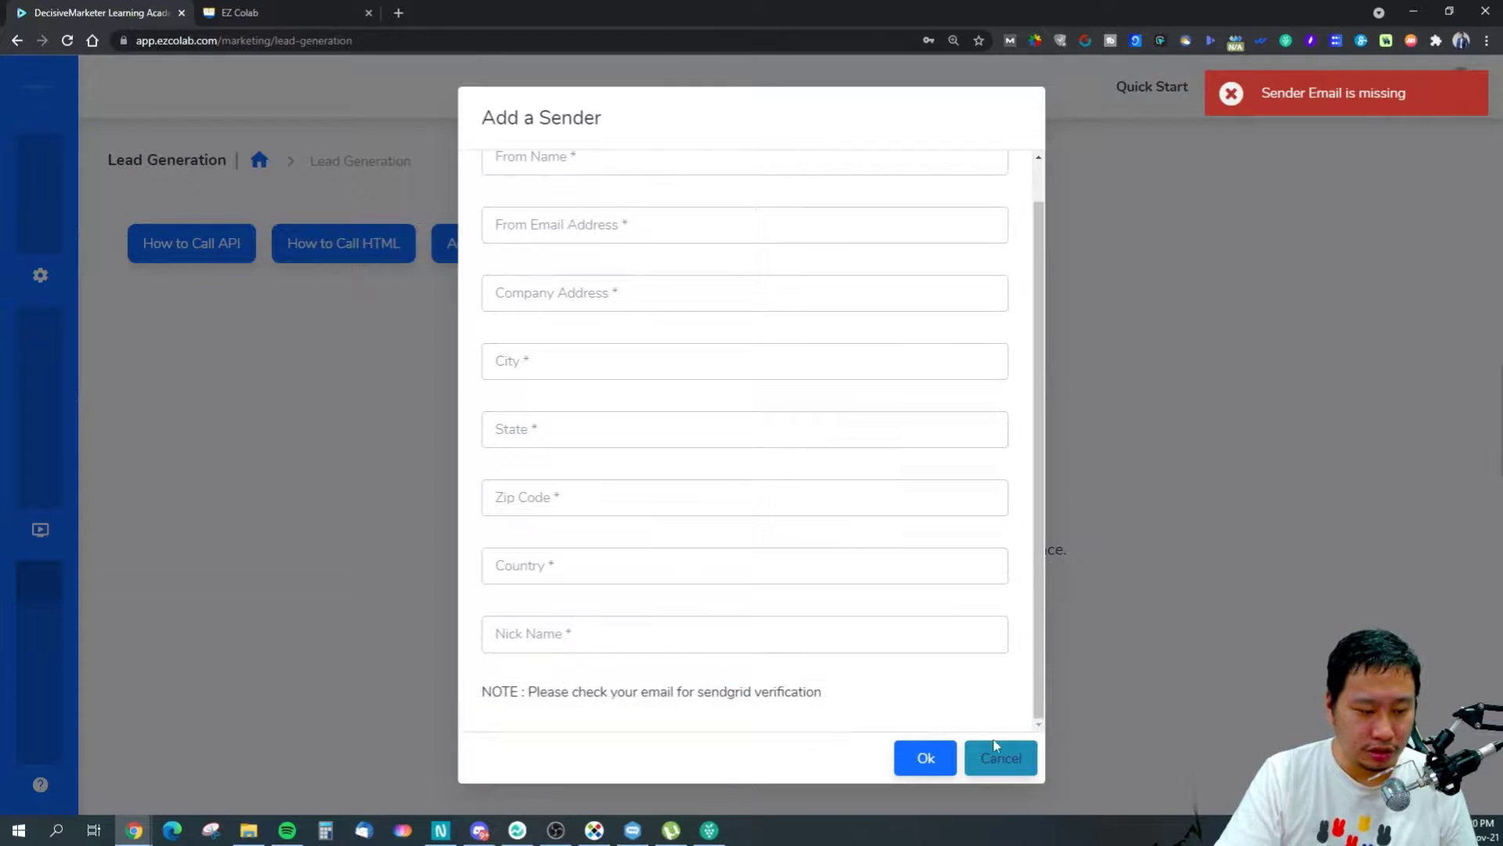
left_click(996, 761)
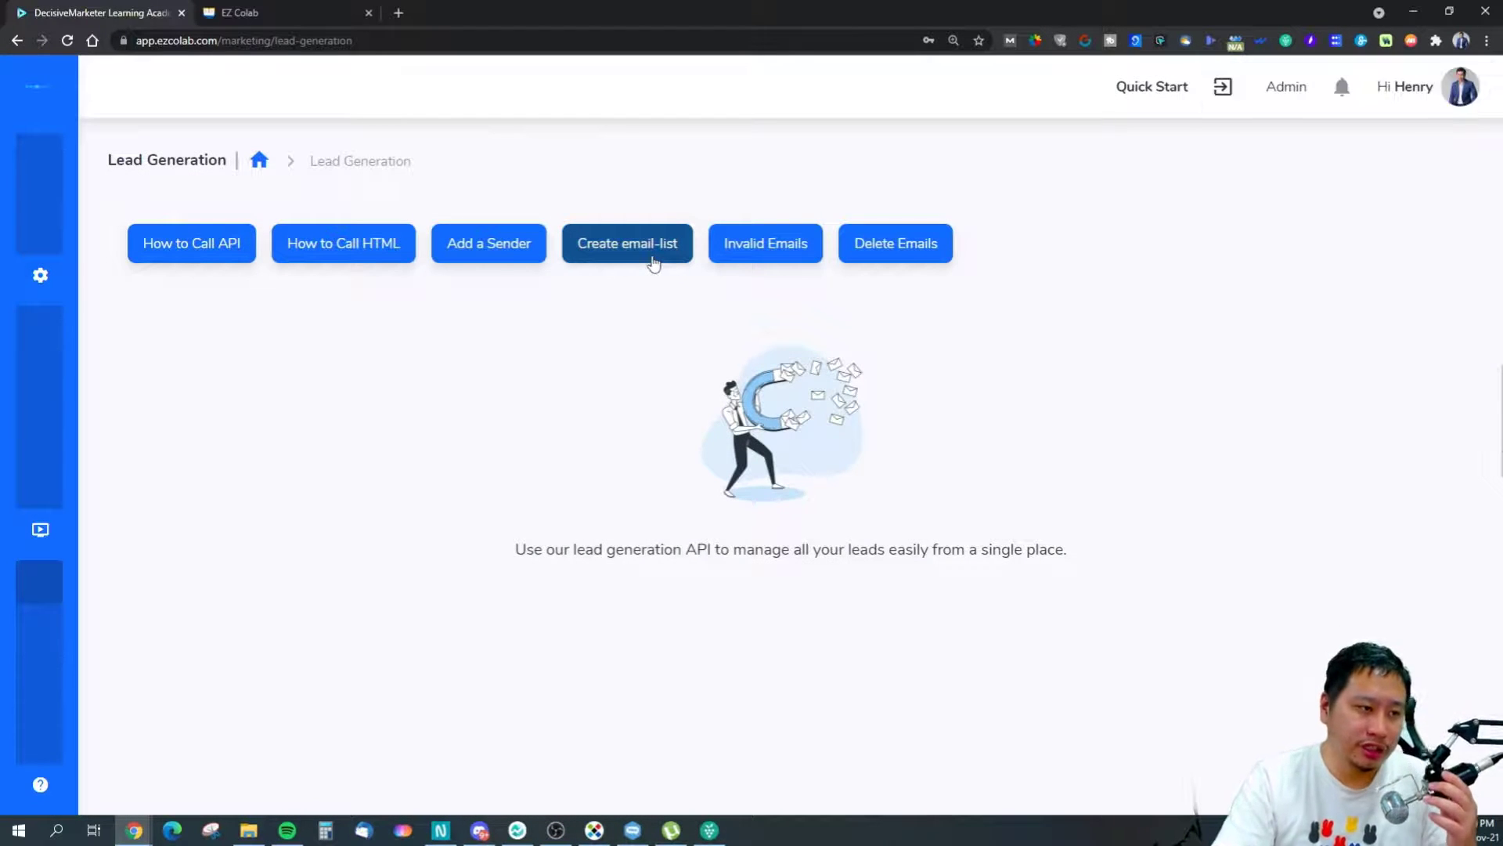
left_click(654, 262)
left_click(779, 322)
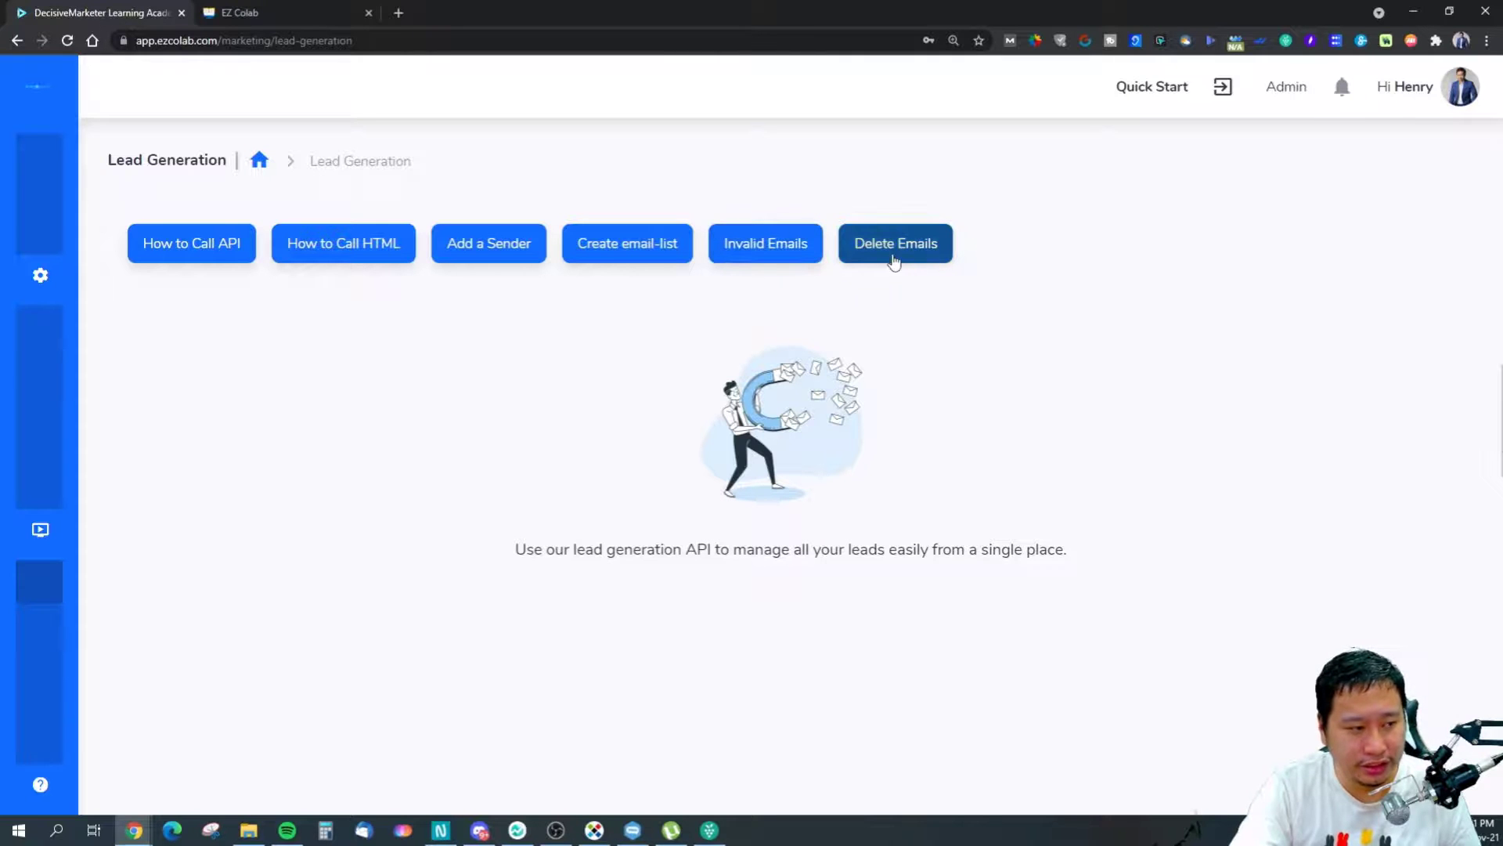
mouse_move(61, 575)
left_click(88, 646)
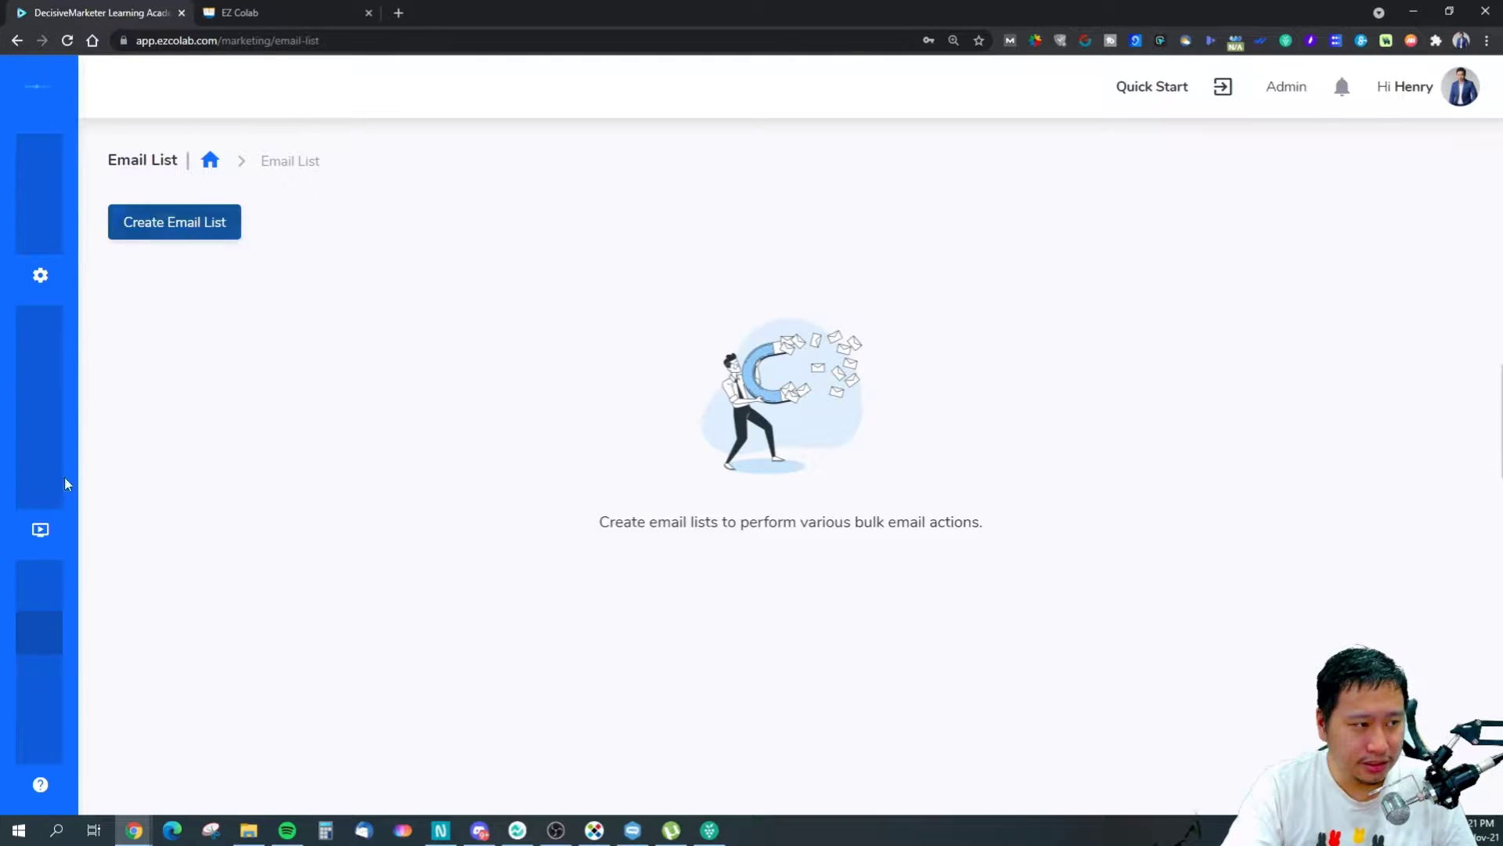
Check the Email Editor's empty email list dropdown, then open the Post Scheduler calendar.
mouse_move(66, 484)
left_click(109, 699)
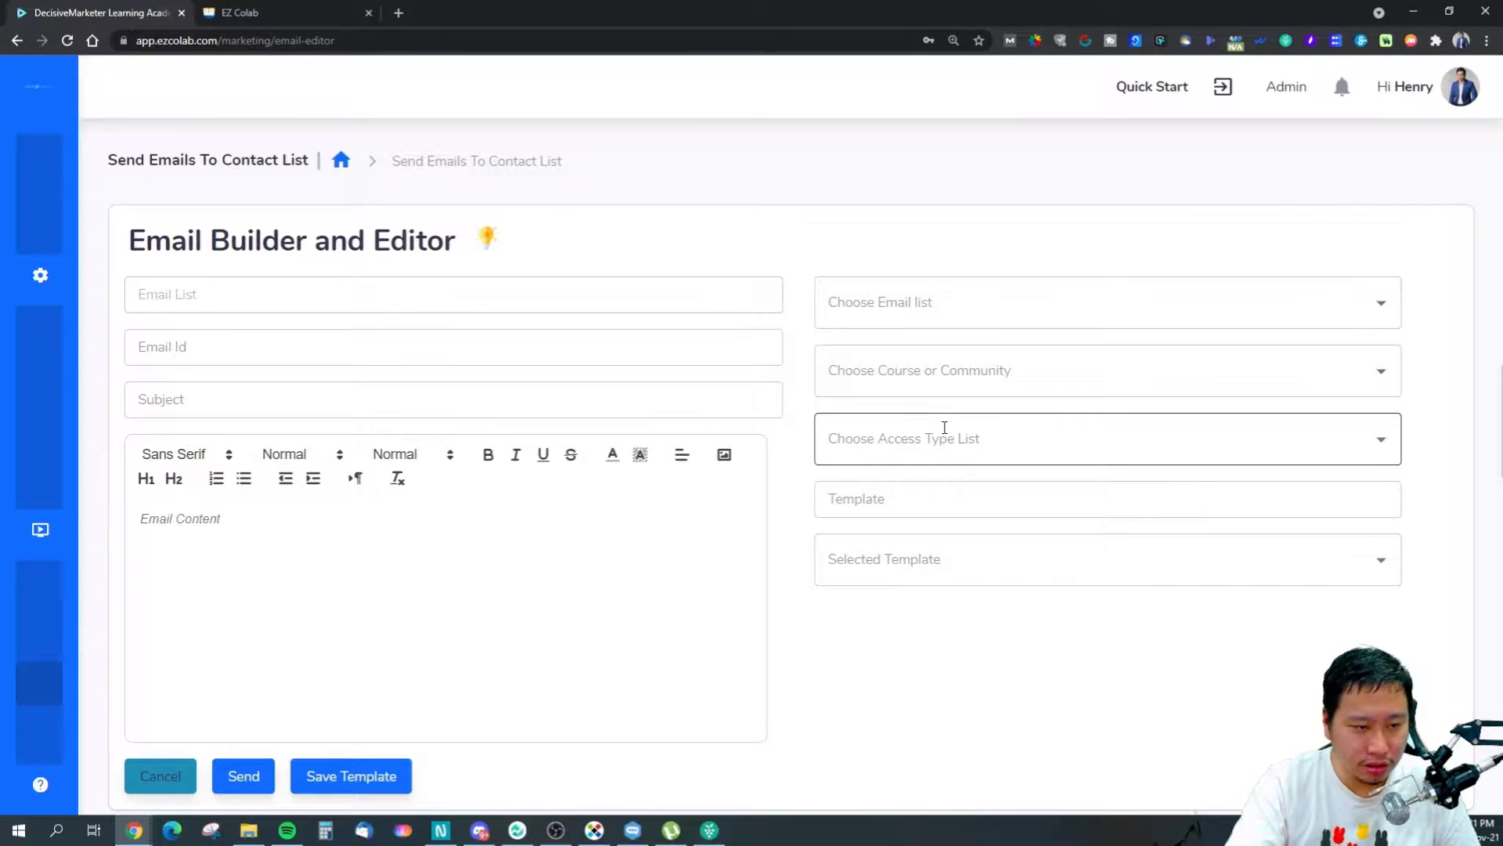
left_click(912, 306)
left_click(970, 663)
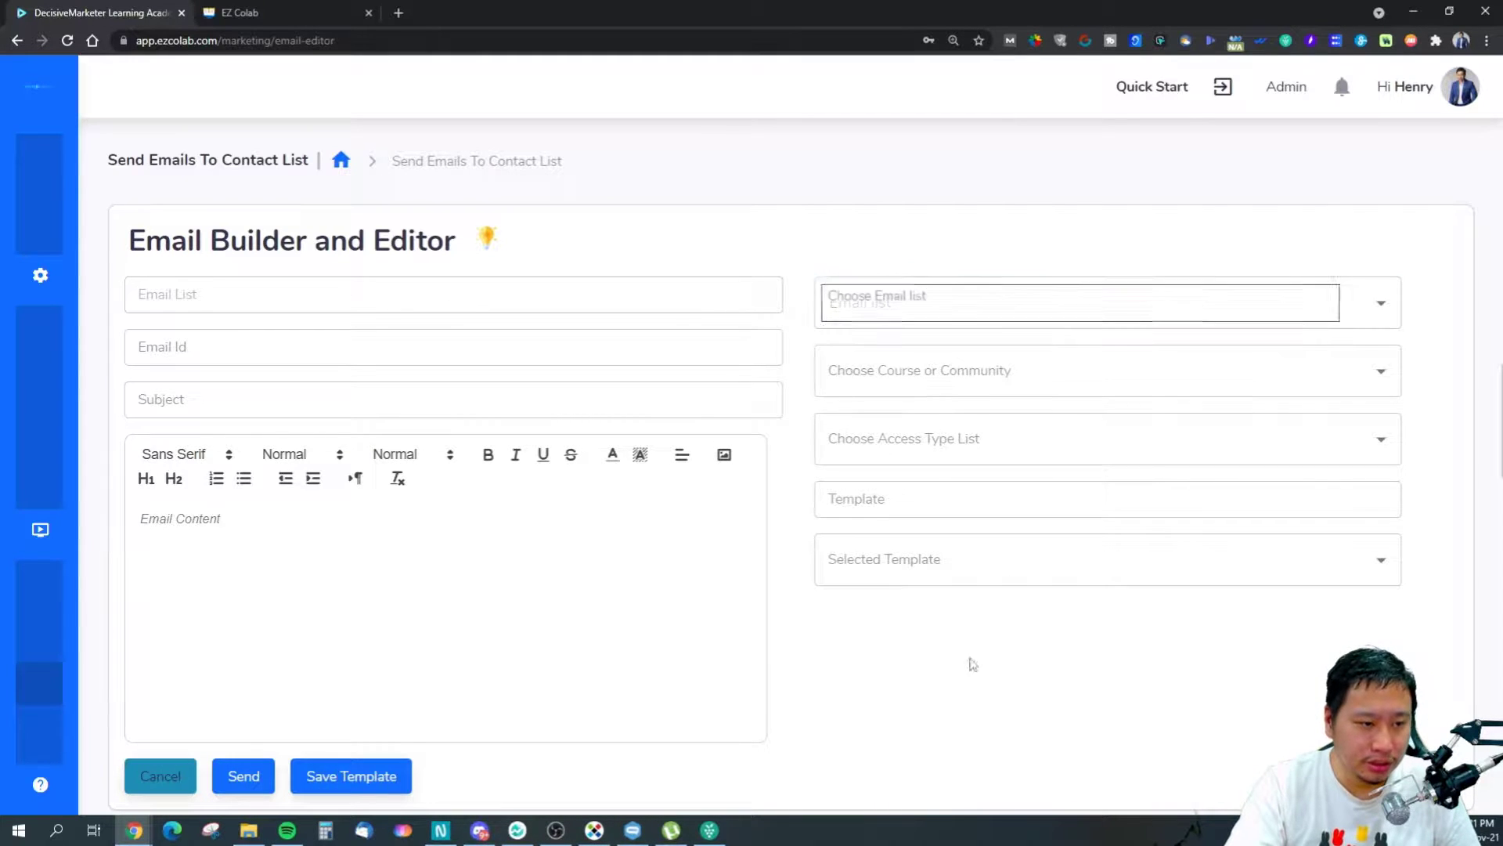
mouse_move(35, 696)
left_click(116, 742)
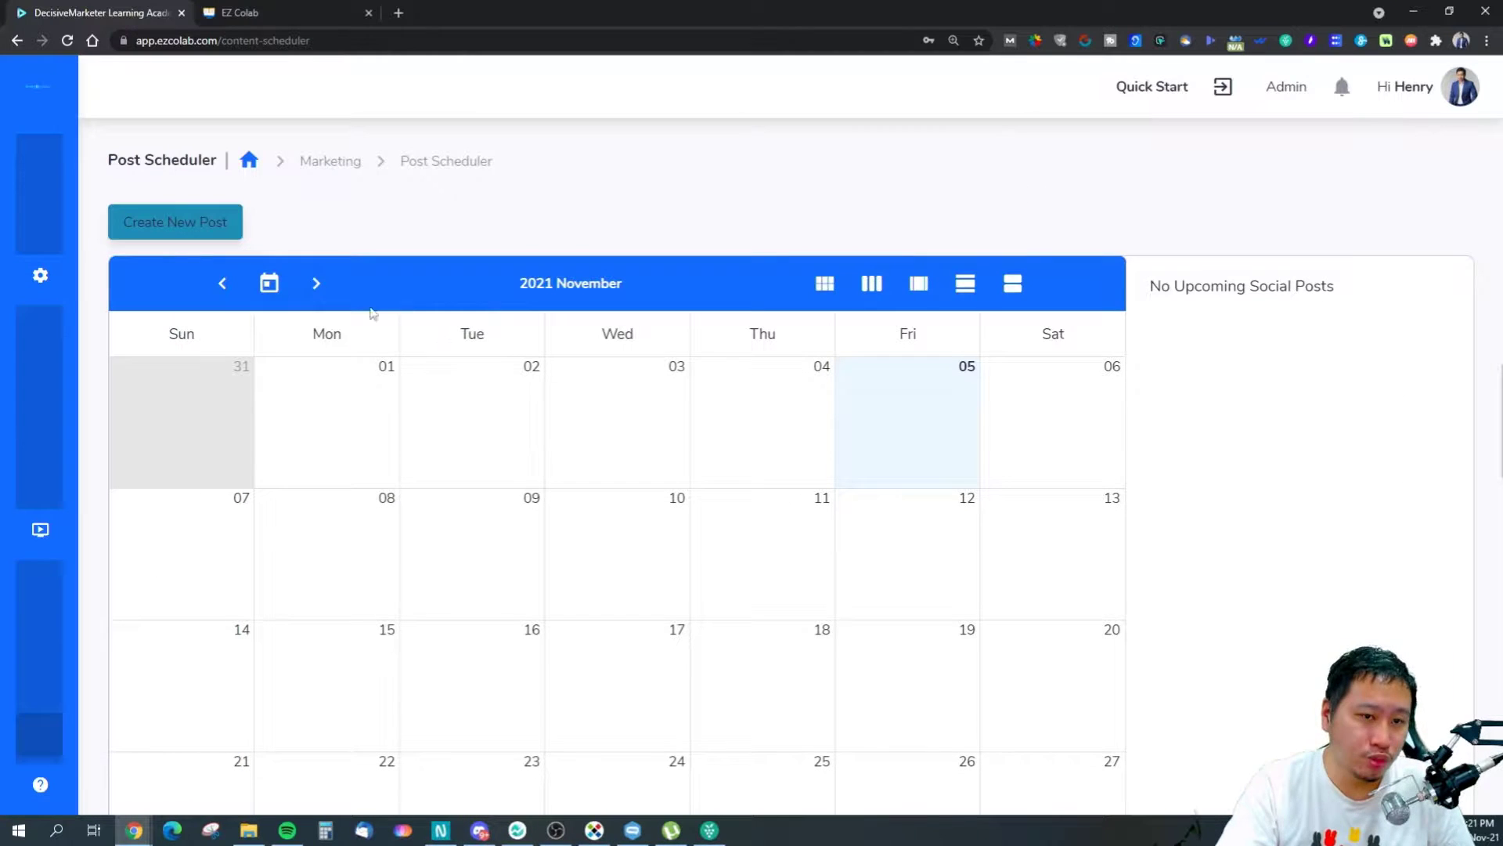
left_click(180, 235)
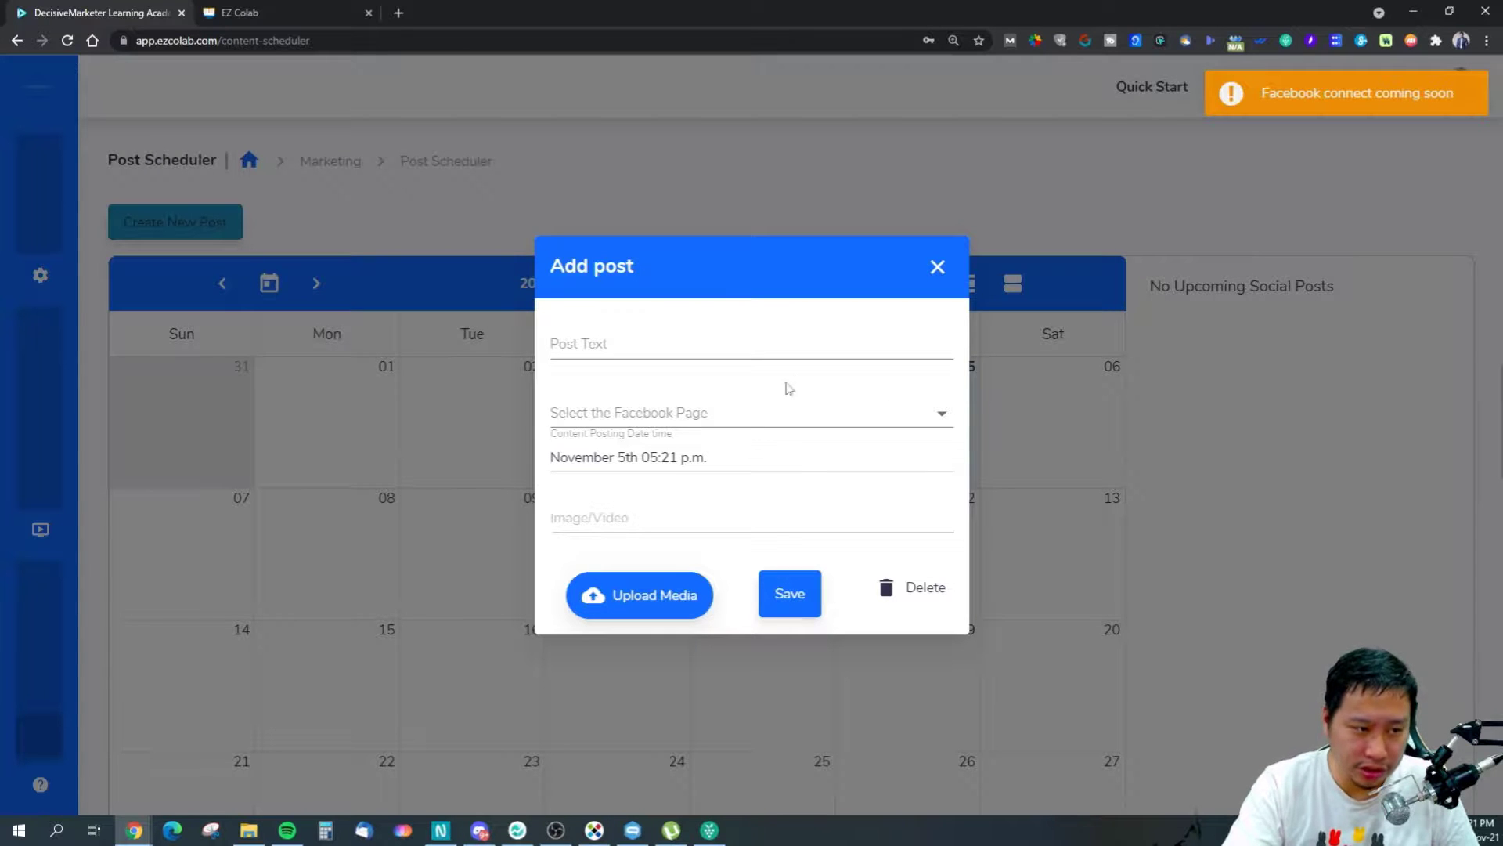
left_click(765, 411)
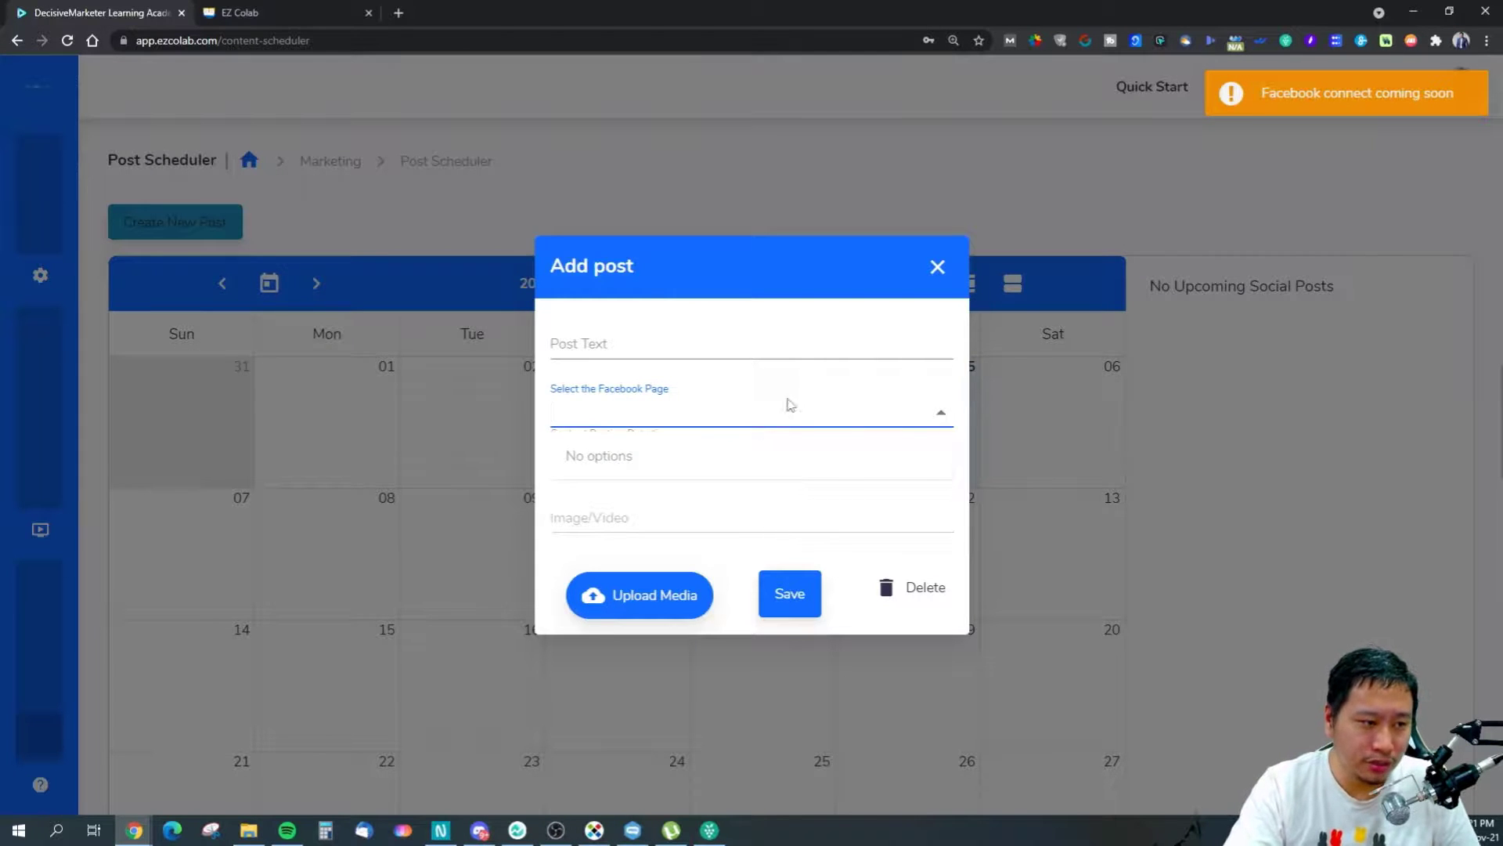
left_click(815, 328)
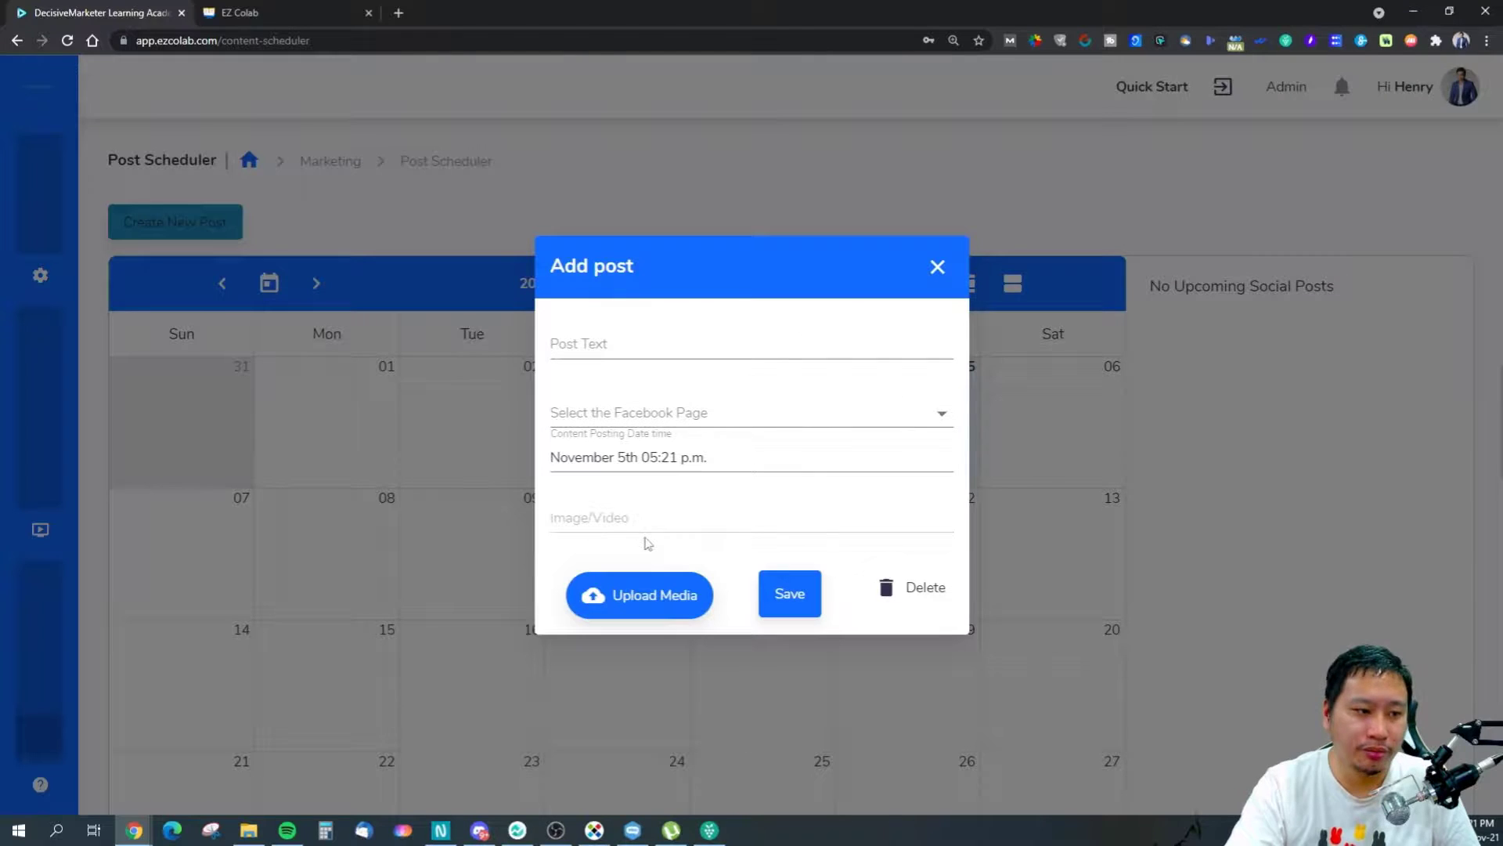
left_click(939, 269)
mouse_move(11, 732)
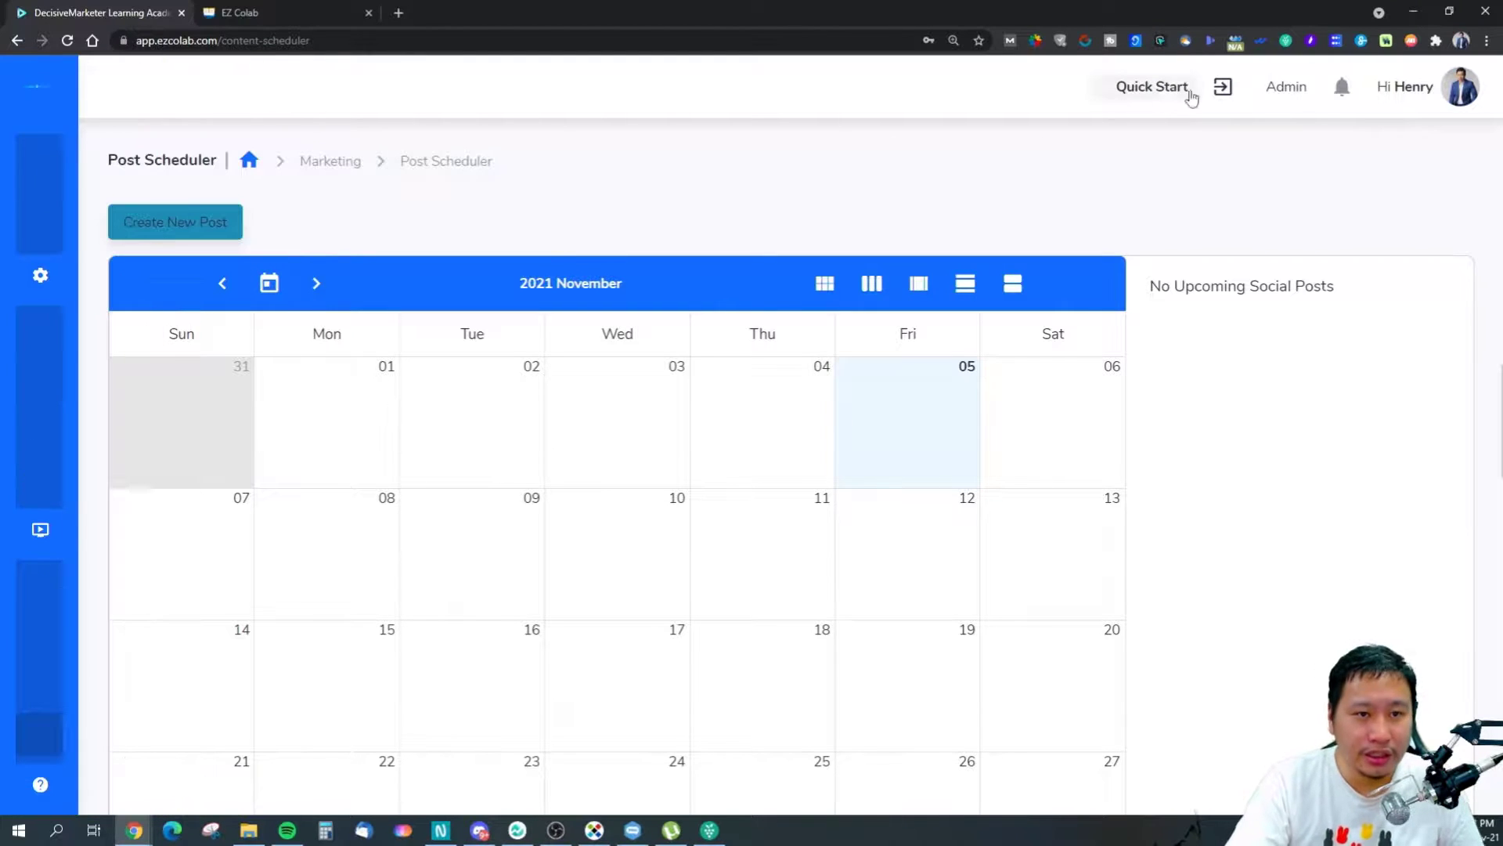
Sign in as instructor using the Admin menu's Login as Instructor option.
left_click(1287, 86)
left_click(252, 17)
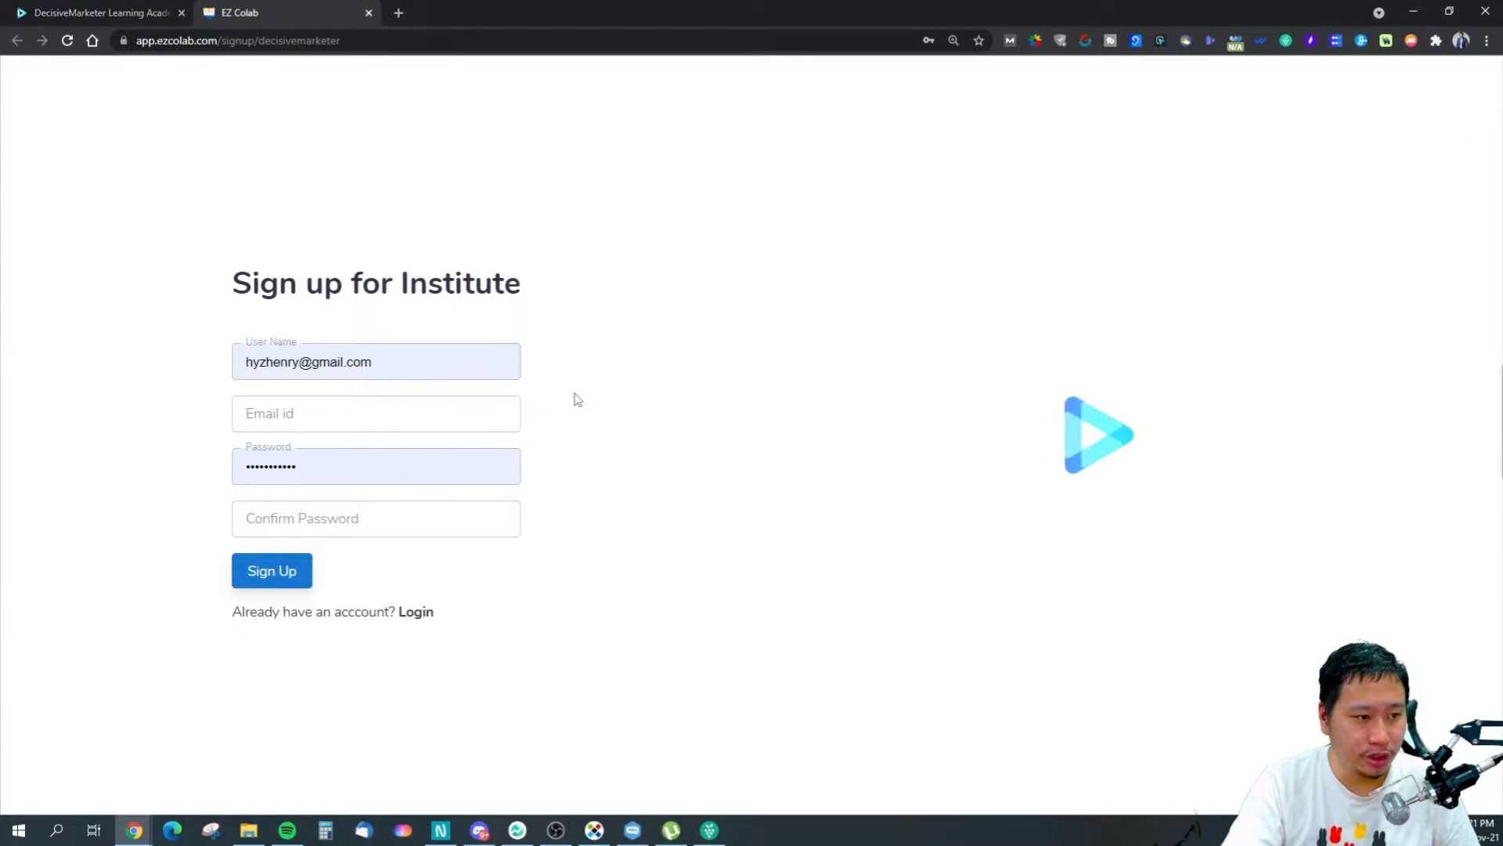
left_click(96, 8)
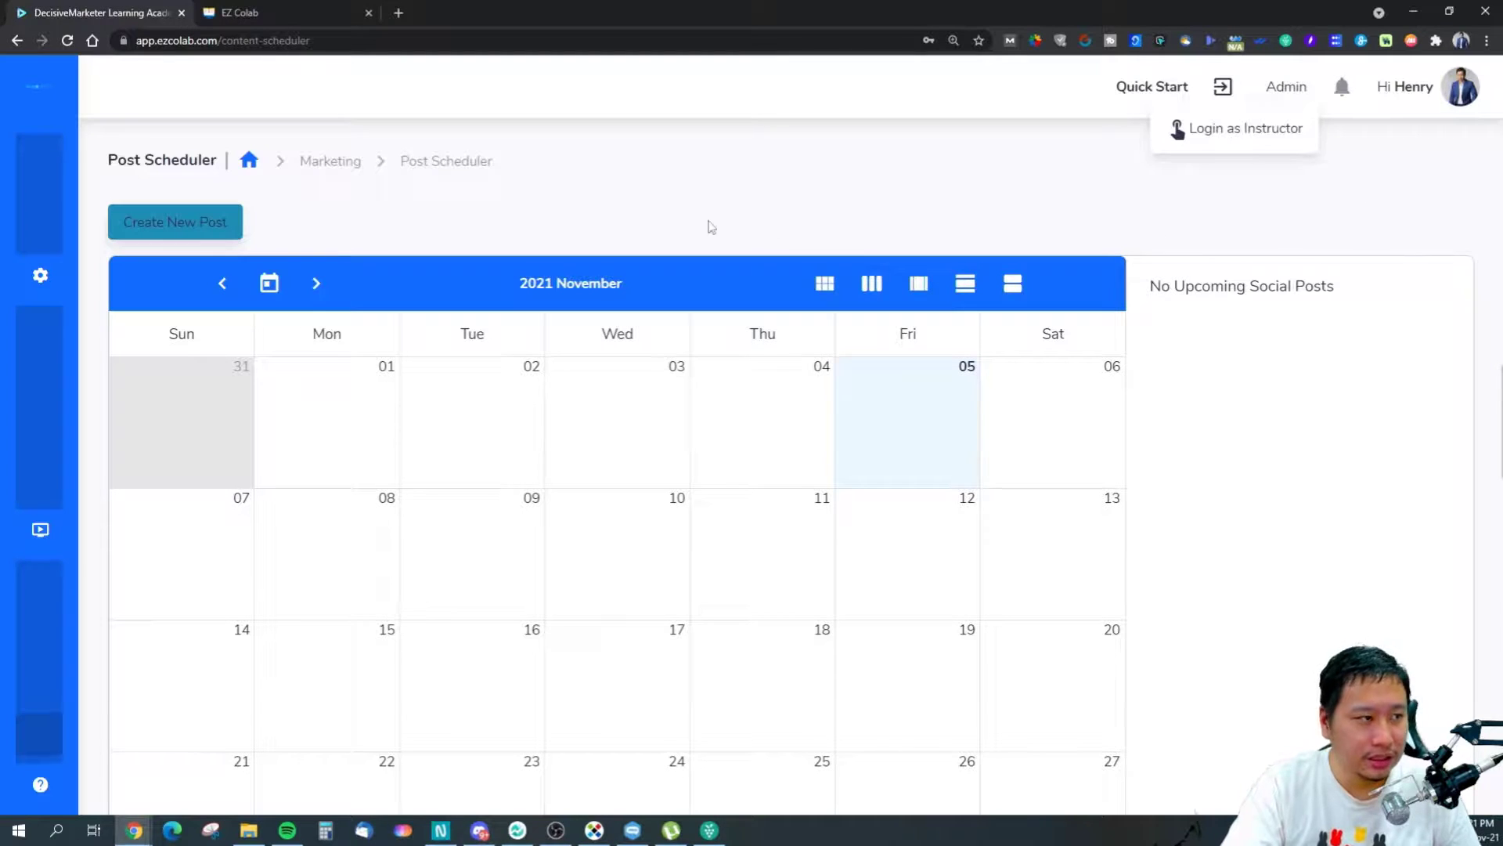
left_click(1287, 88)
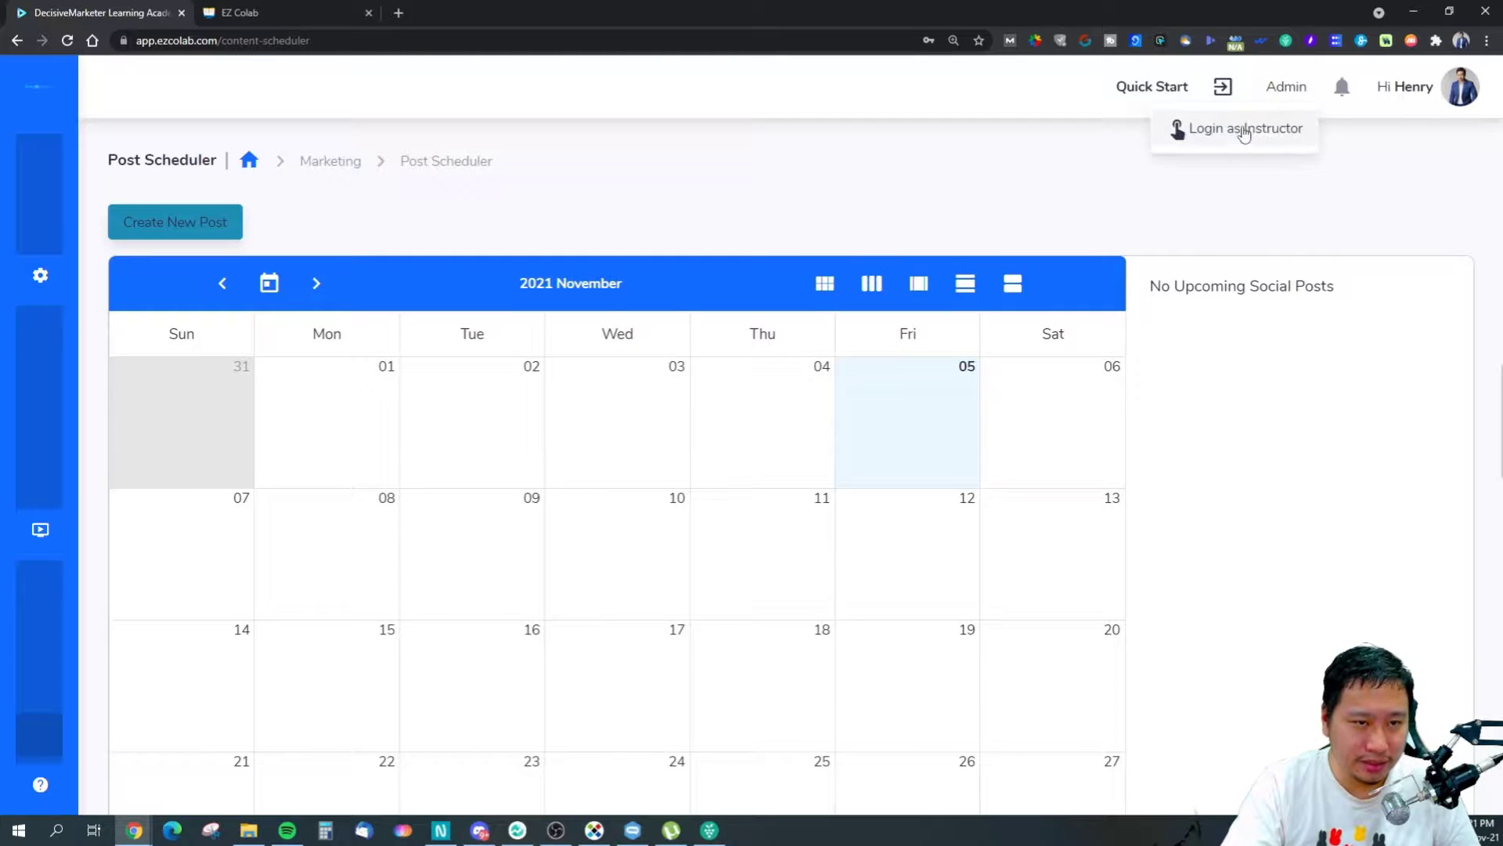
left_click(1243, 129)
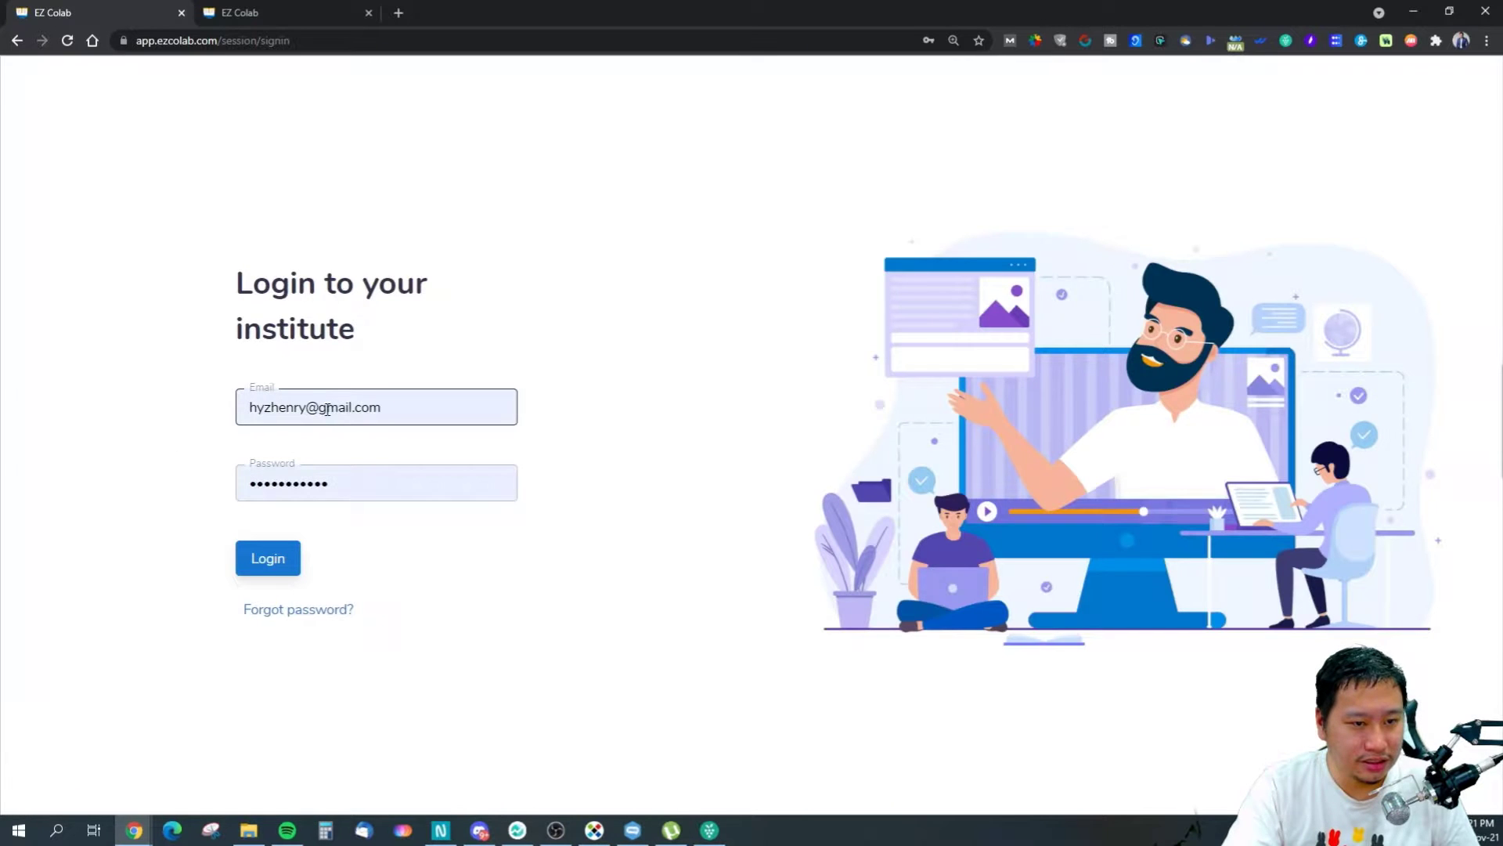
left_click(267, 557)
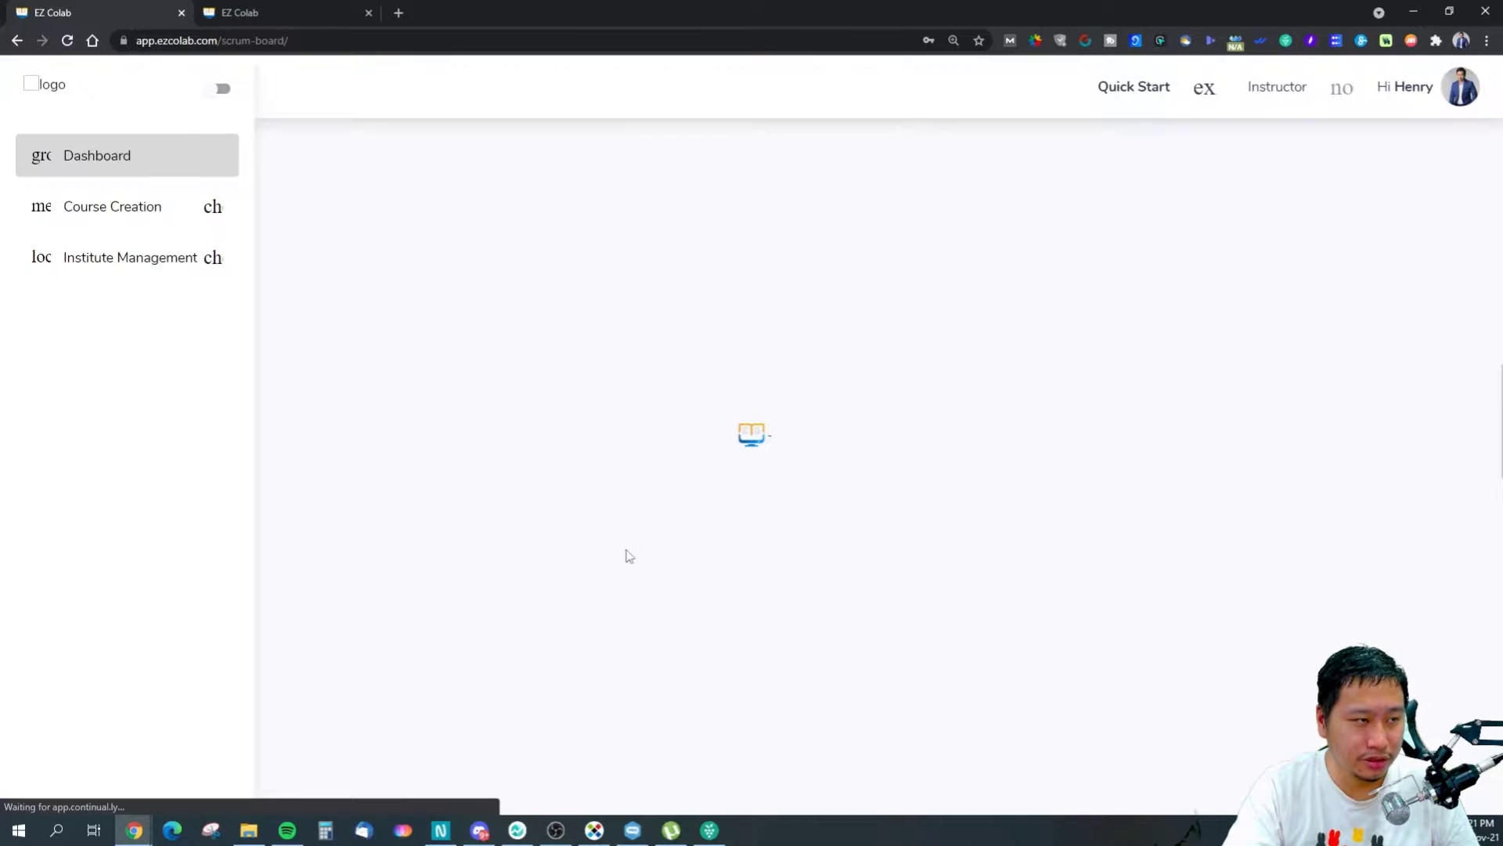
left_click(888, 248)
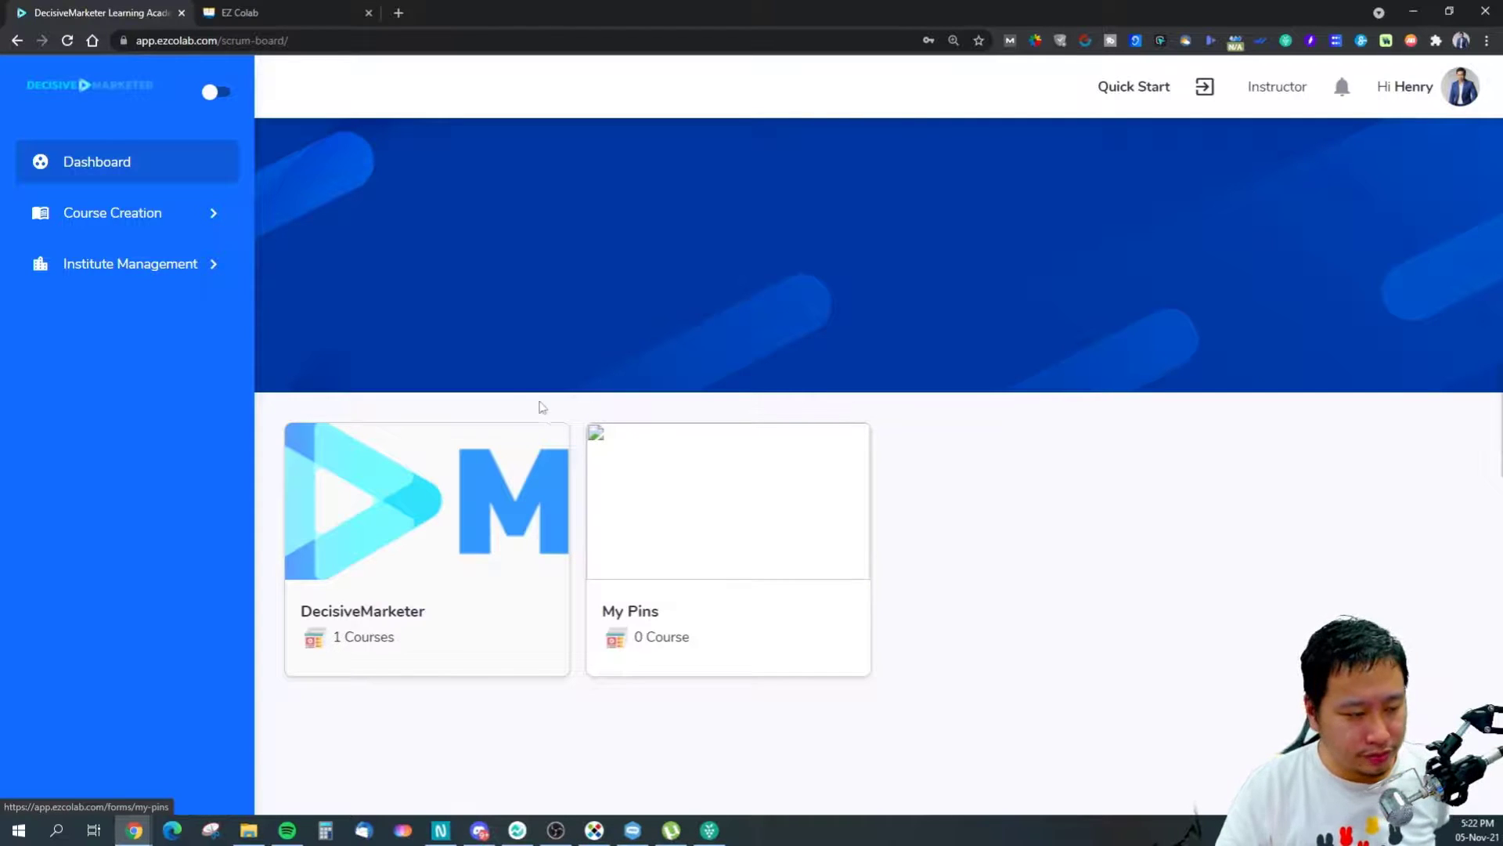
Browse the Institute Management and Course Creation sections, then open the DecisiveMarketer board.
left_click(187, 273)
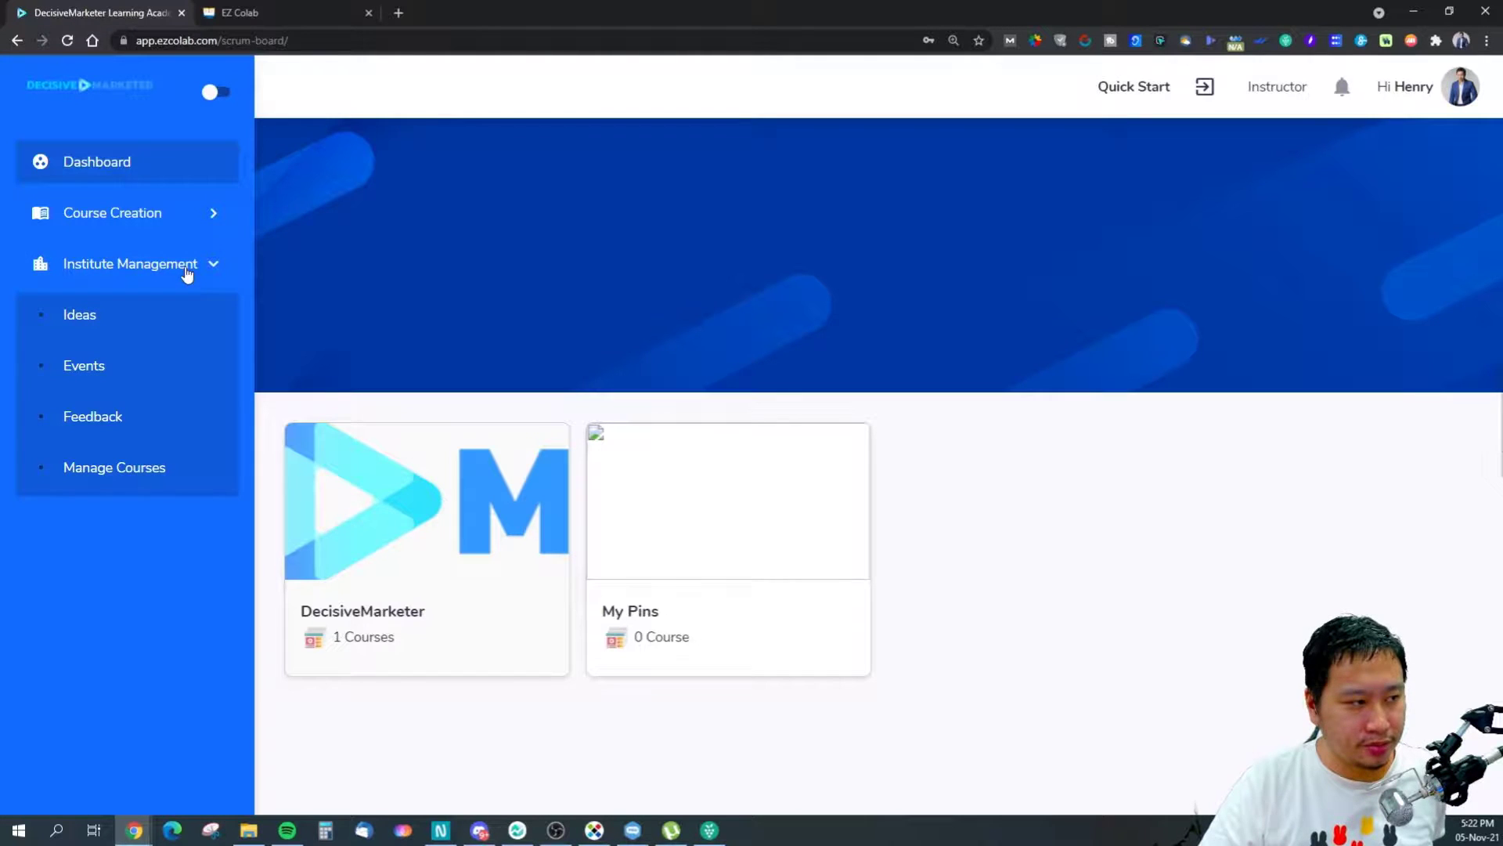
left_click(164, 219)
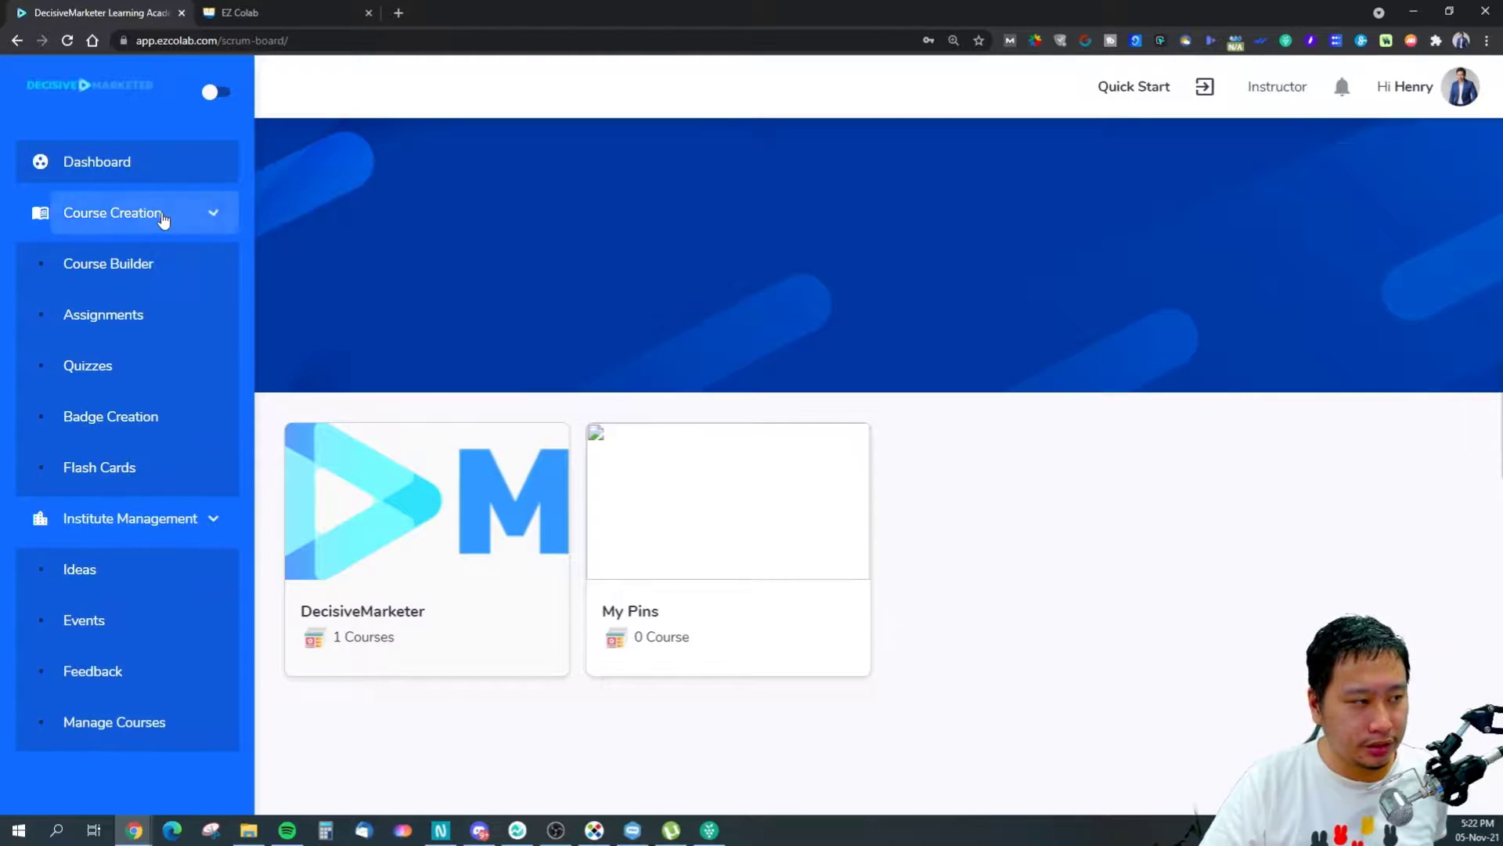
left_click(165, 223)
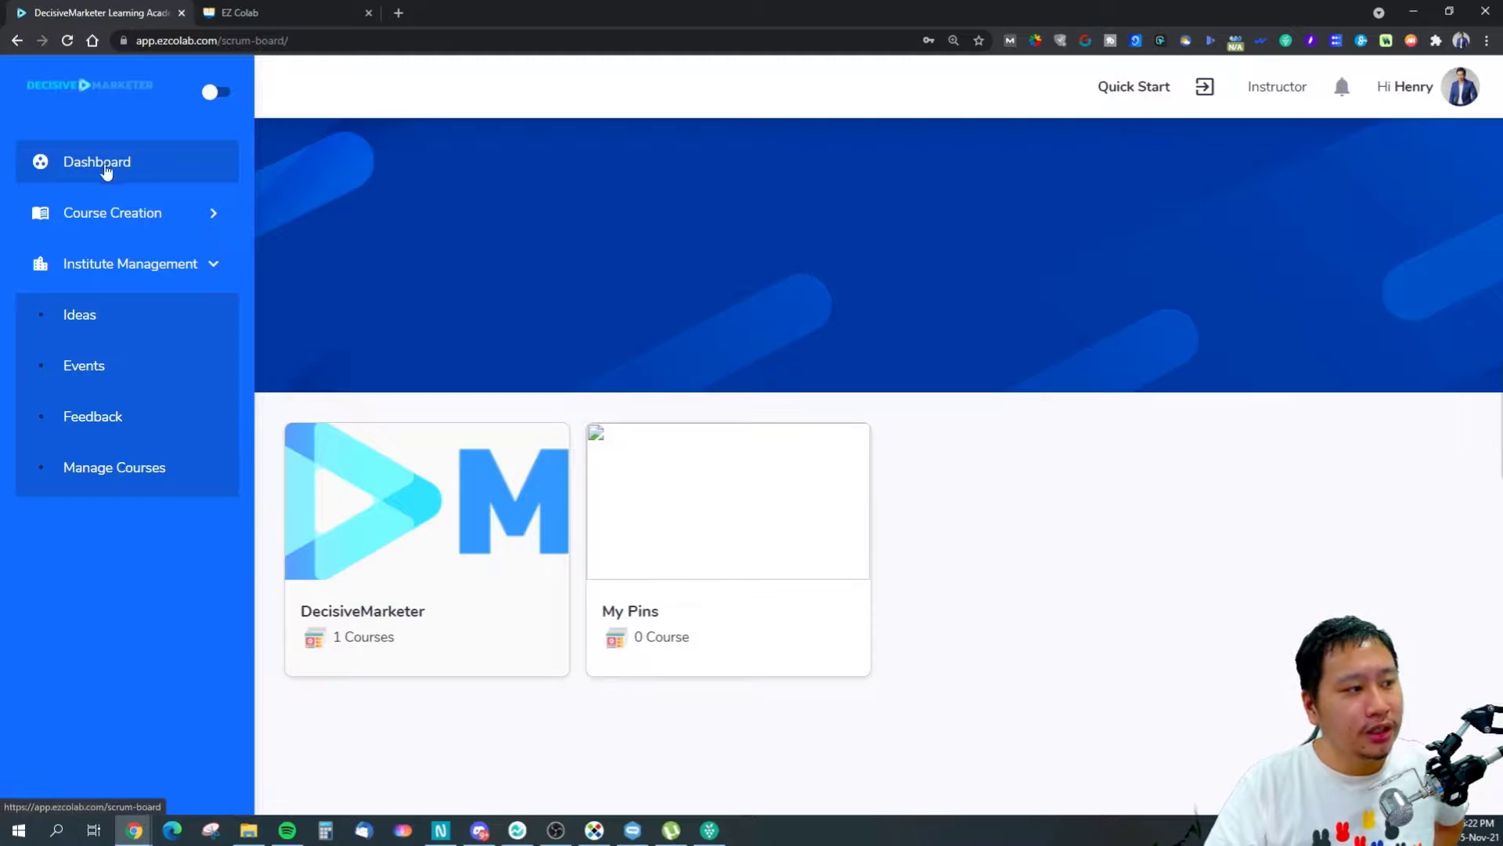
left_click(469, 516)
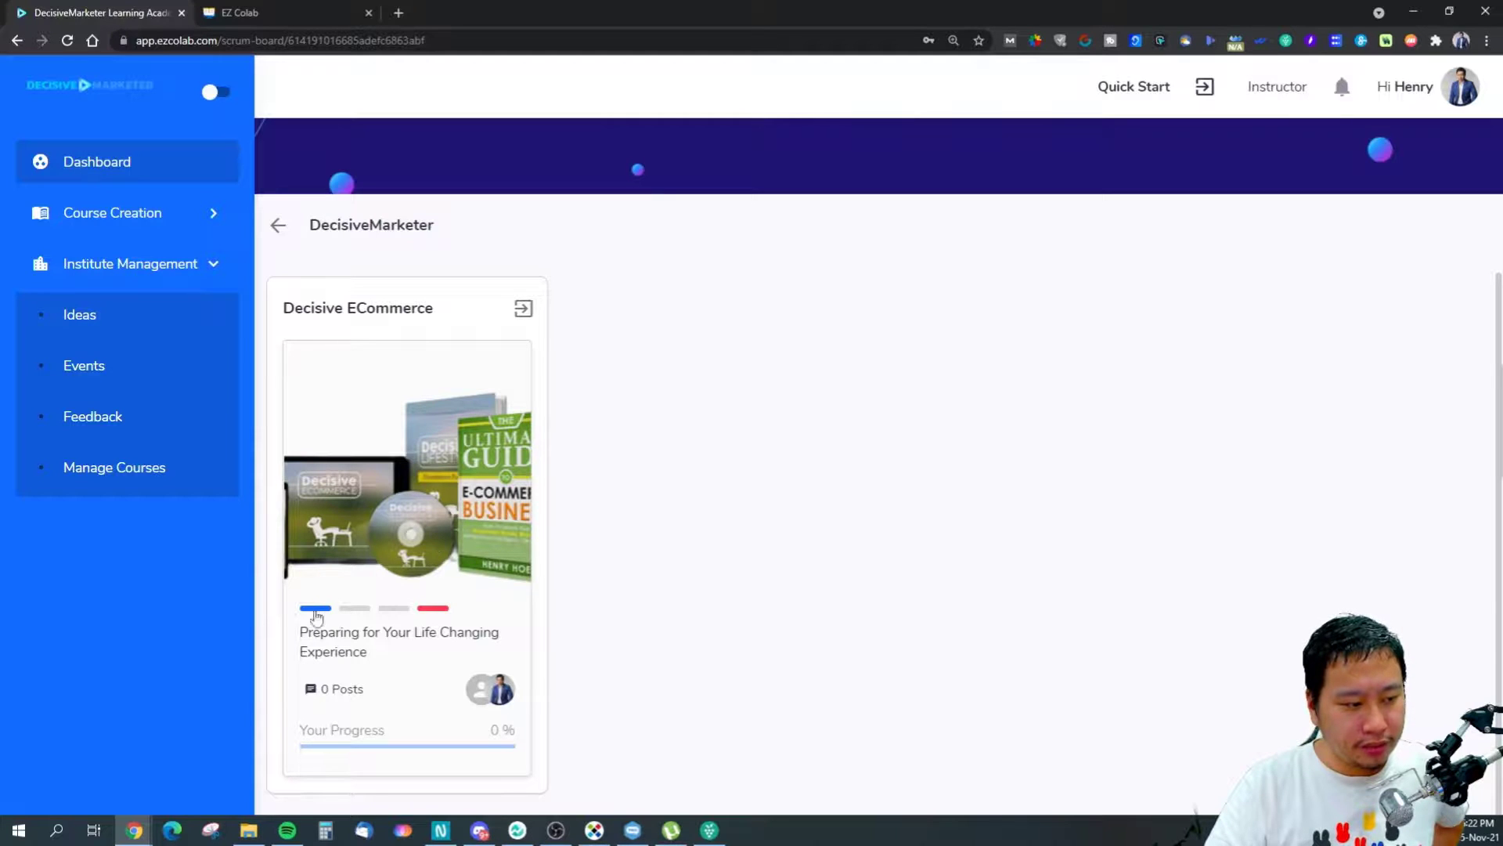
Open the Decisive ECommerce course and view the Why eCommerce lesson in Module 1.
left_click(480, 554)
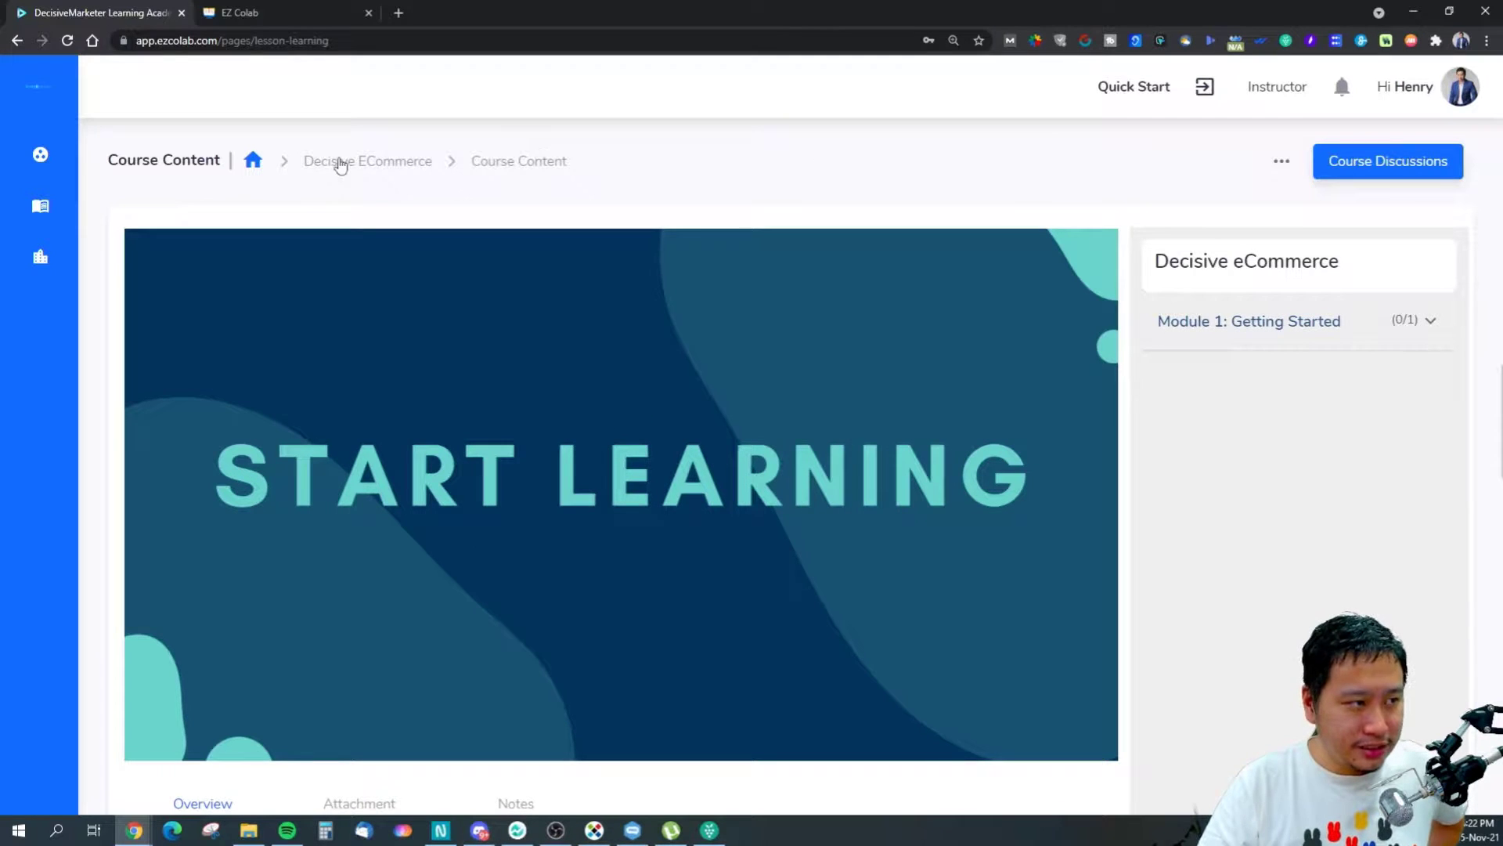
scroll(744, 415, "down", 1)
scroll(715, 420, "up", 1)
scroll(705, 414, "down", 1)
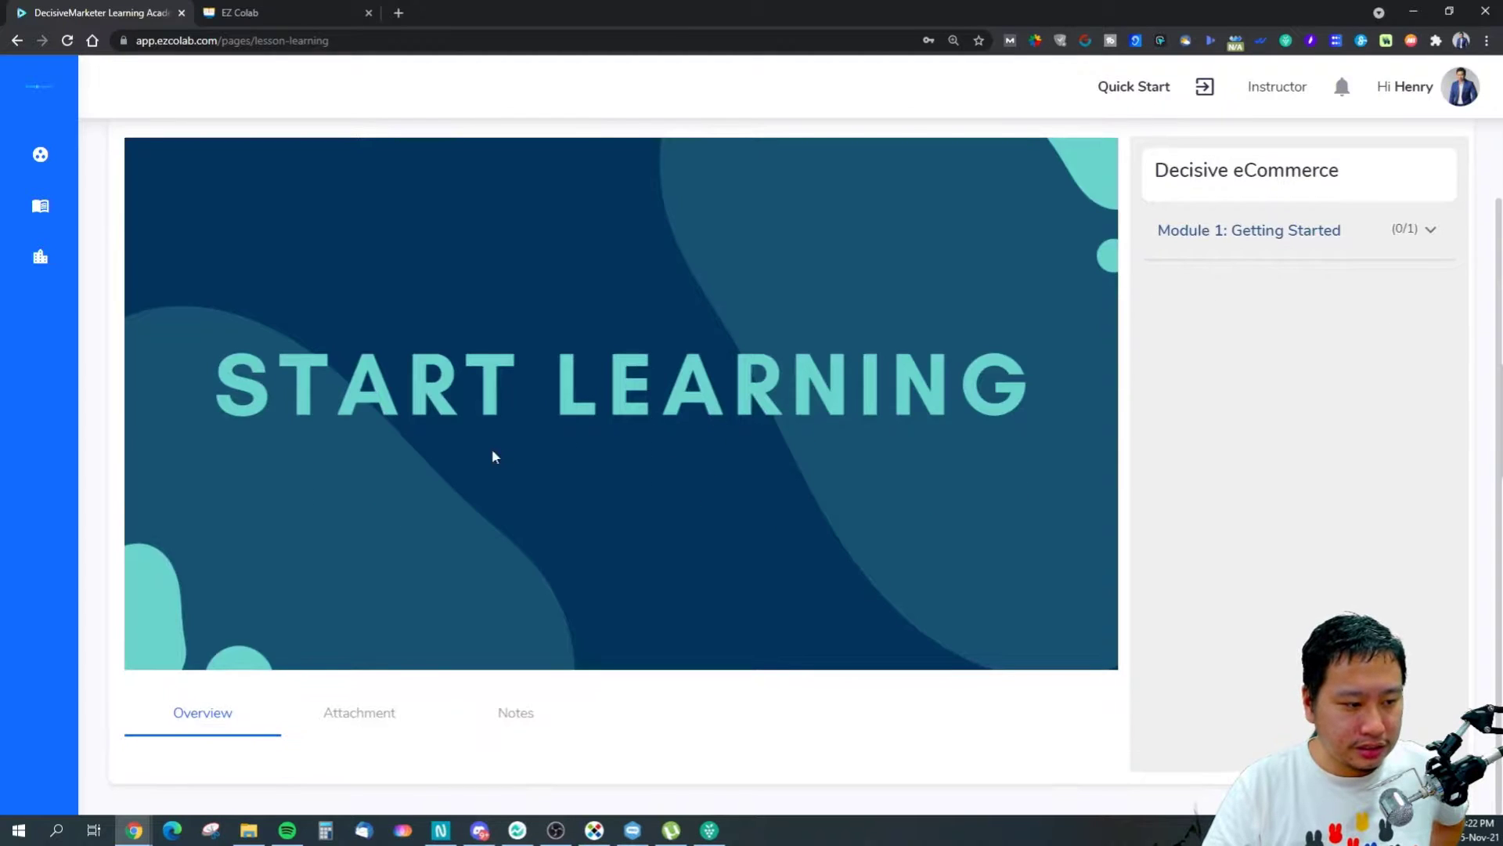
scroll(500, 454, "up", 1)
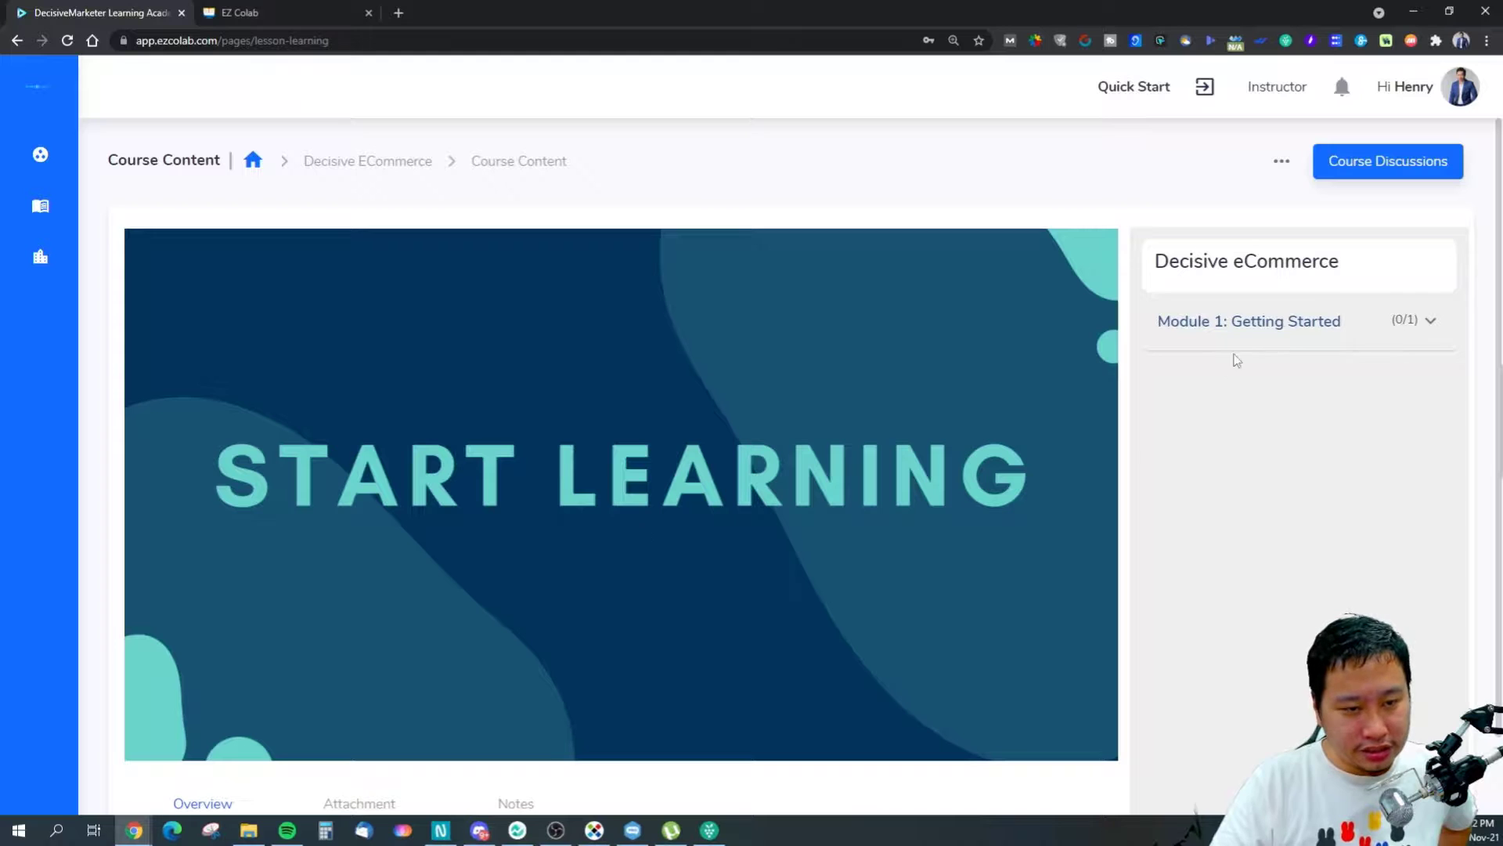
left_click(1245, 323)
left_click(1268, 421)
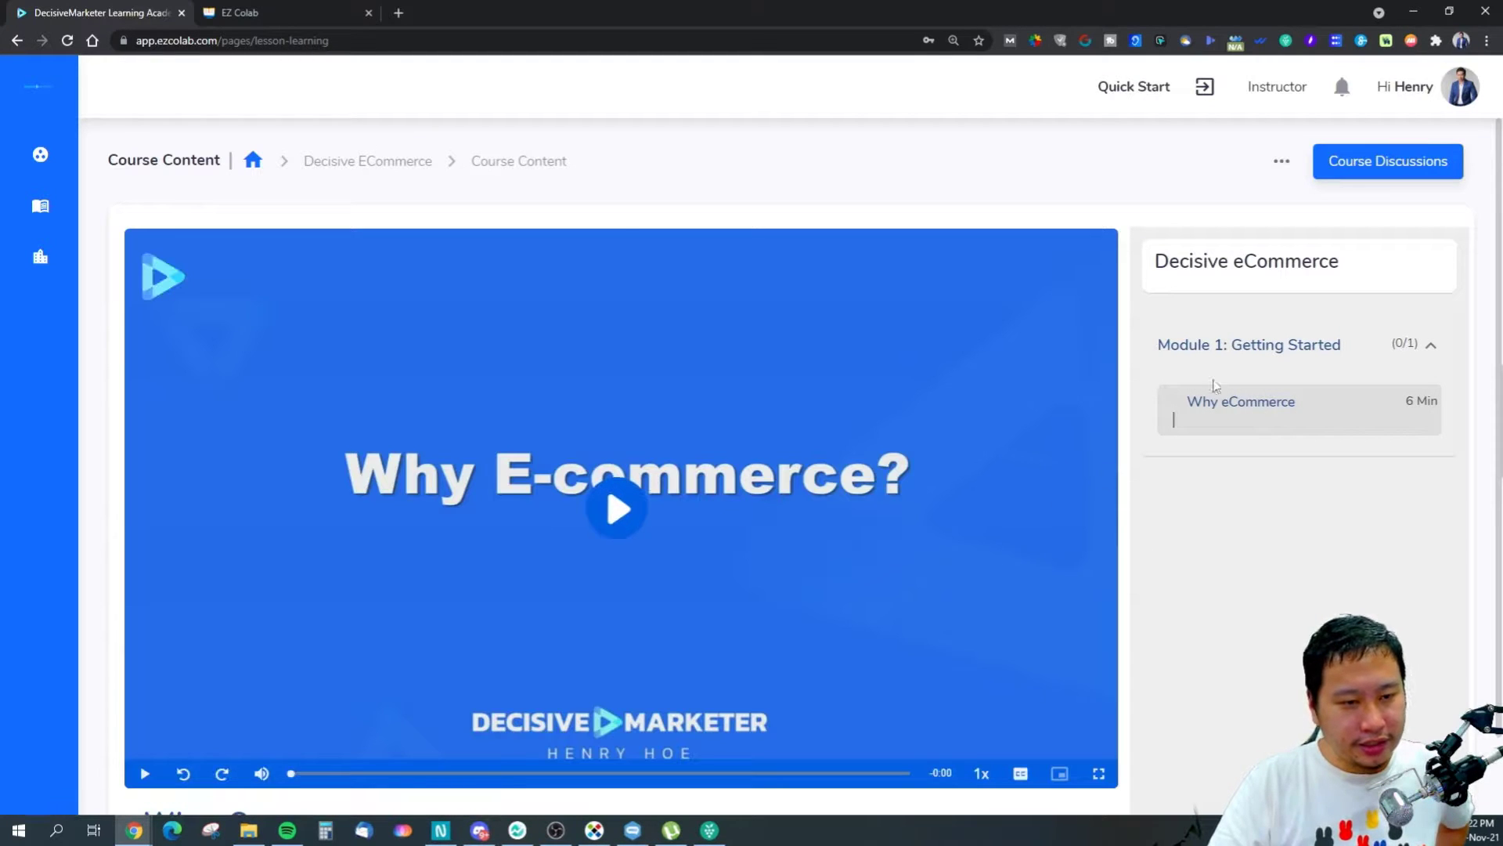
scroll(1166, 675, "down", 3)
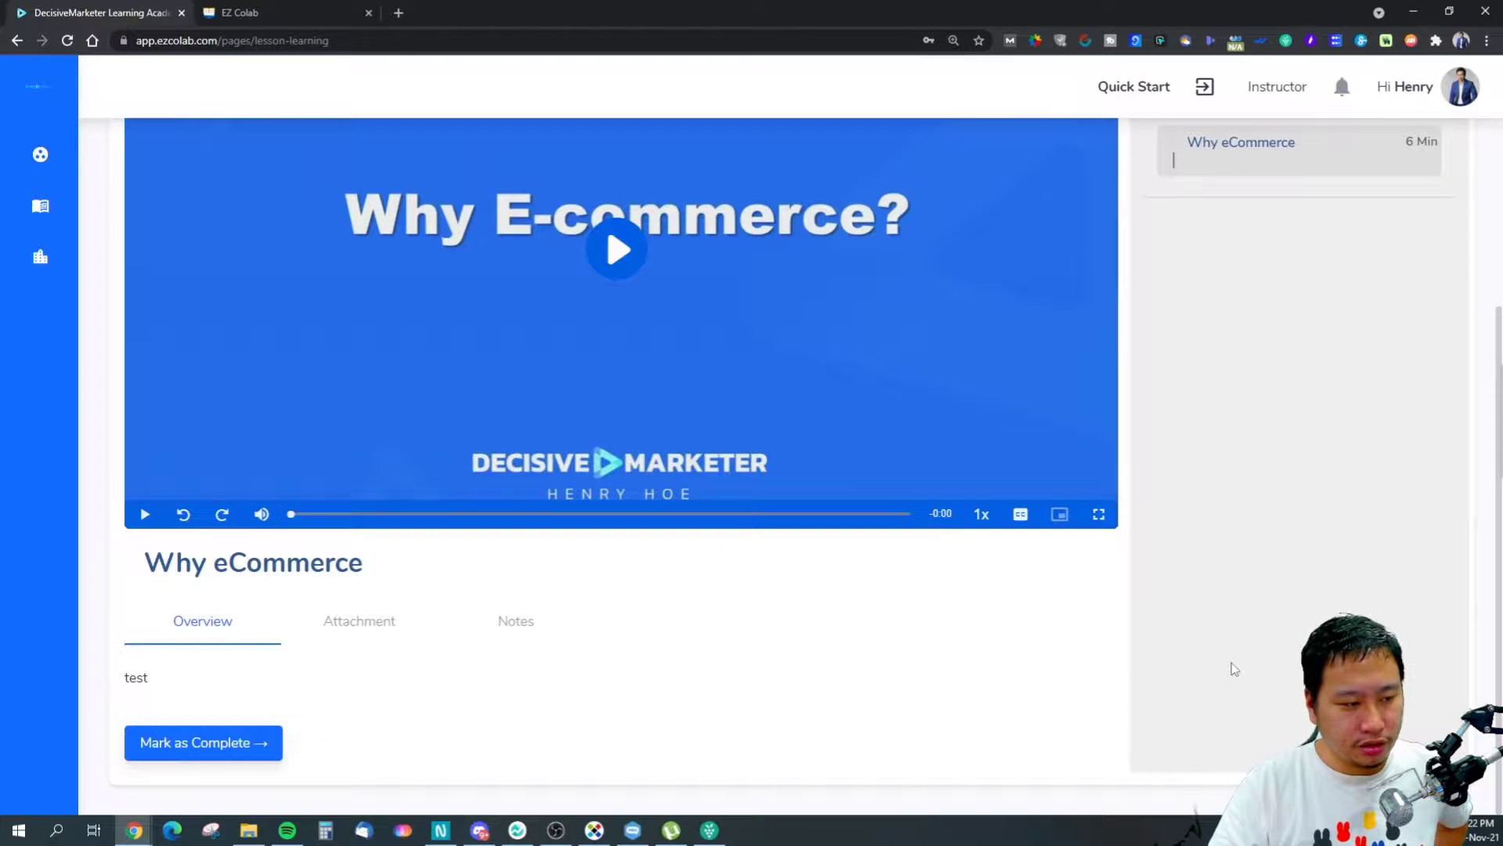
scroll(678, 674, "up", 3)
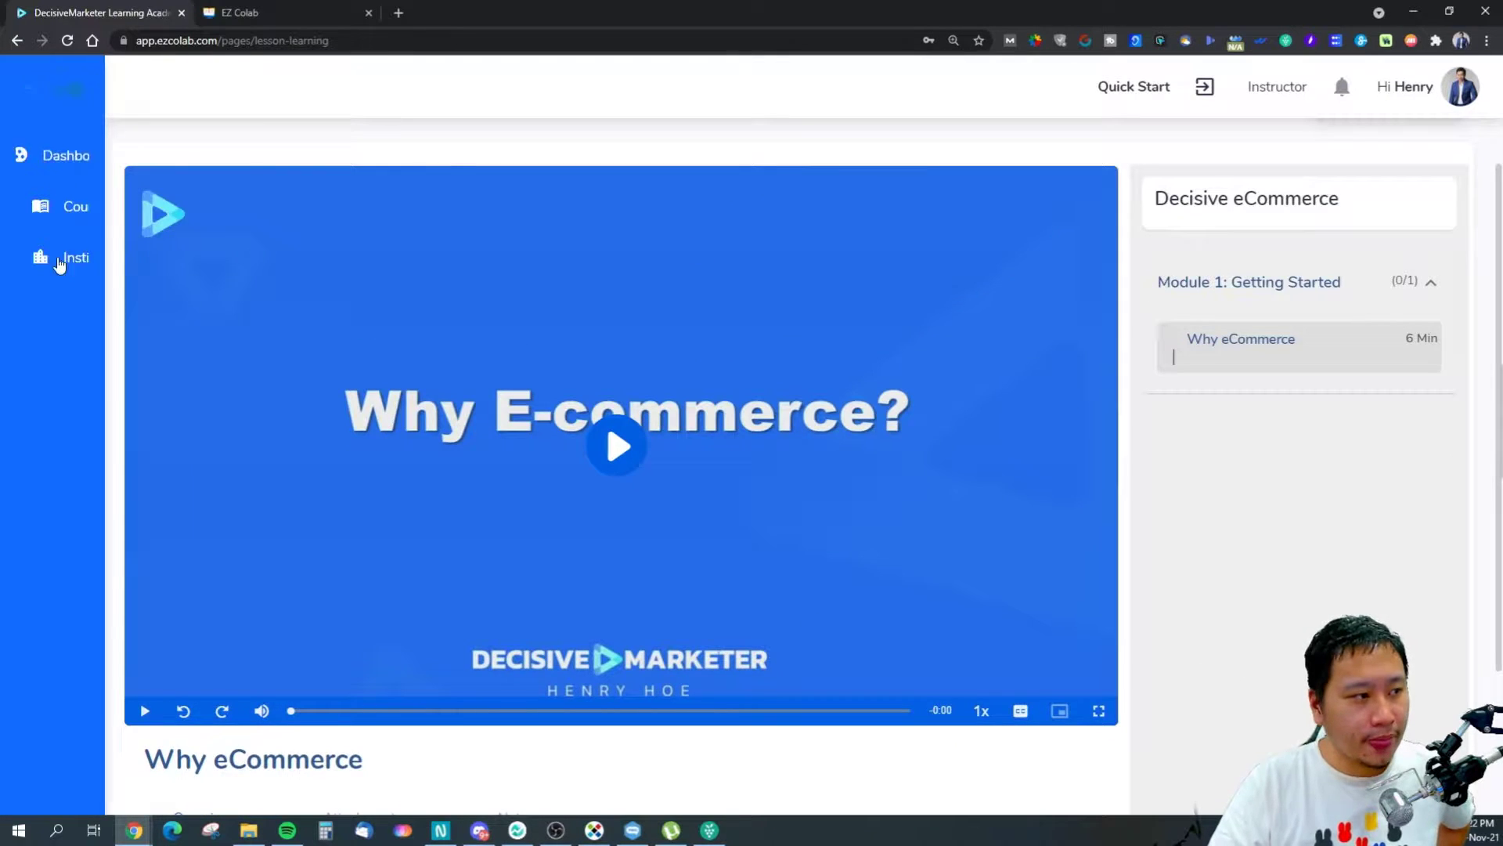
scroll(1335, 532, "up", 1)
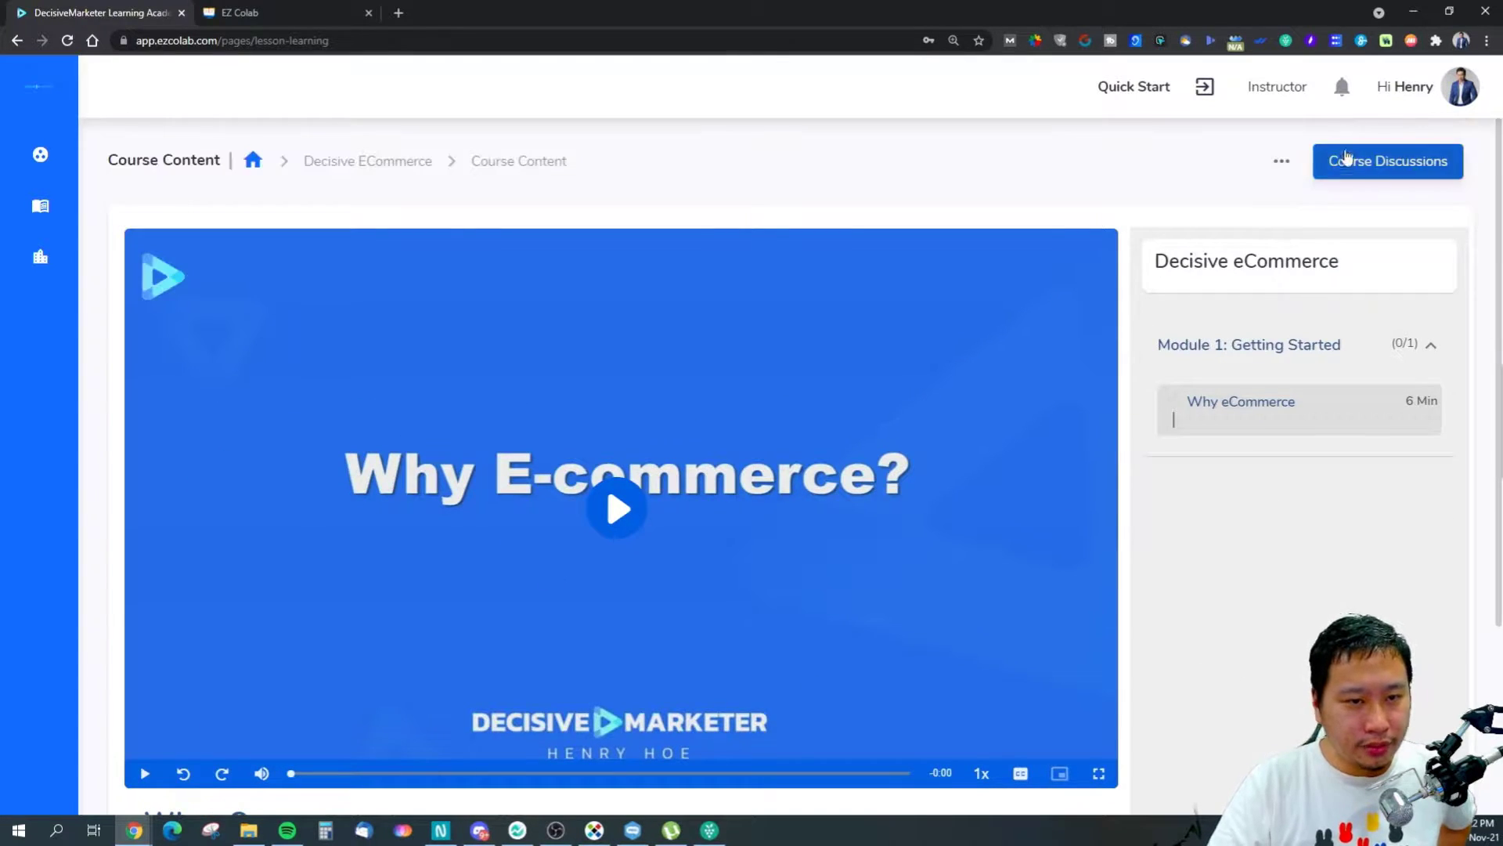
Open the course's Knowledge Base from the ••• options menu.
left_click(1281, 162)
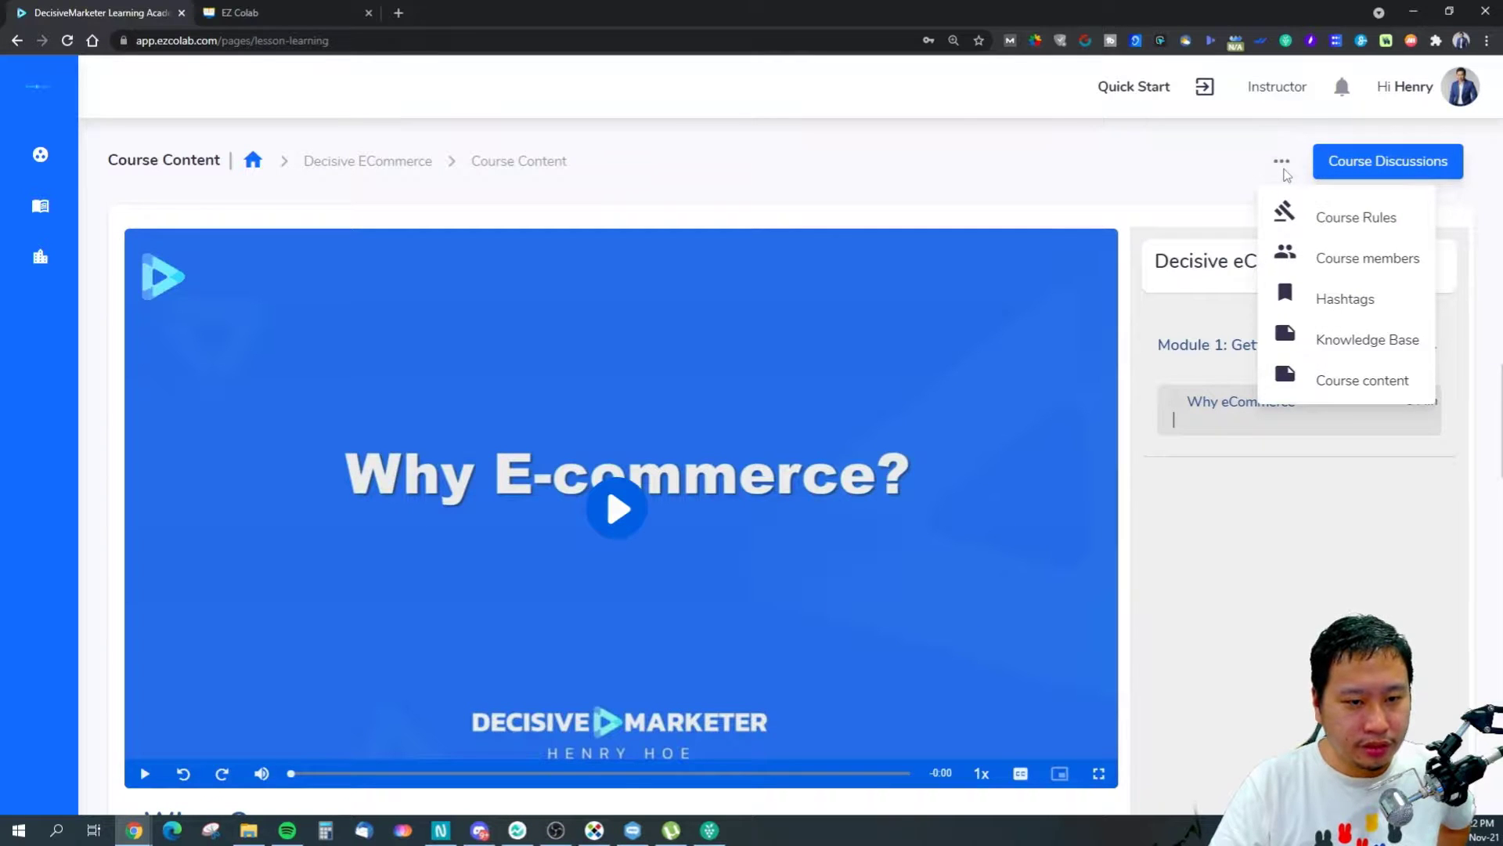
left_click(1192, 180)
left_click(1280, 163)
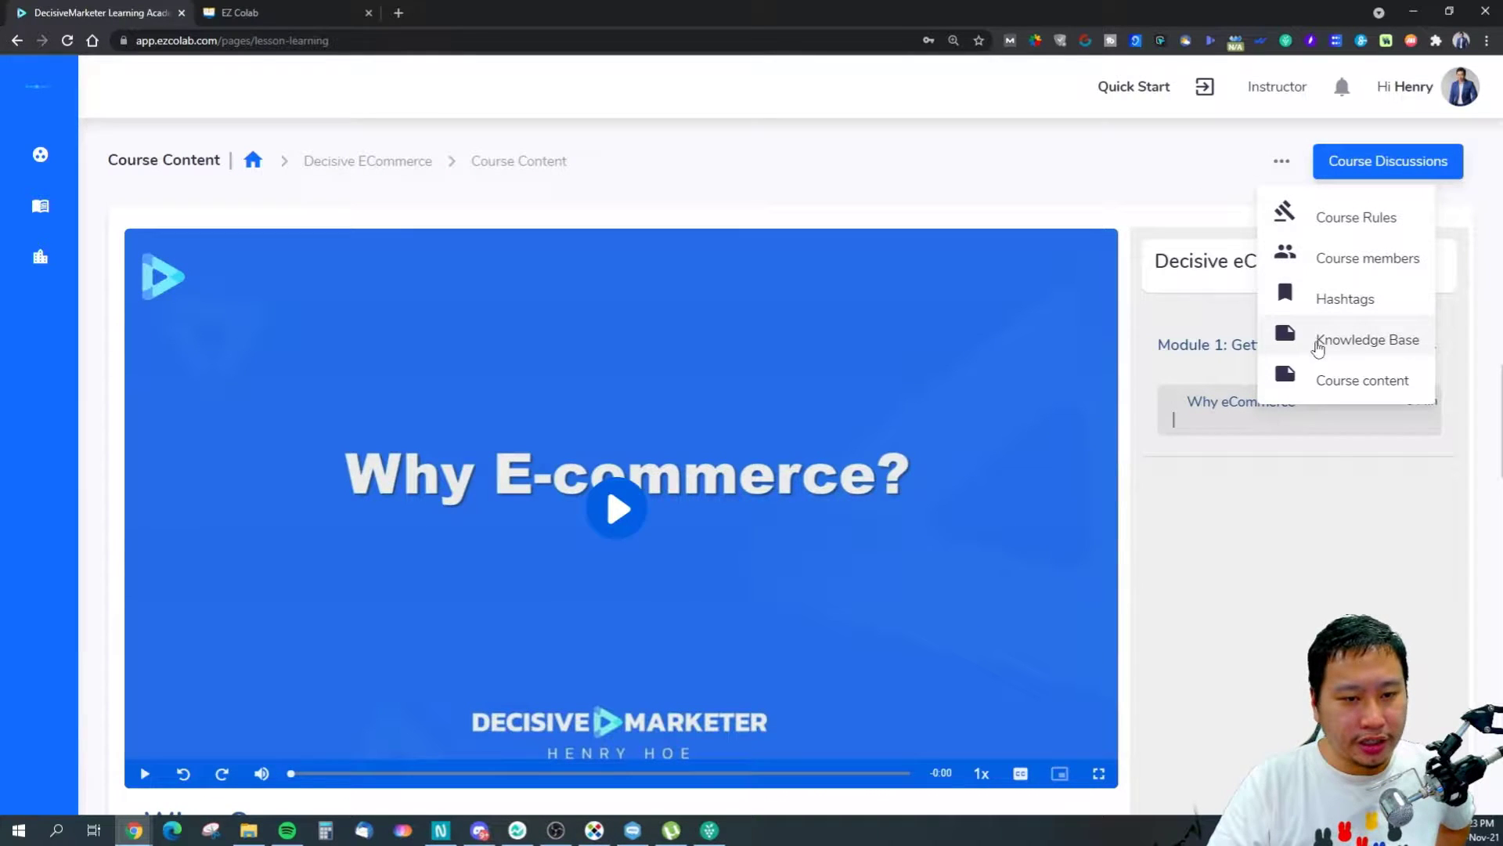
left_click(1319, 345)
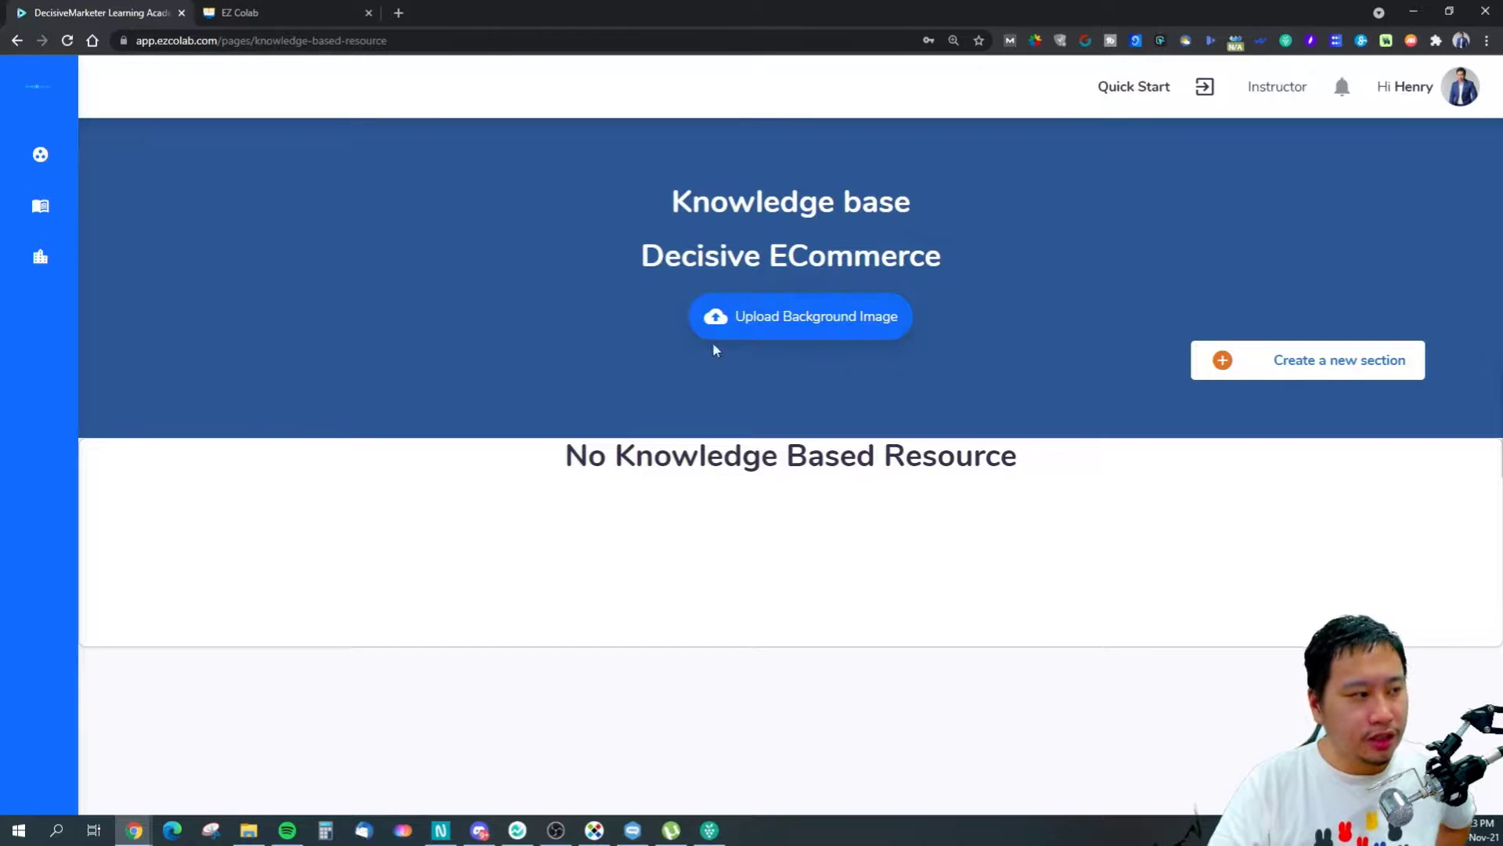
Create a knowledge base section named 'Test' with Decisive Marketer Logo Final-01.png attached.
mouse_move(47, 274)
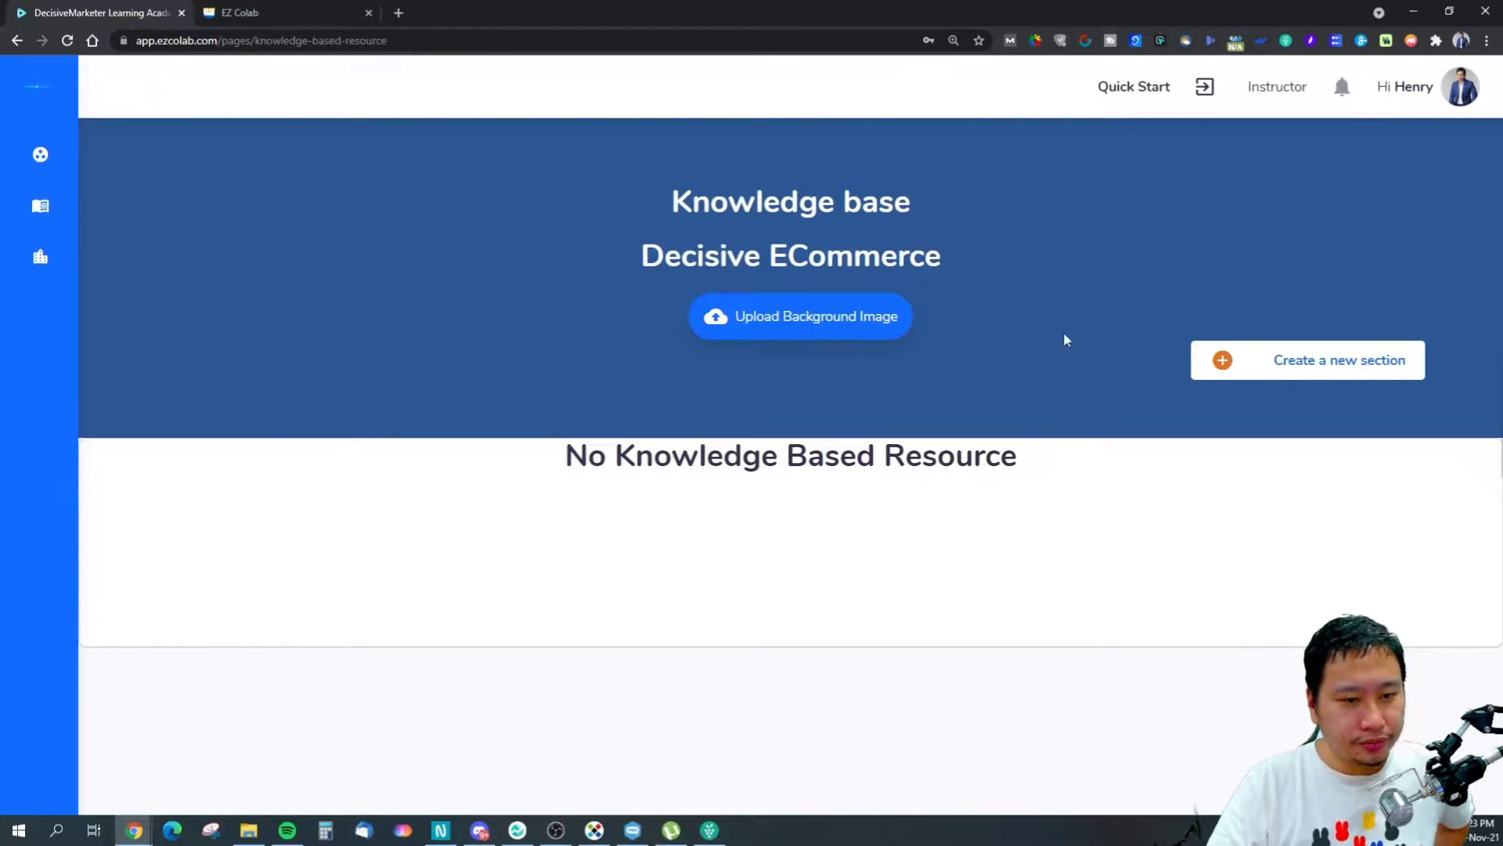
left_click(1300, 360)
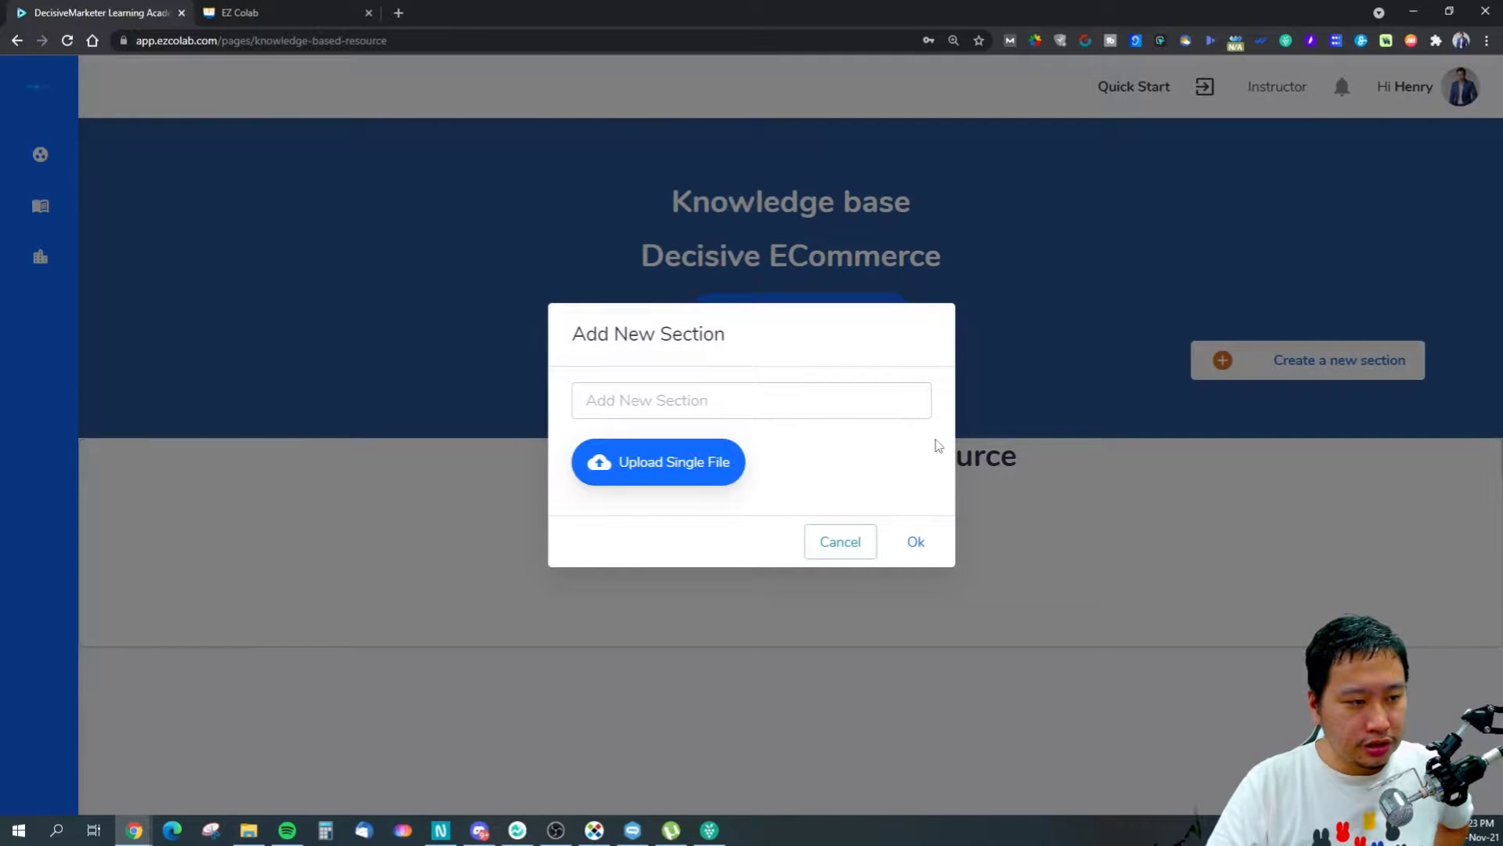
left_click(736, 405)
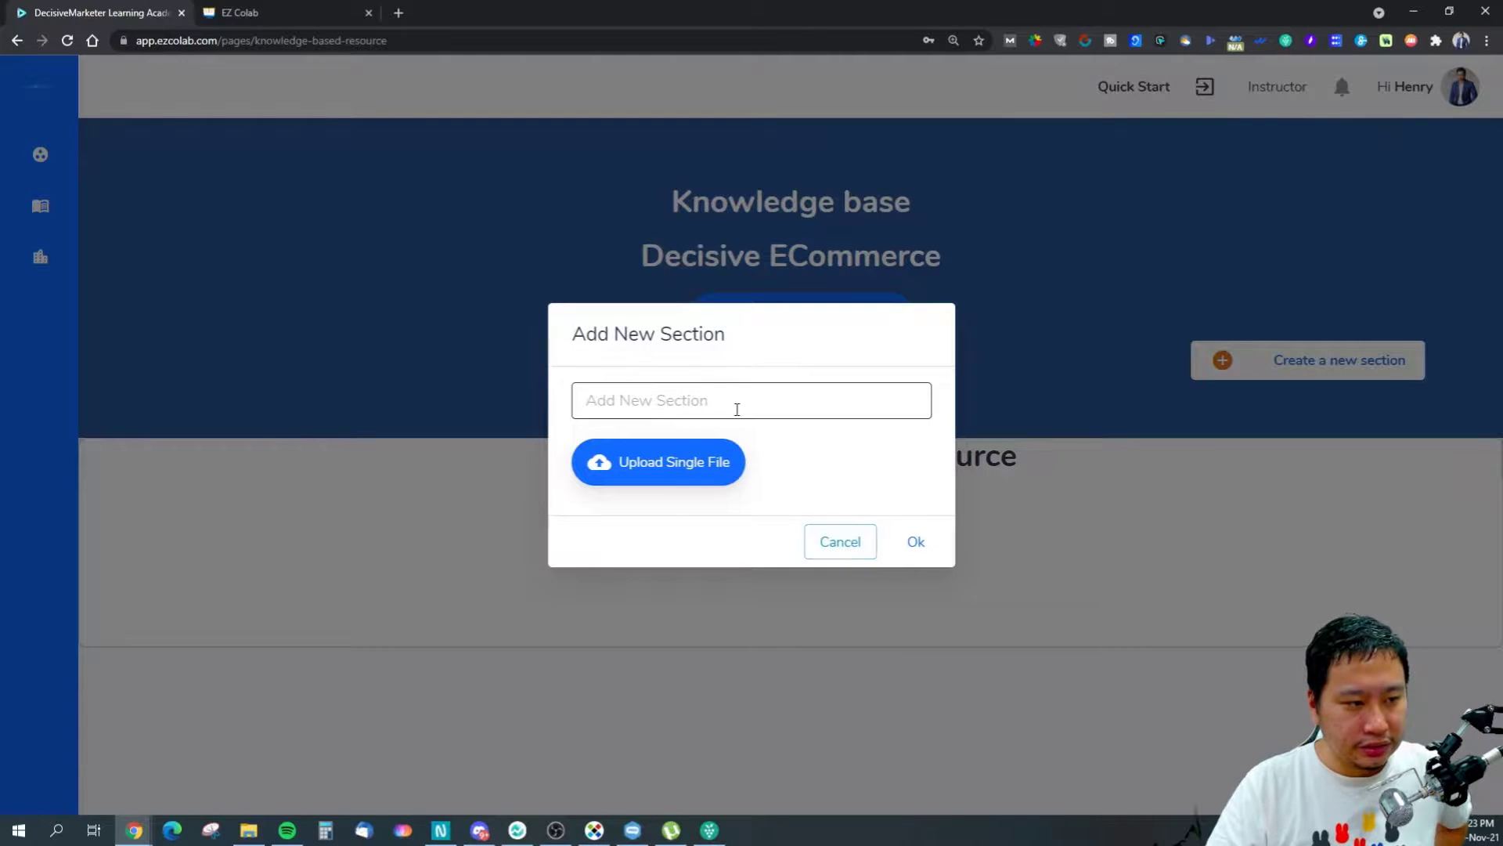
type("Test")
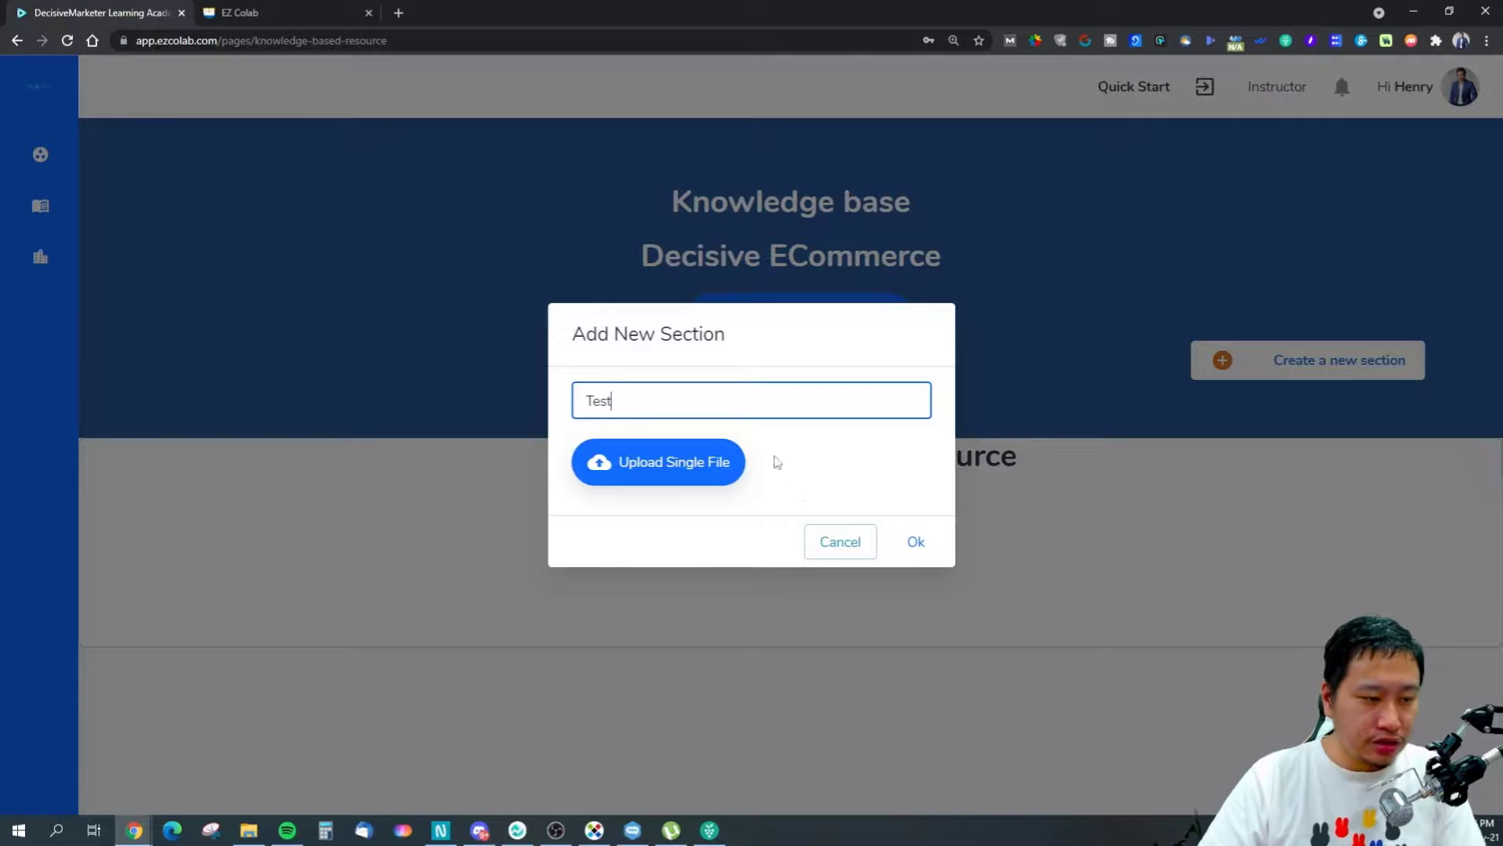
left_click(918, 547)
left_click(732, 467)
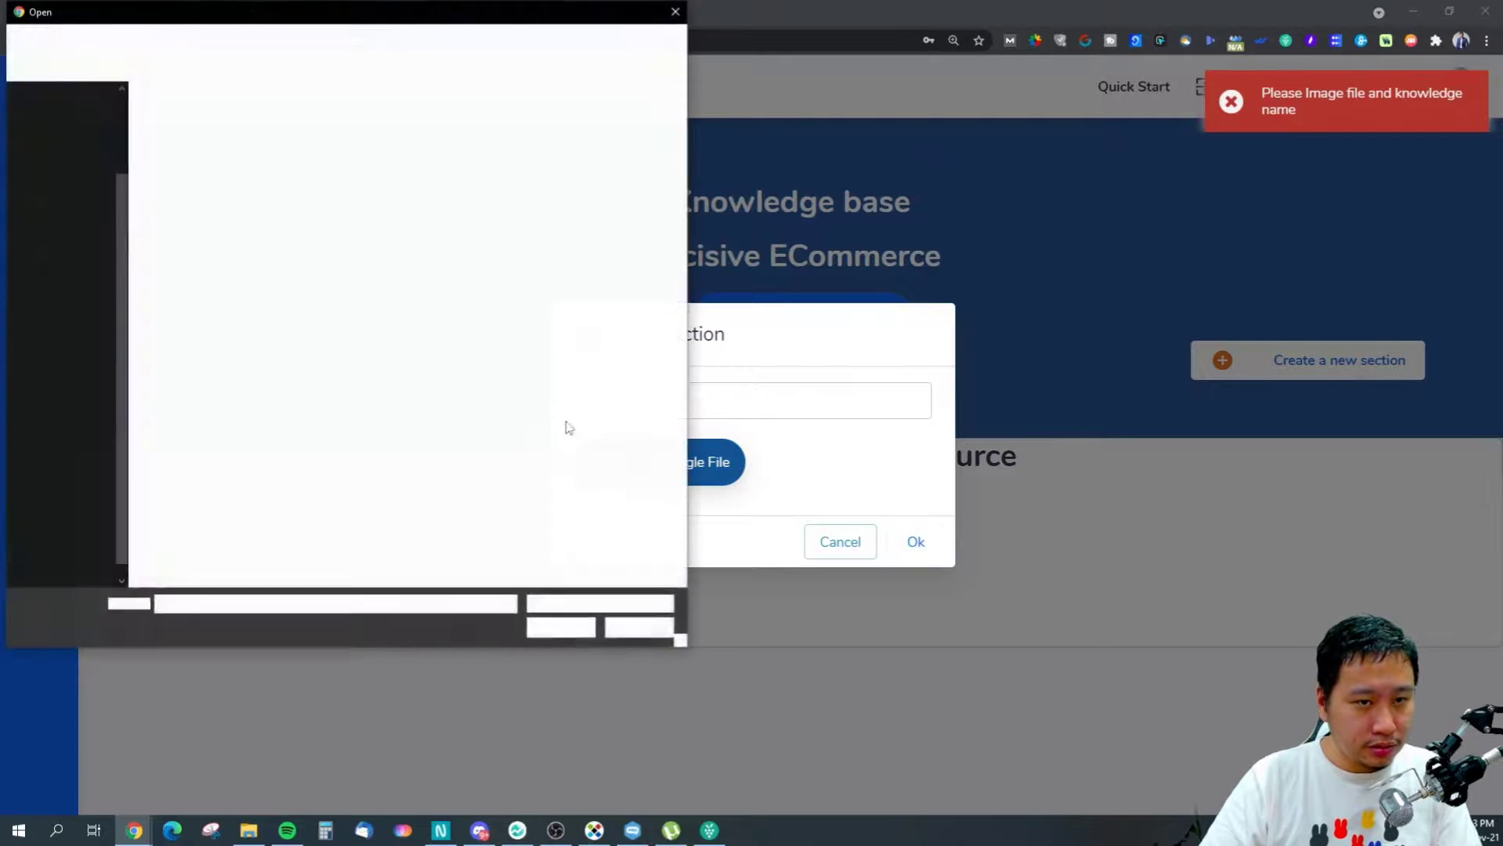
left_click(274, 141)
left_click(561, 626)
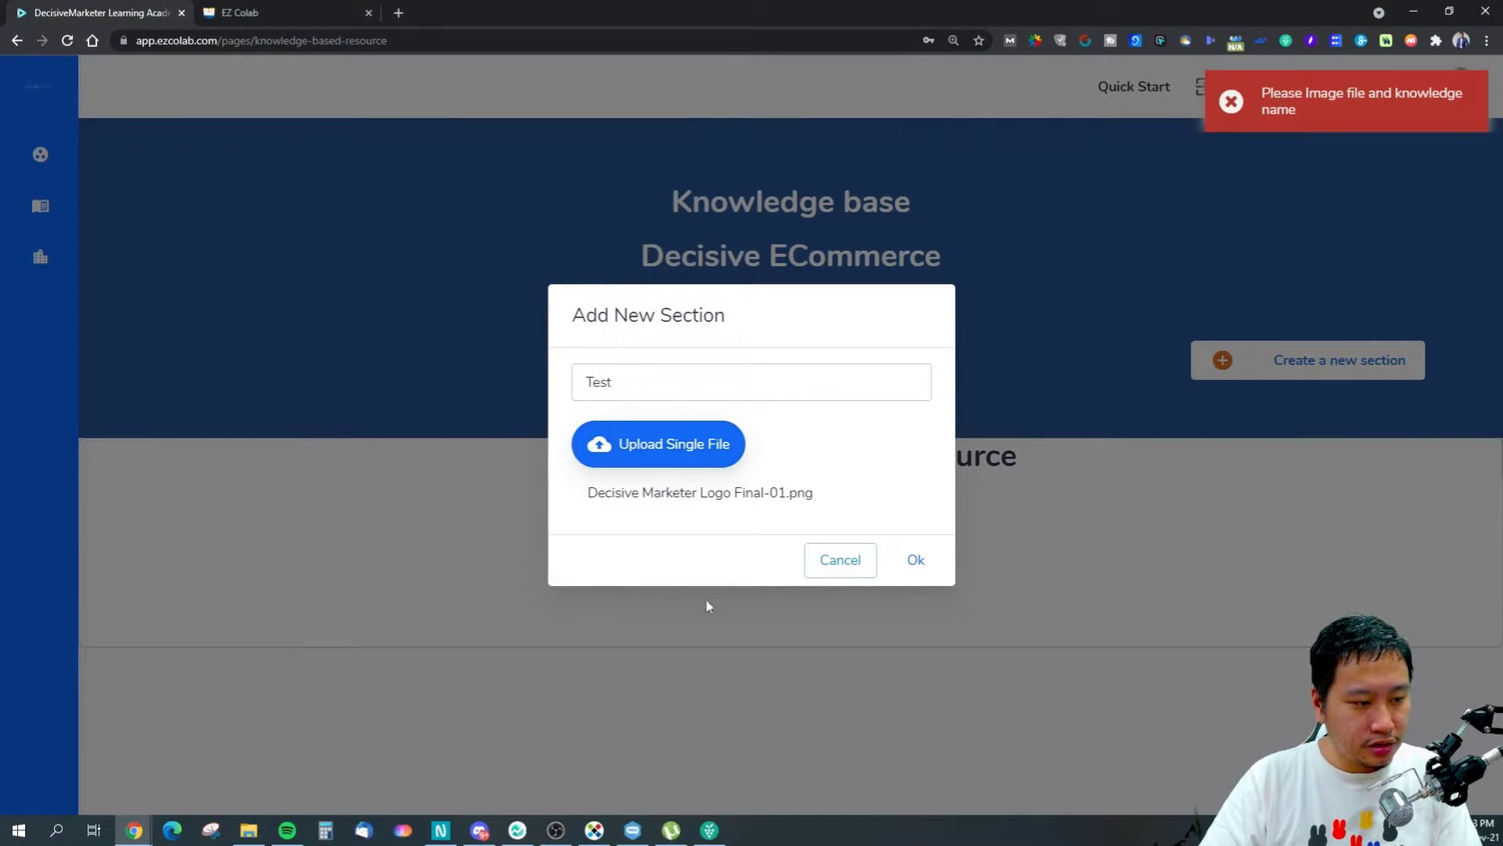
left_click(915, 563)
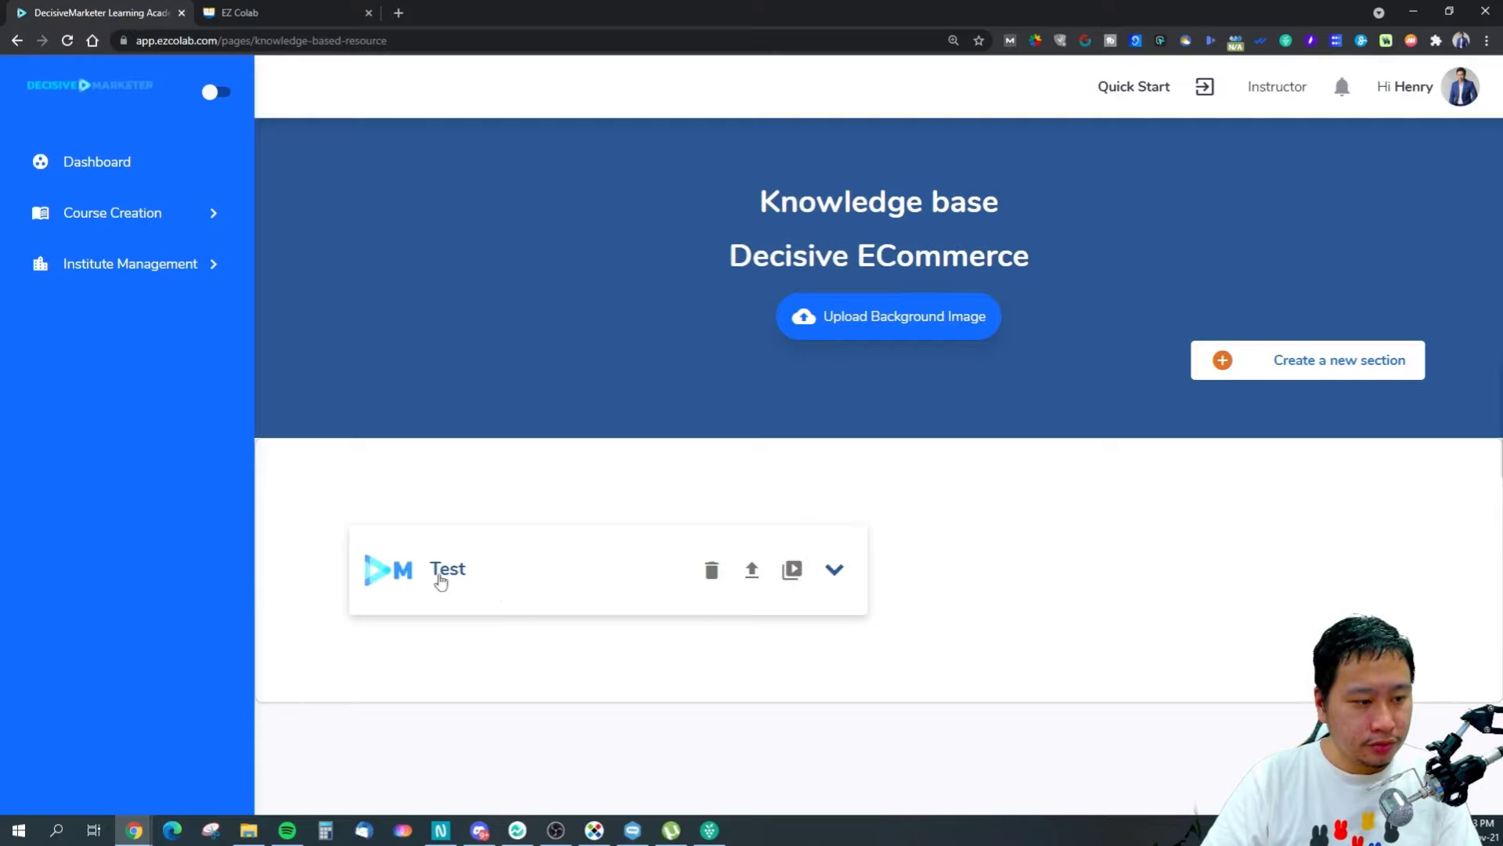
left_click(469, 574)
Expand the Test section card, then go back to the Decisive ECommerce Course Content page.
left_click(514, 608)
left_click(578, 611)
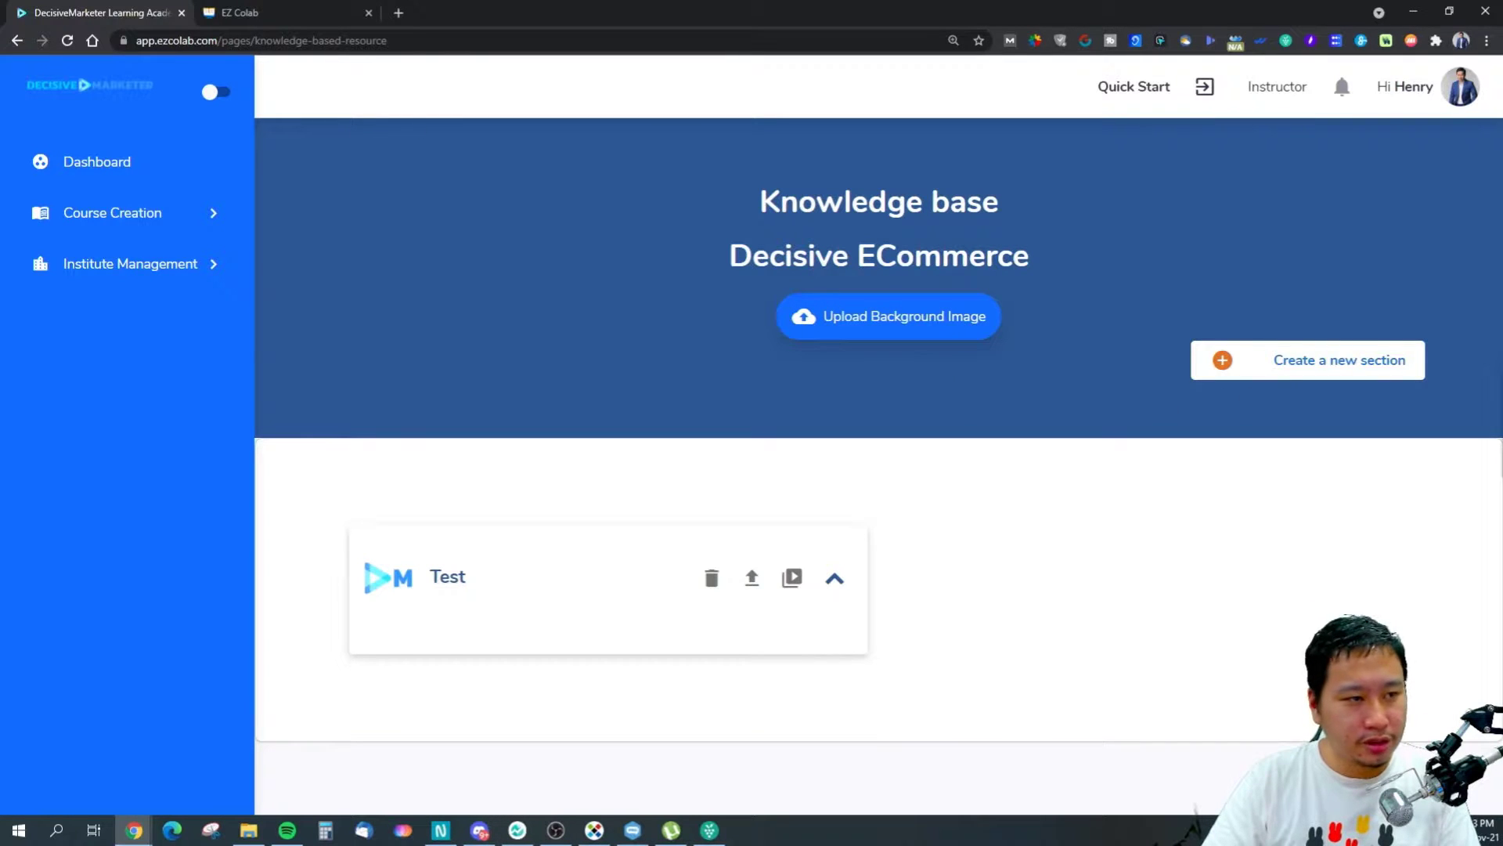
left_click(17, 40)
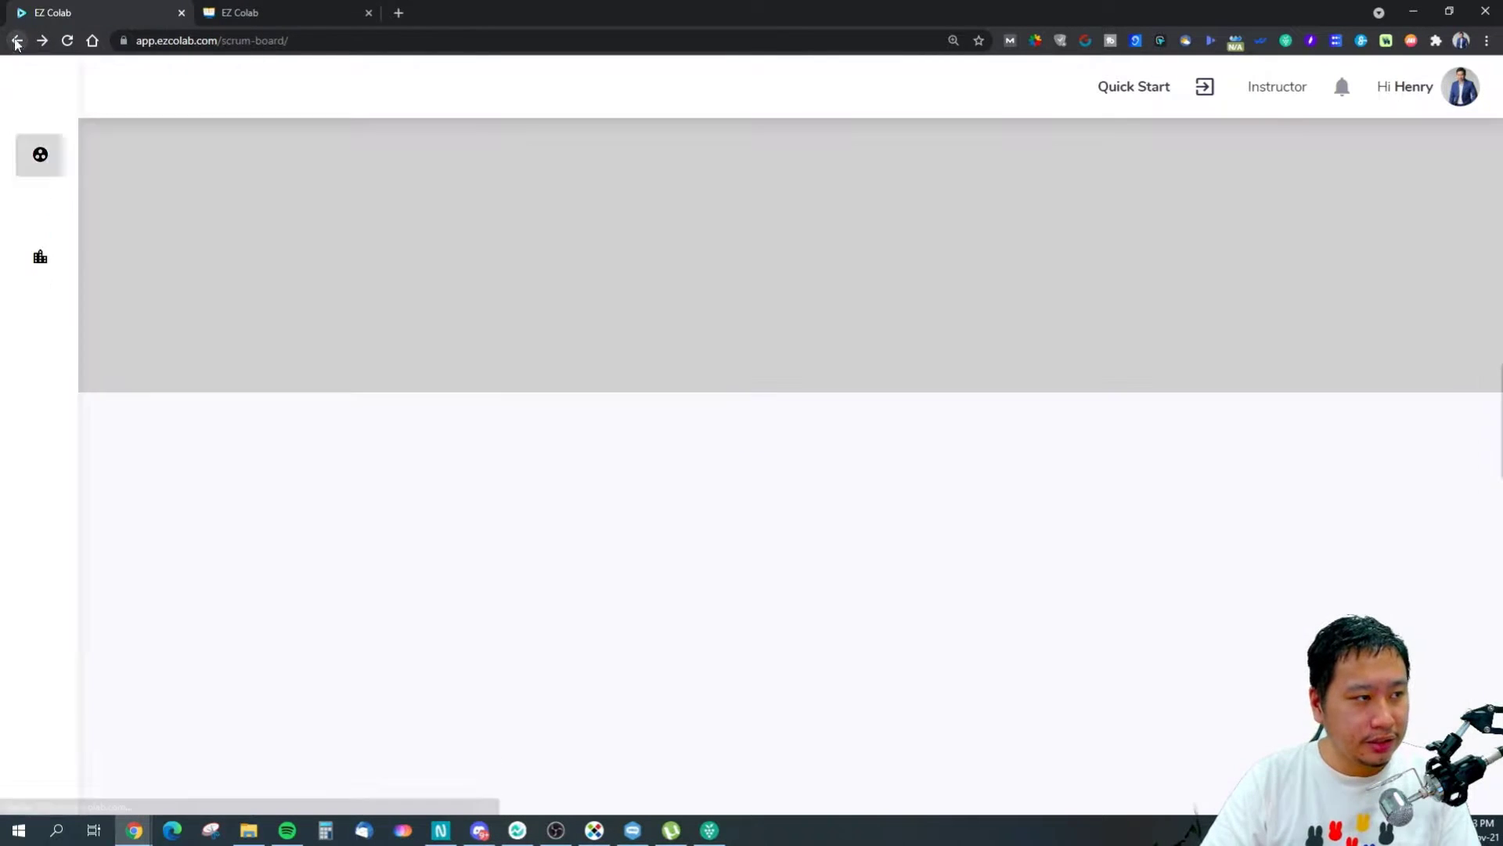
left_click(49, 40)
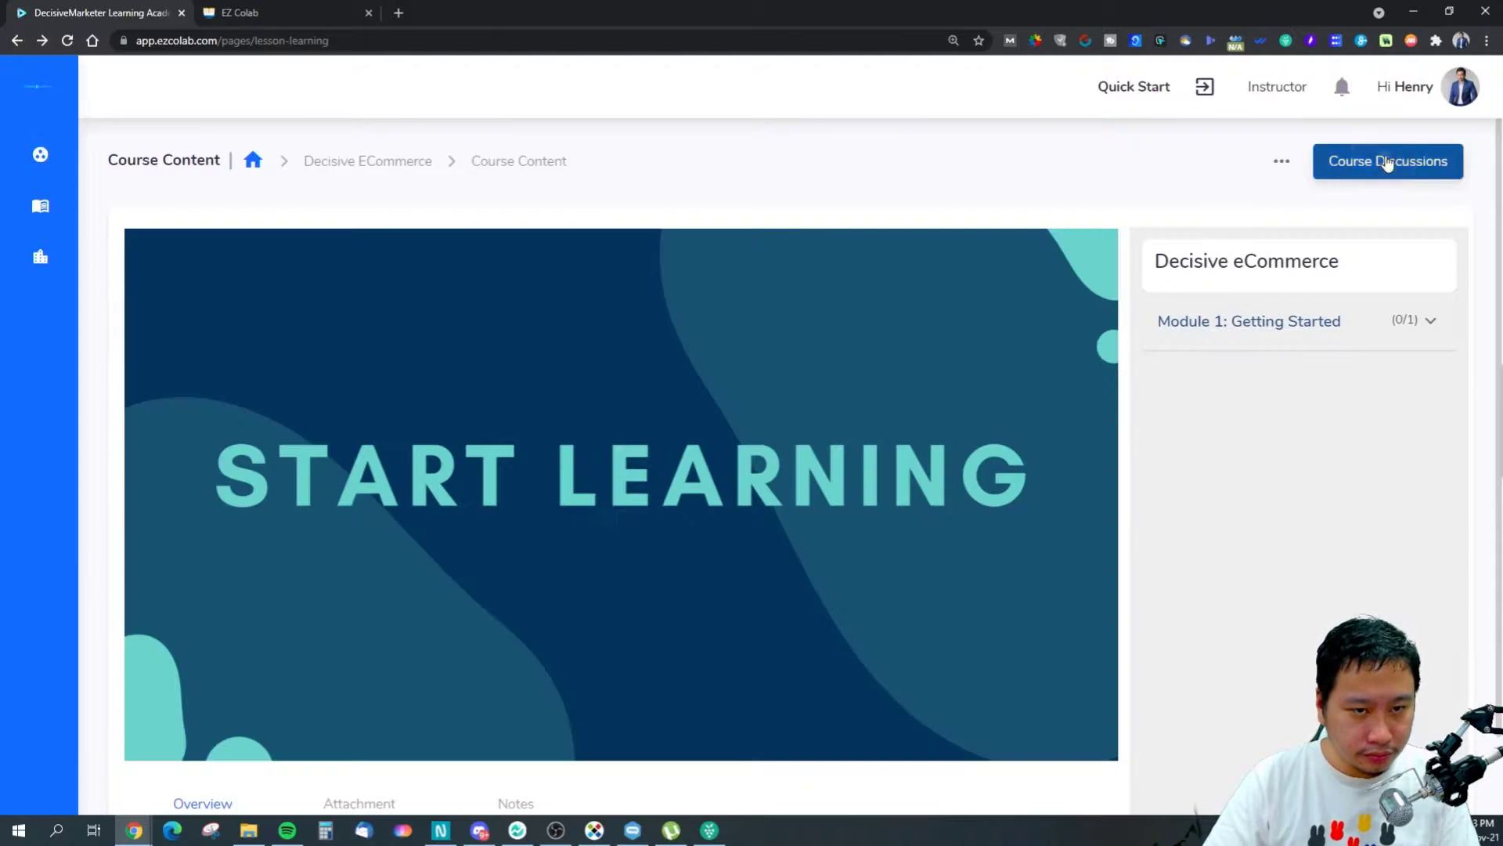
Start a new course discussion post in the Decisive eCommerce course.
left_click(1385, 161)
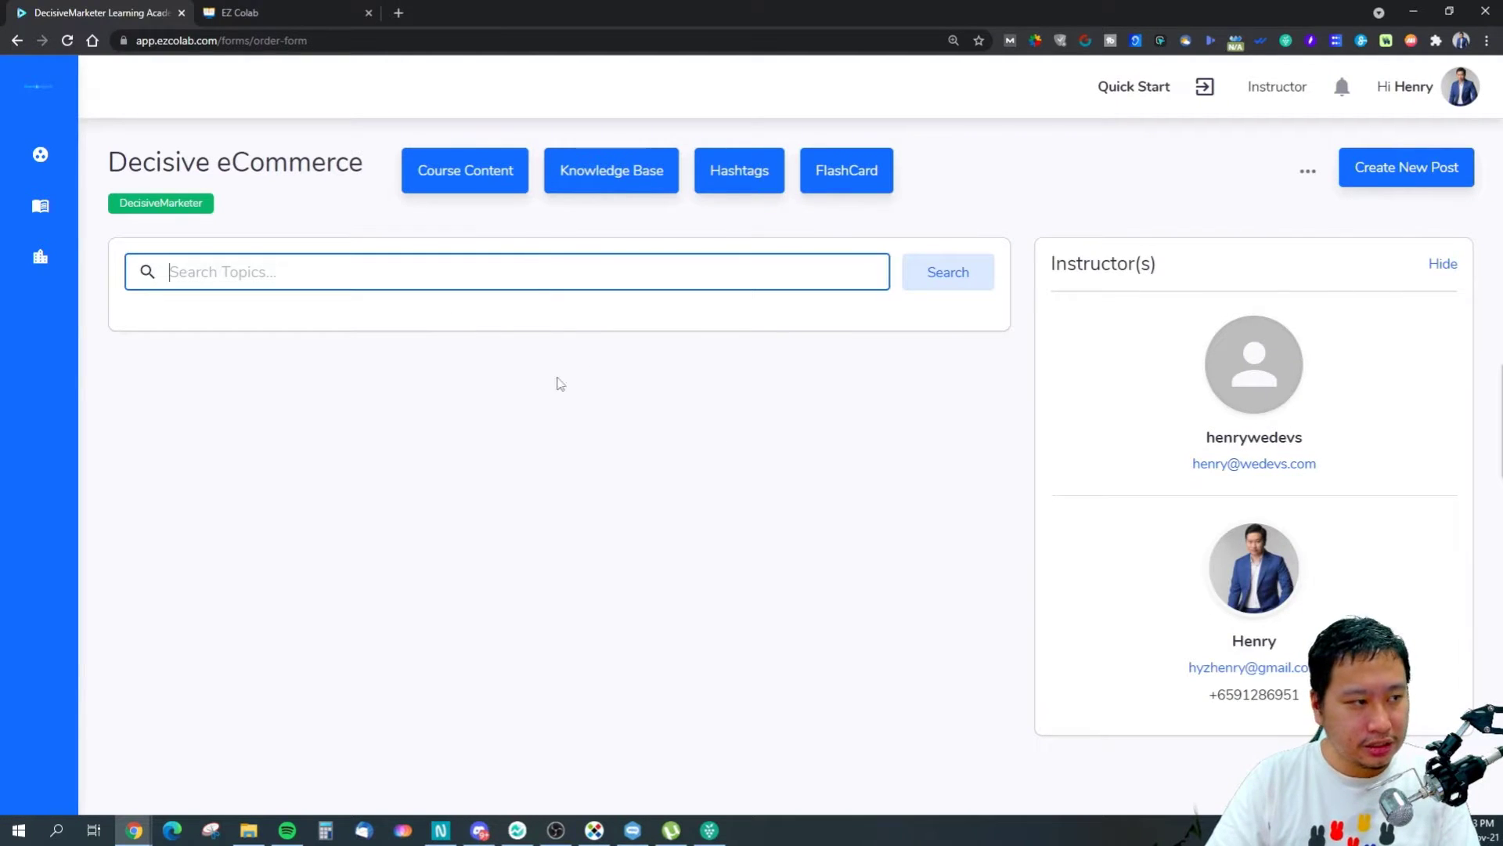
left_click(1403, 168)
left_click(649, 431)
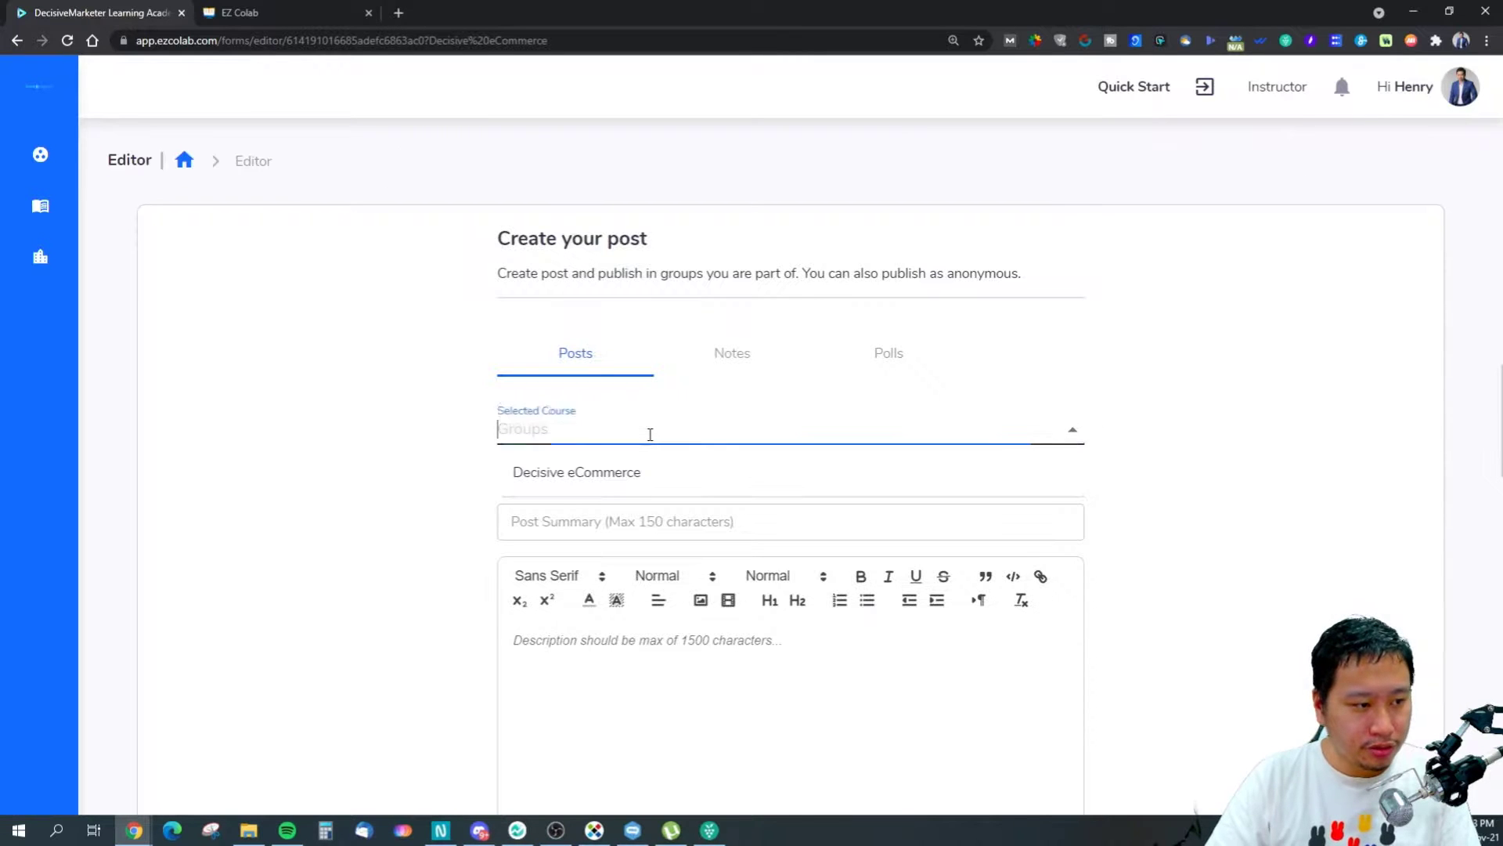
left_click(668, 466)
scroll(665, 466, "down", 3)
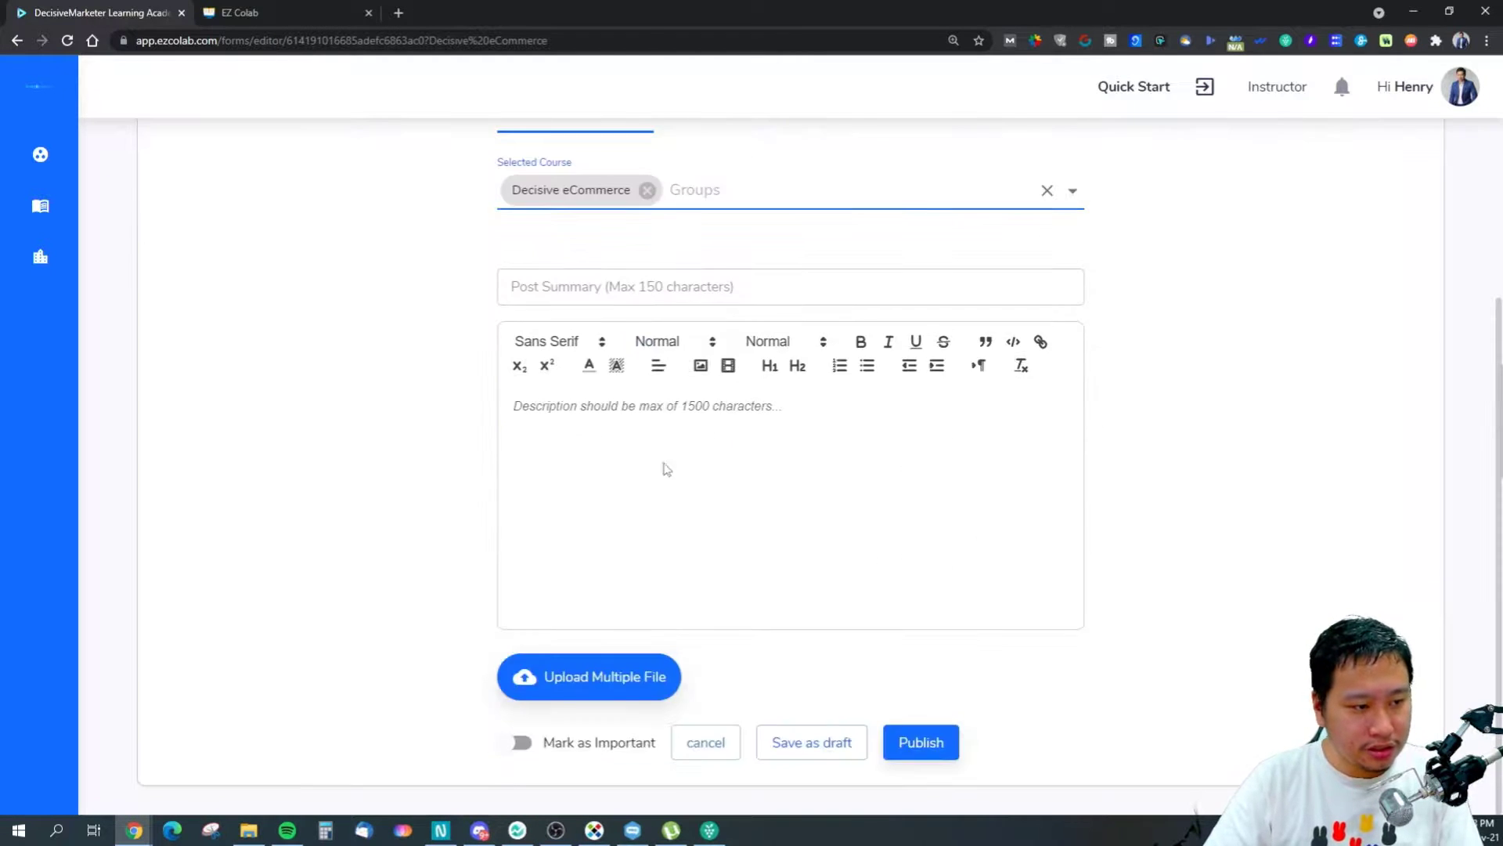
scroll(661, 543, "up", 1)
Publish the post with summary 'Hello everyone' and body 'Test', then like it.
left_click(647, 385)
type("Hello everyone")
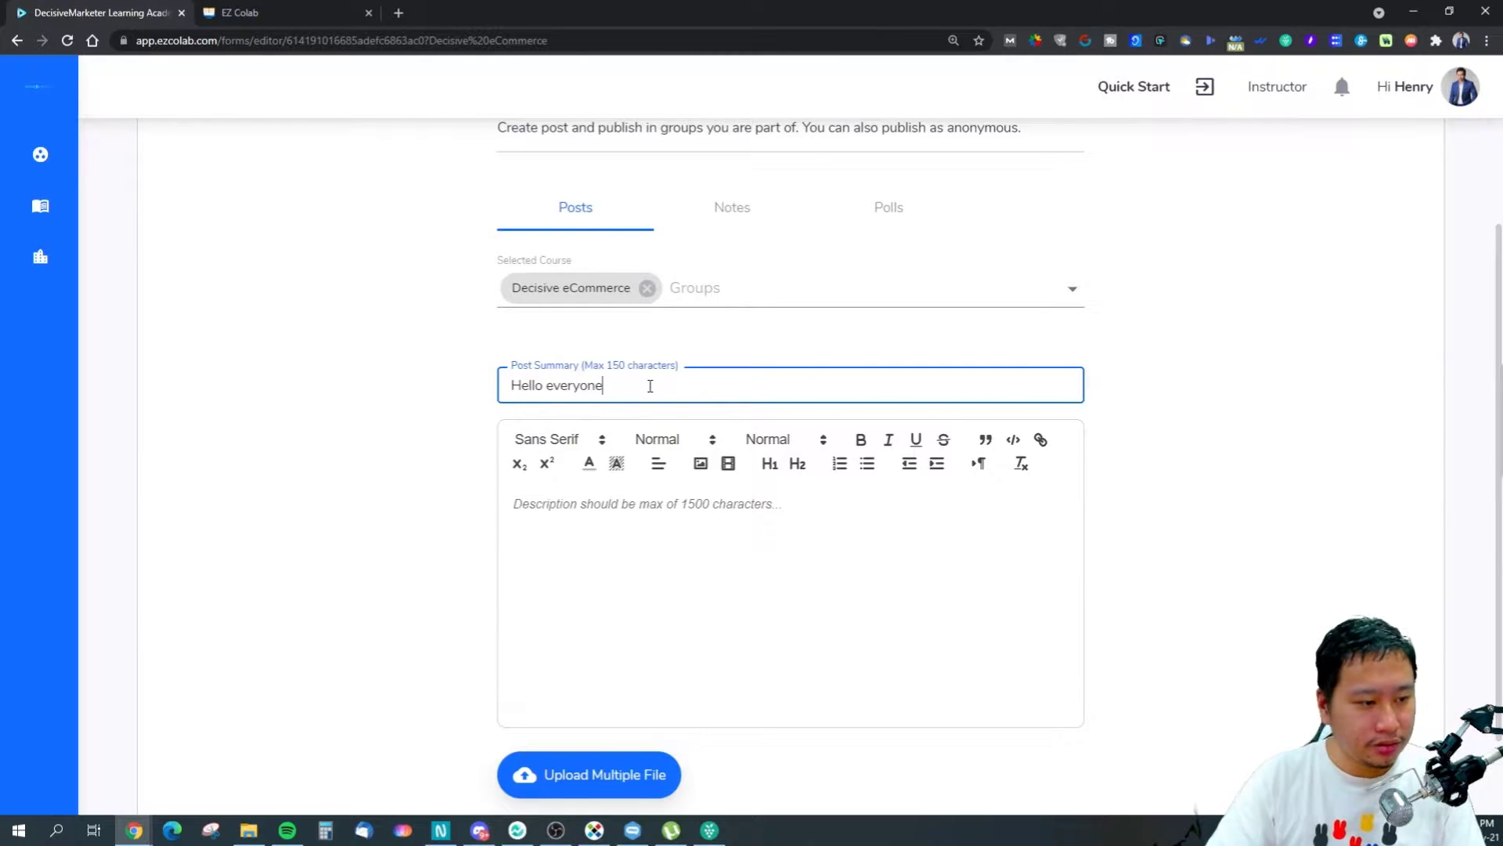
left_click(671, 520)
type("Test")
scroll(756, 602, "down", 1)
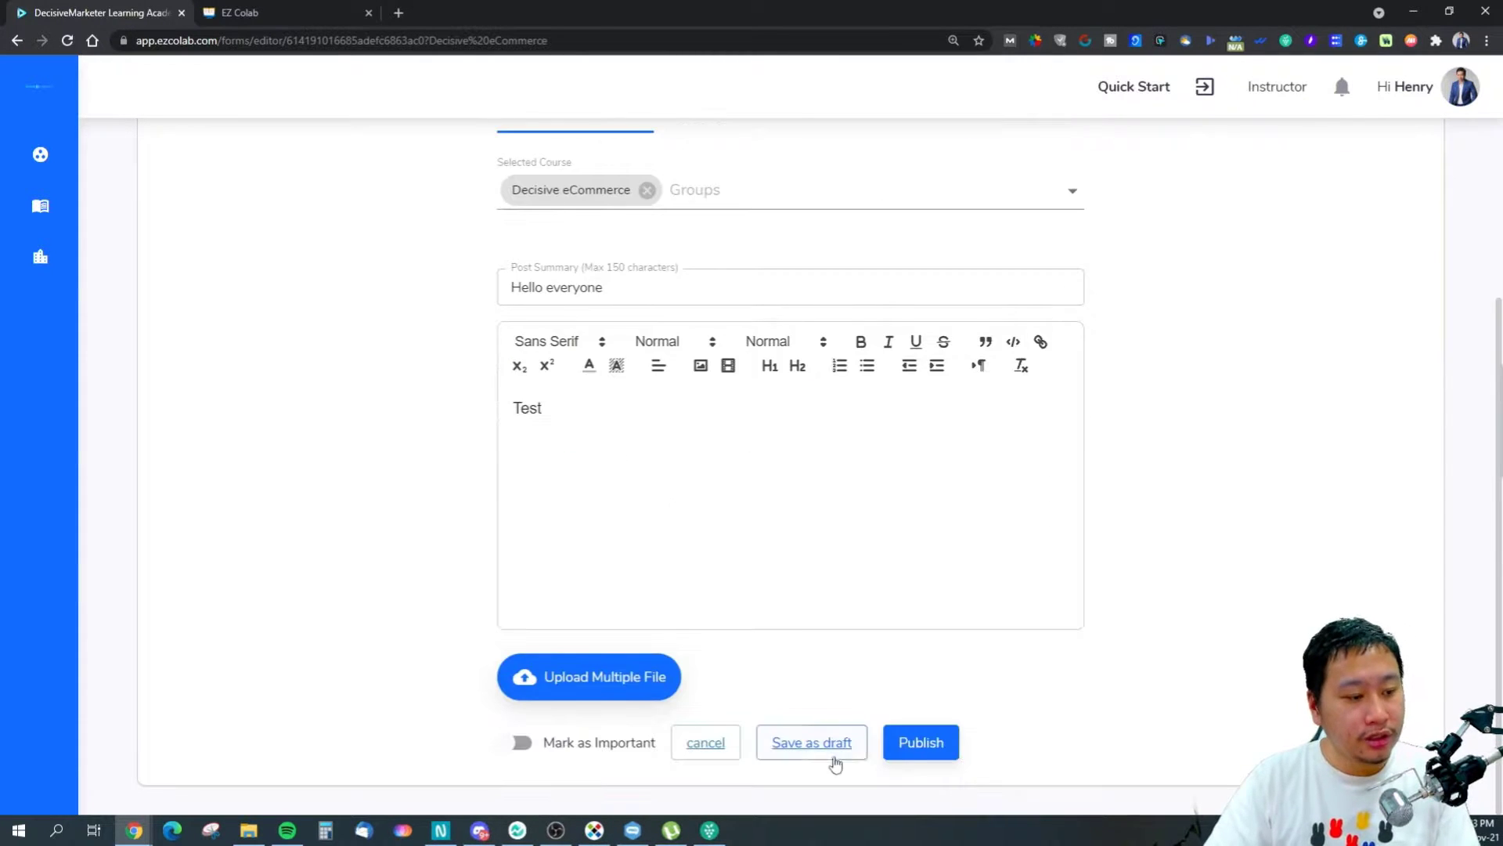
left_click(928, 743)
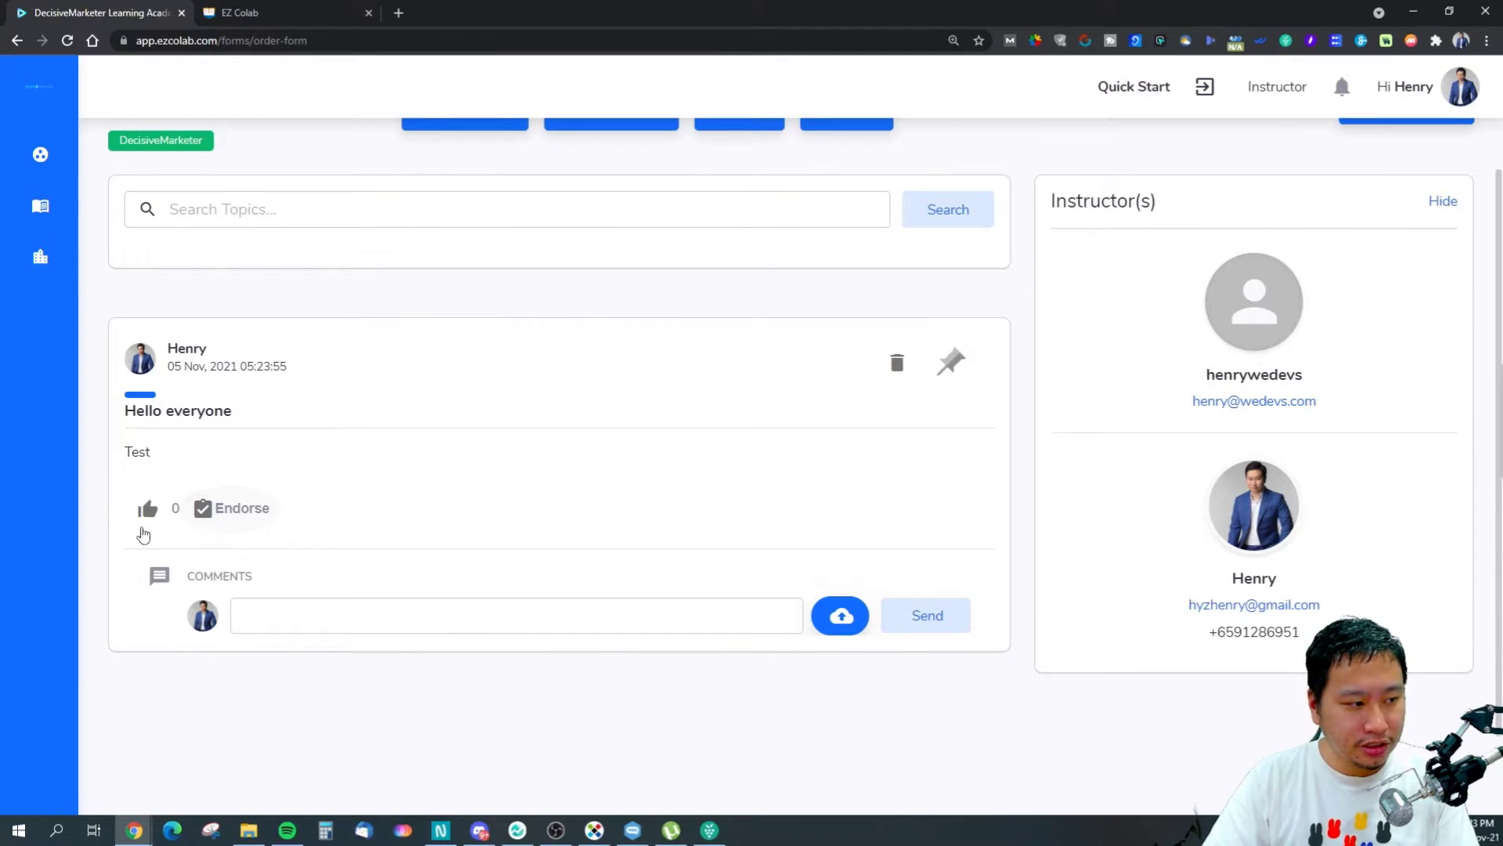
left_click(147, 510)
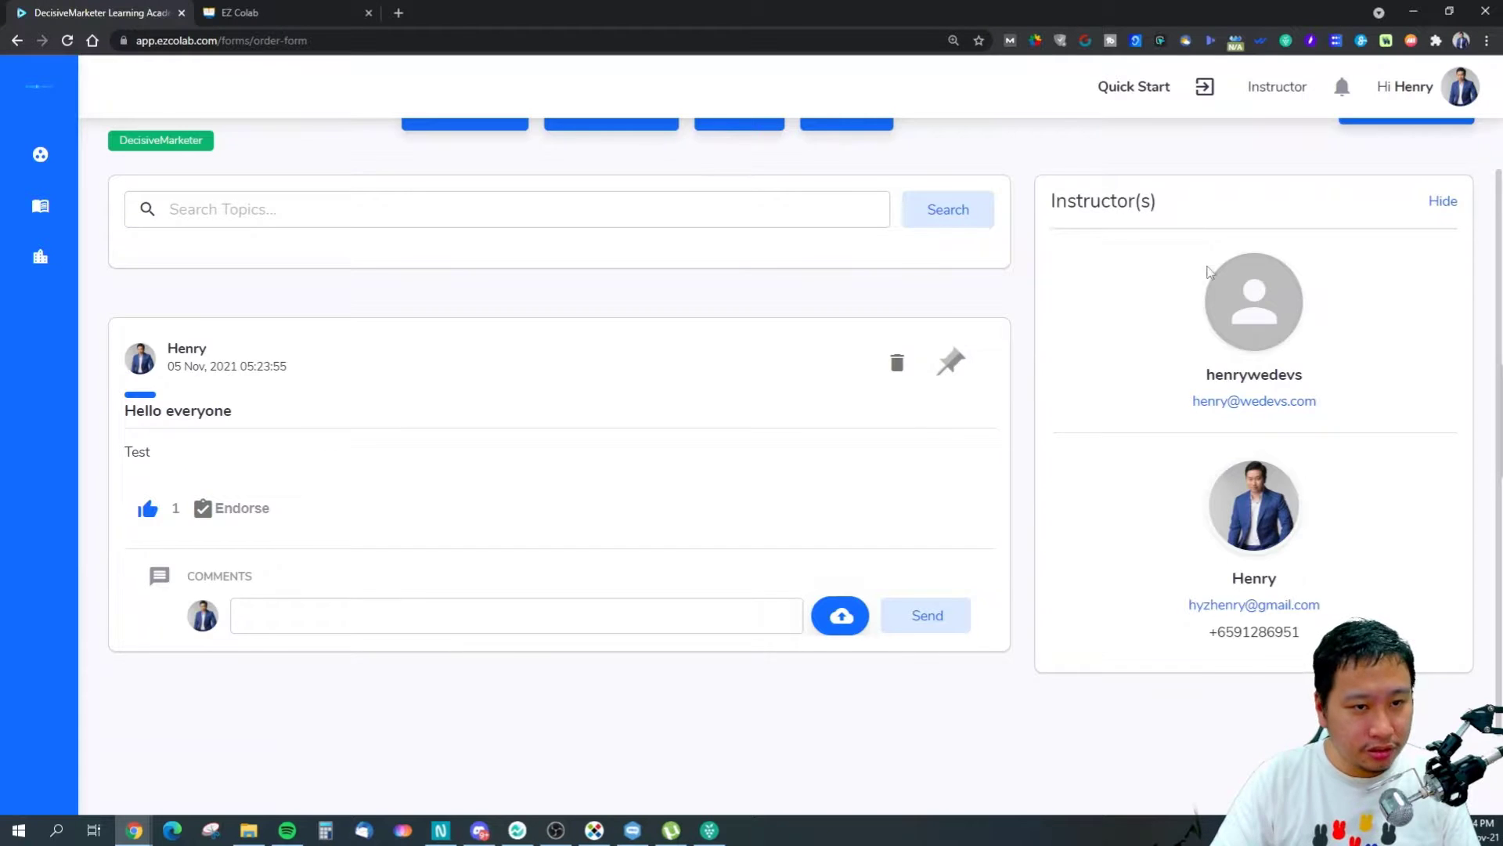
scroll(1211, 274, "up", 2)
Start a Decisive eCommerce post with summary 'Welcome' and attach DVD COVER MU 2.jpg.
left_click(1403, 163)
left_click(635, 445)
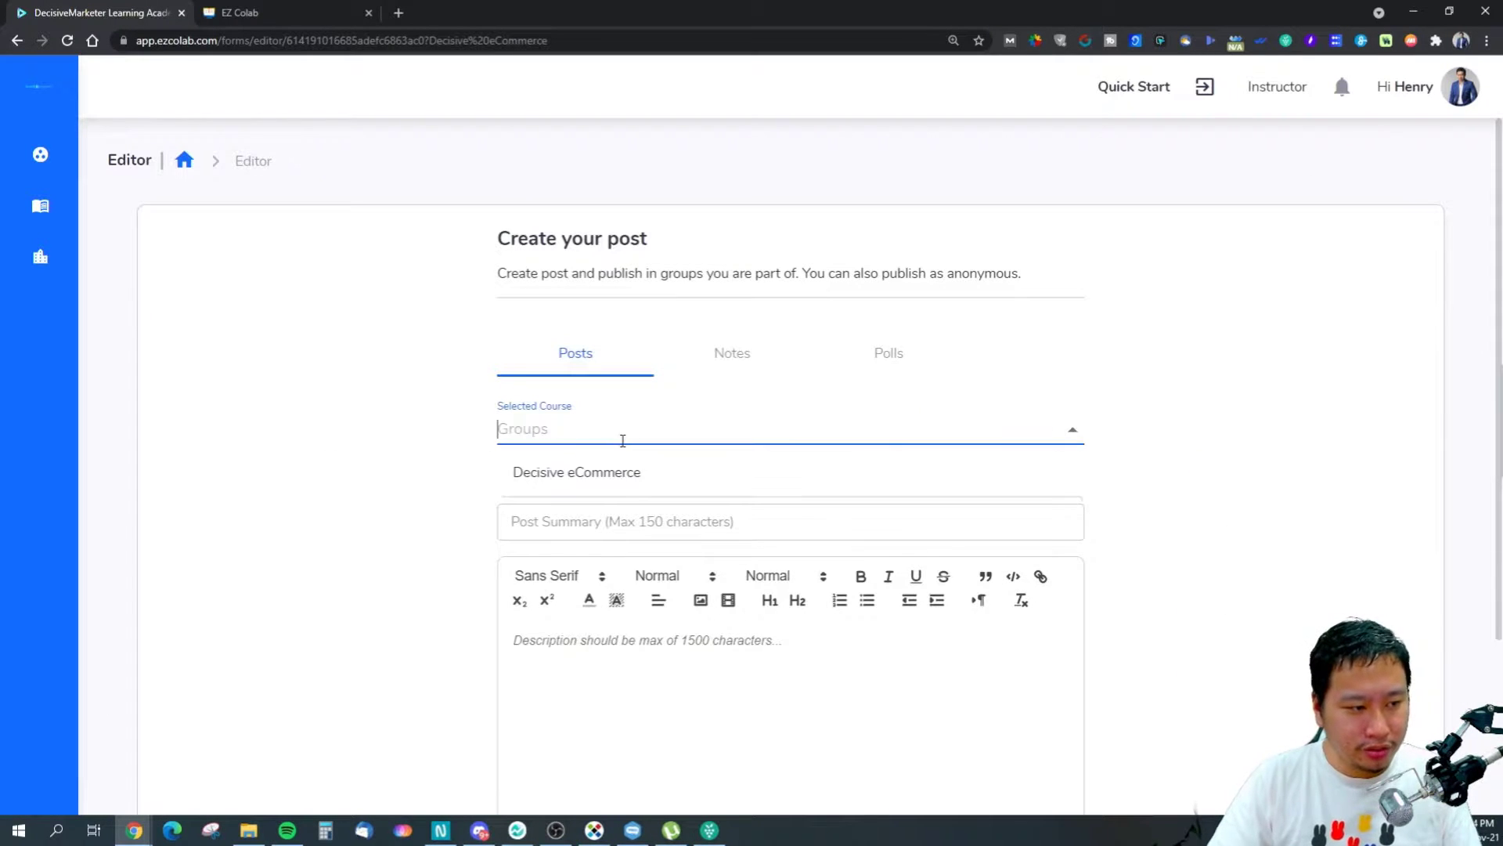
left_click(626, 469)
left_click(652, 531)
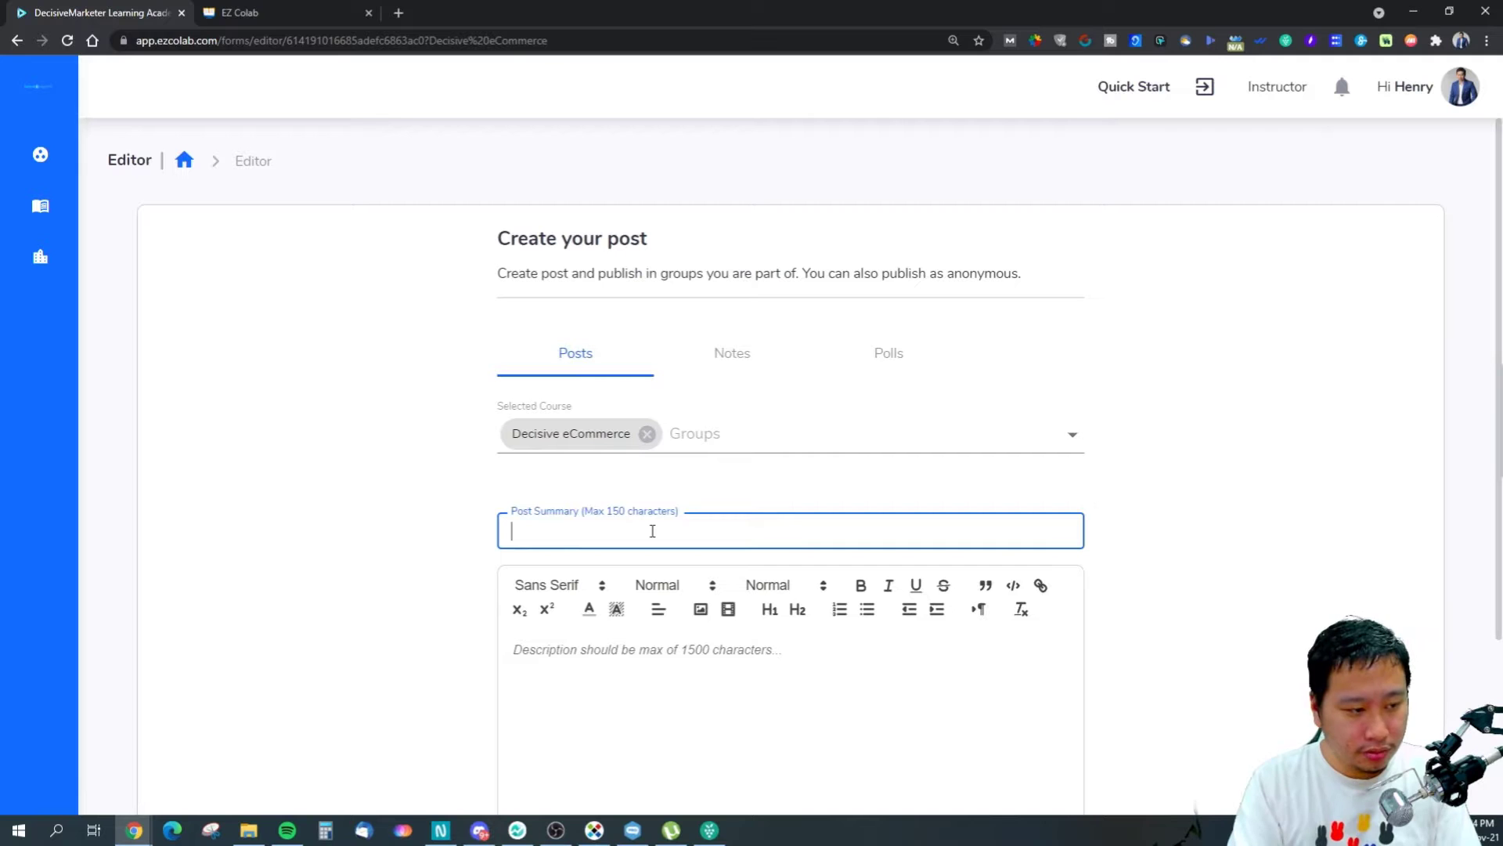
type("WElcom")
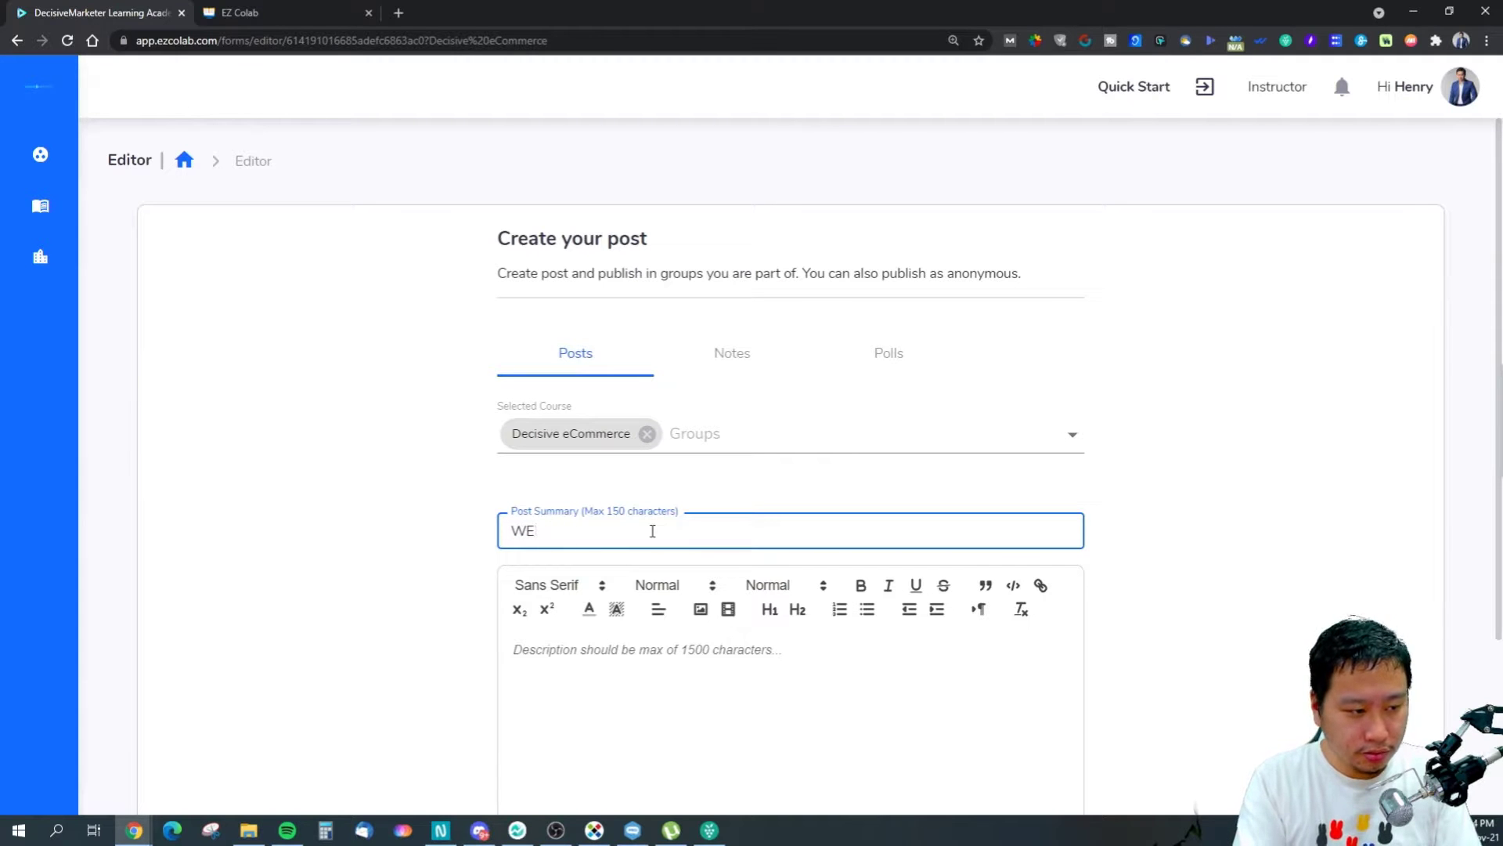
scroll(652, 530, "down", 3)
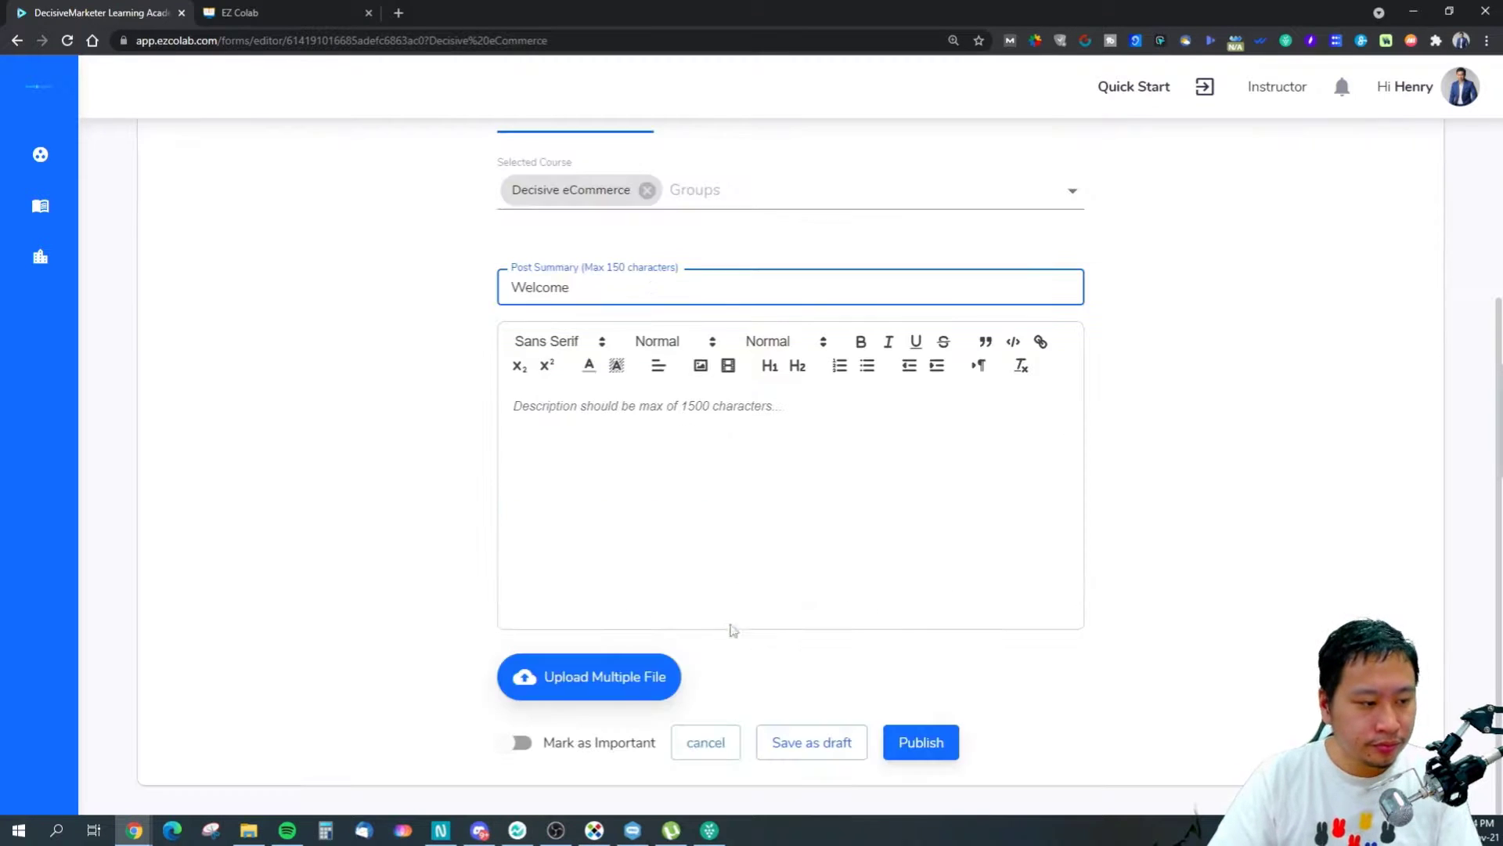
left_click(599, 676)
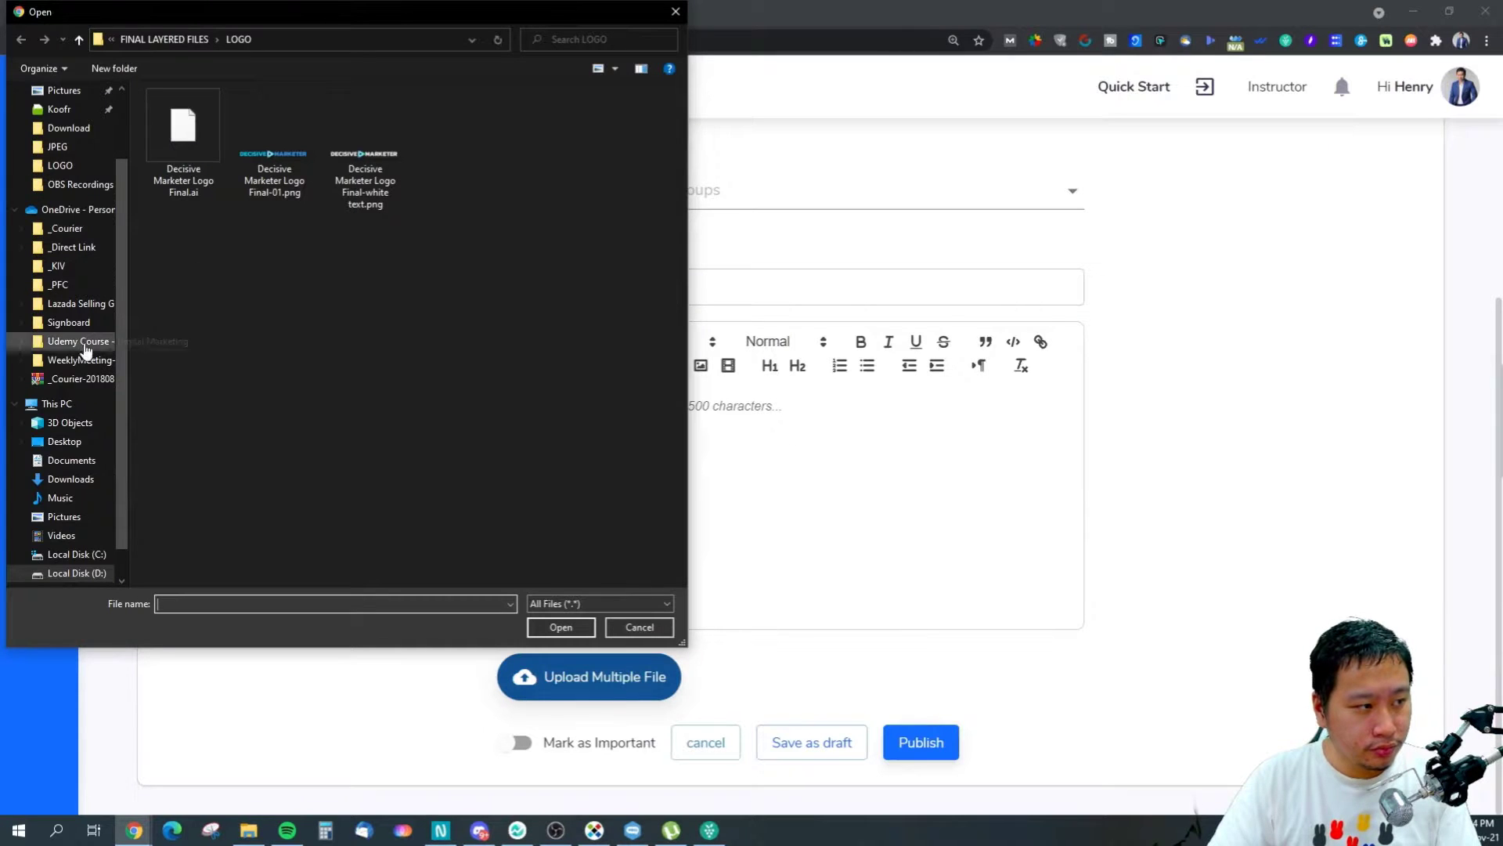
left_click(68, 150)
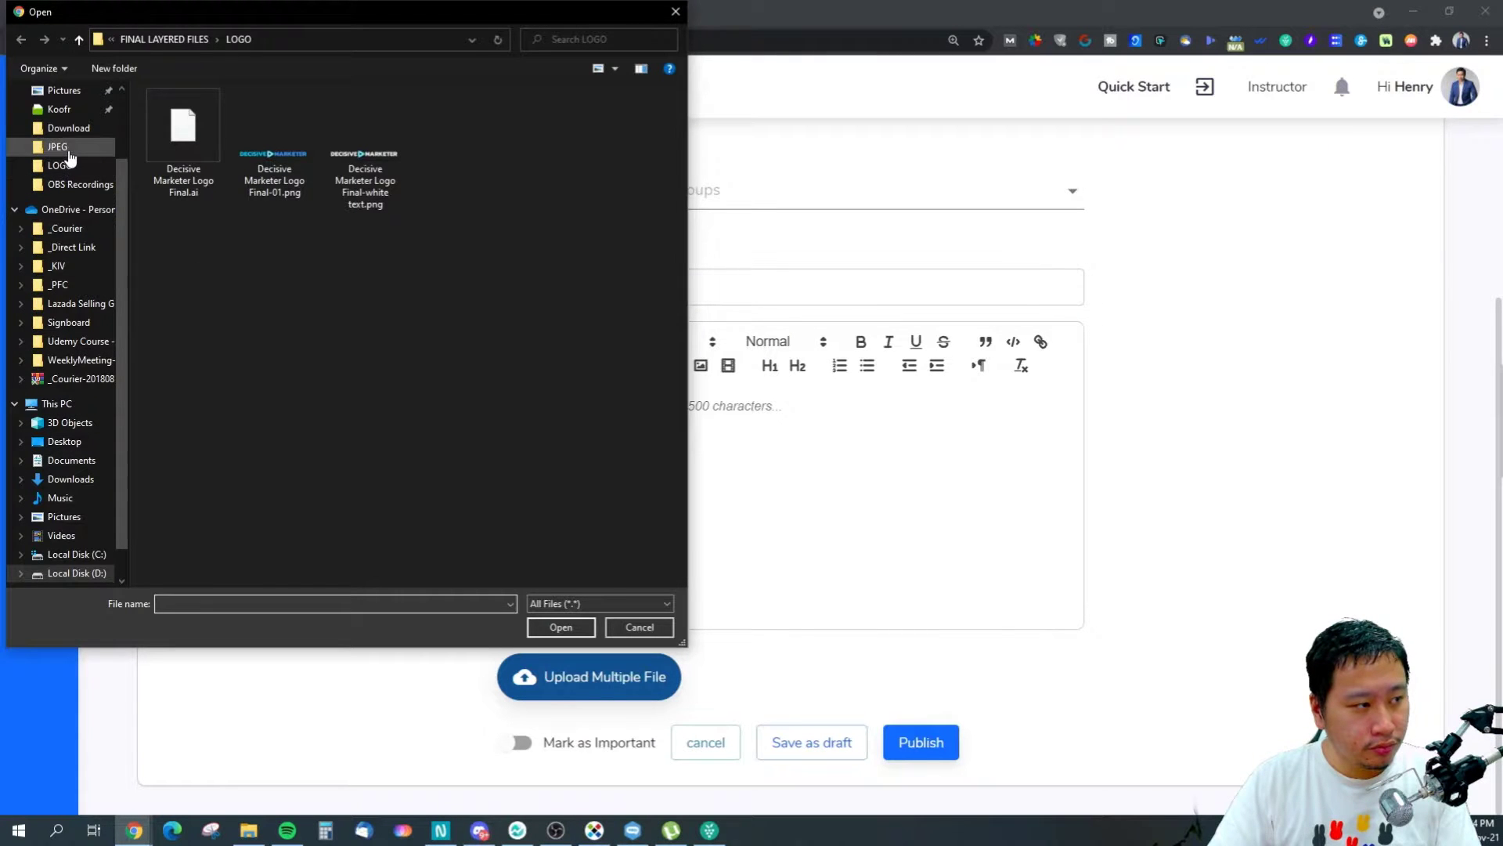
left_click(360, 518)
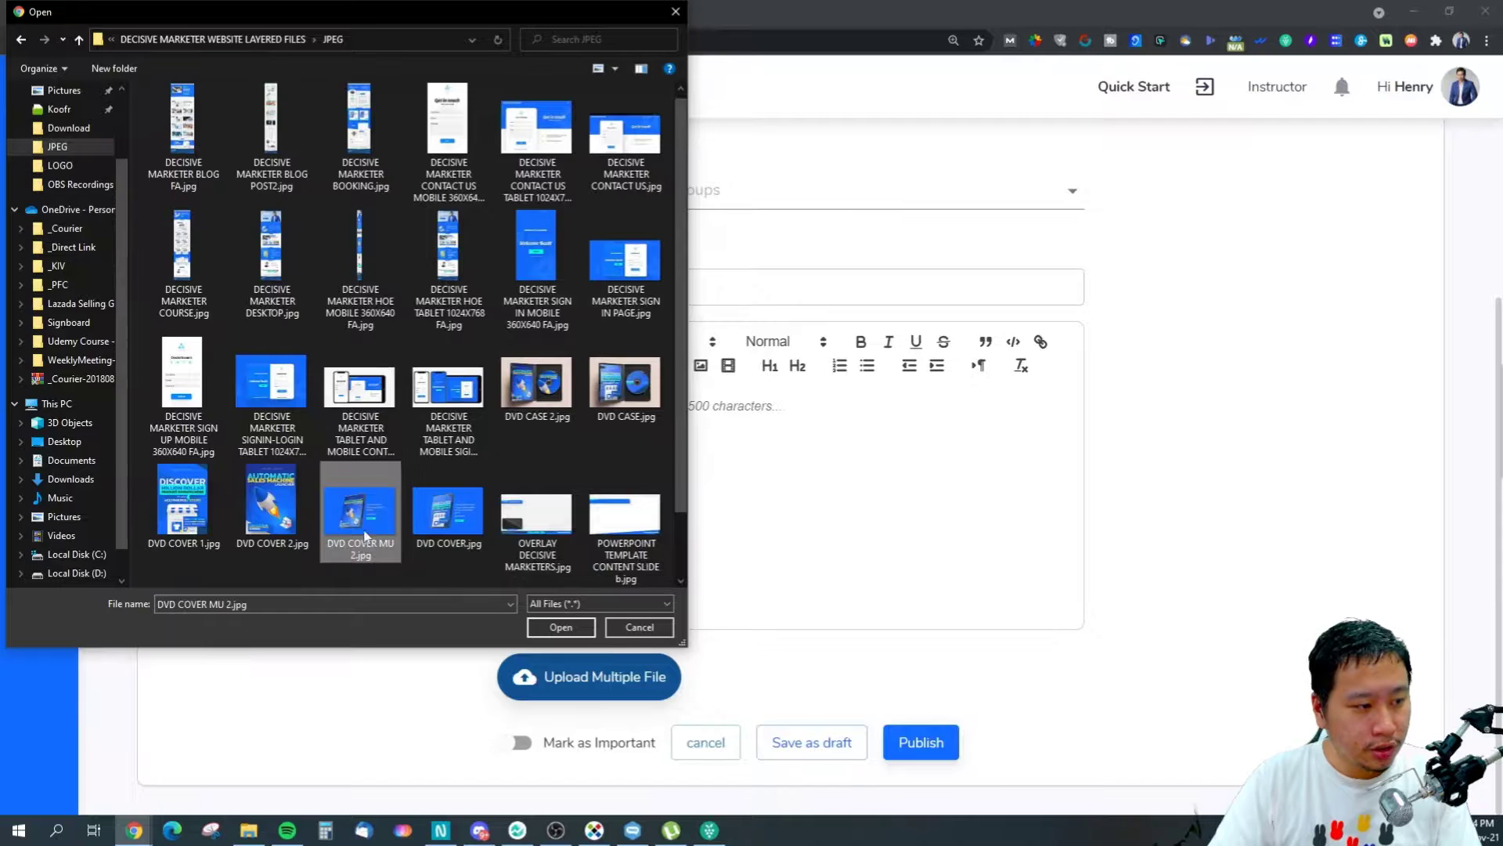
left_click(560, 626)
Add the description 'Welcome' and publish the post.
scroll(1229, 605, "down", 1)
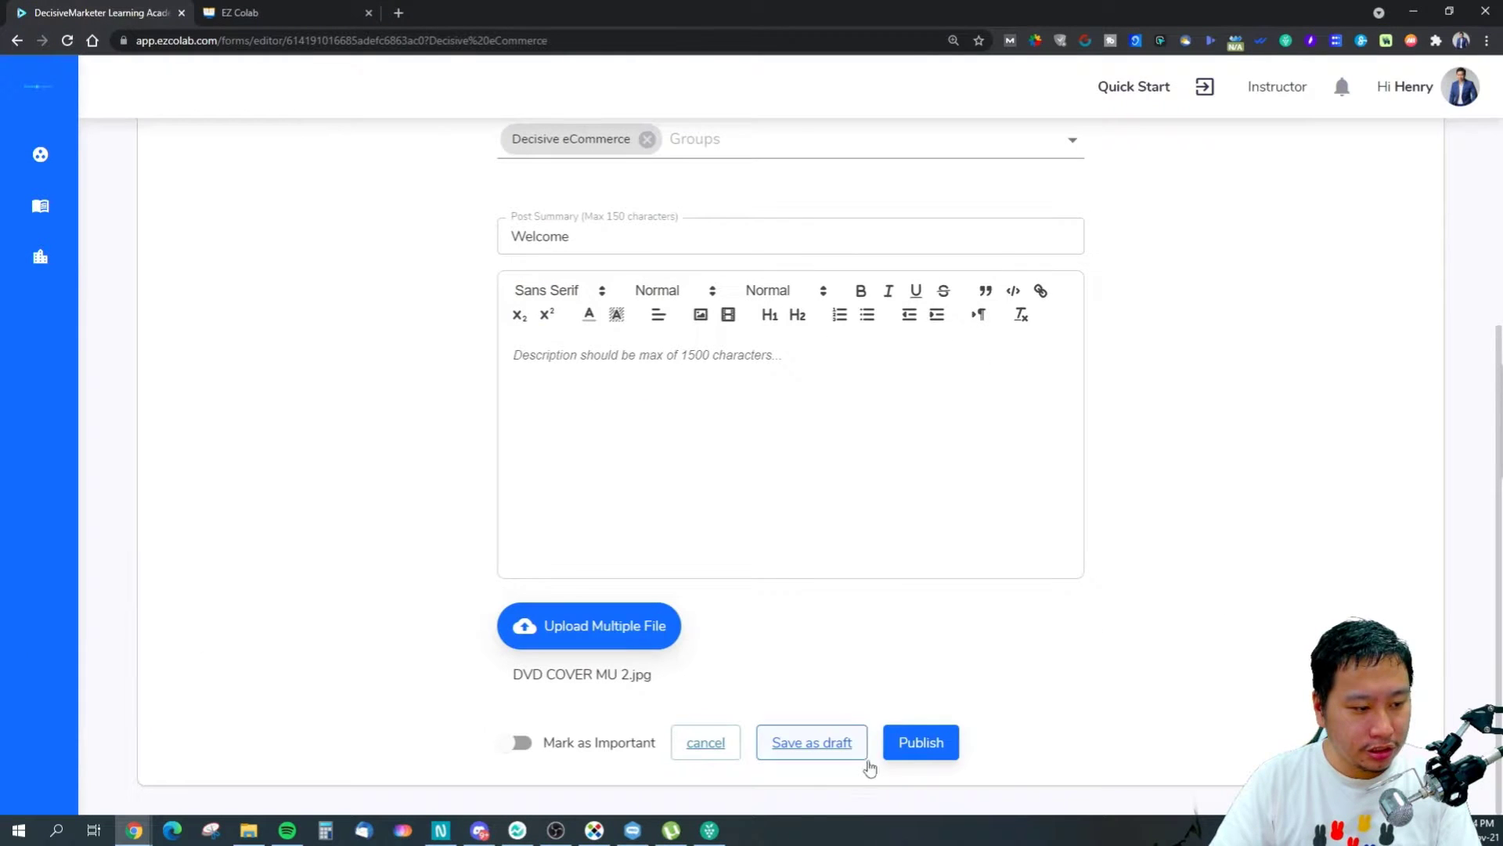
left_click(916, 742)
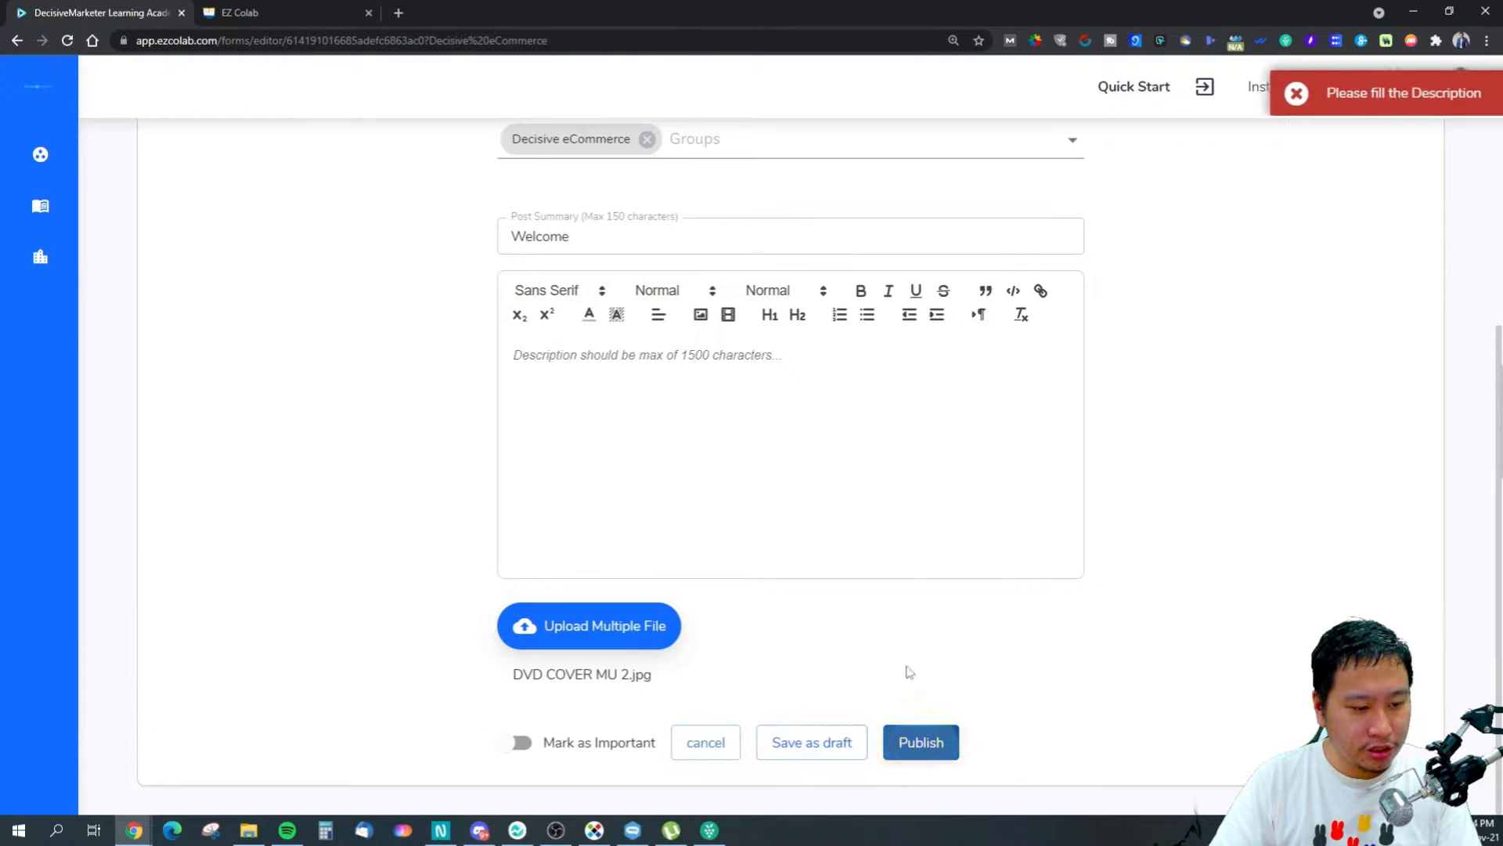
left_click(672, 356)
type("Welcome")
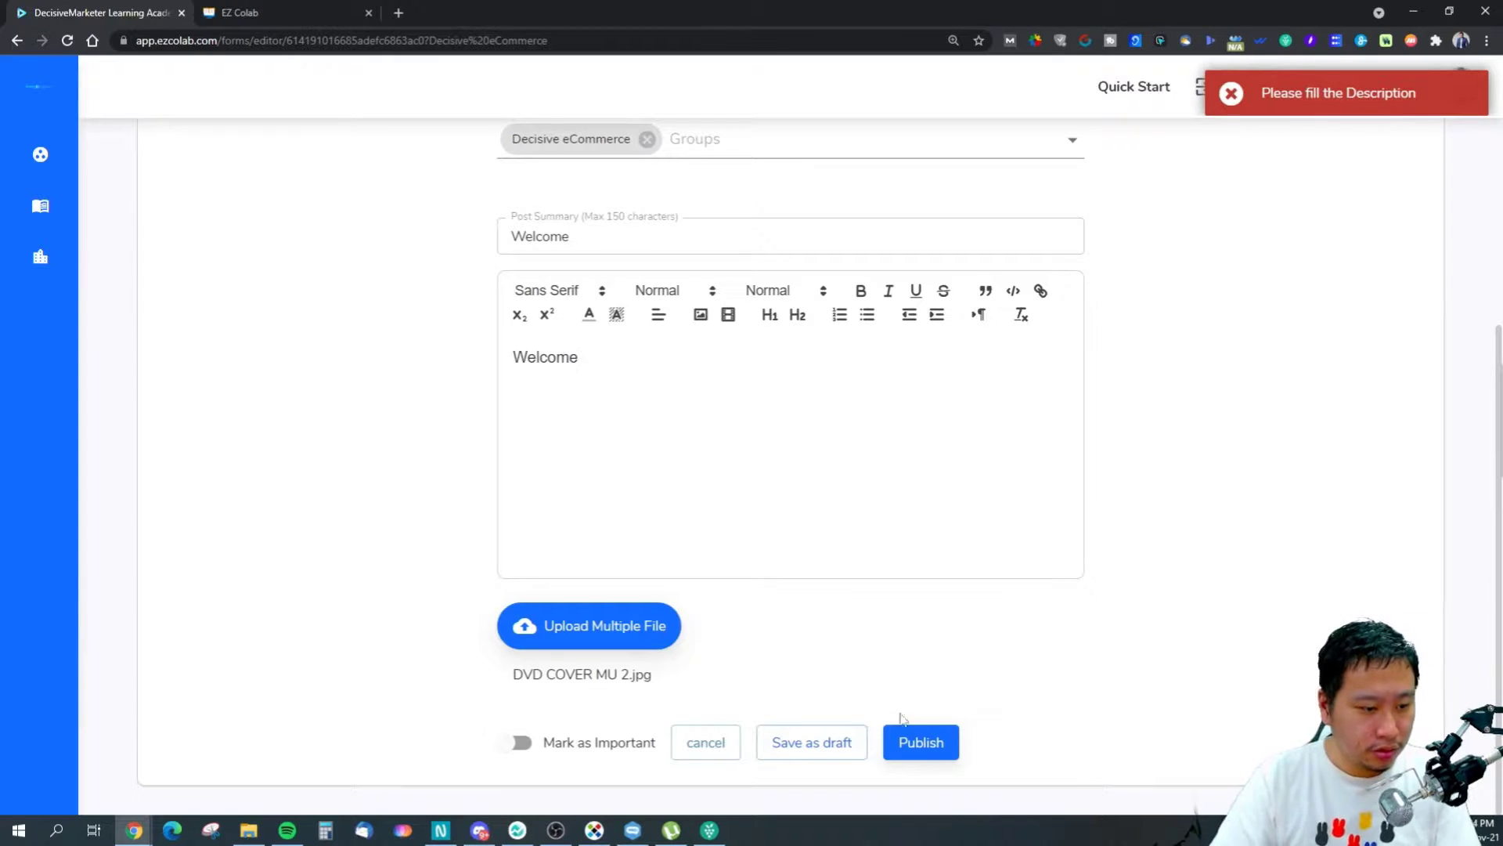
left_click(916, 741)
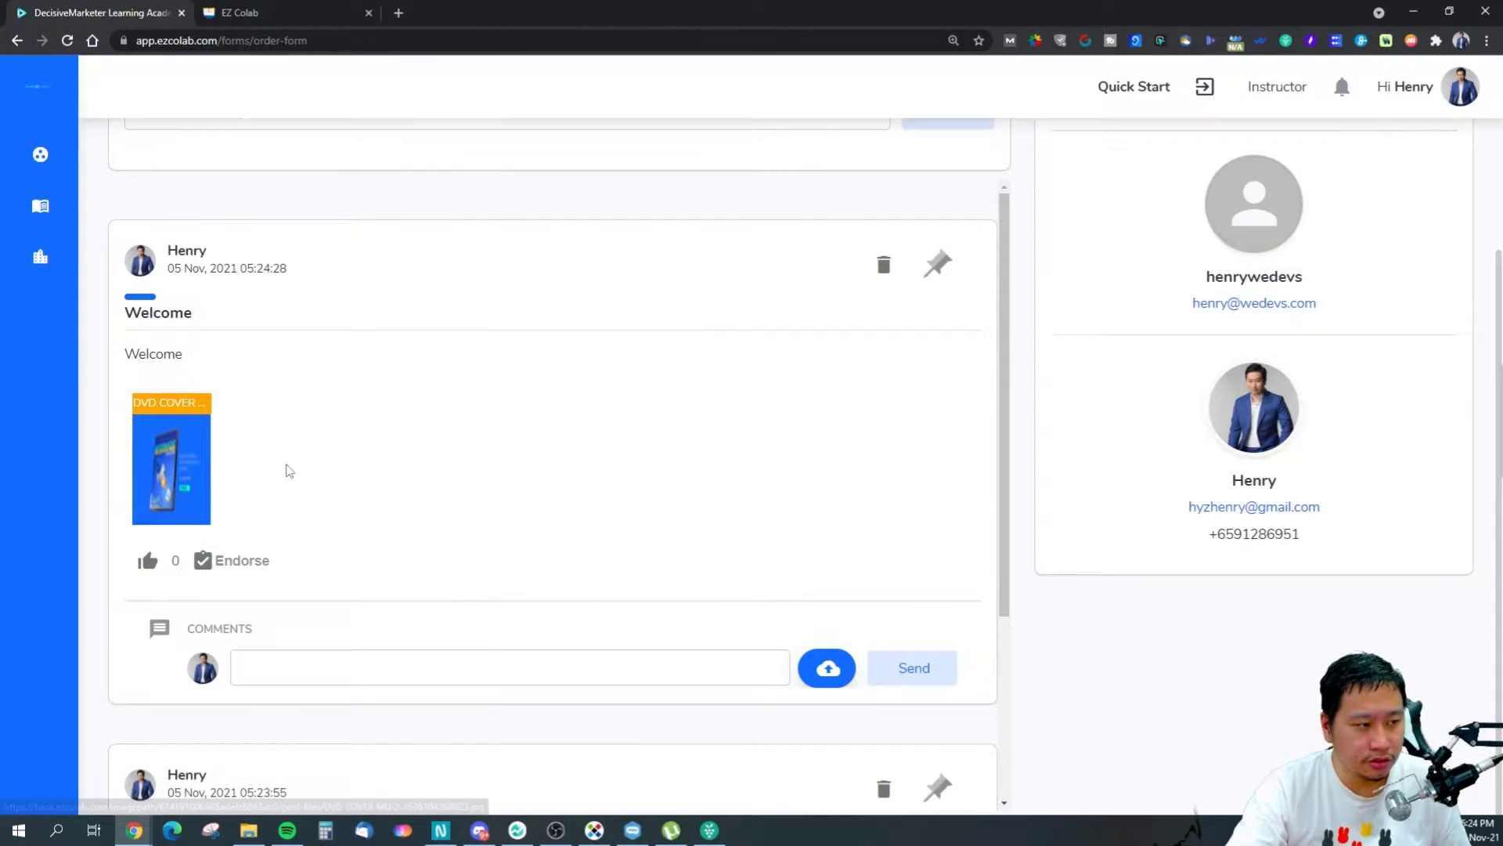
Preview the attached DVD cover image, then comment 'Hello' on the Welcome post.
left_click(272, 490)
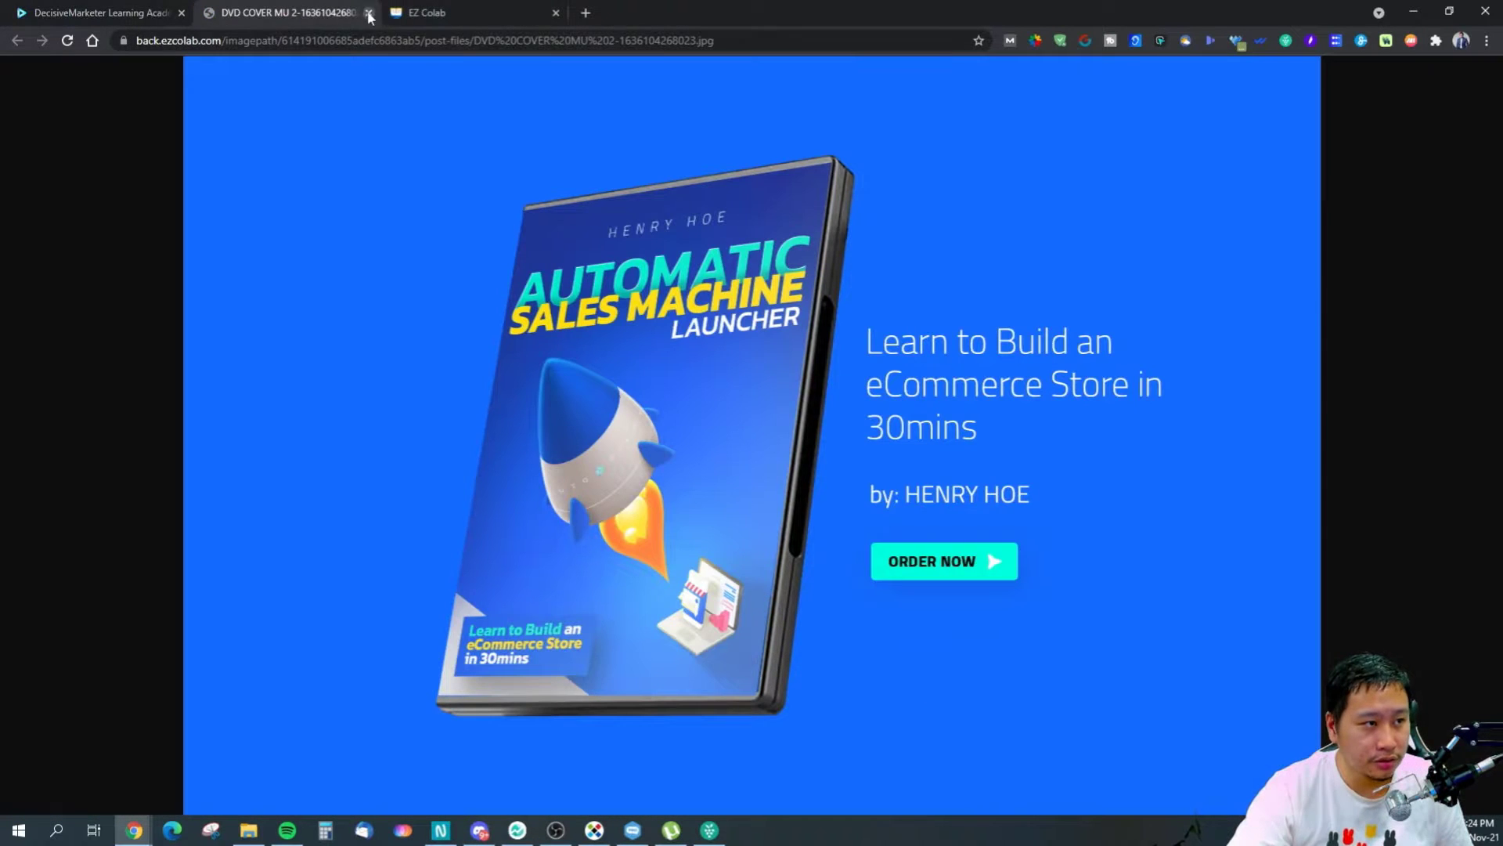
left_click(369, 13)
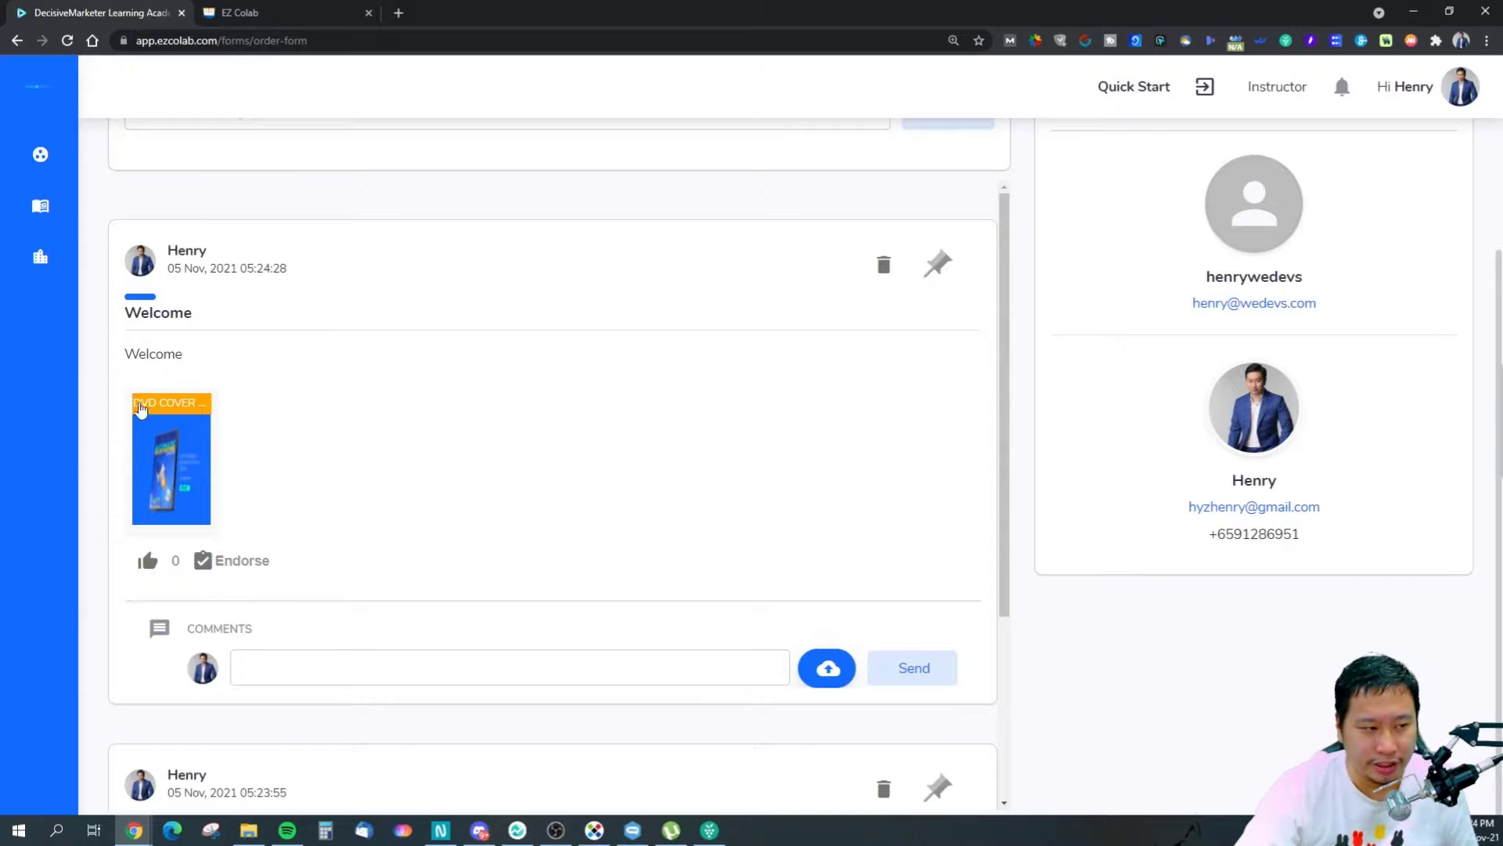
scroll(626, 634, "down", 1)
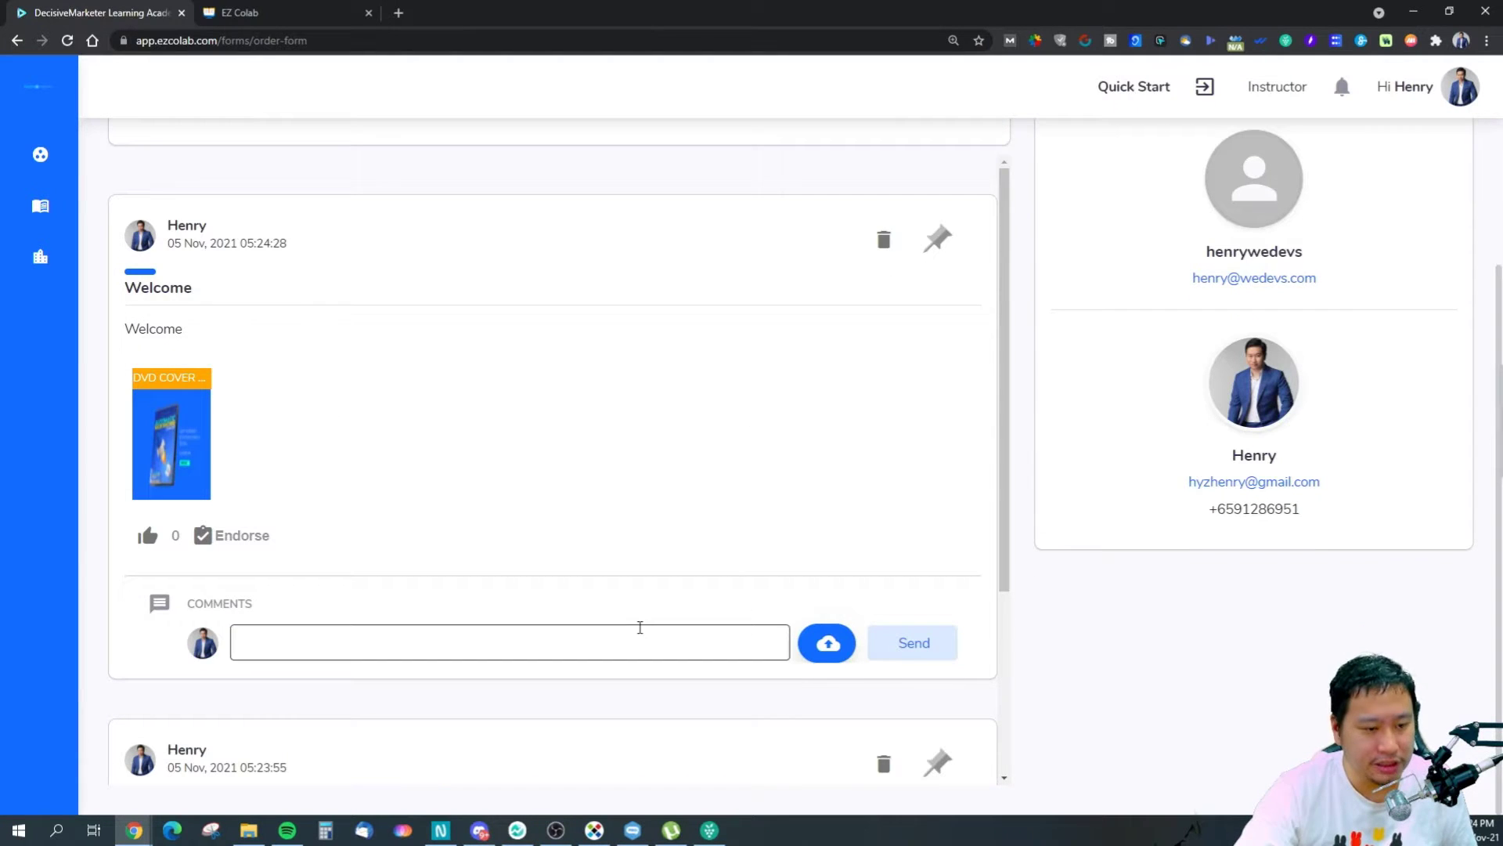
left_click(394, 637)
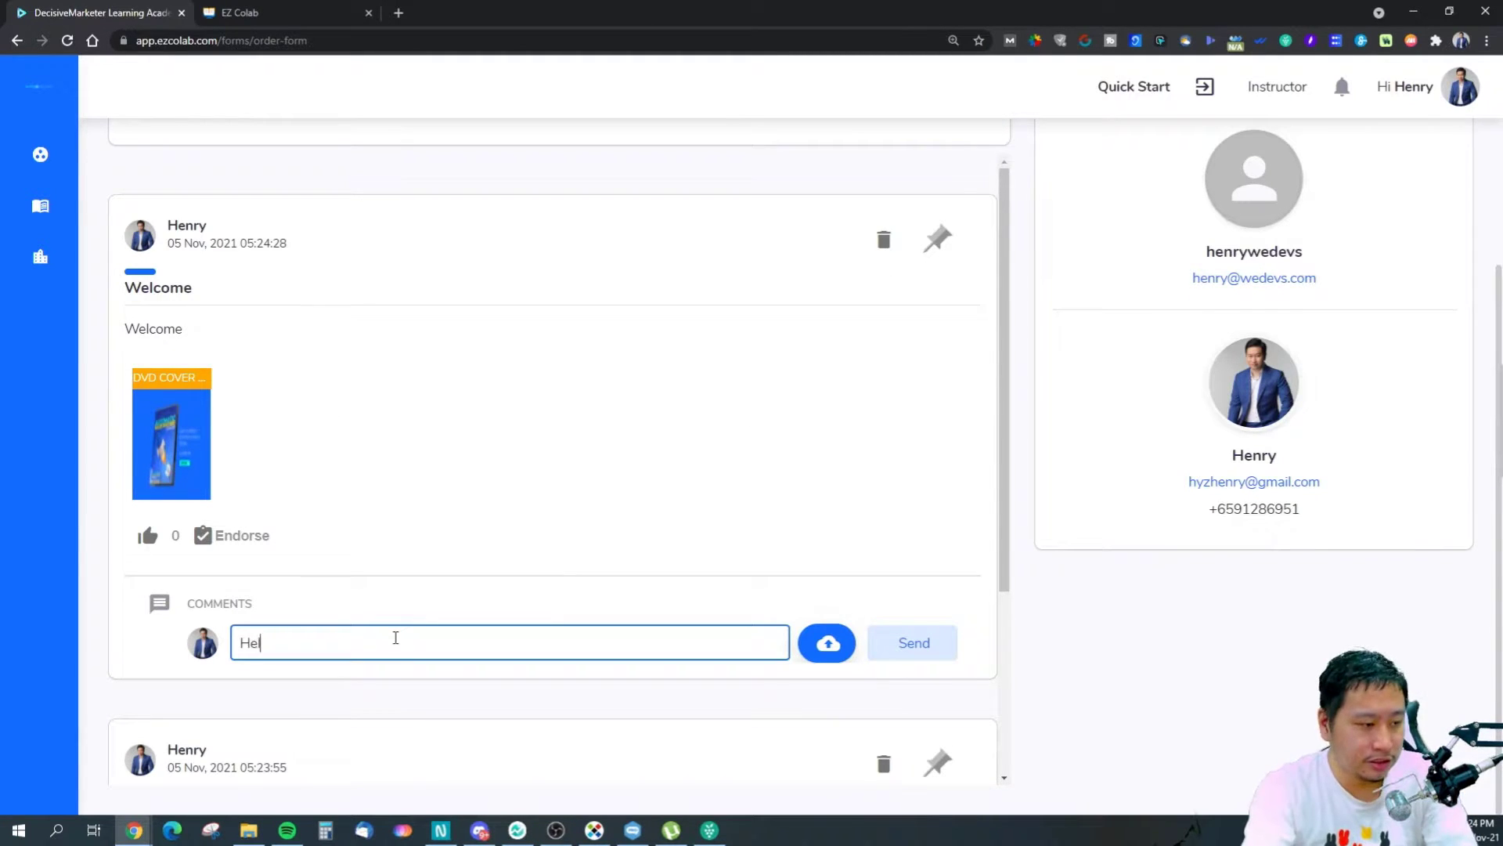
left_click(904, 642)
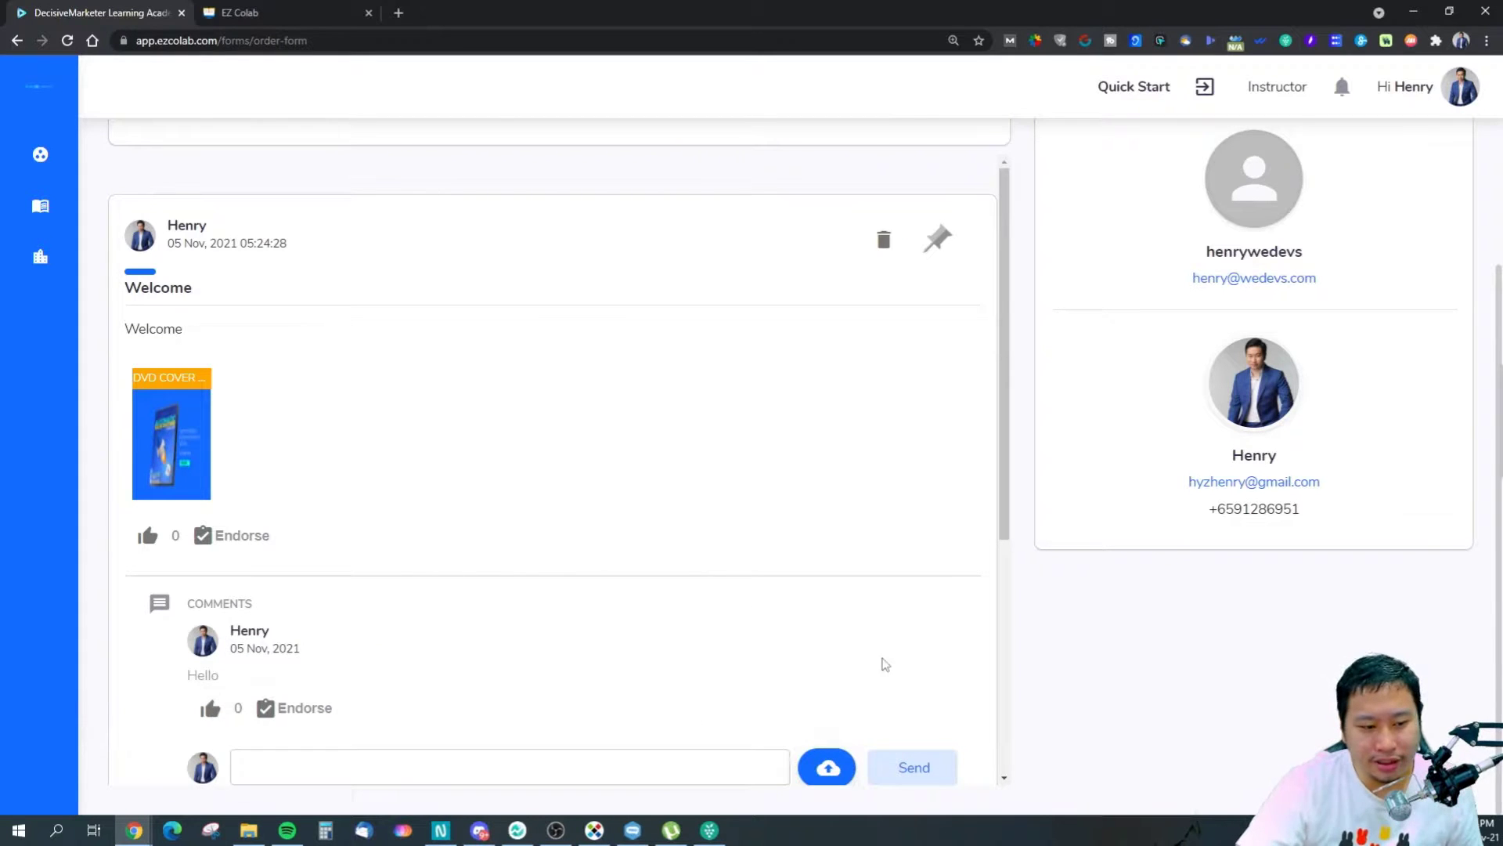
scroll(986, 541, "down", 5)
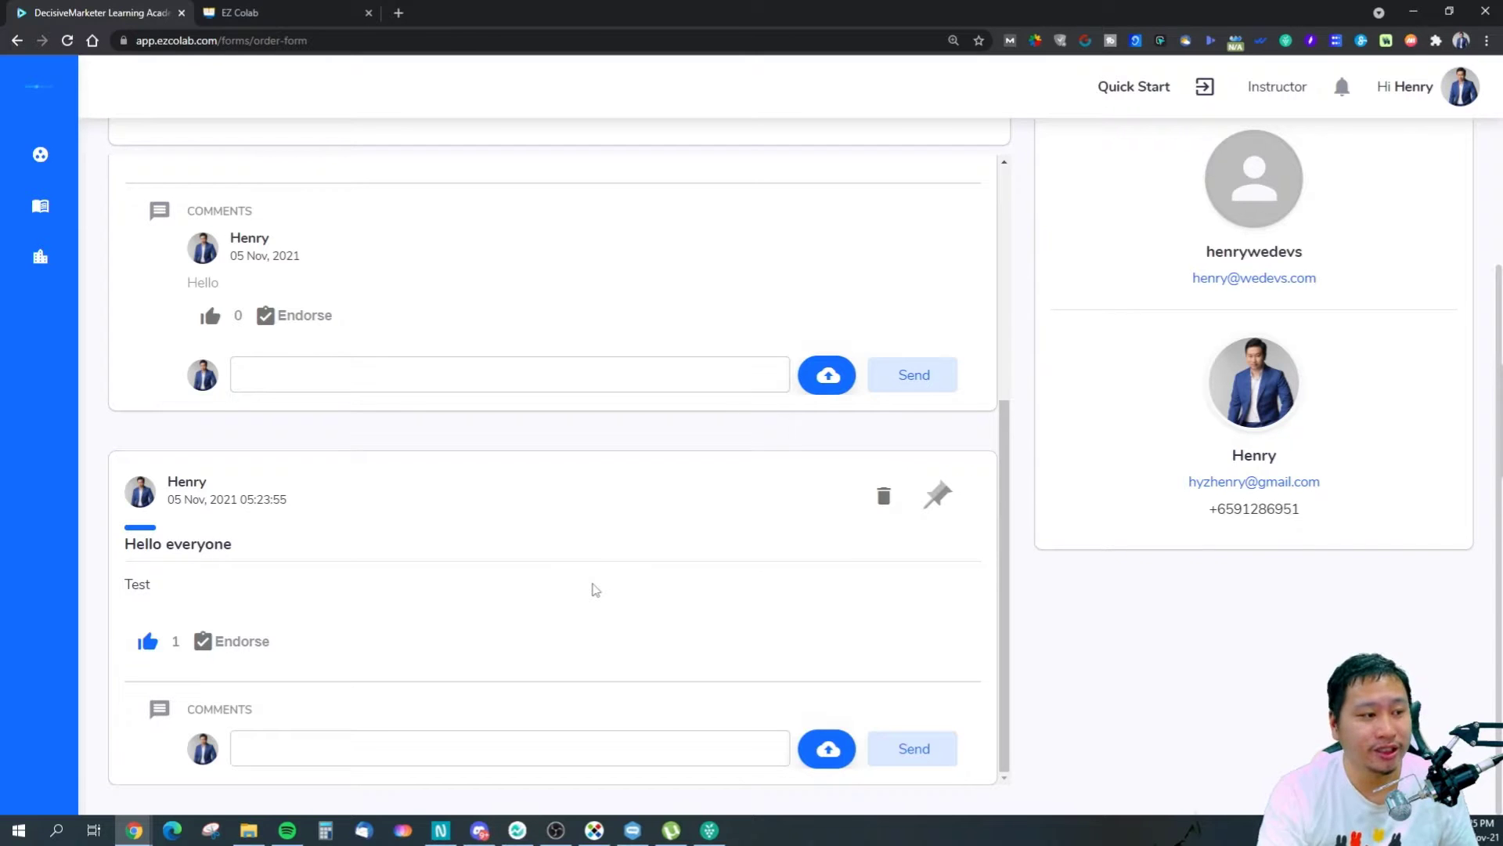
scroll(595, 589, "up", 5)
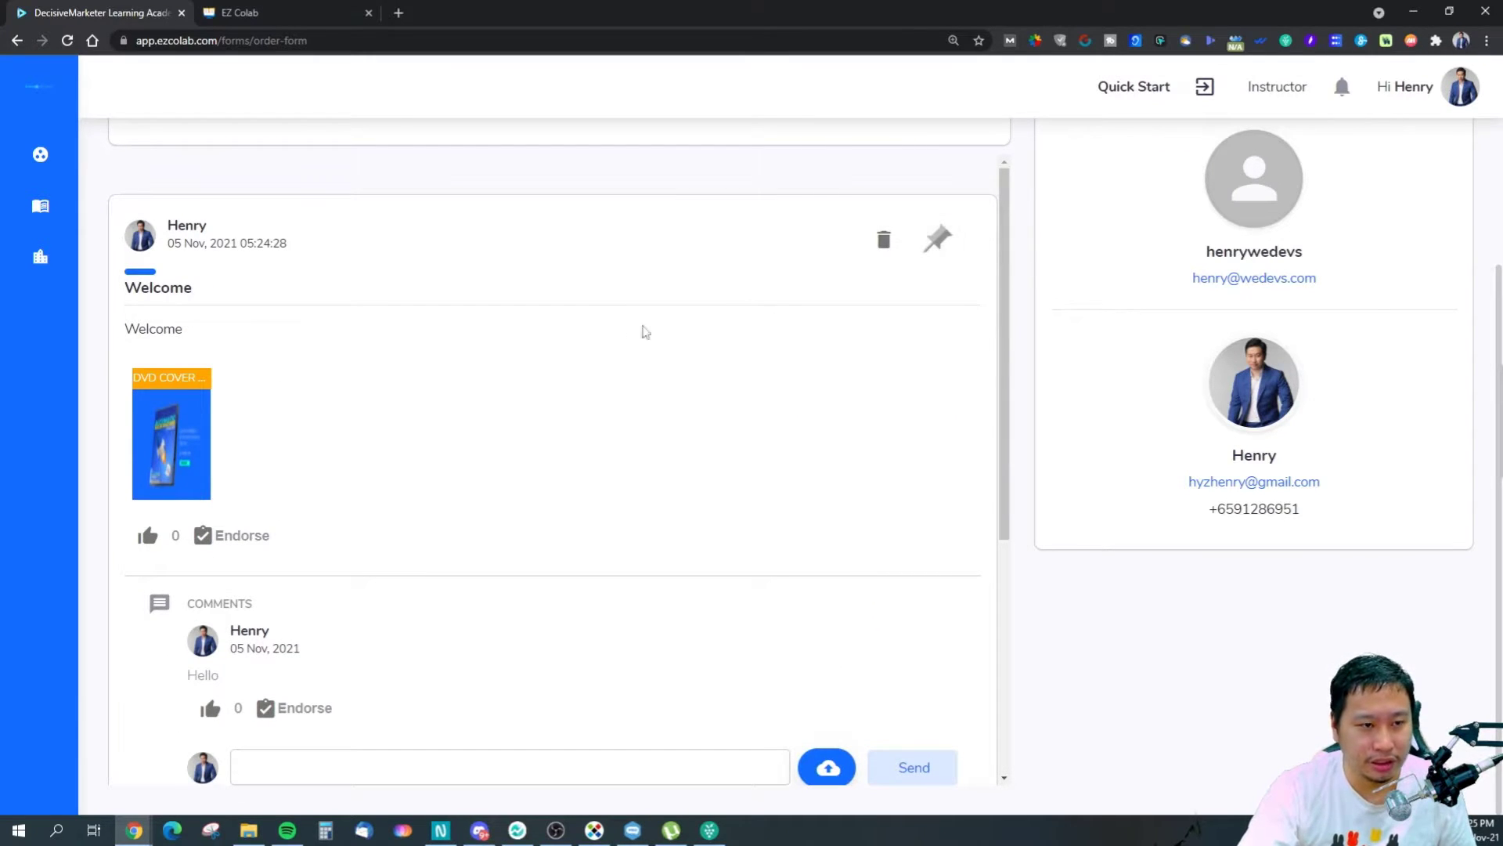
scroll(1128, 579, "up", 3)
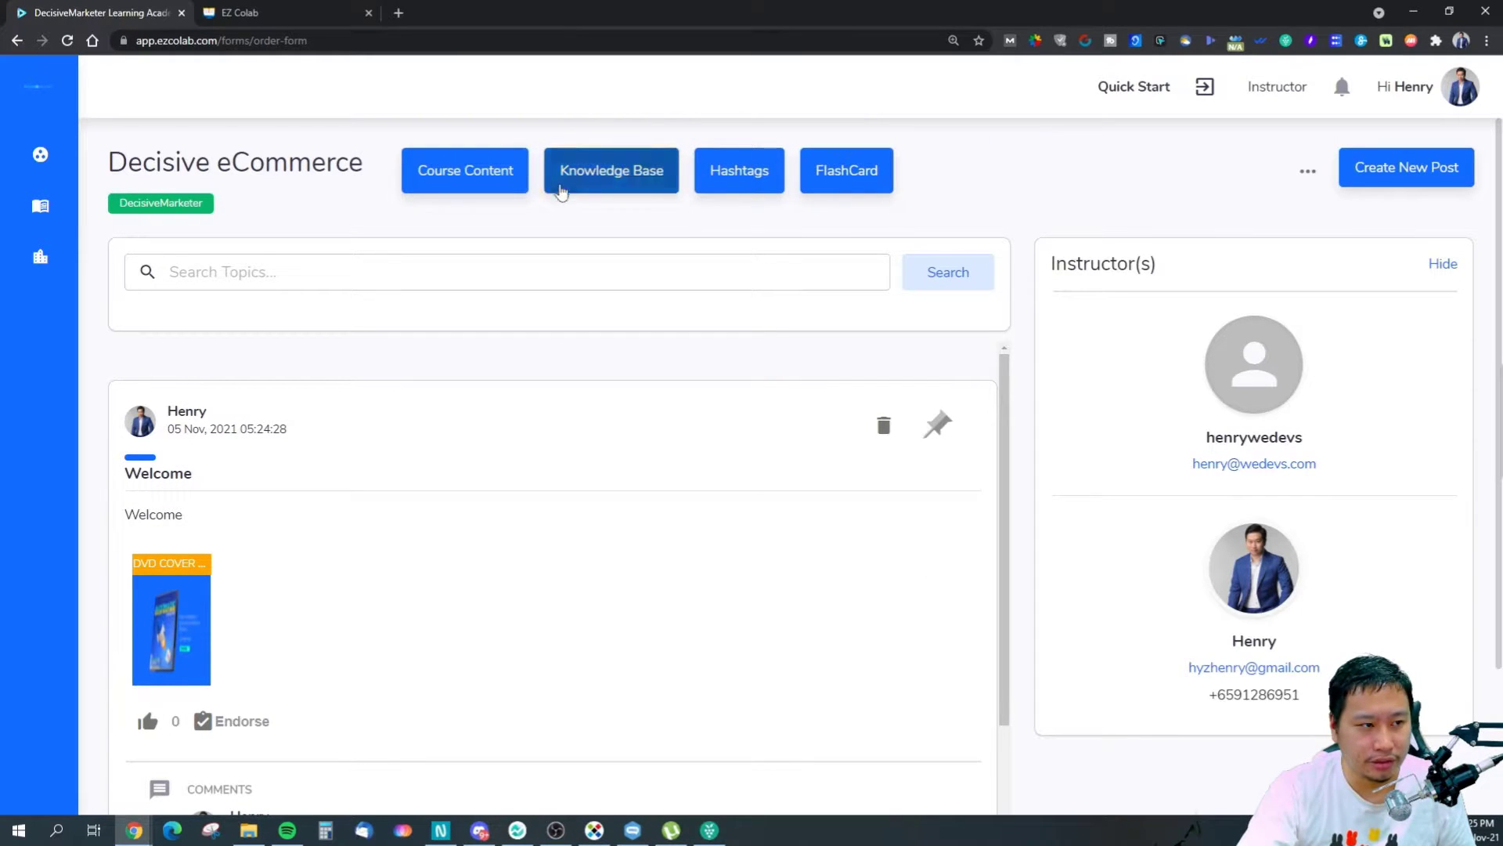
left_click(740, 187)
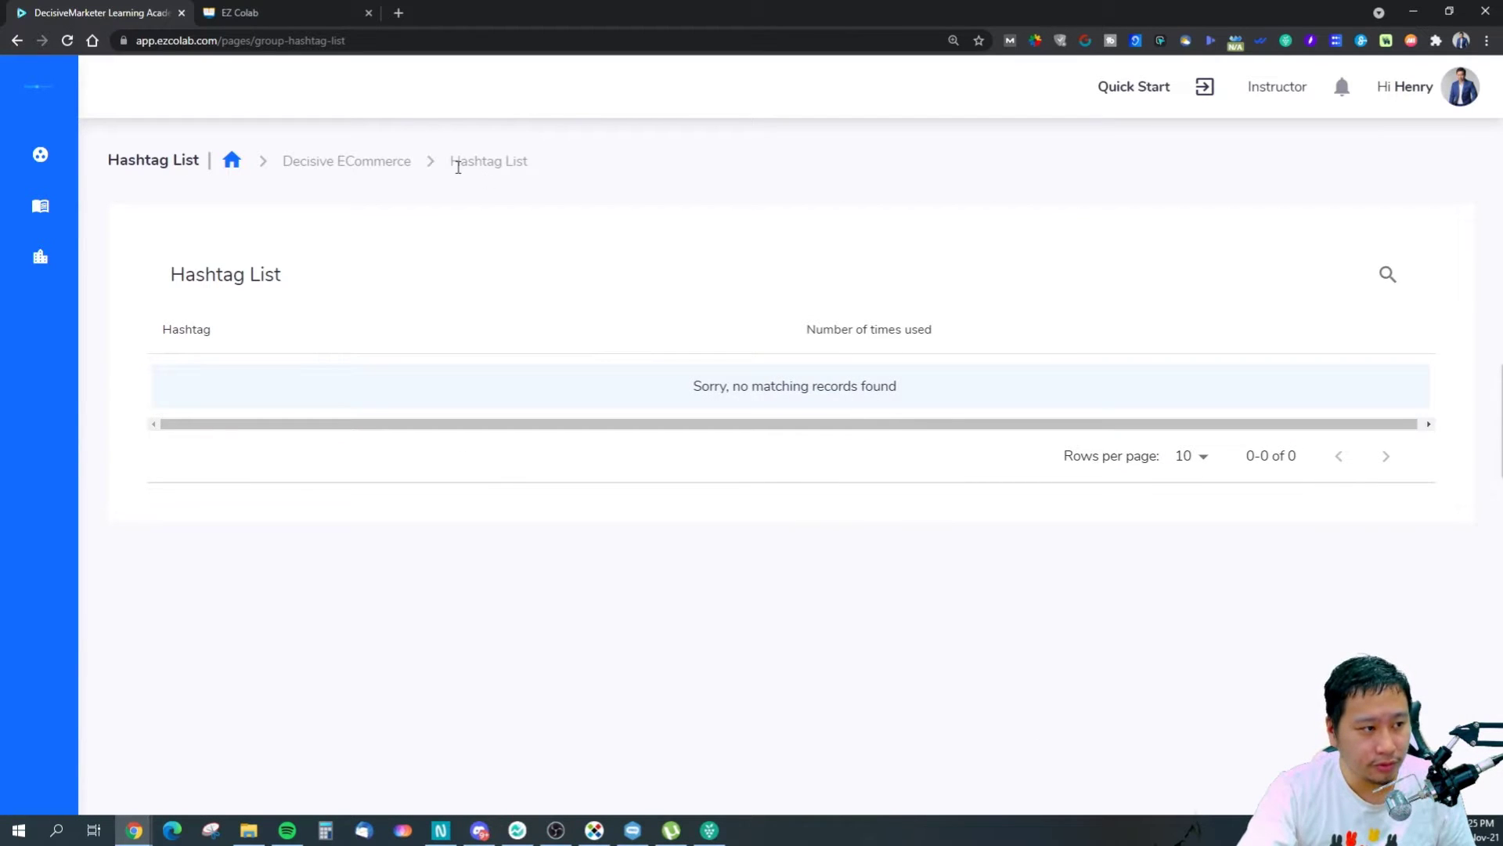
left_click(17, 40)
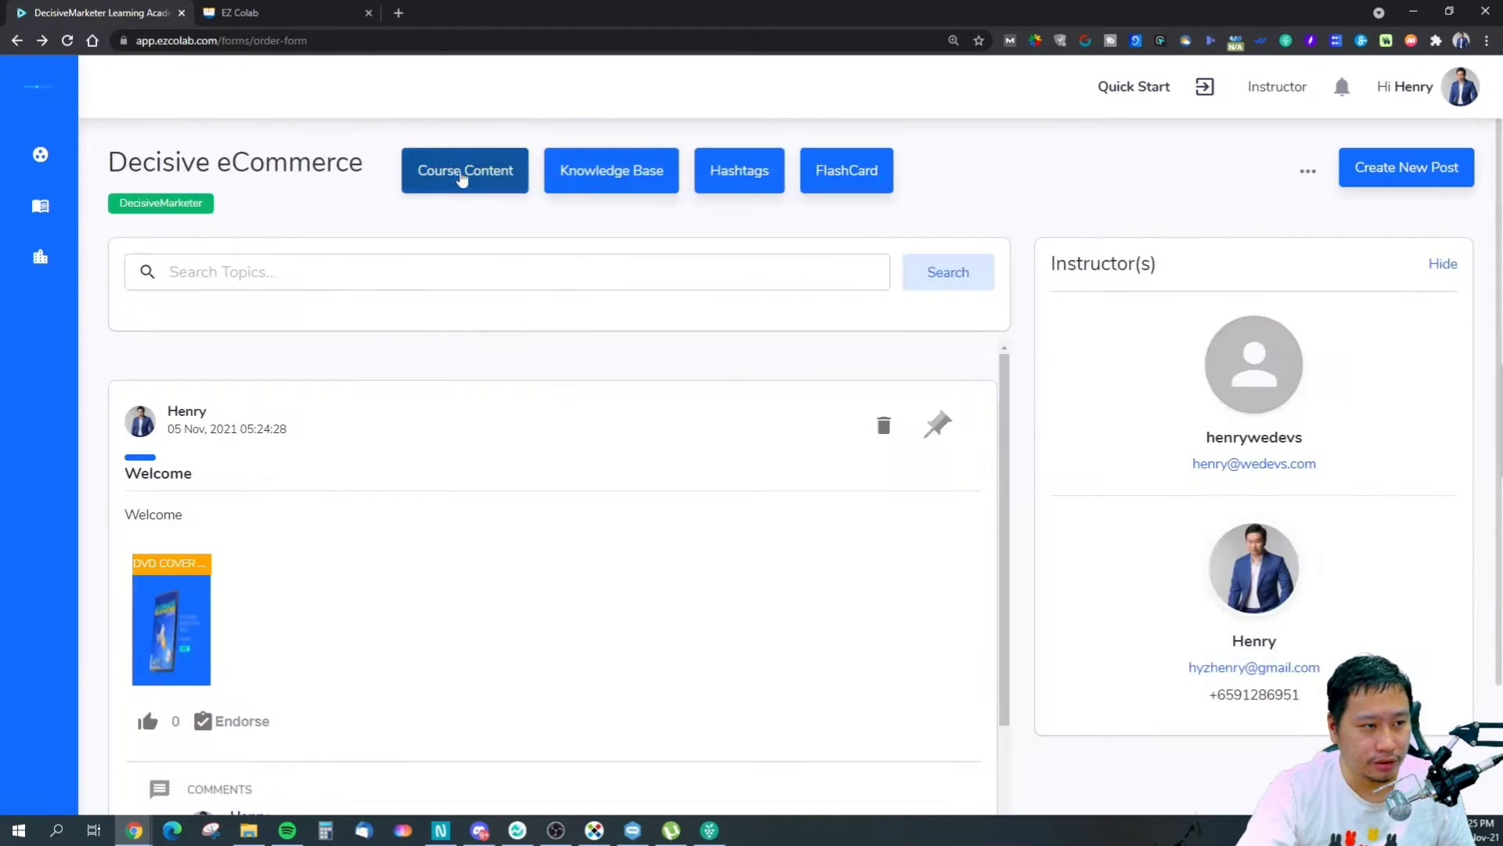
left_click(869, 180)
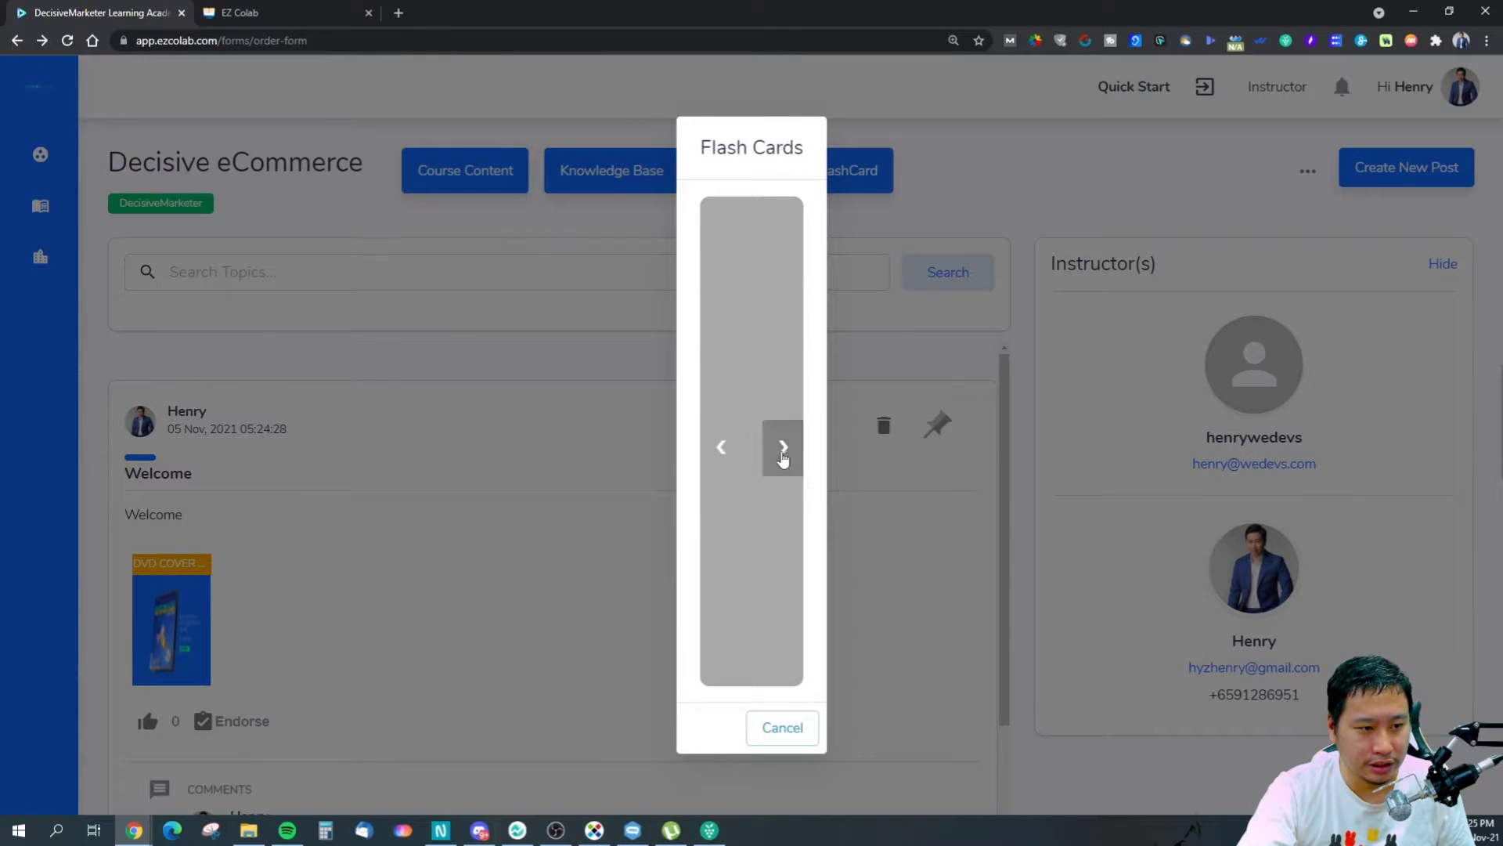
left_click(775, 727)
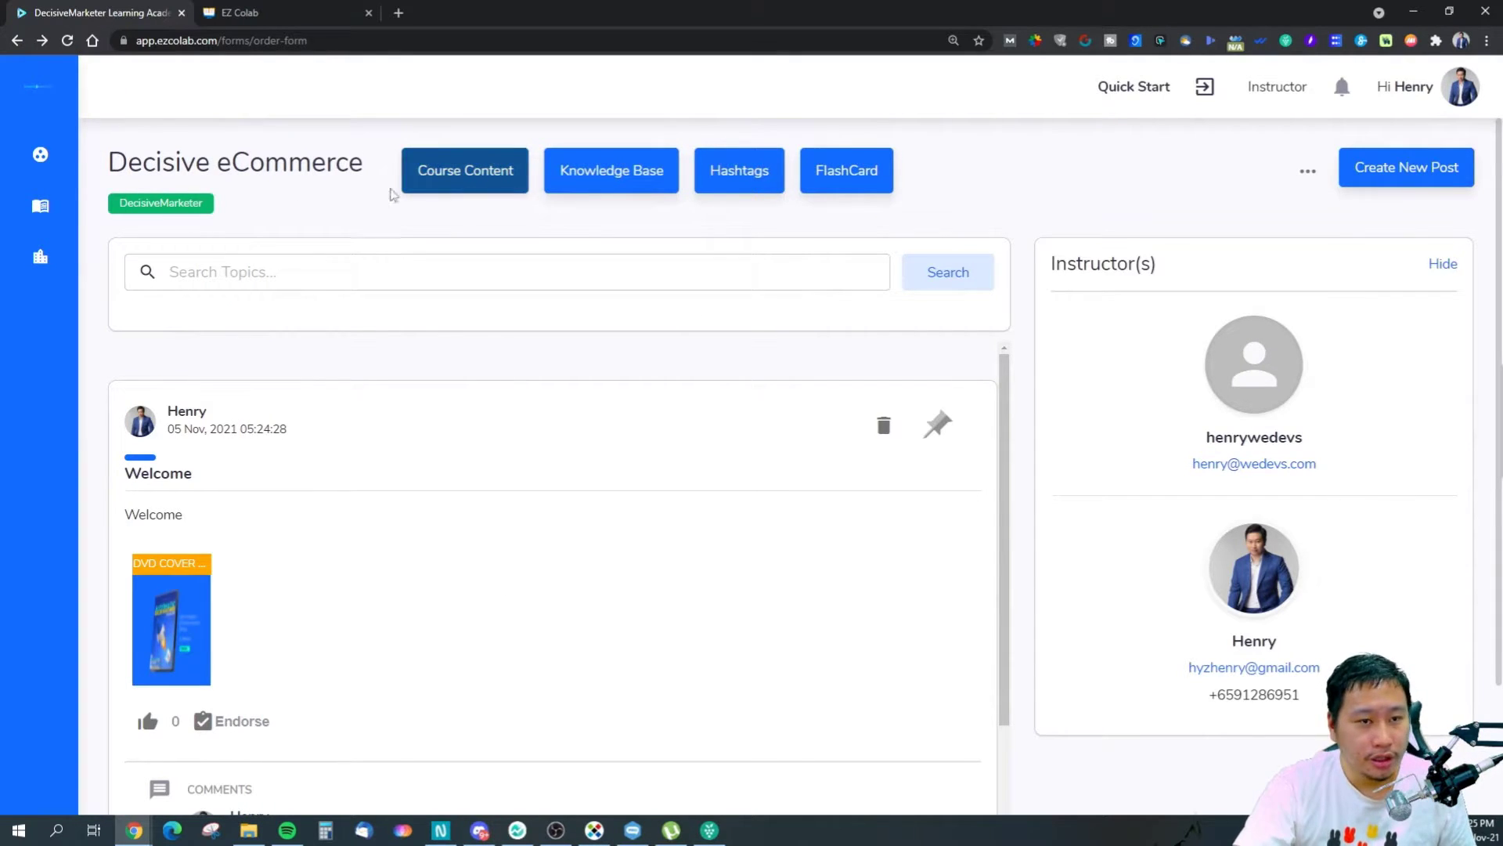
mouse_move(99, 223)
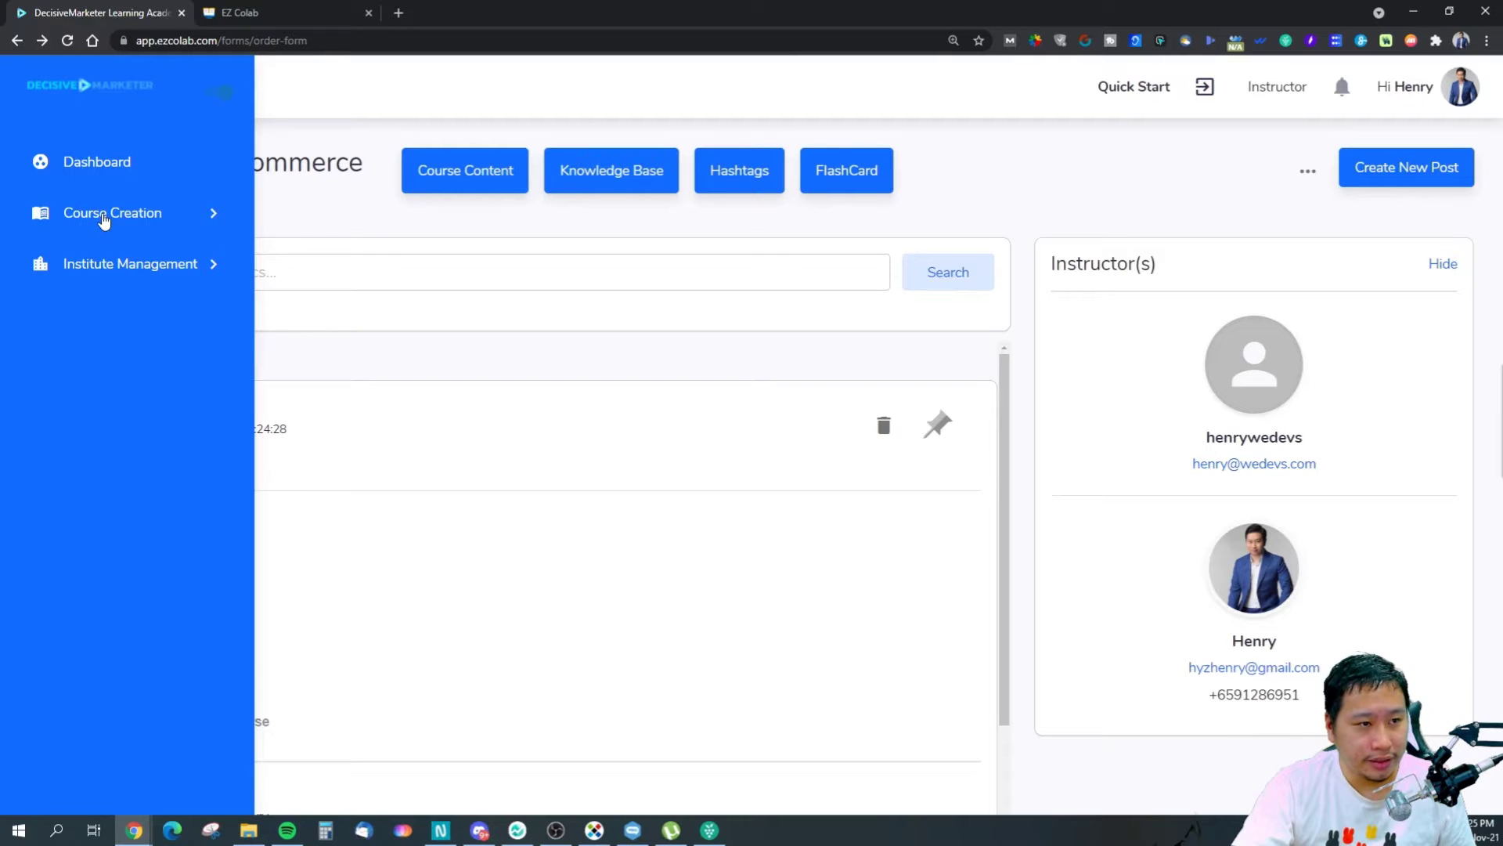
left_click(103, 222)
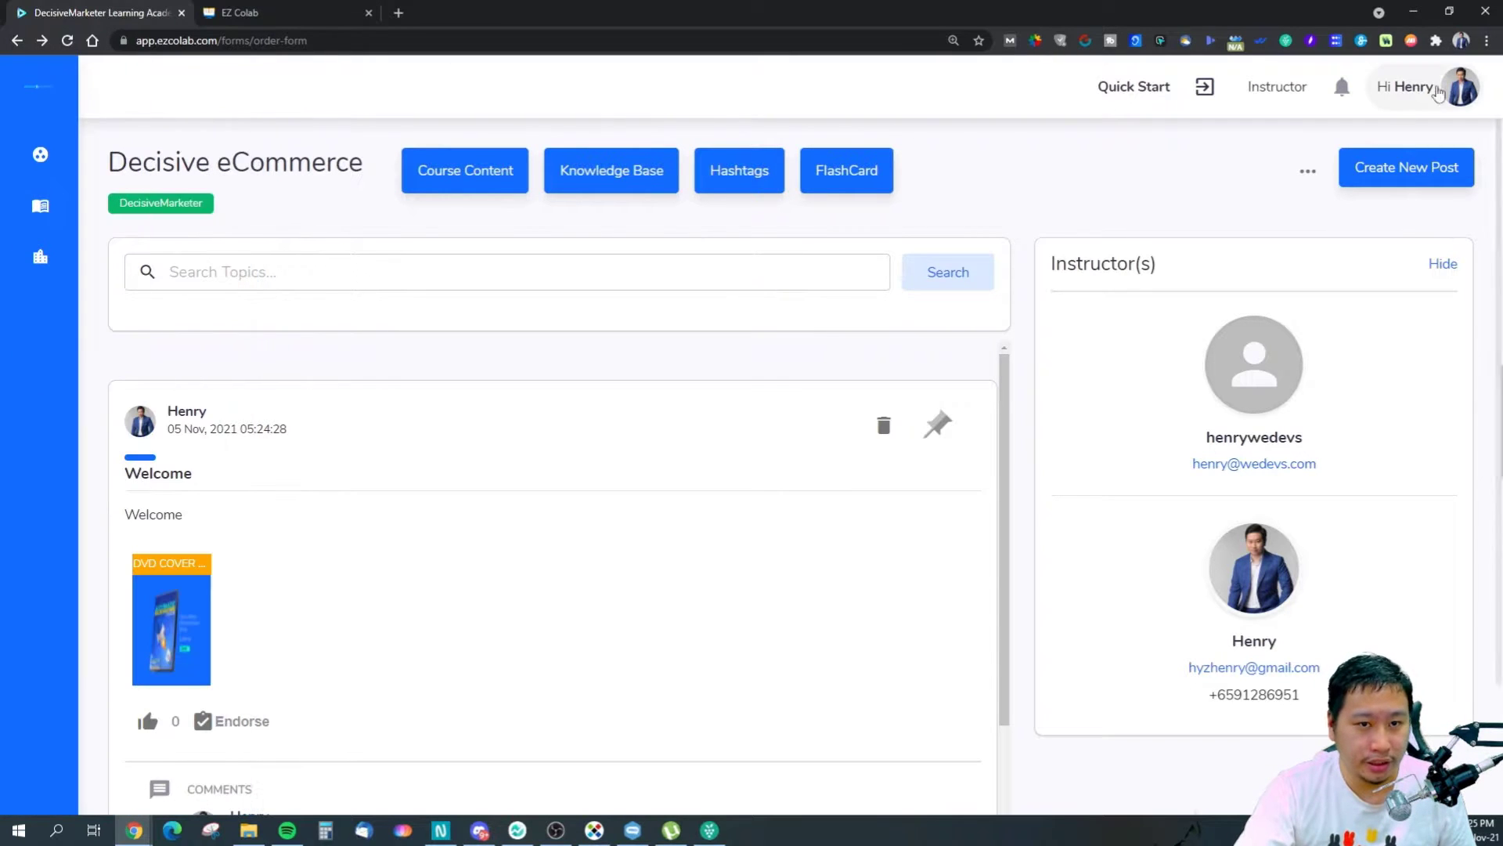
left_click(1438, 91)
Review the user profile's stats and 2 published posts, then return to the instructor dashboard.
left_click(1345, 167)
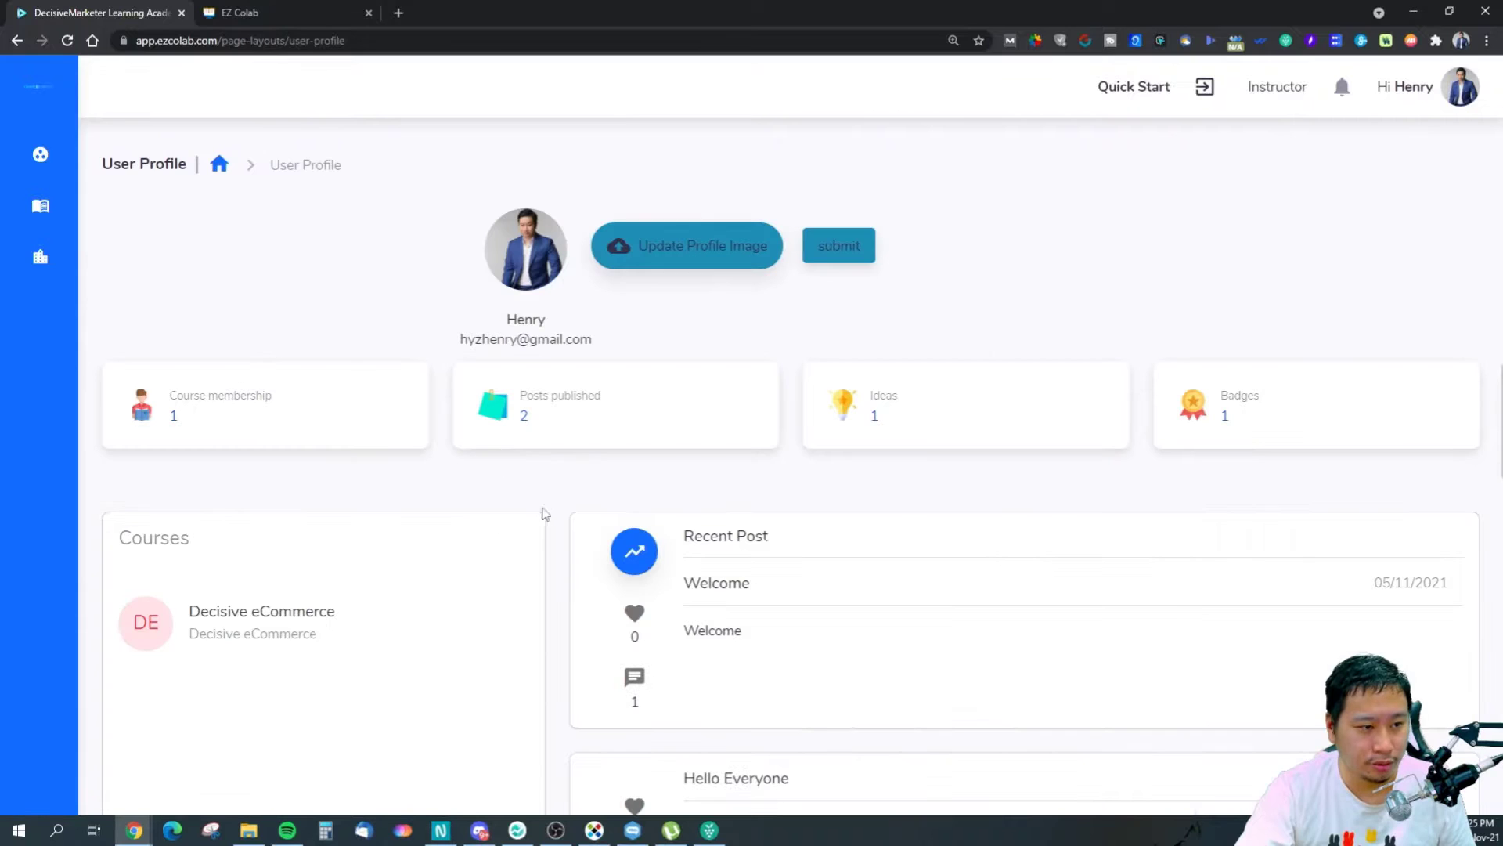
scroll(788, 540, "down", 3)
scroll(681, 523, "up", 3)
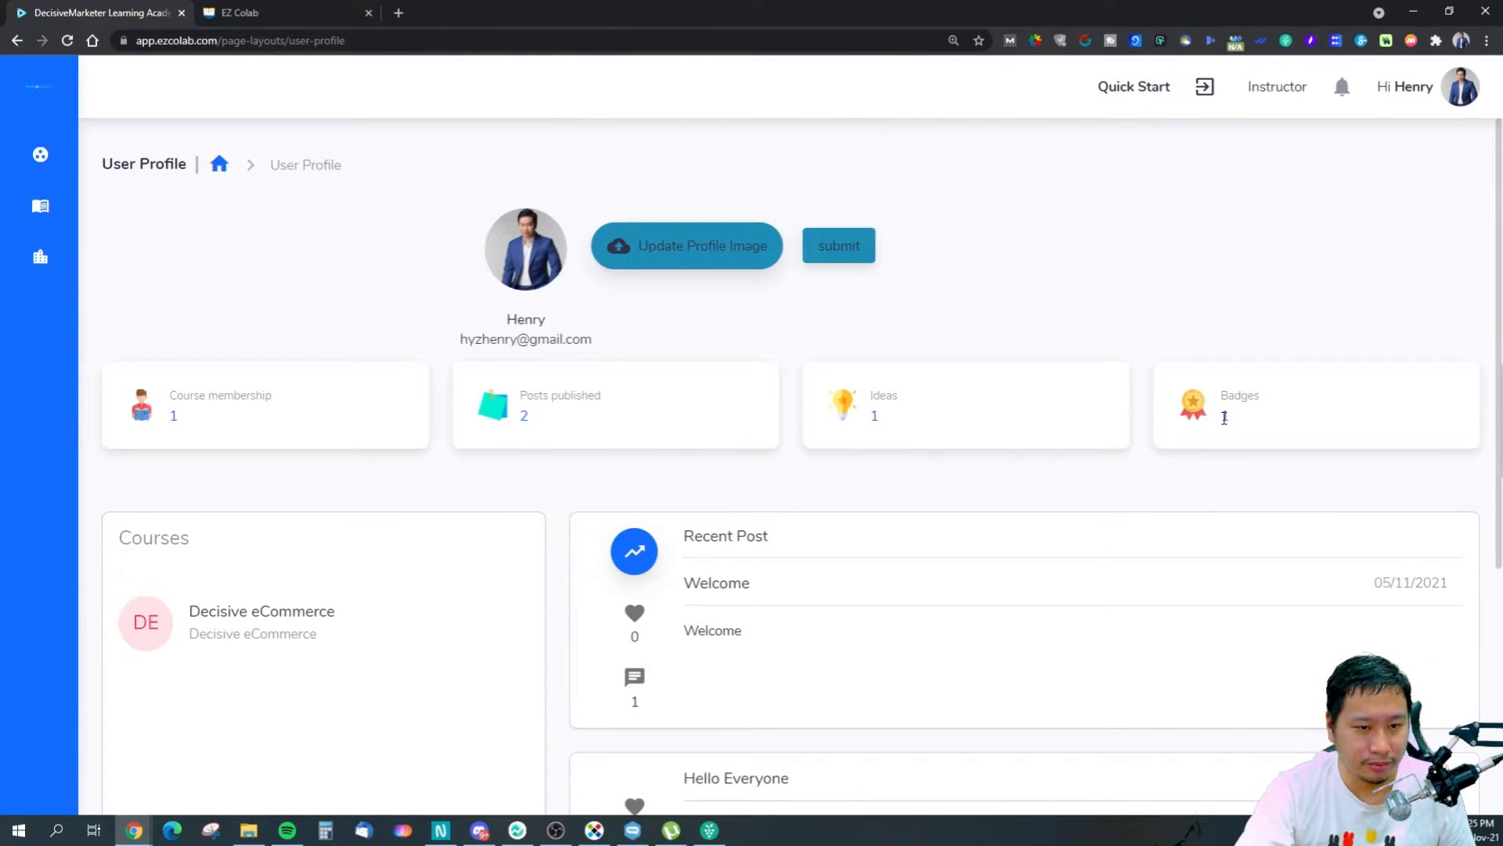
scroll(929, 531, "down", 5)
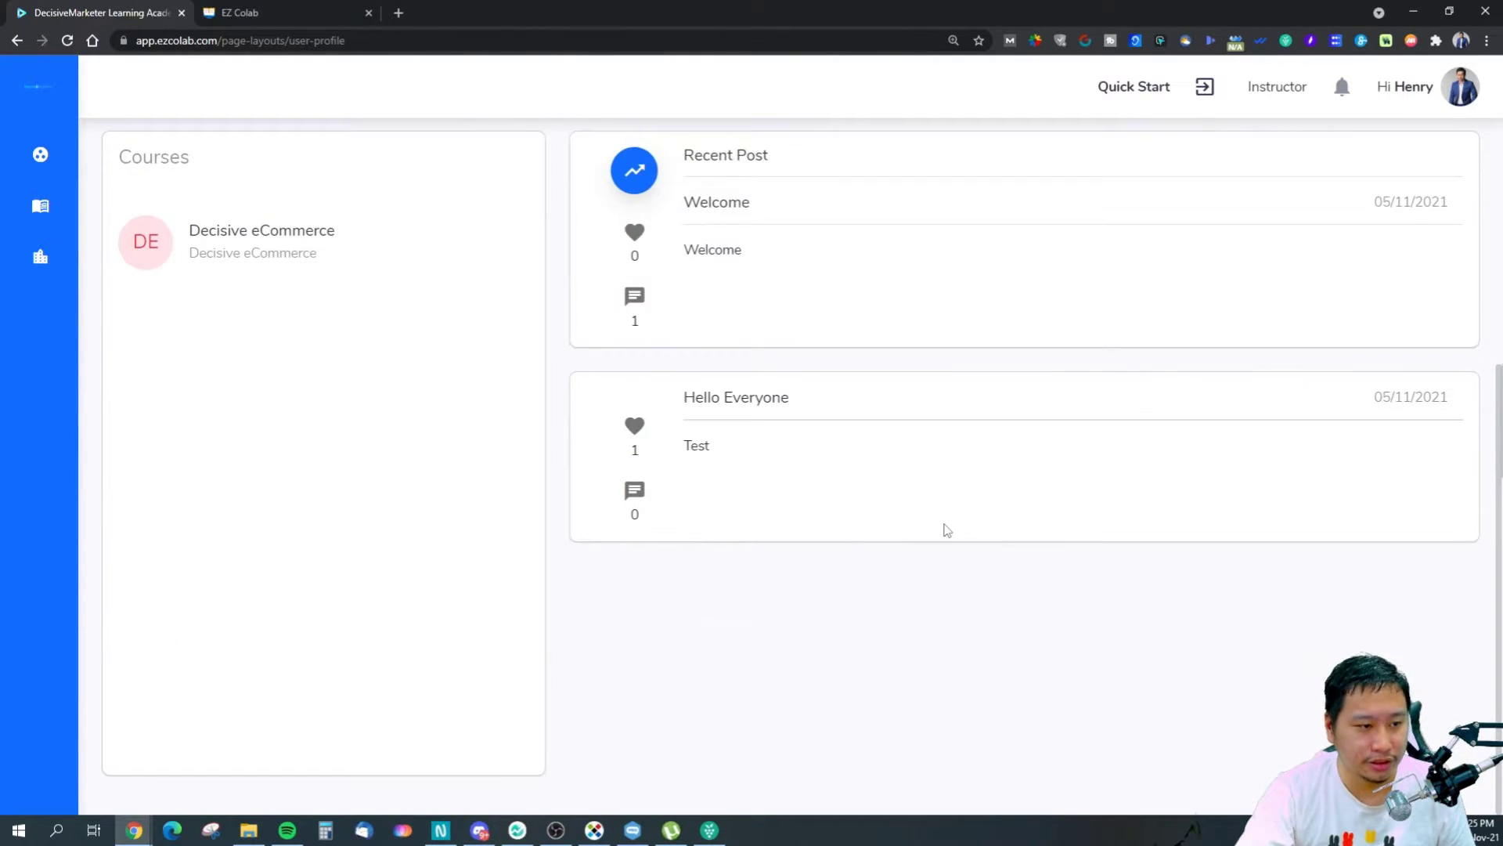
scroll(947, 530, "up", 4)
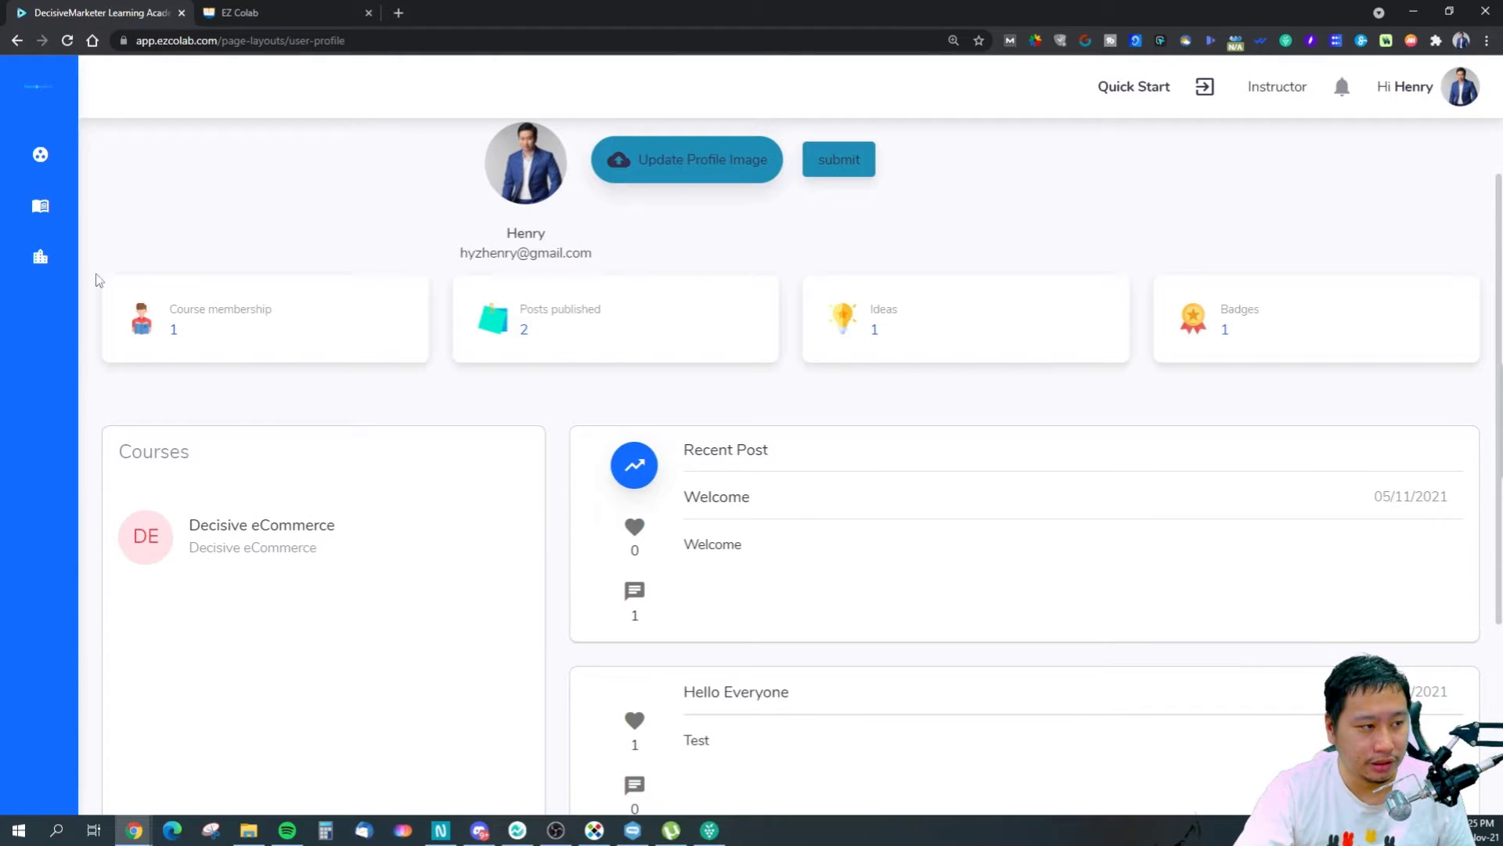
mouse_move(67, 280)
left_click(75, 182)
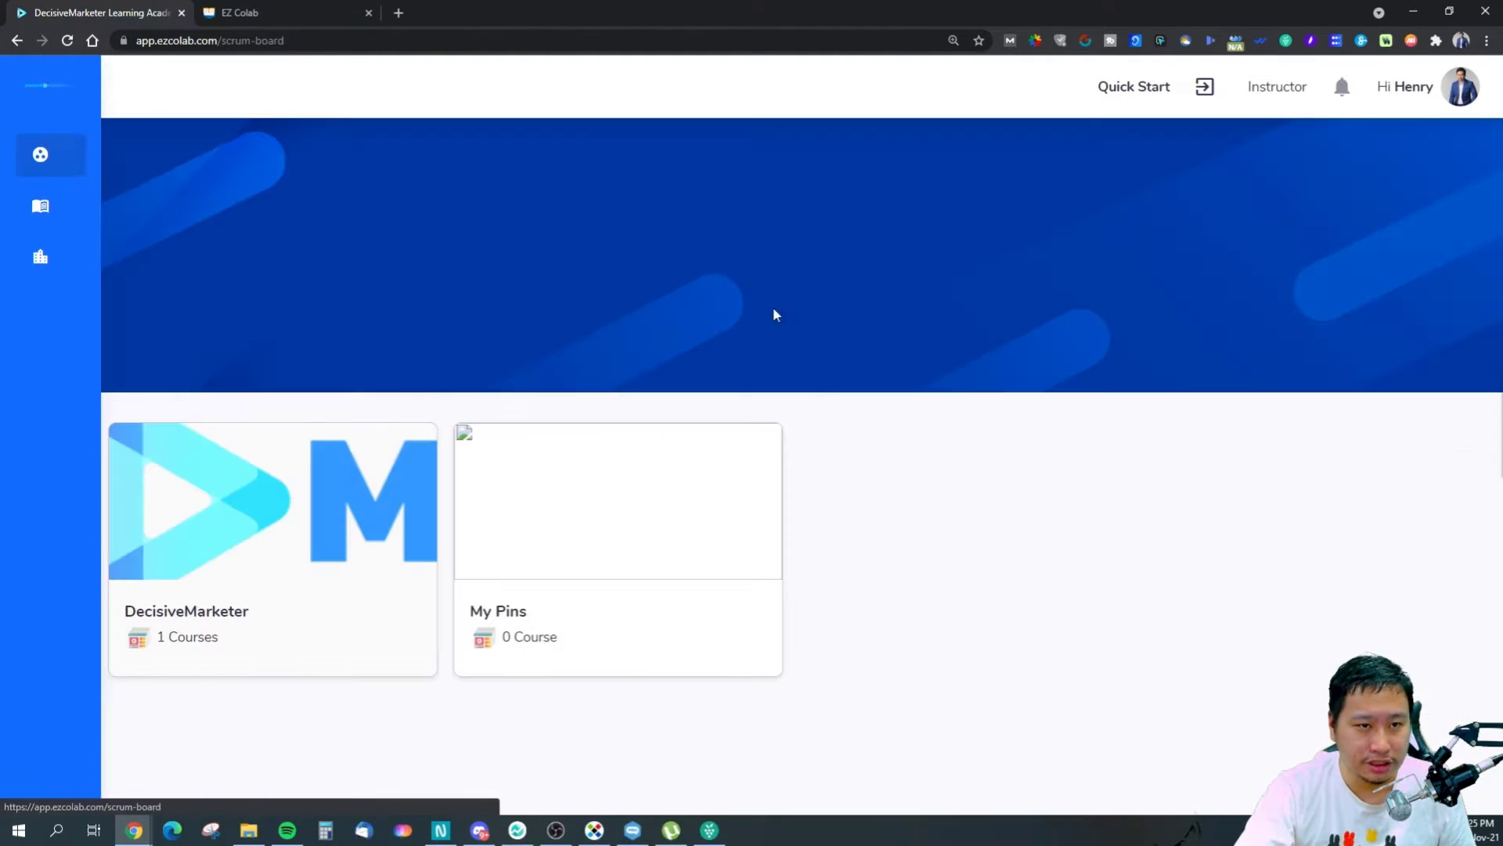